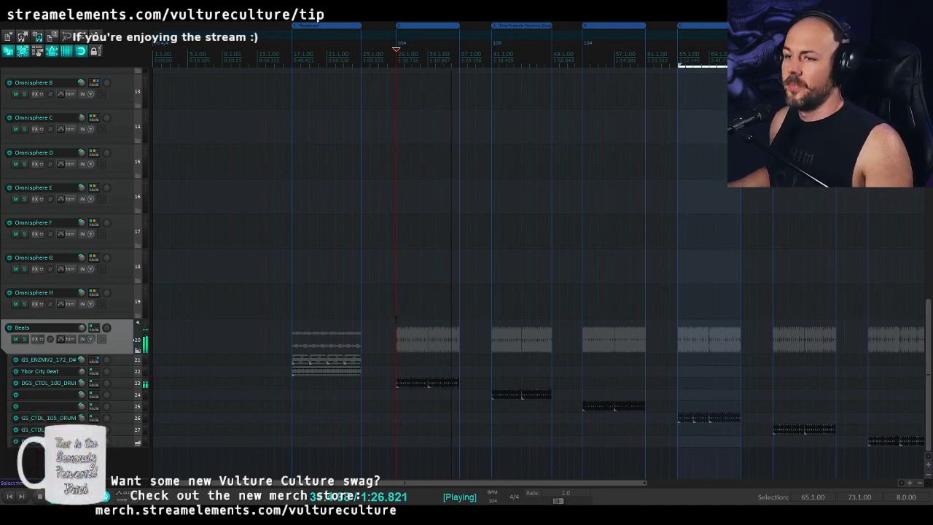
# - Select the beat items between bars 17 and 25 and play that section from its start
pyautogui.press('space')
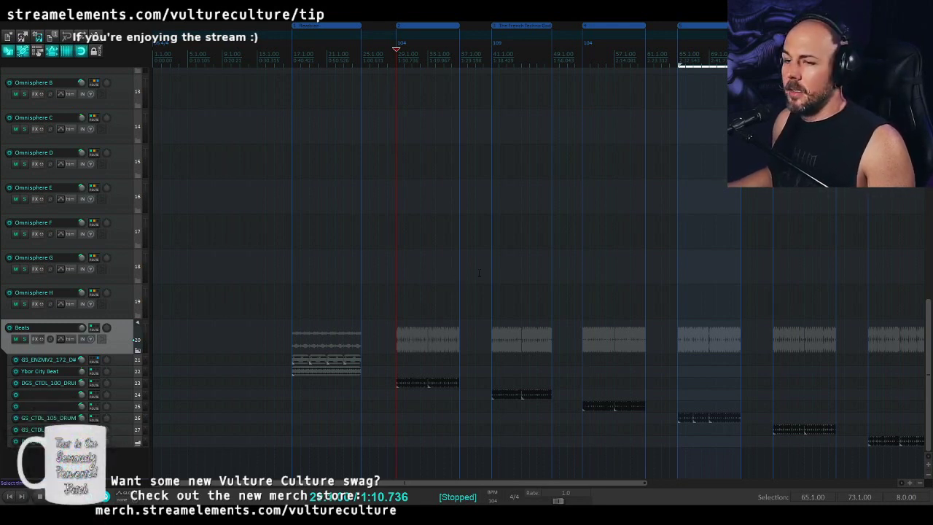
pyautogui.click(304, 266)
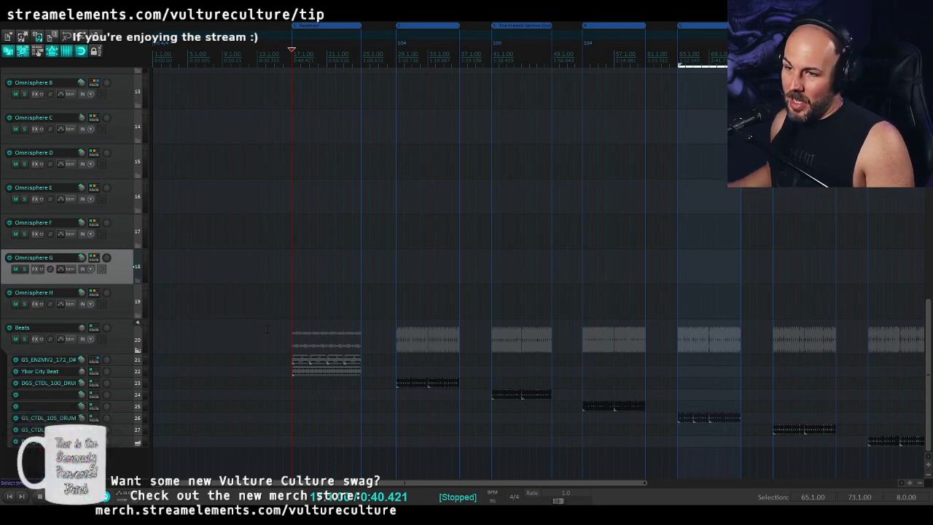
pyautogui.moveTo(266, 326); pyautogui.dragTo(373, 386)
pyautogui.press('space')
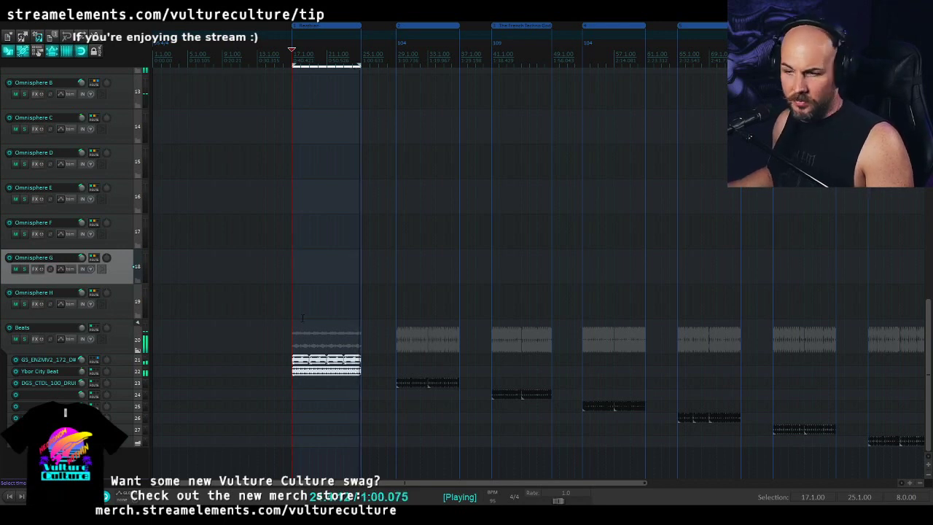
pyautogui.press('space')
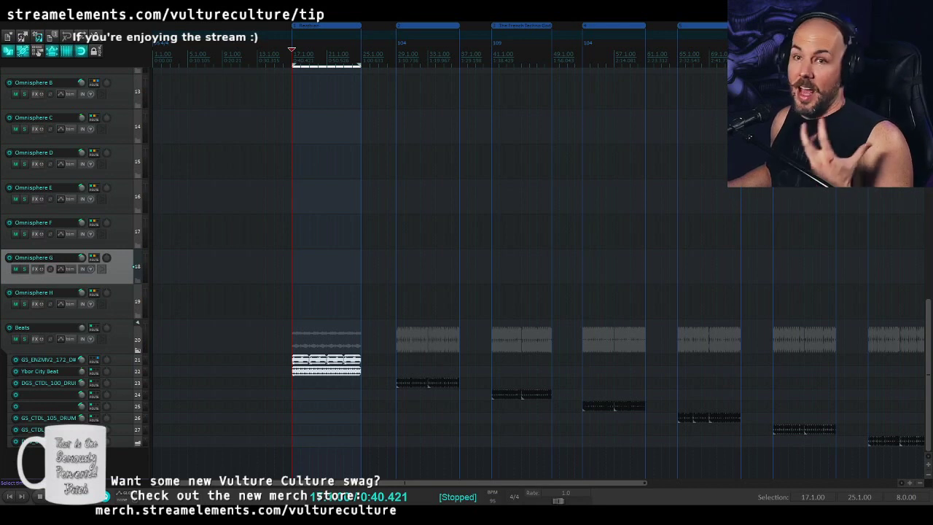
# - Disarm recording on the Omnisphere MIDI 4 track
pyautogui.scroll(10, 230, 233)
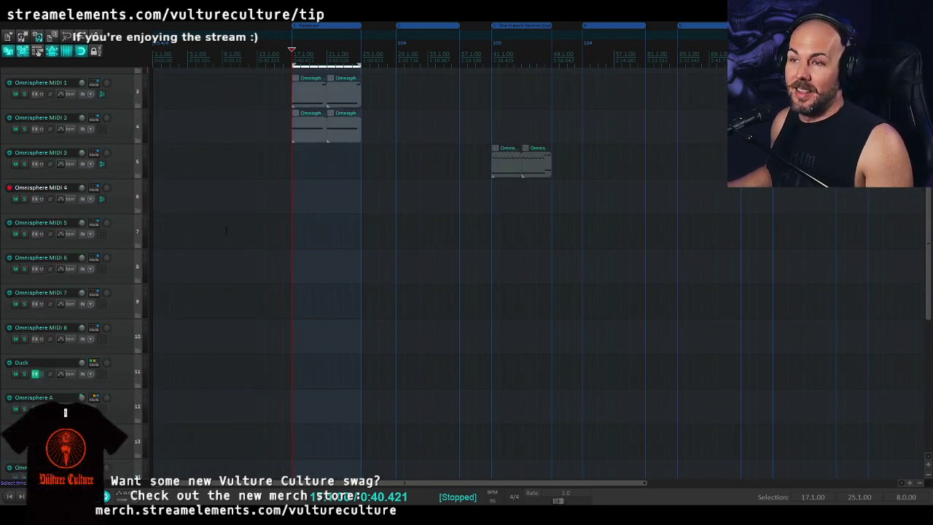
pyautogui.scroll(1, 230, 233)
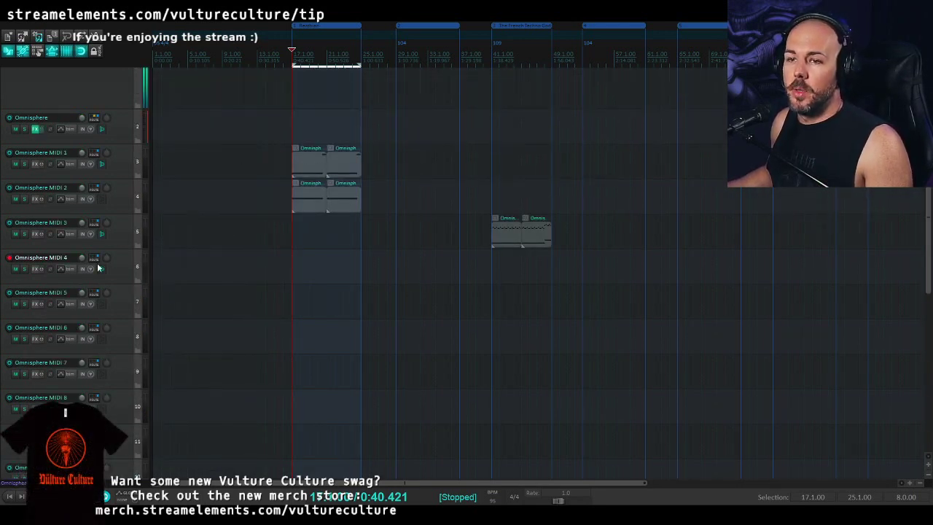
pyautogui.click(9, 257)
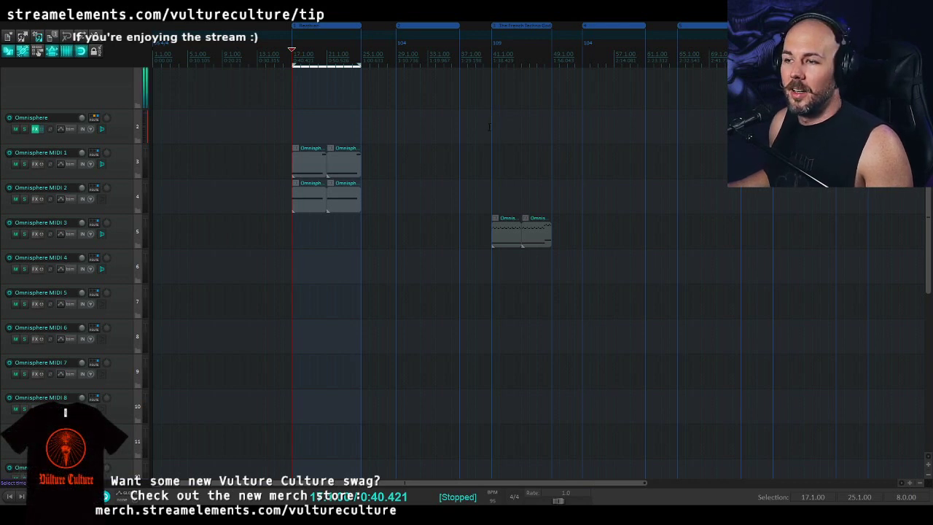
# - Play the section from bar 41 to 49, first with the Beats track muted and then with it unmuted
pyautogui.scroll(-5, 492, 215)
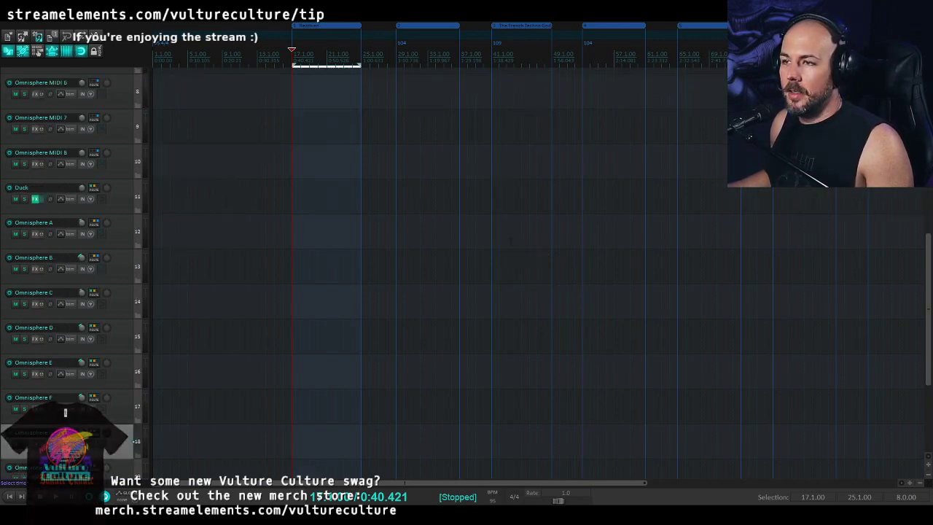
pyautogui.click(492, 216)
pyautogui.scroll(-3, 492, 216)
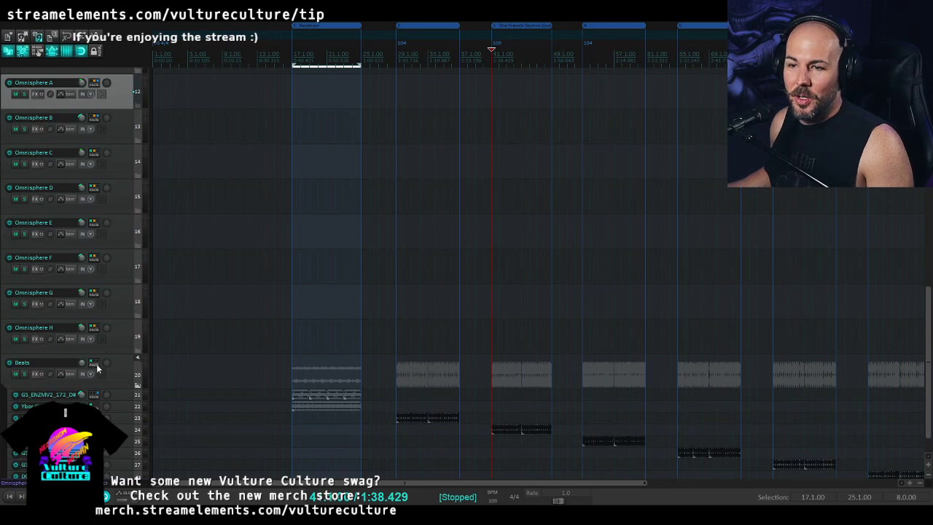
pyautogui.click(15, 374)
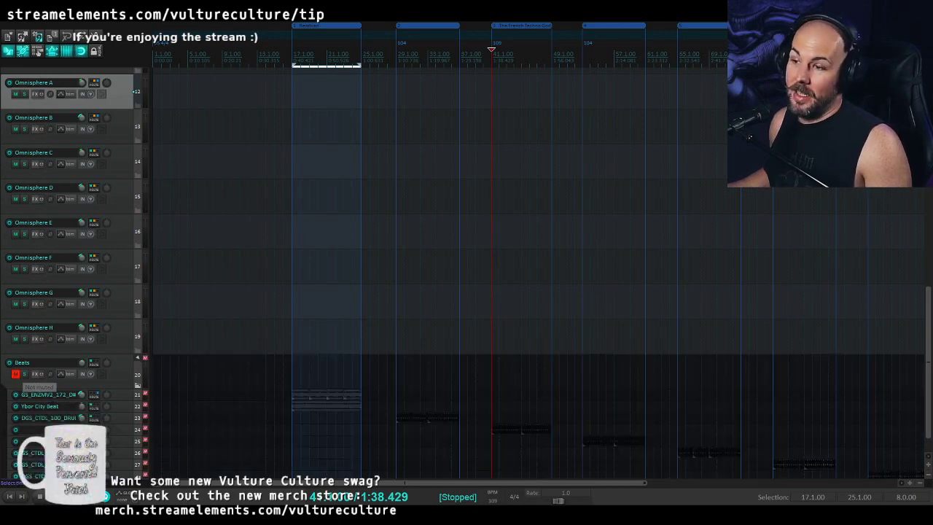
pyautogui.click(539, 452)
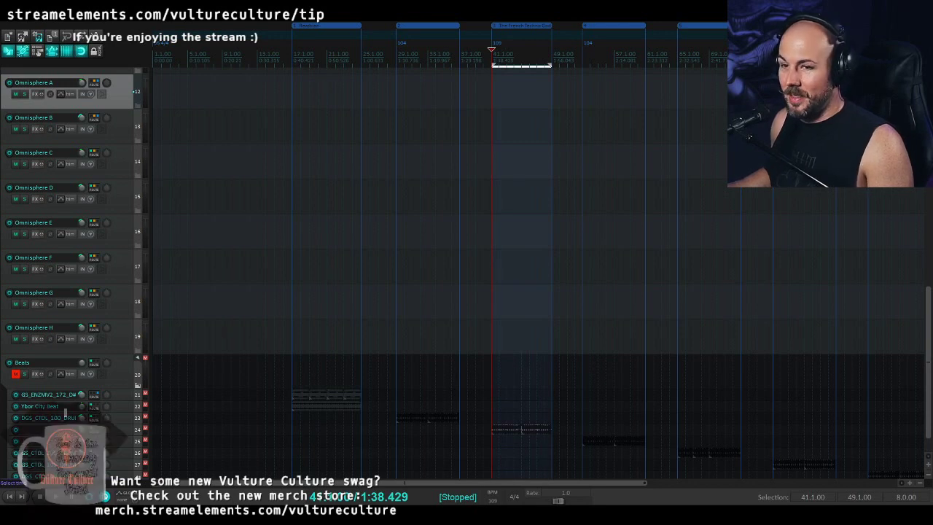
pyautogui.press('space')
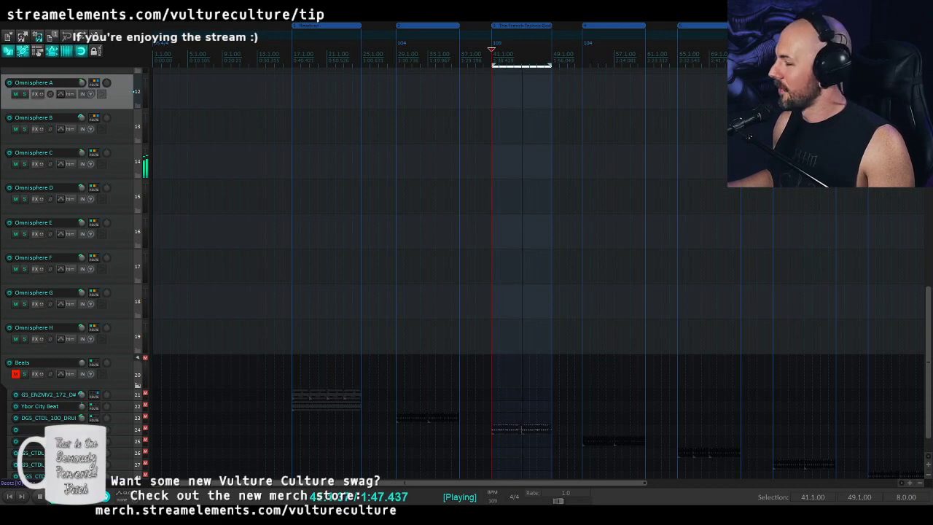
pyautogui.click(14, 375)
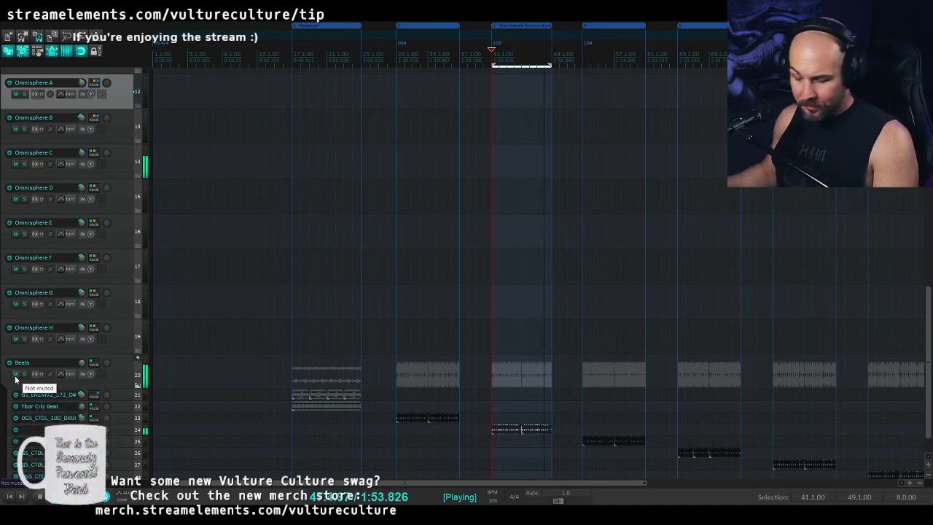
pyautogui.press('space')
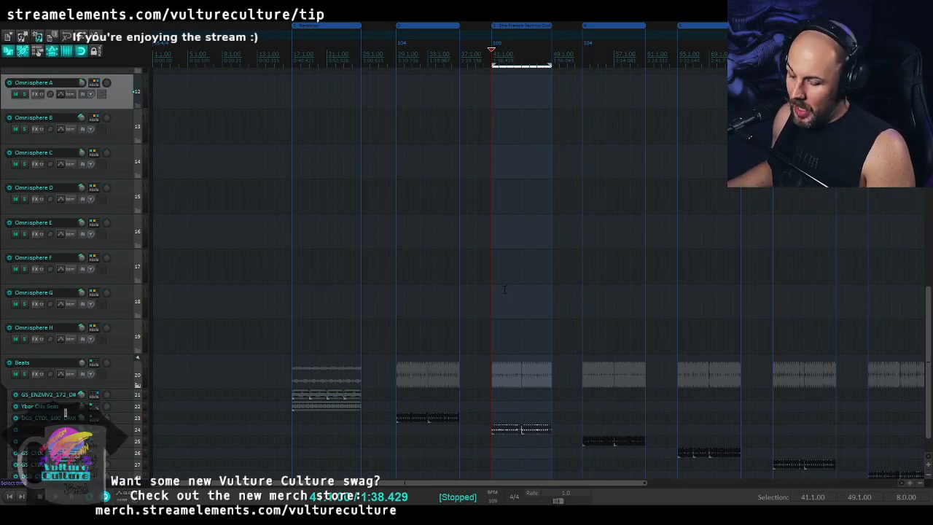
# - In Omnisphere part 4, load the Brutallizer waveform from the Attitude group of Analog Timbres into layer A's oscillator
pyautogui.scroll(3, 509, 288)
pyautogui.scroll(5, 509, 289)
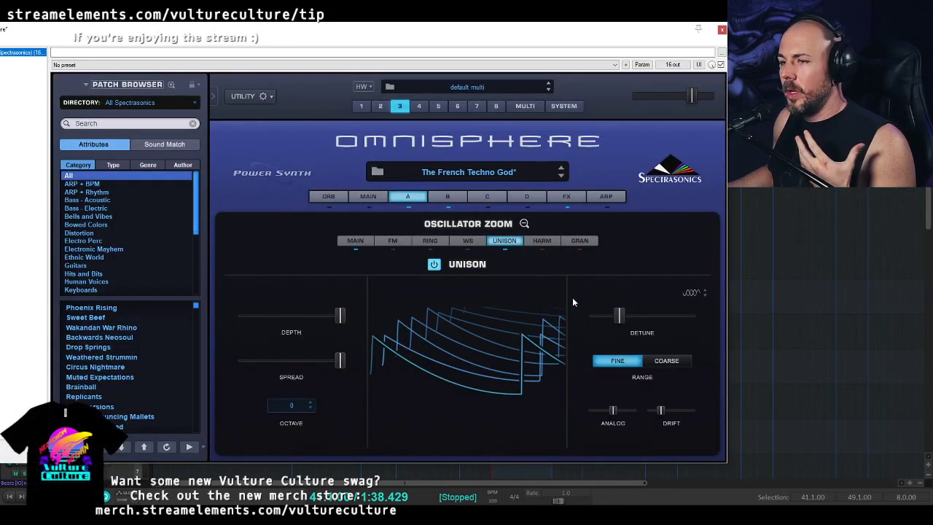
pyautogui.click(423, 106)
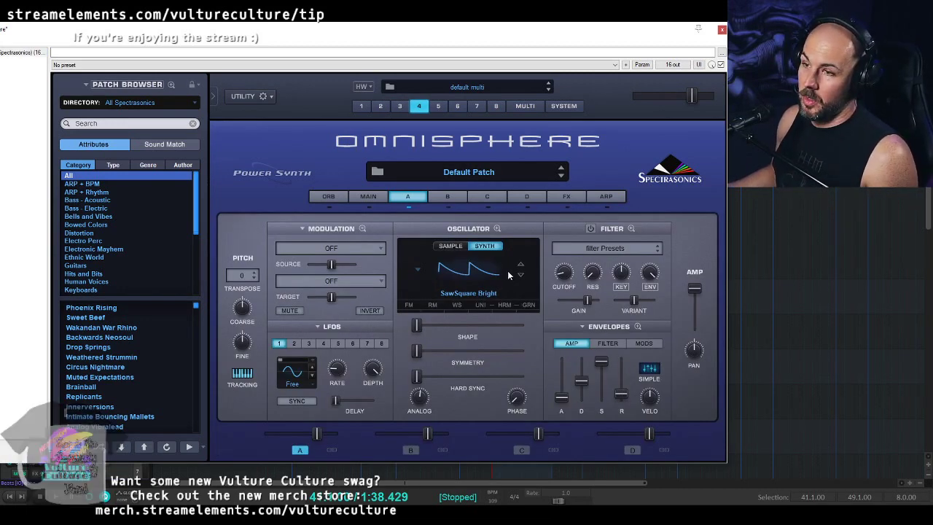
pyautogui.click(462, 276)
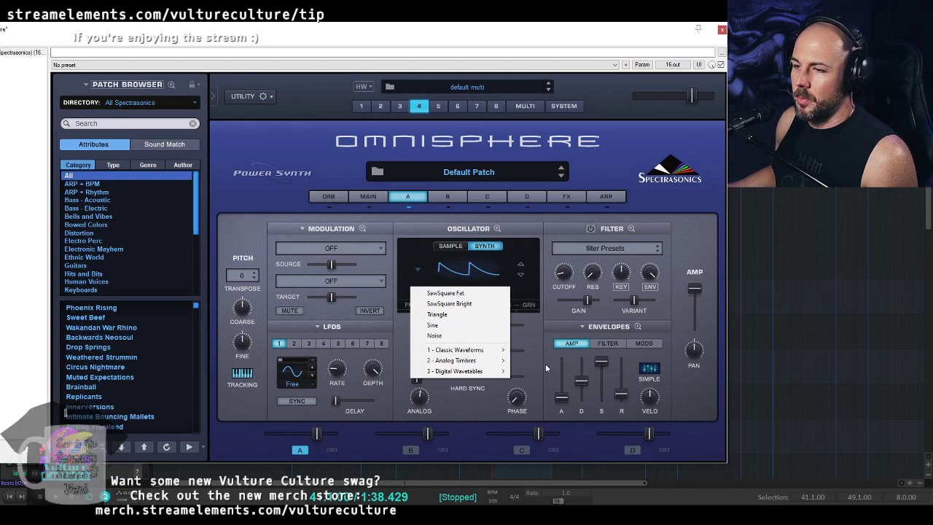
pyautogui.moveTo(493, 363)
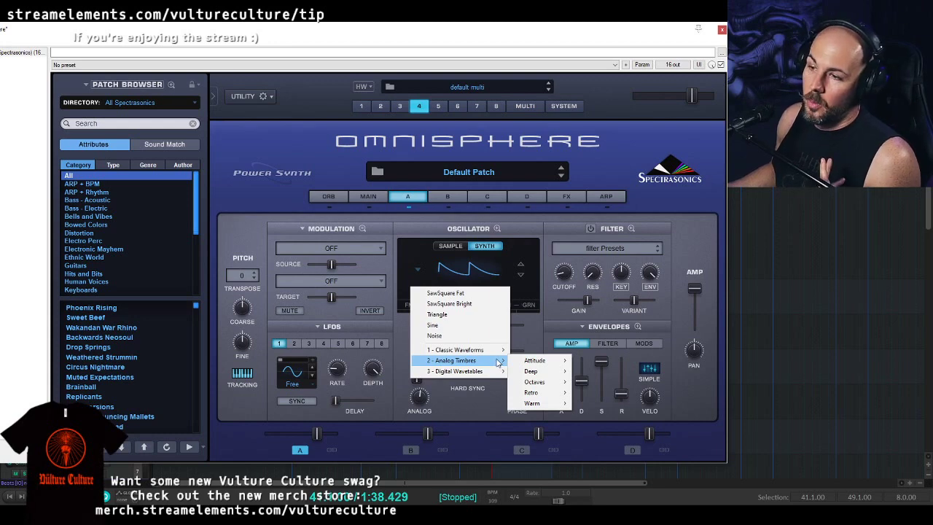
pyautogui.moveTo(529, 365)
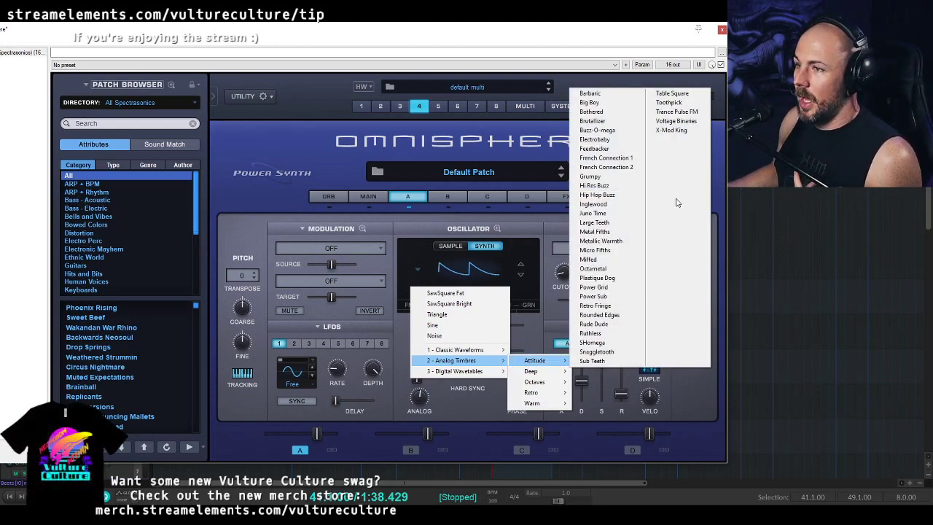
pyautogui.click(621, 123)
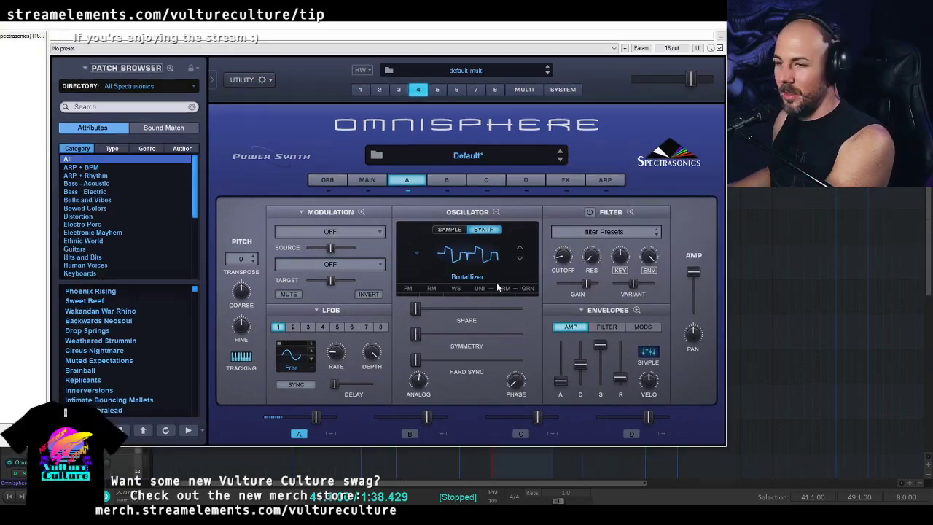
# - Modulate the oscillator's Shape with an LFO and raise the Shape target to about its midpoint
pyautogui.moveTo(417, 310)
pyautogui.mouseDown()
pyautogui.moveTo(458, 312)
pyautogui.moveTo(401, 316)
pyautogui.moveTo(481, 311)
pyautogui.moveTo(418, 312)
pyautogui.mouseUp()
pyautogui.rightClick(415, 312)
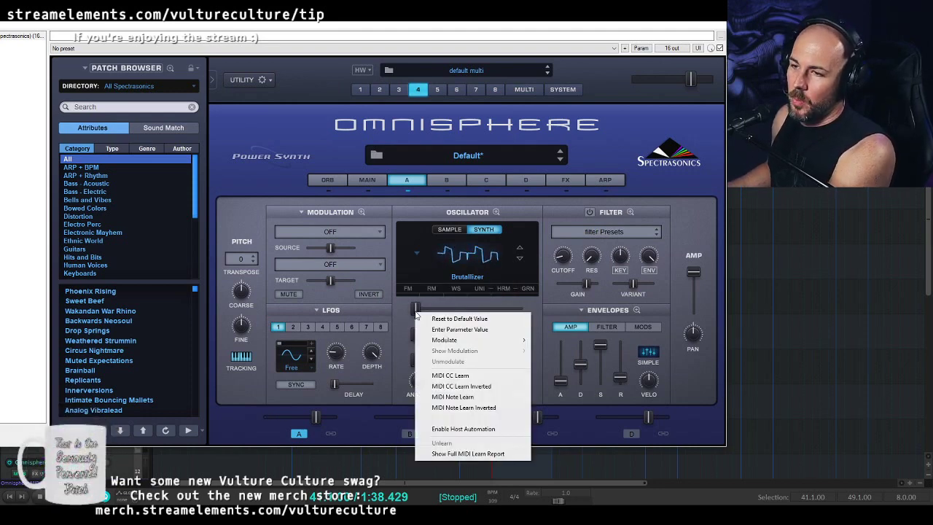
pyautogui.moveTo(503, 340)
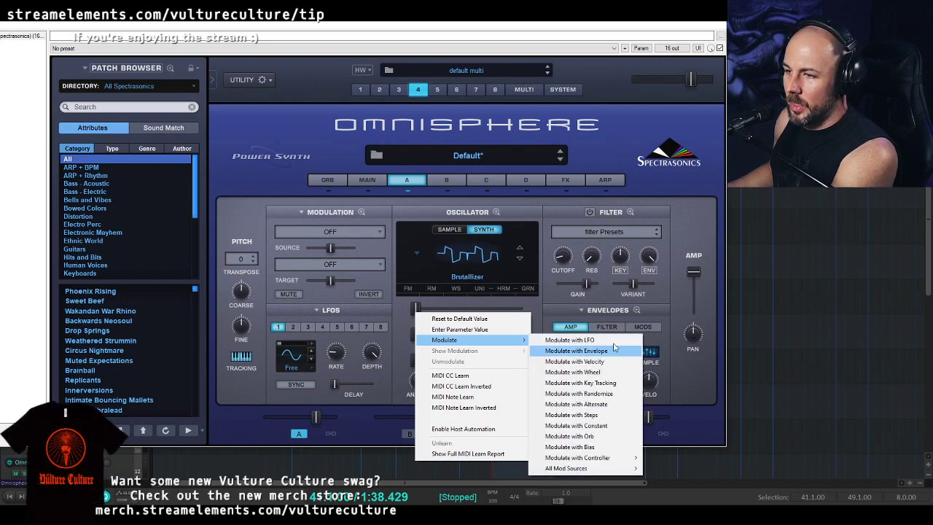
pyautogui.click(590, 341)
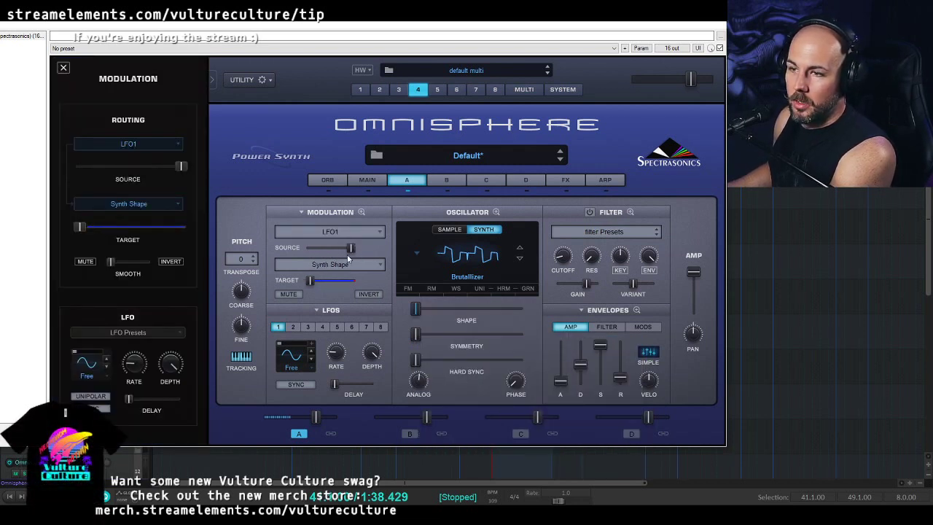
pyautogui.moveTo(311, 281); pyautogui.dragTo(336, 284)
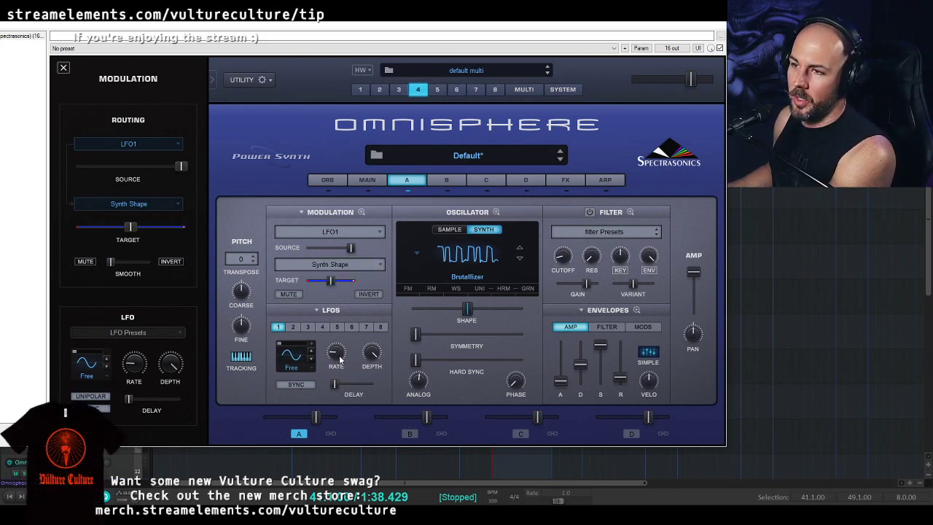
# - Sync LFO 1 to the tempo and reduce its modulation source amount to the midpoint
pyautogui.moveTo(340, 358); pyautogui.dragTo(337, 335)
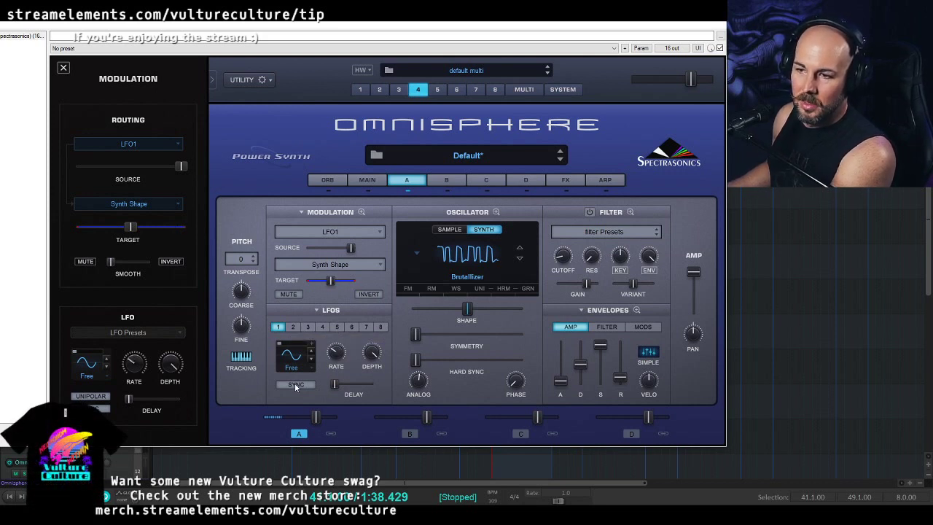
pyautogui.click(282, 349)
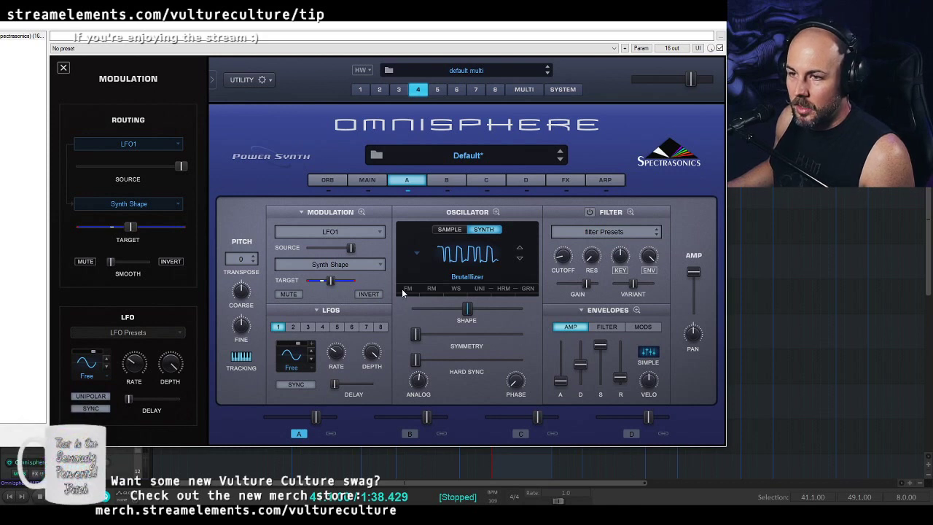
pyautogui.click(296, 387)
pyautogui.click(304, 373)
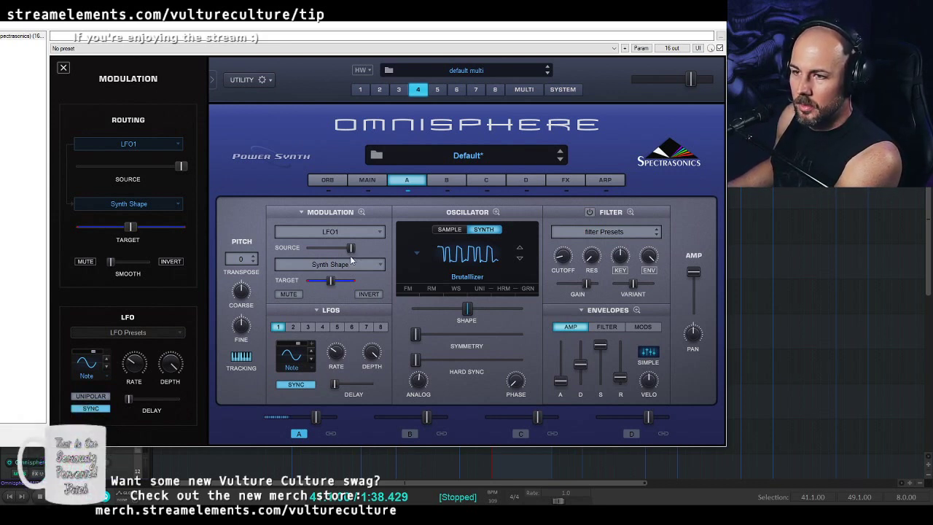
pyautogui.moveTo(350, 248); pyautogui.dragTo(330, 250)
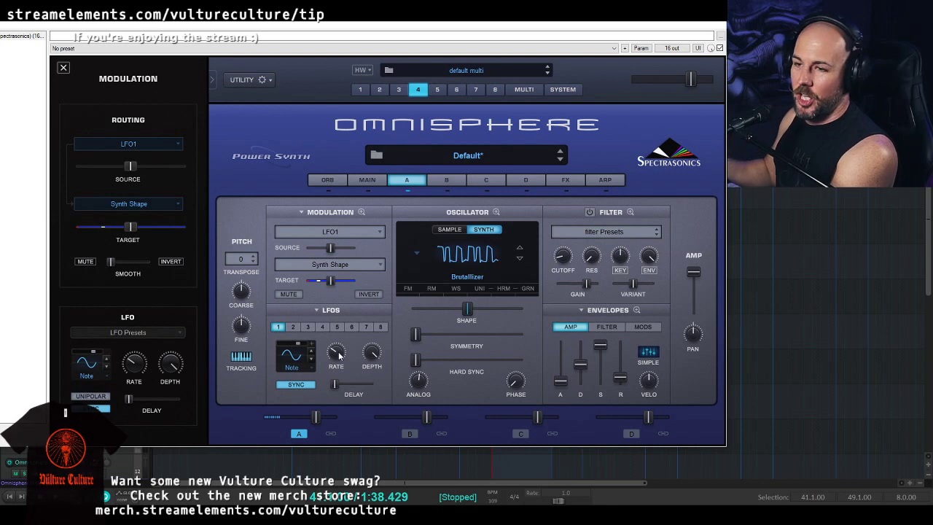
# - Lower layer A's level slightly and fine-tune LFO 1's rate, keeping the oscillator's Shape near its midpoint
pyautogui.moveTo(315, 416); pyautogui.dragTo(307, 416)
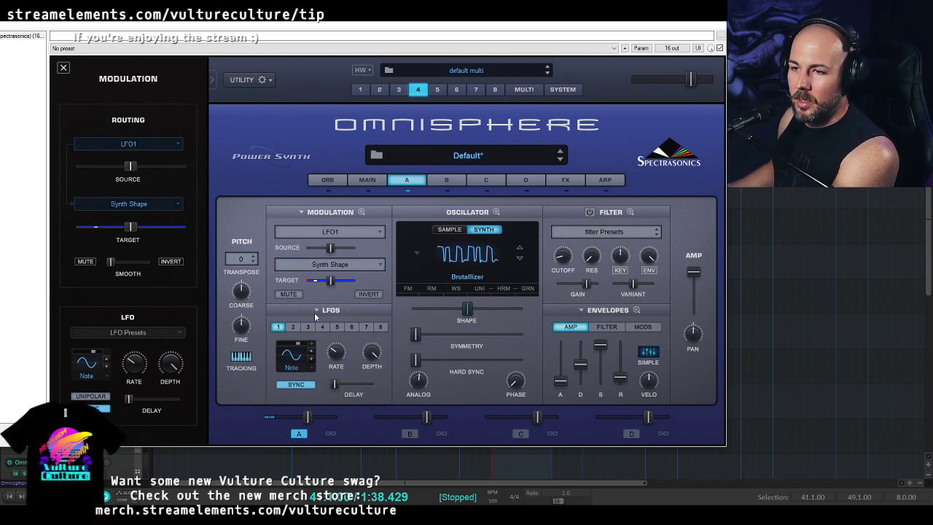
pyautogui.moveTo(335, 353); pyautogui.dragTo(344, 350)
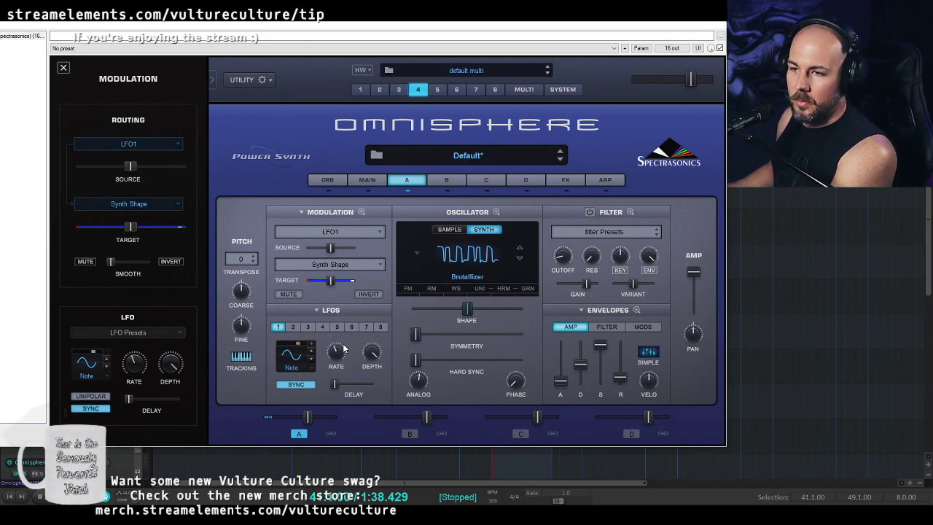
pyautogui.moveTo(343, 350); pyautogui.dragTo(341, 356)
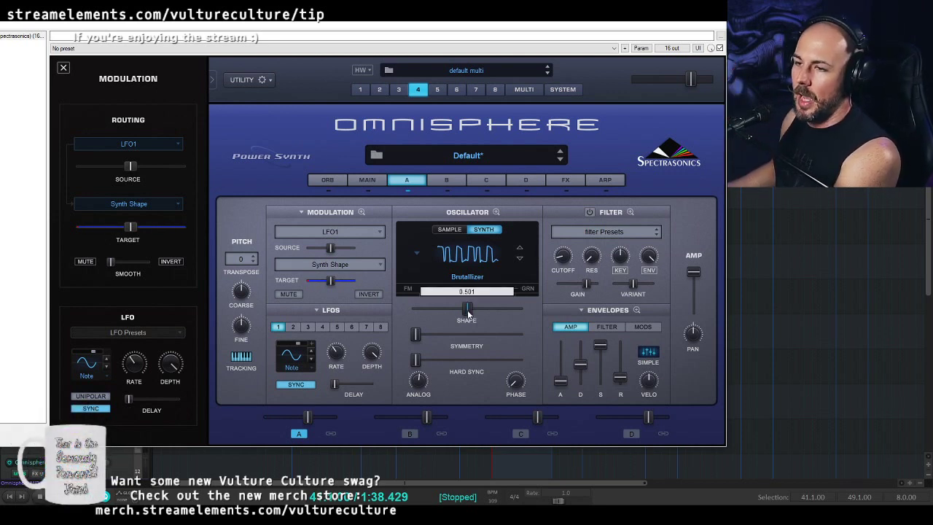
pyautogui.moveTo(467, 310)
pyautogui.mouseDown()
pyautogui.moveTo(420, 314)
pyautogui.moveTo(519, 313)
pyautogui.moveTo(401, 310)
pyautogui.moveTo(468, 310)
pyautogui.mouseUp()
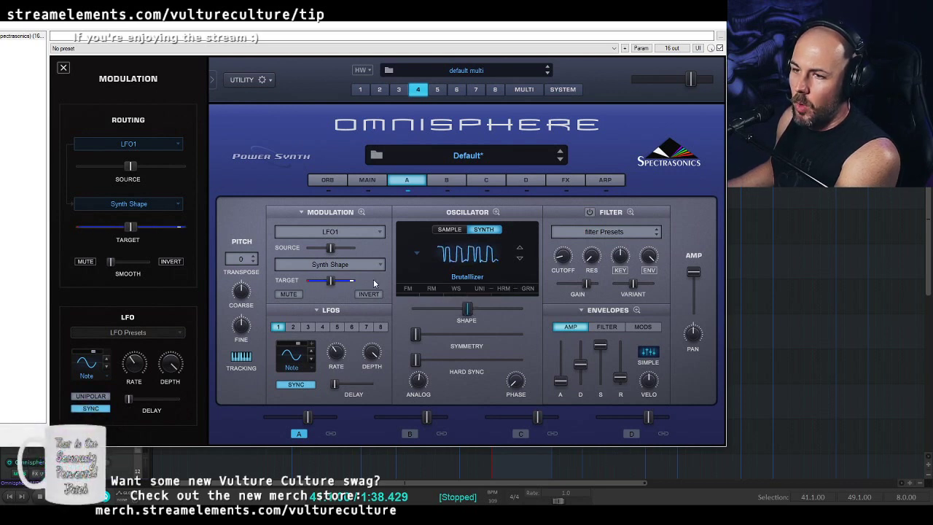
# - Enable Unison on layer A's oscillator with slightly reduced fine detune, a little drift and maximum depth
pyautogui.click(480, 288)
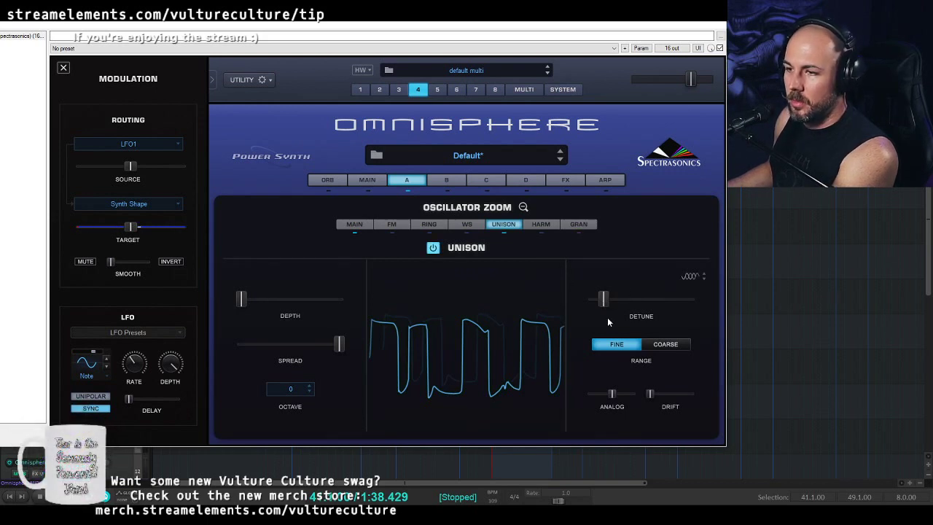
pyautogui.moveTo(609, 302)
pyautogui.mouseDown()
pyautogui.moveTo(617, 304)
pyautogui.moveTo(597, 303)
pyautogui.mouseUp()
pyautogui.moveTo(670, 396)
pyautogui.mouseDown()
pyautogui.moveTo(655, 394)
pyautogui.moveTo(660, 410)
pyautogui.moveTo(660, 395)
pyautogui.mouseUp()
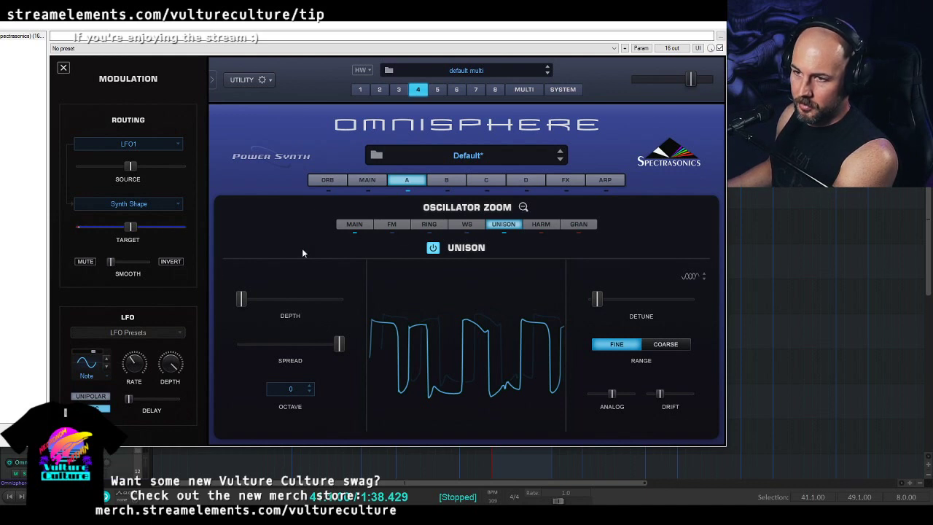
pyautogui.moveTo(241, 297); pyautogui.dragTo(343, 296)
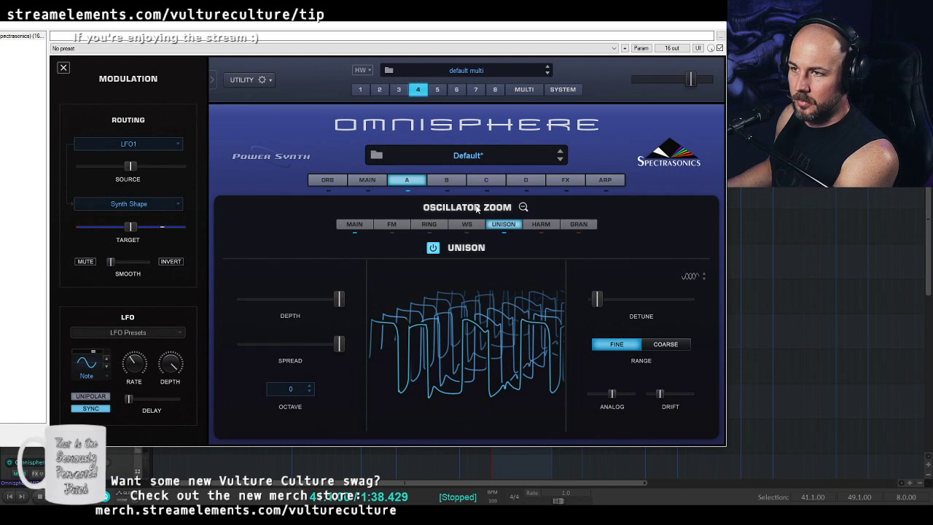
# - Leave the oscillator zoom view and add LFO 2 as a second modulation source for layer A's oscillator Shape
pyautogui.click(523, 208)
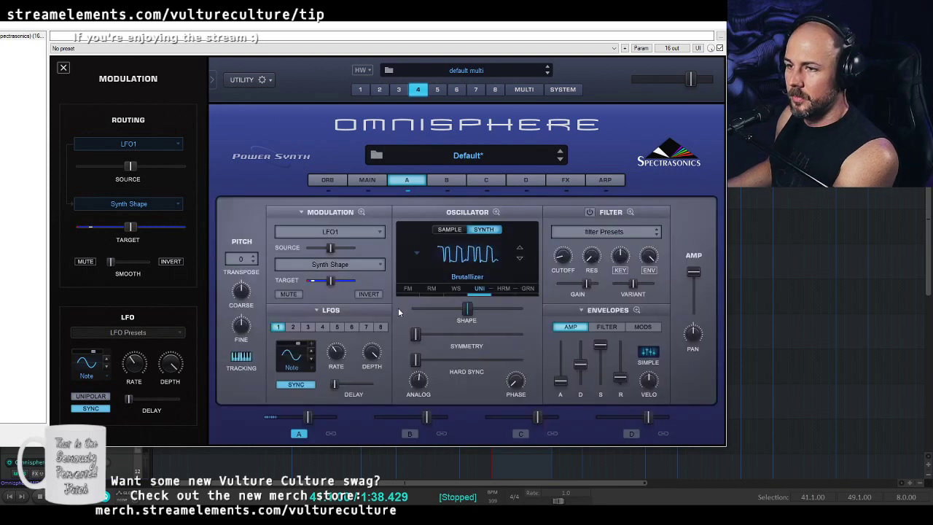
pyautogui.rightClick(466, 315)
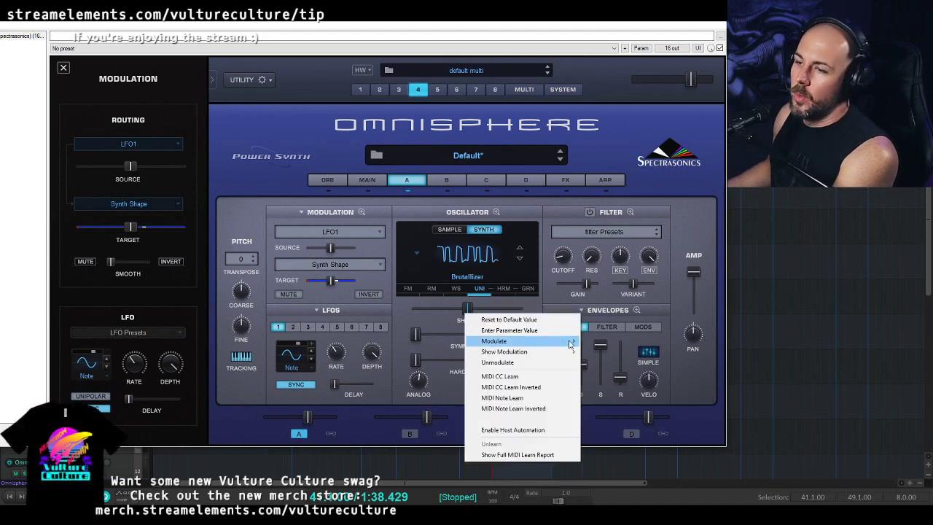
pyautogui.moveTo(568, 340)
pyautogui.click(624, 341)
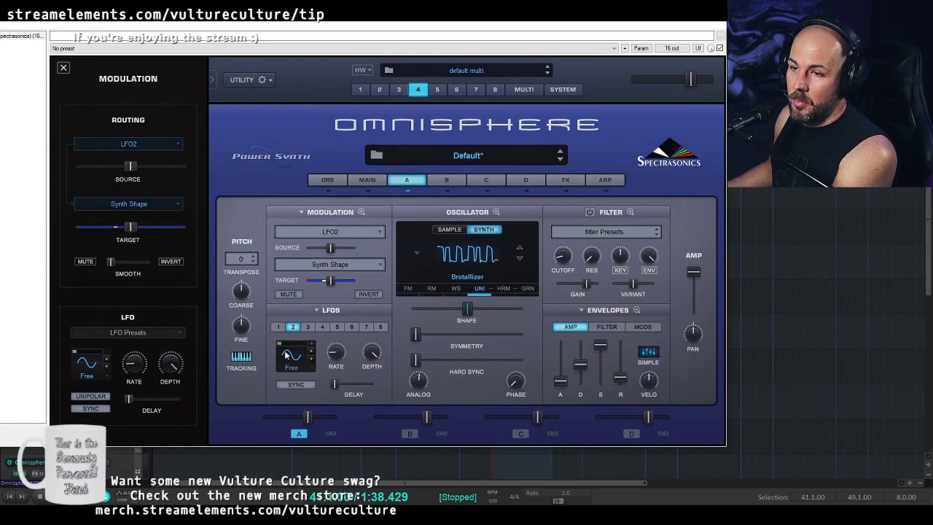
# - Set LFO 2's waveform slider to about 0.767, sync it to the tempo and set its rate to 1/4 dot
pyautogui.moveTo(279, 343); pyautogui.dragTo(299, 345)
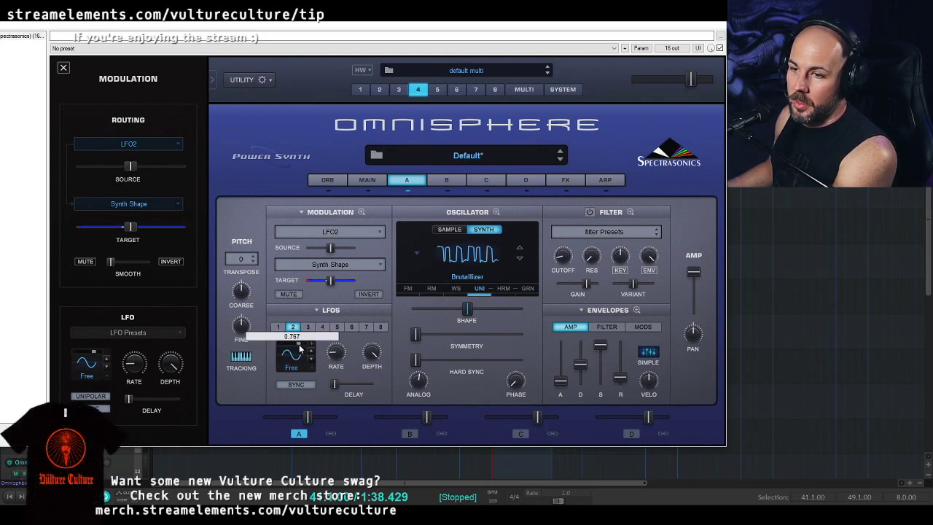
pyautogui.click(296, 377)
pyautogui.click(302, 379)
pyautogui.click(301, 385)
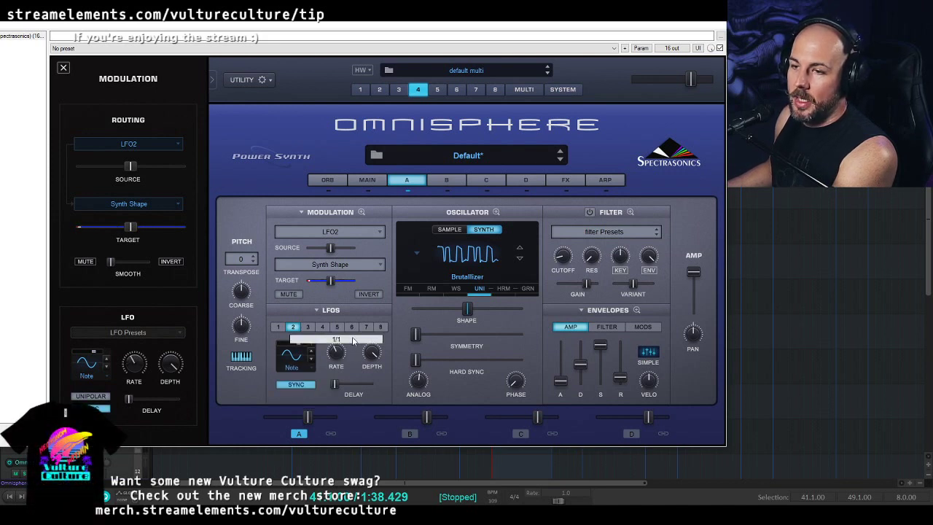
pyautogui.moveTo(368, 329); pyautogui.dragTo(368, 317)
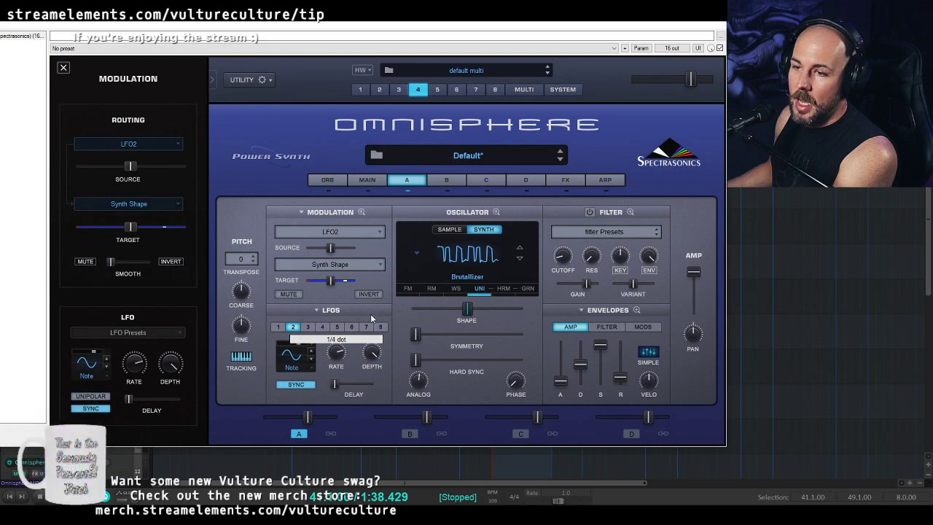
pyautogui.click(280, 327)
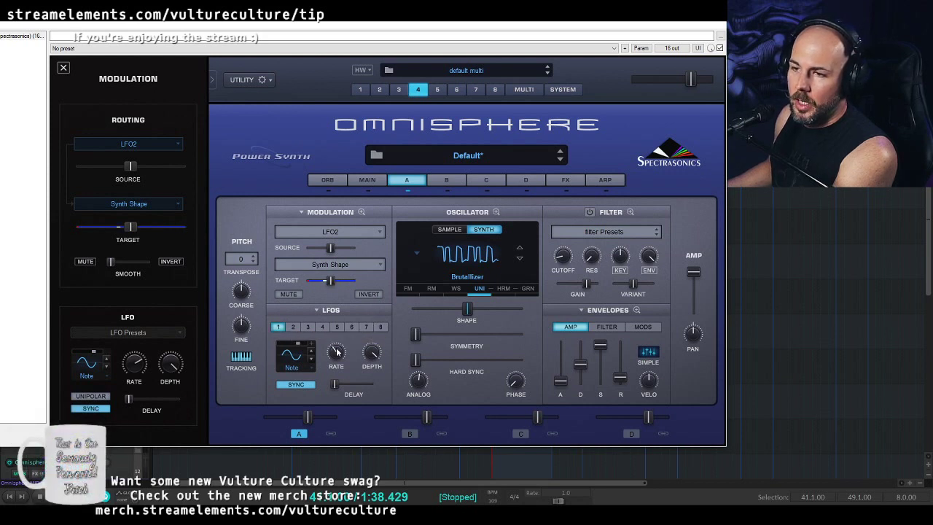
pyautogui.click(293, 326)
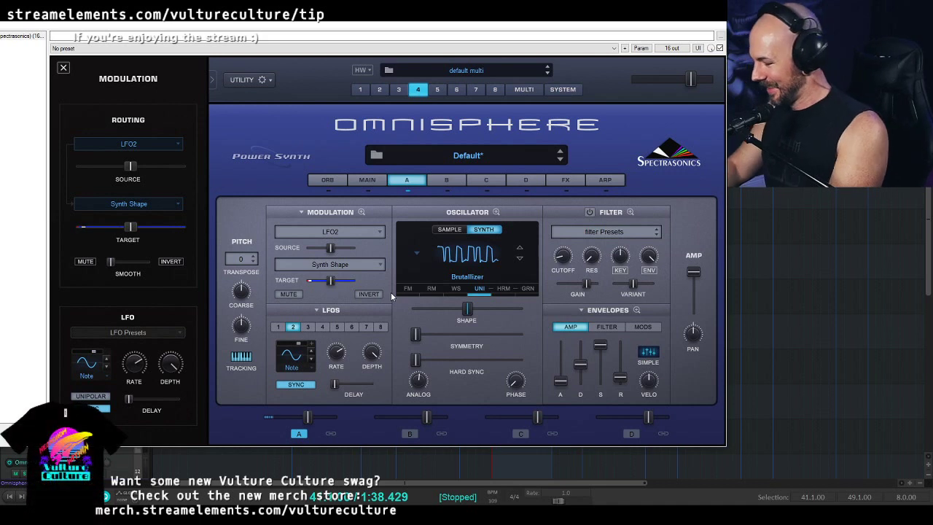
# - Lengthen the amp envelope's release and attack on layer A, and turn on its filter with the filter envelope shown
pyautogui.moveTo(624, 385); pyautogui.dragTo(627, 370)
pyautogui.moveTo(560, 381); pyautogui.dragTo(562, 367)
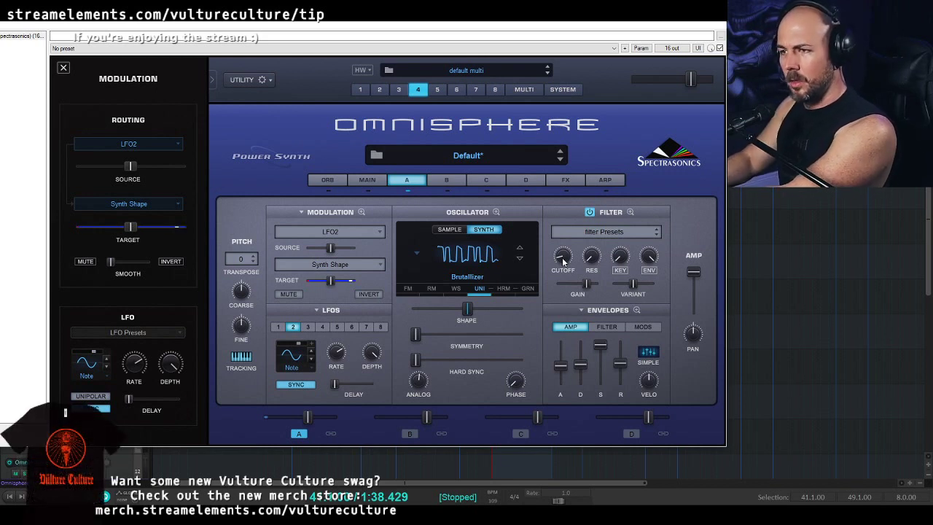
pyautogui.click(615, 328)
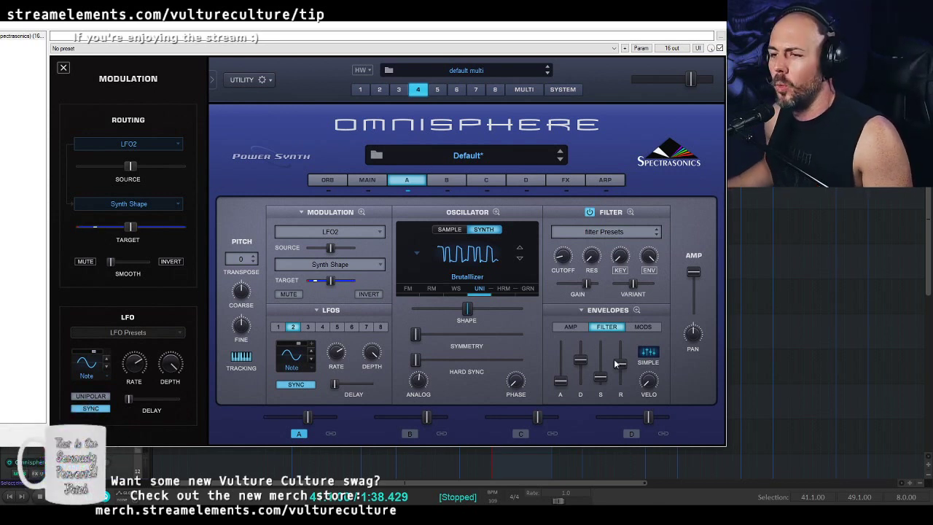
# - Try a Spring Verb at about 22% mix in the last common effects slot, and clear that slot again
pyautogui.click(565, 180)
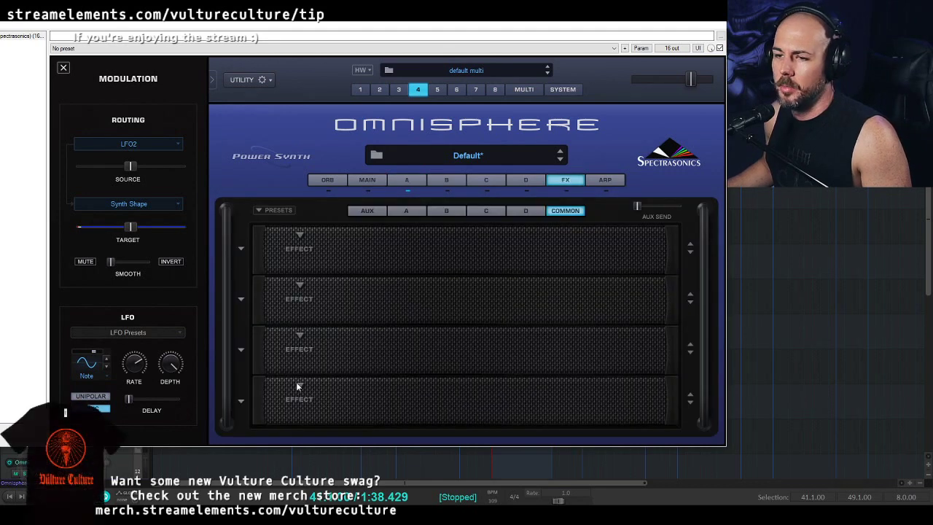
pyautogui.click(300, 347)
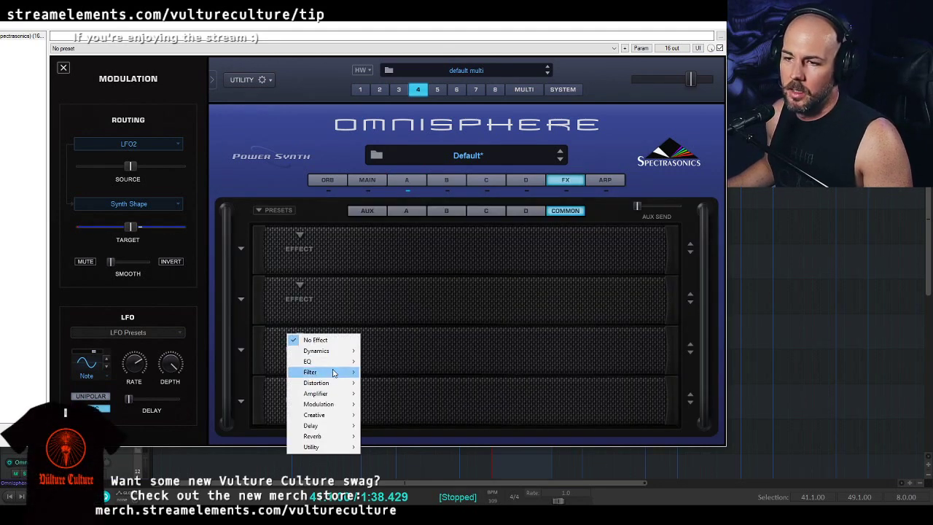
pyautogui.moveTo(338, 439)
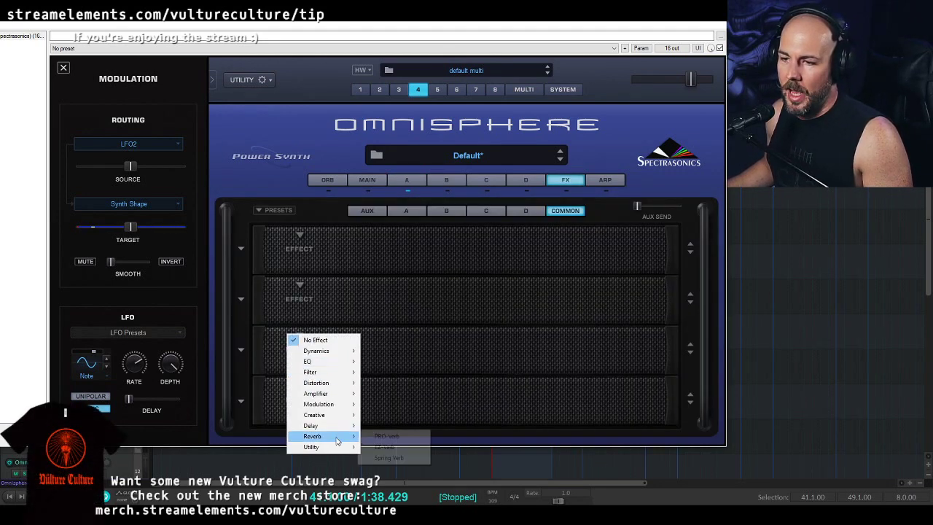
pyautogui.click(389, 458)
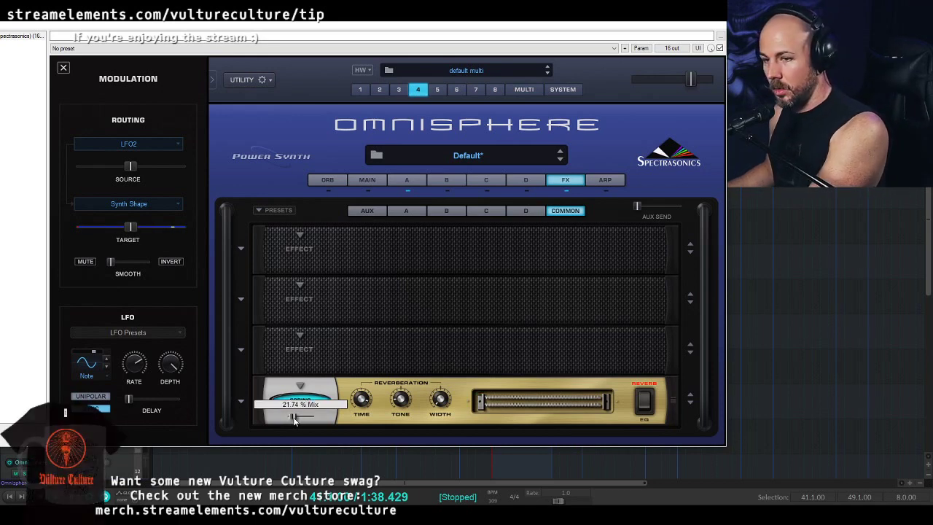
pyautogui.click(241, 401)
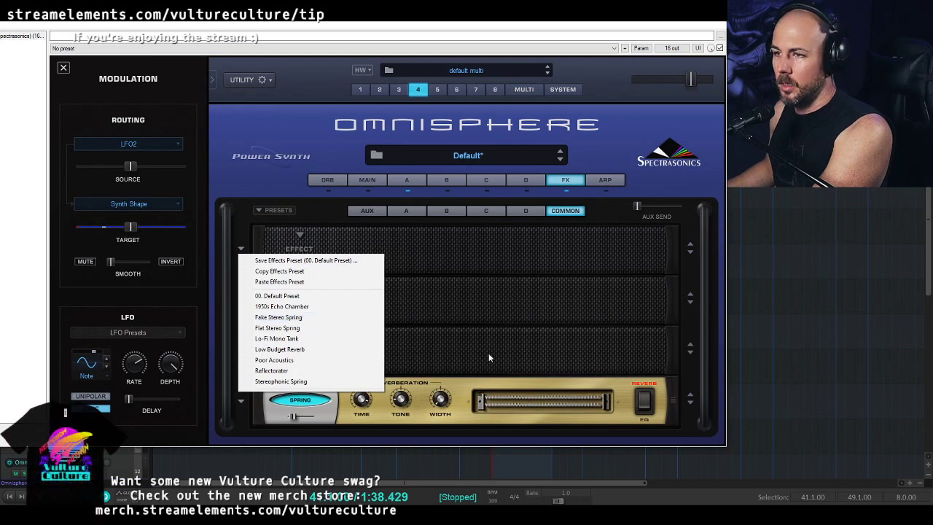
pyautogui.click(454, 383)
pyautogui.click(299, 385)
pyautogui.click(317, 339)
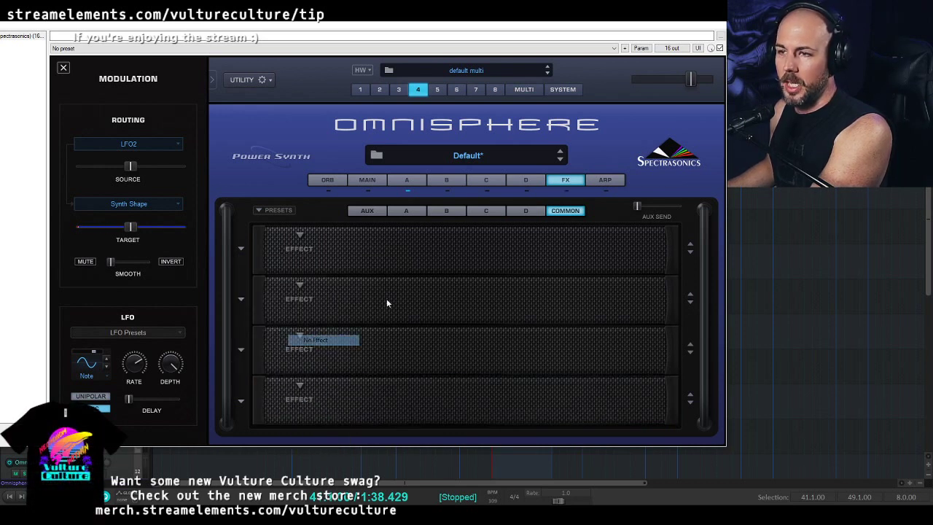
# - Insert a Spring Verb in the last slot of layer A's effects rack and raise its mix slightly
pyautogui.click(406, 211)
pyautogui.click(298, 388)
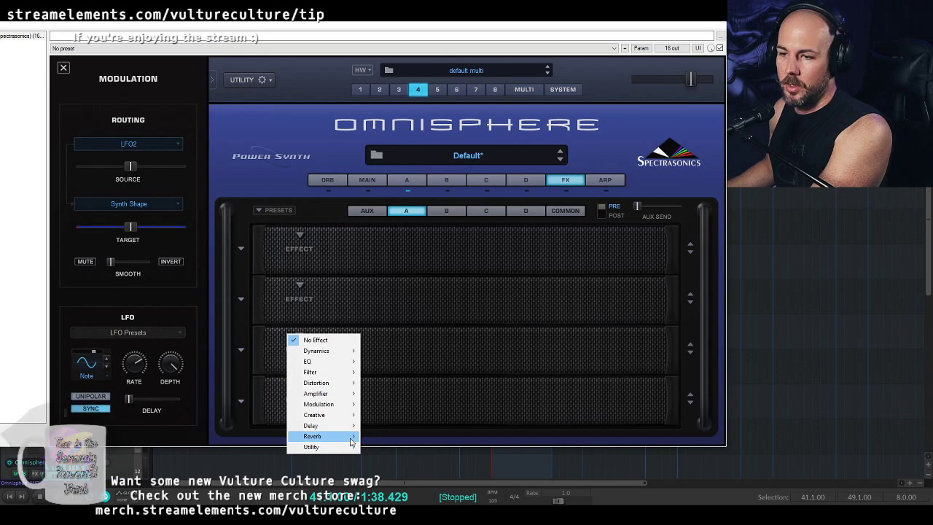
pyautogui.moveTo(321, 436)
pyautogui.click(393, 457)
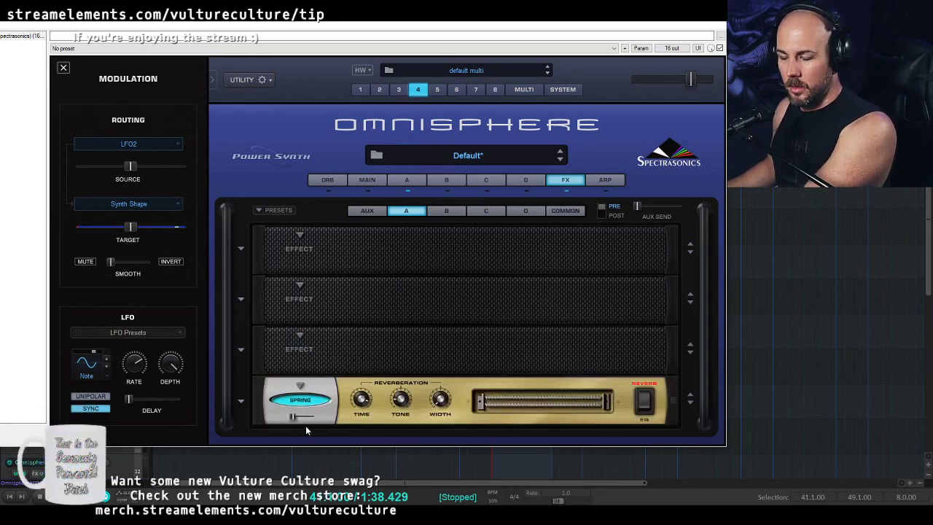
pyautogui.moveTo(291, 418); pyautogui.dragTo(296, 417)
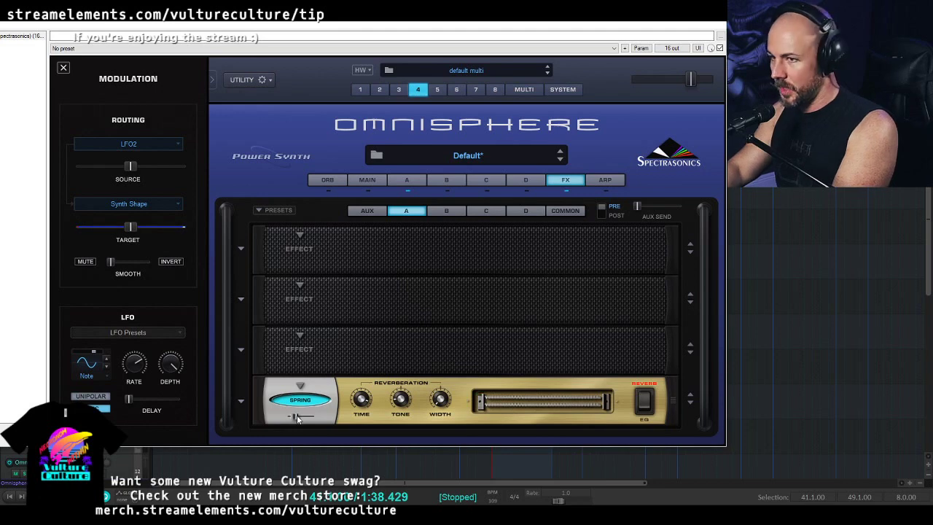
# - Turn on layer B and mute layer A, with layer B's page shown for editing
pyautogui.click(408, 180)
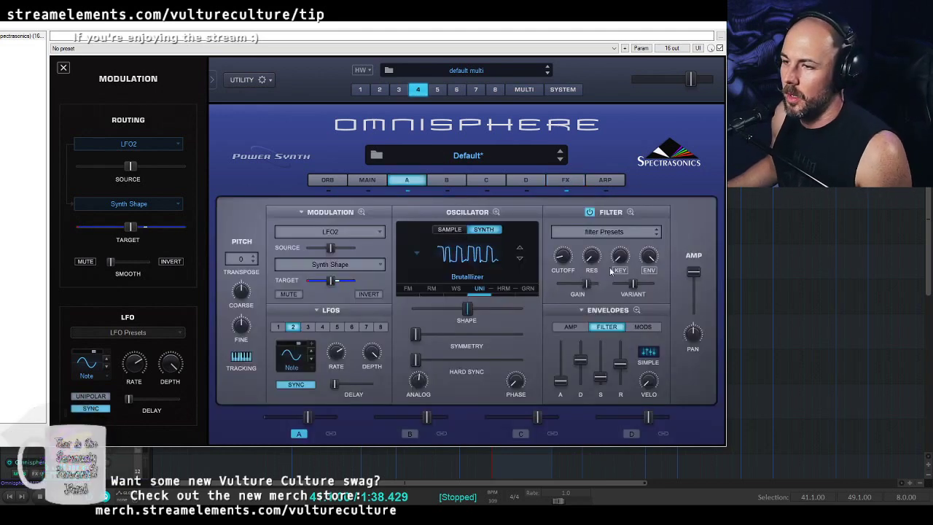
pyautogui.click(447, 181)
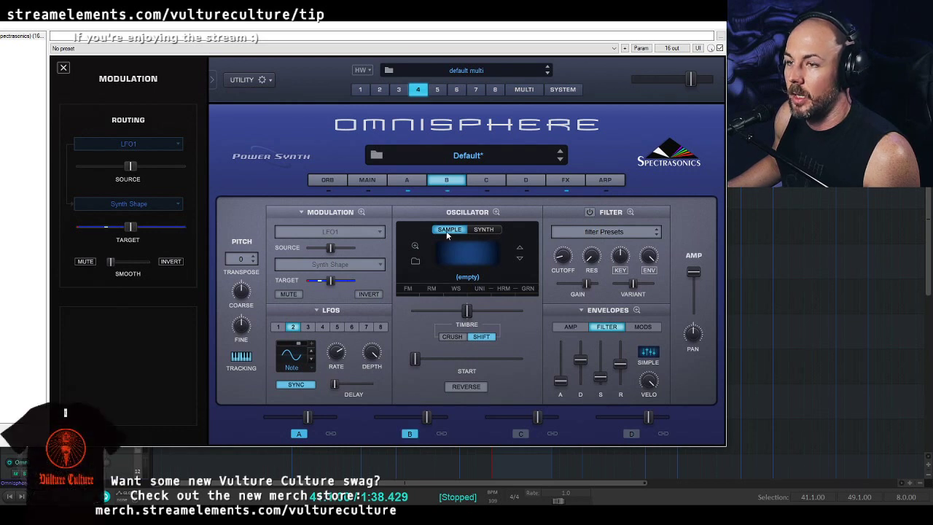
pyautogui.click(408, 184)
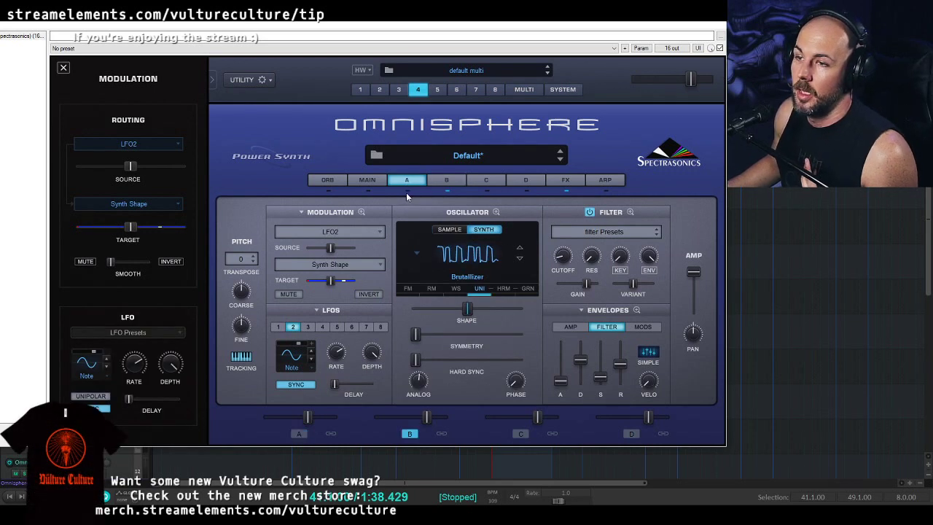
pyautogui.click(458, 180)
# - Load the Atmosphere Strings - Ambient soundsource into layer B from Traditional, Strings Acoustic, and close the browser
pyautogui.click(415, 245)
pyautogui.click(530, 208)
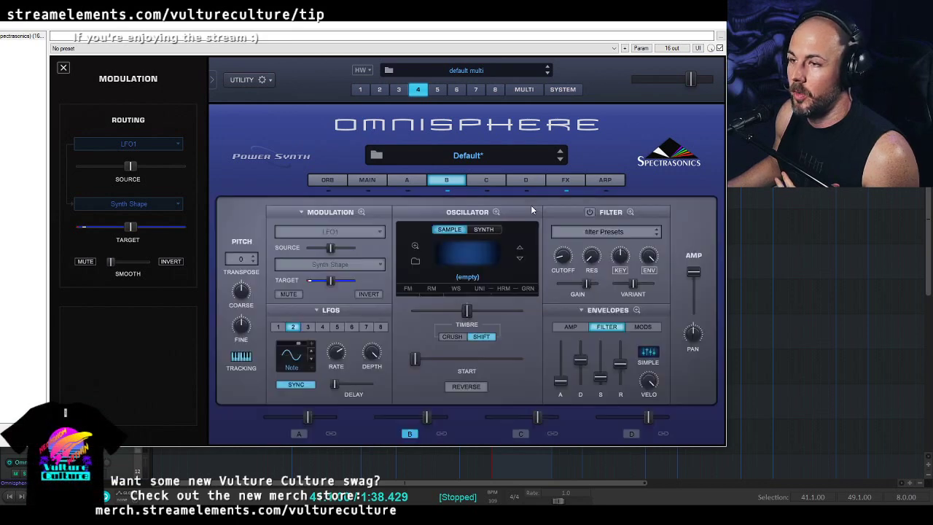
pyautogui.click(415, 262)
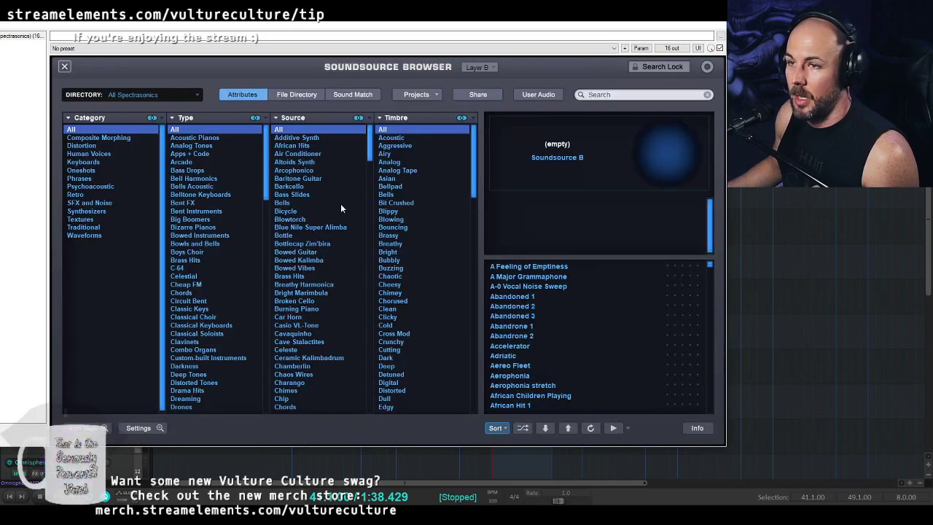
pyautogui.click(94, 228)
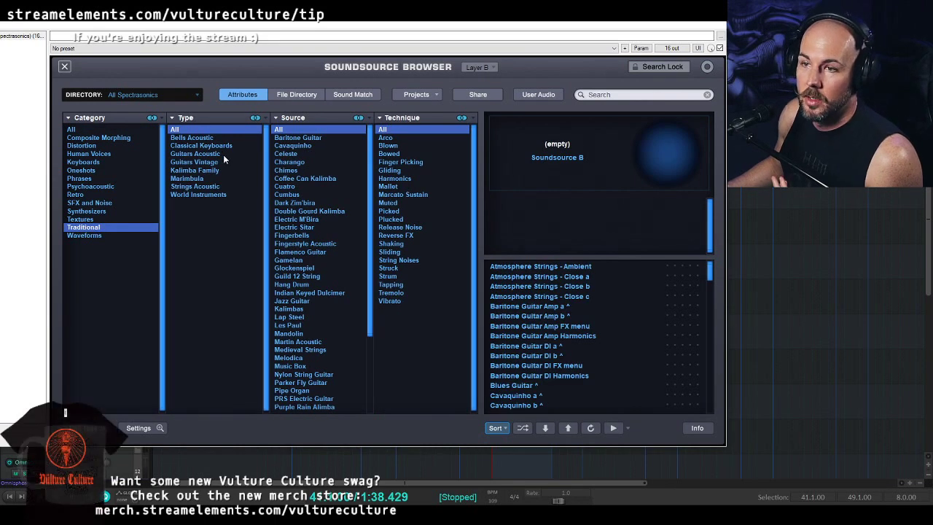
pyautogui.click(209, 188)
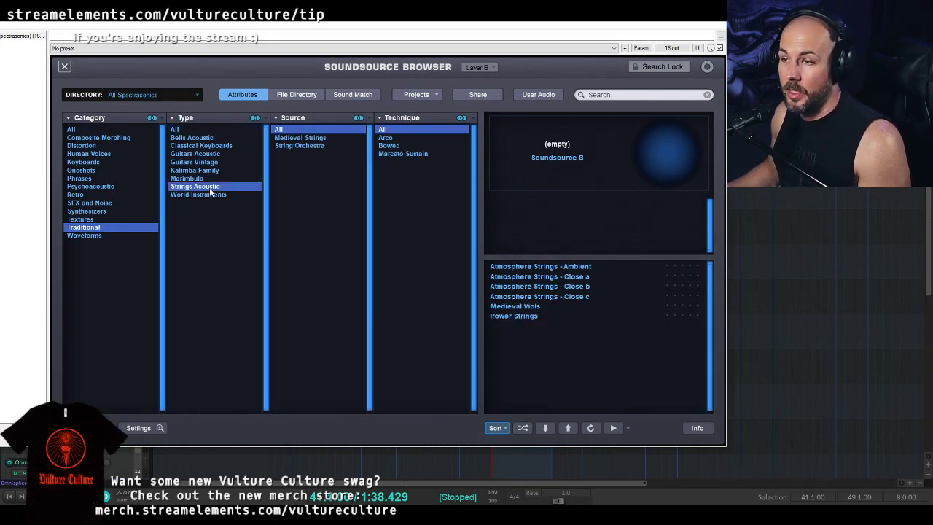
pyautogui.click(576, 268)
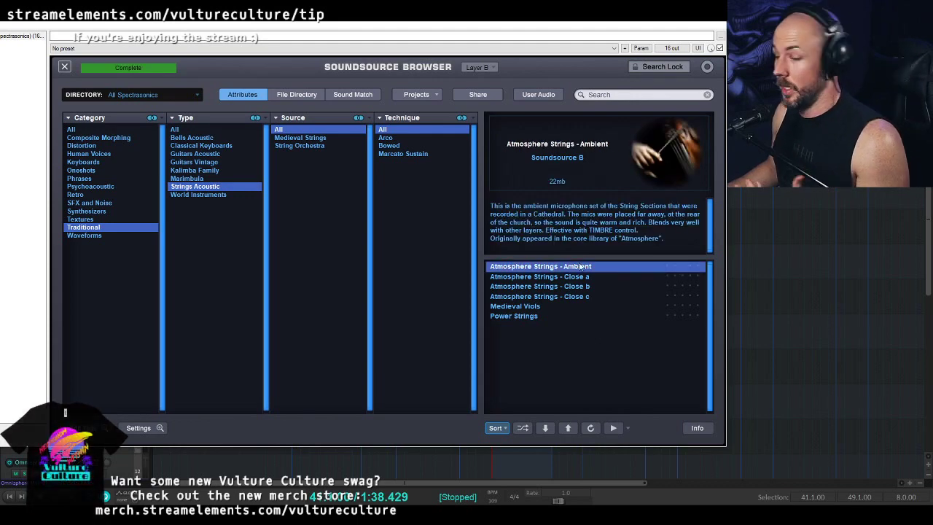
pyautogui.click(64, 66)
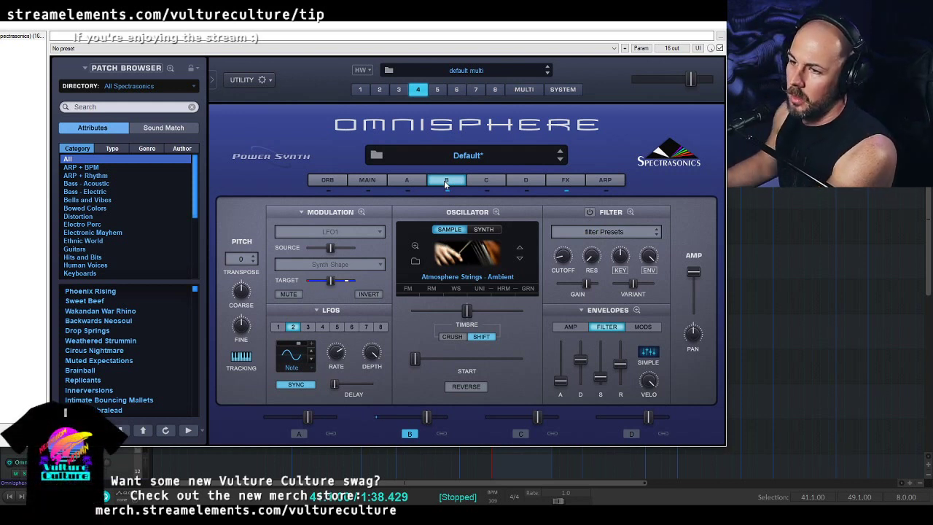
# - Lengthen the release of layer B's amp envelope to about mid-range
pyautogui.click(574, 327)
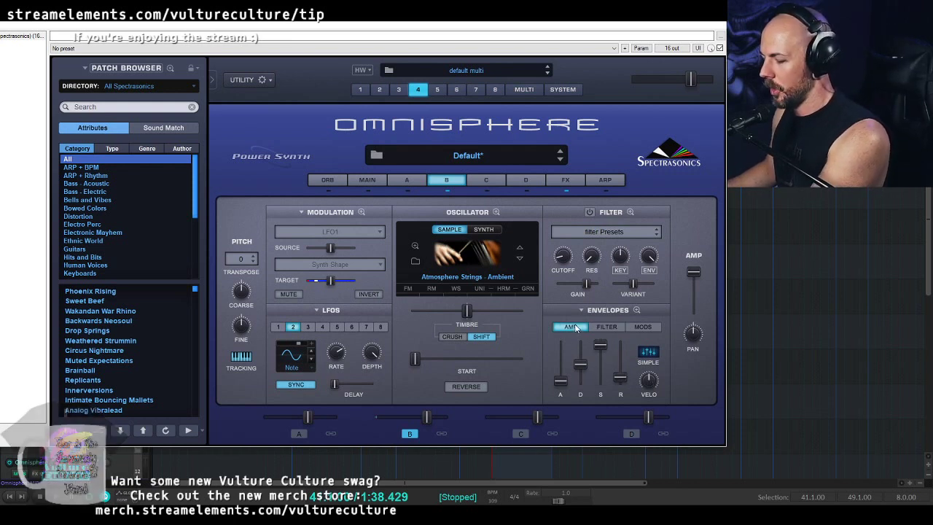
pyautogui.moveTo(623, 379); pyautogui.dragTo(623, 363)
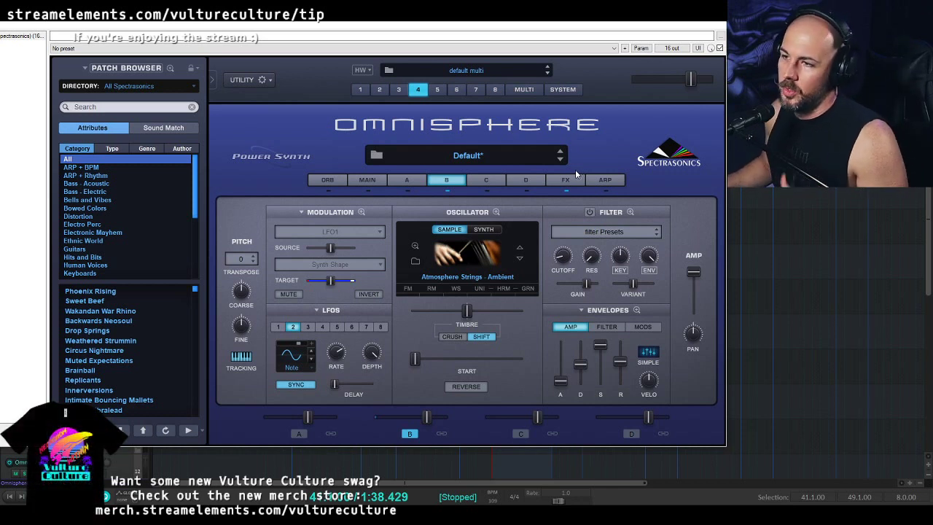
# - Turn layer A back on and balance it against layer B by lowering its level slightly
pyautogui.click(408, 191)
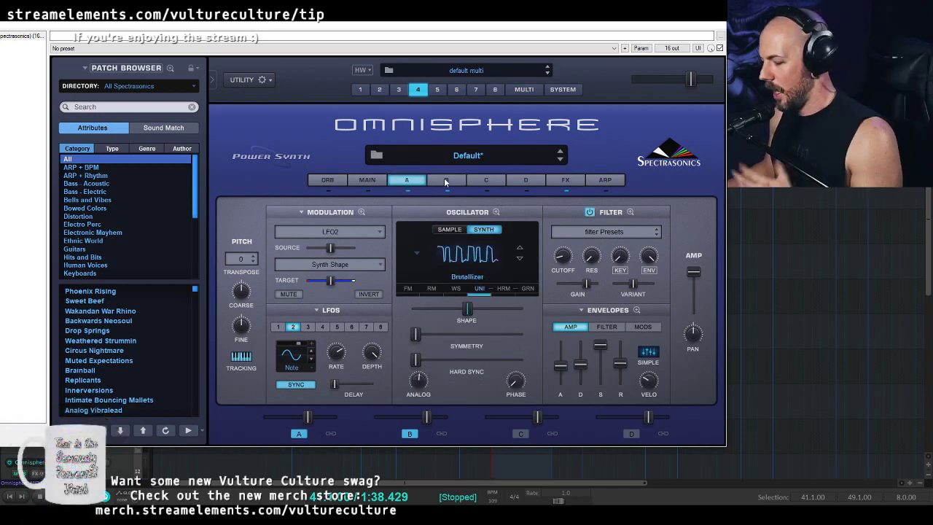
pyautogui.moveTo(307, 418); pyautogui.dragTo(281, 420)
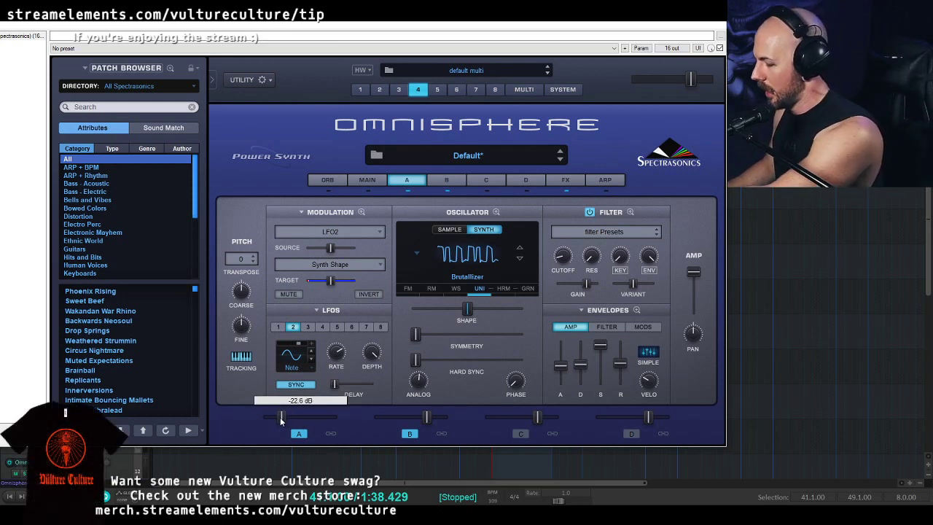
pyautogui.moveTo(281, 420); pyautogui.dragTo(304, 419)
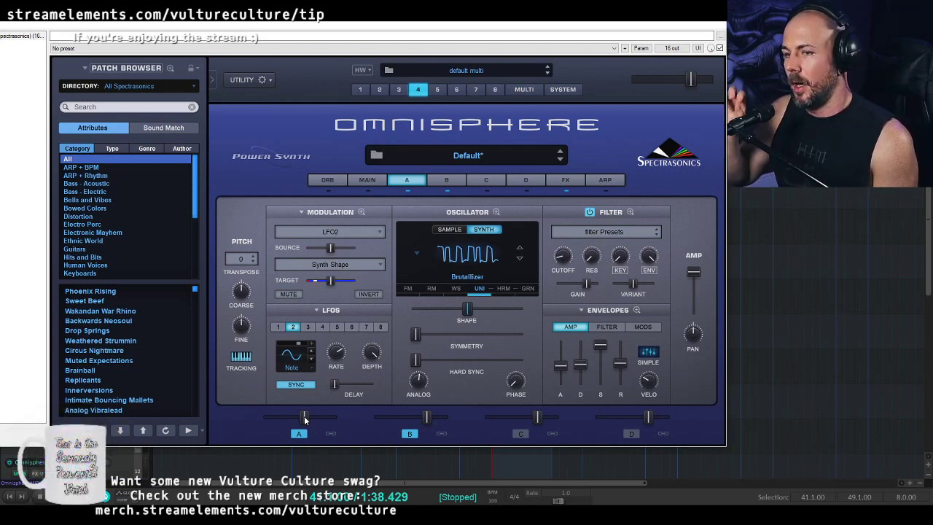
# - Turn on layer C, mute layers A and B, and load D-50 Saw 1 from Classic Waveforms, Sawtooth as C's synth oscillator
pyautogui.click(487, 180)
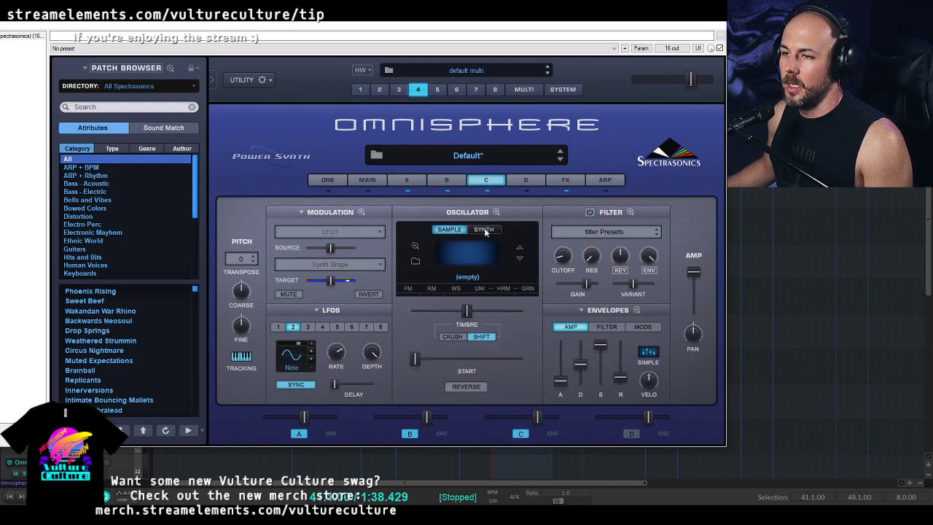
pyautogui.click(409, 433)
pyautogui.click(298, 434)
pyautogui.click(449, 252)
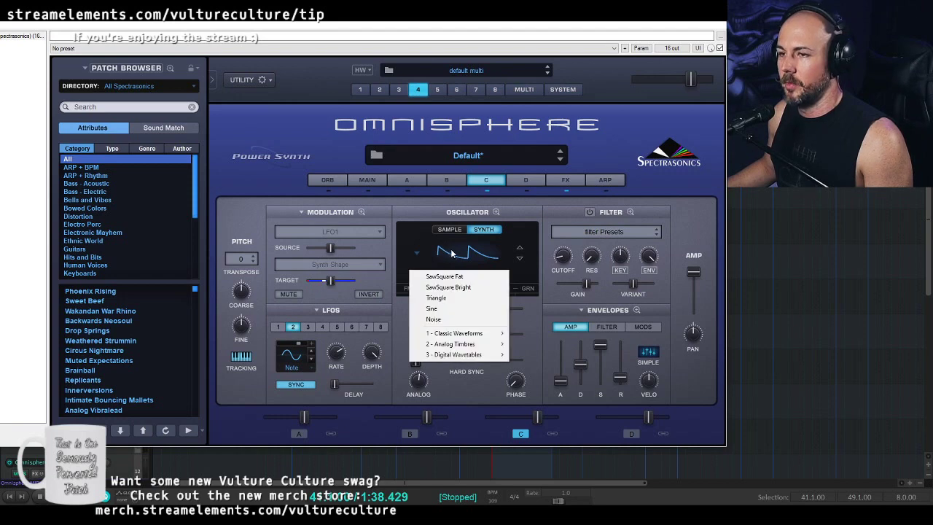
pyautogui.moveTo(494, 344)
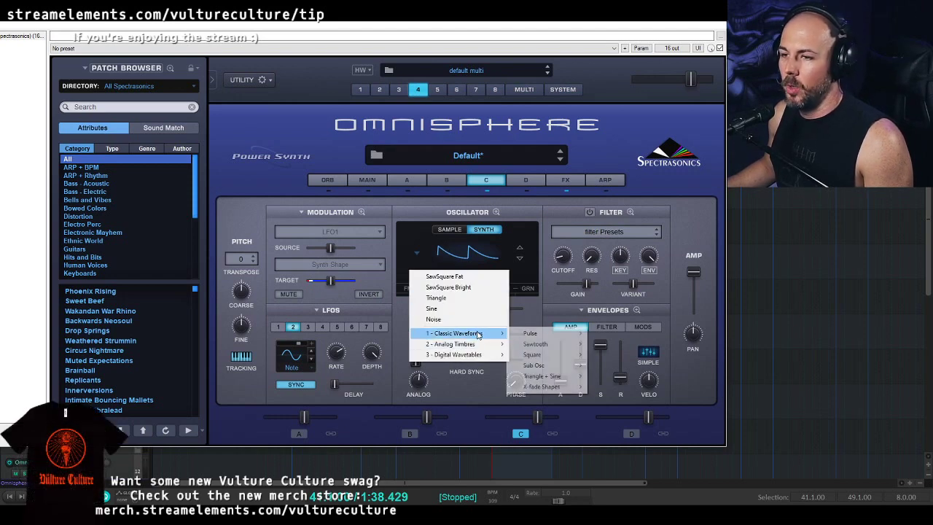
pyautogui.moveTo(550, 345)
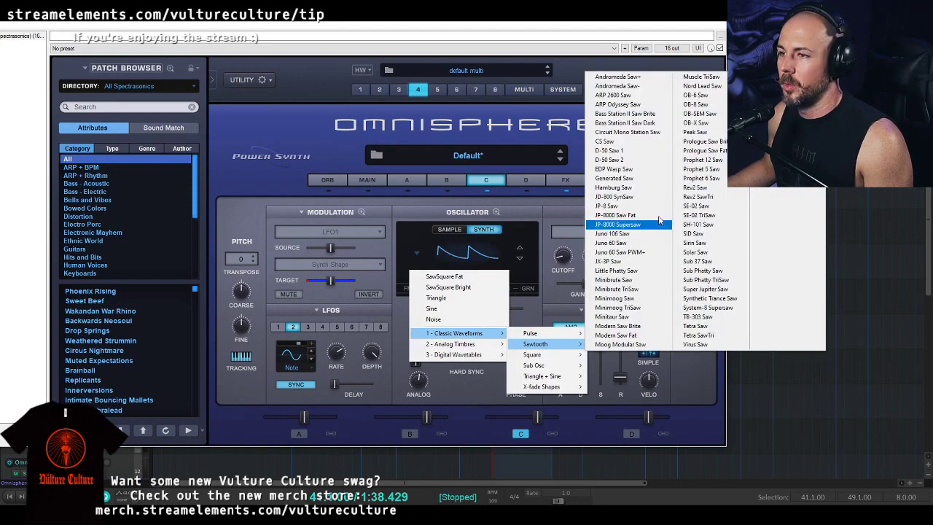
pyautogui.click(634, 151)
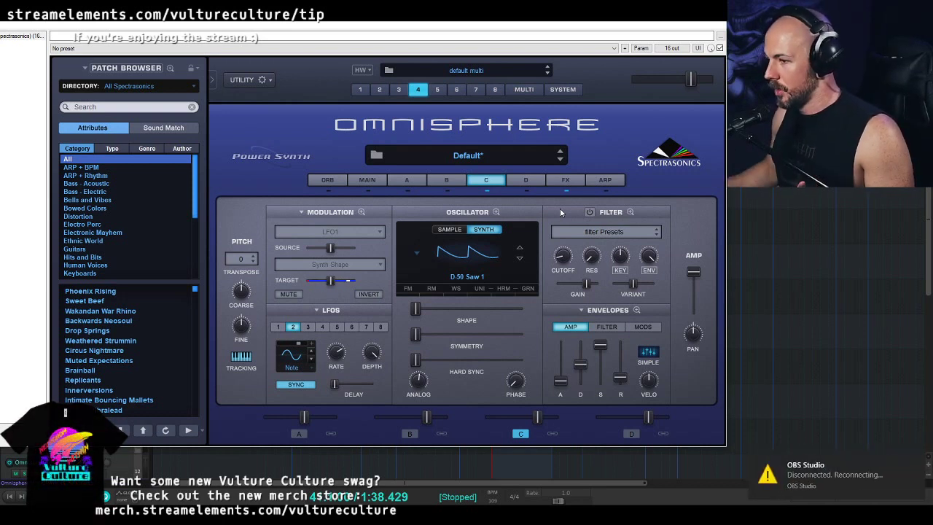
# - Enable Unison on layer C with slightly higher drift and detune and full depth, and close the oscillator zoom
pyautogui.click(480, 289)
pyautogui.click(433, 247)
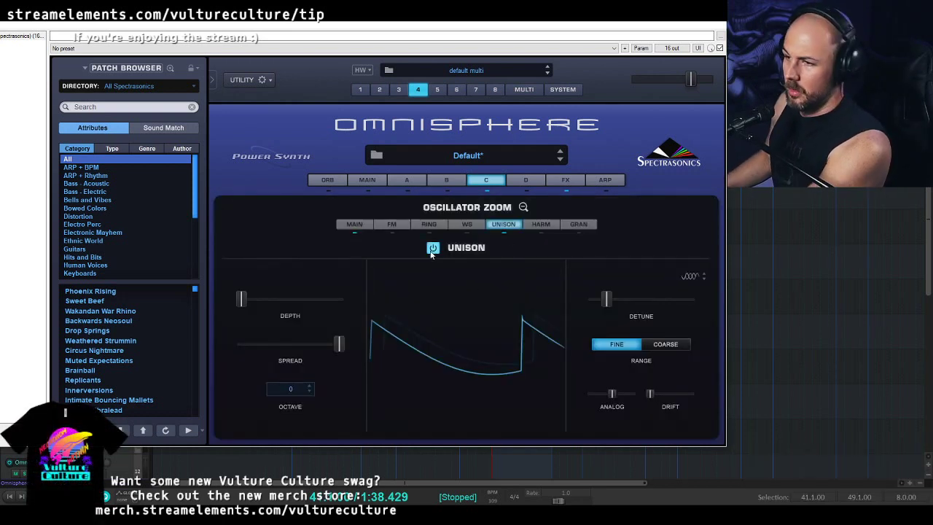
pyautogui.moveTo(651, 393); pyautogui.dragTo(661, 391)
pyautogui.moveTo(606, 299); pyautogui.dragTo(615, 306)
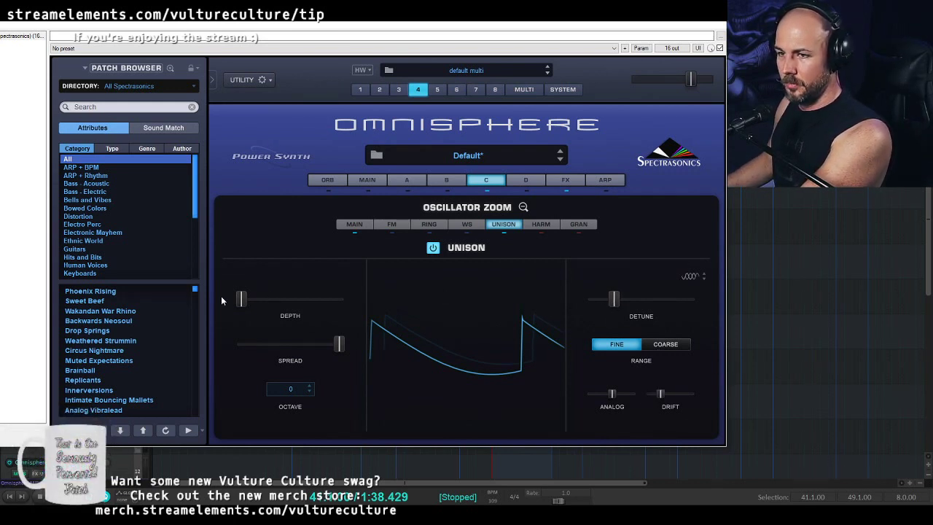
pyautogui.moveTo(241, 305); pyautogui.dragTo(345, 308)
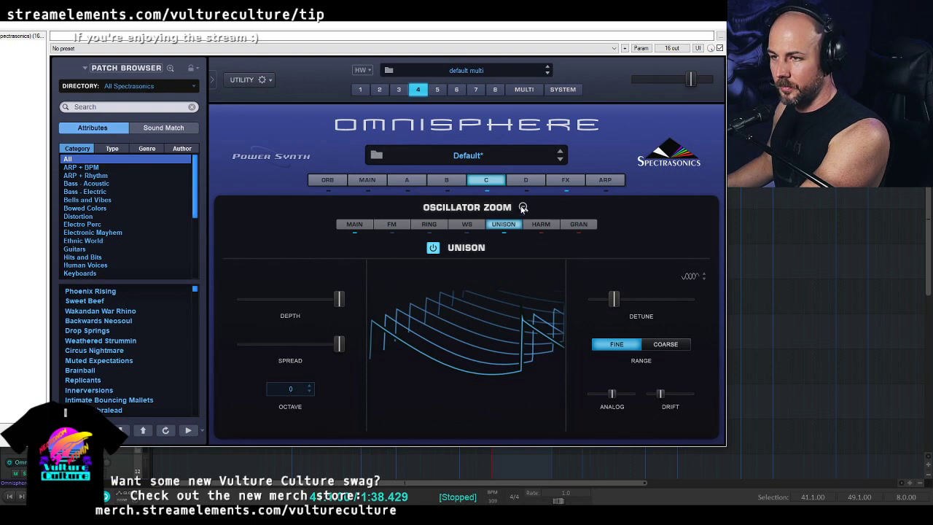
pyautogui.click(524, 207)
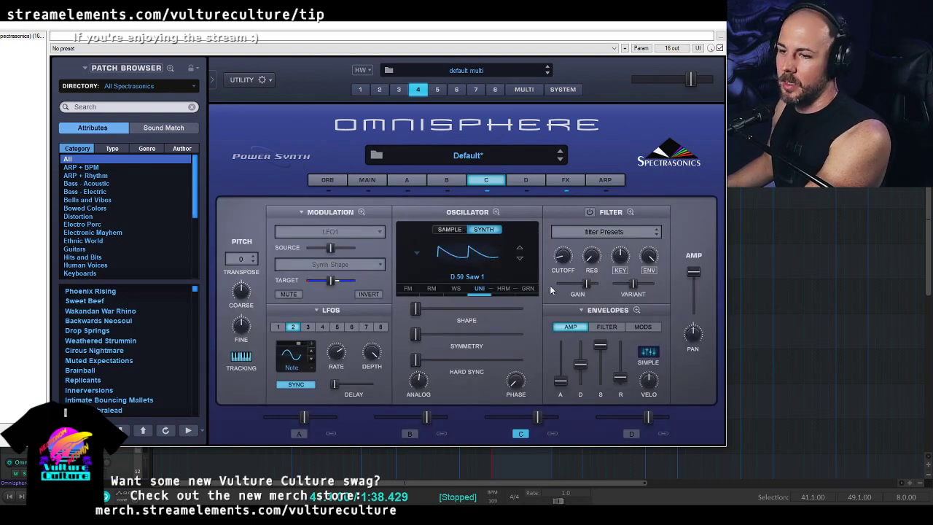
# - Lengthen the attack and release of layer C's amp envelope, and lower its level to balance it with the reactivated layer A
pyautogui.moveTo(537, 422); pyautogui.dragTo(528, 424)
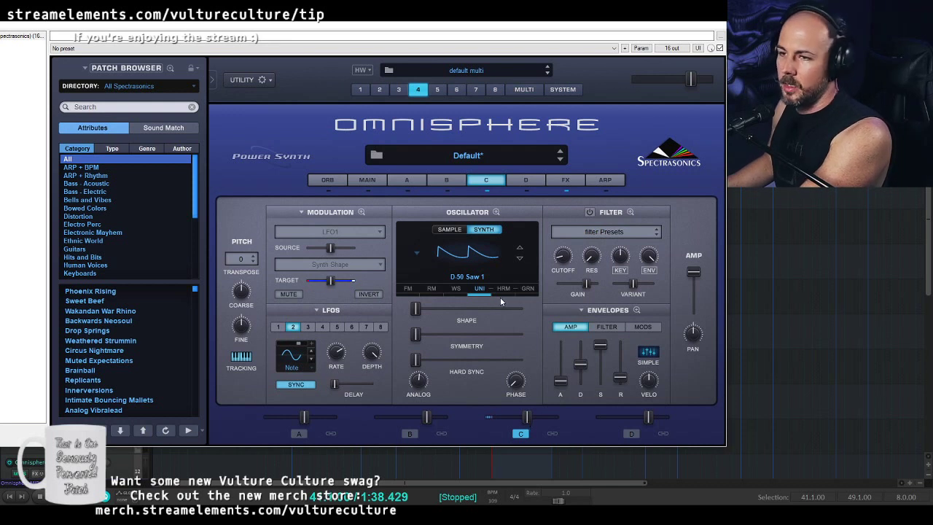
pyautogui.moveTo(562, 381); pyautogui.dragTo(561, 366)
pyautogui.moveTo(620, 379); pyautogui.dragTo(621, 357)
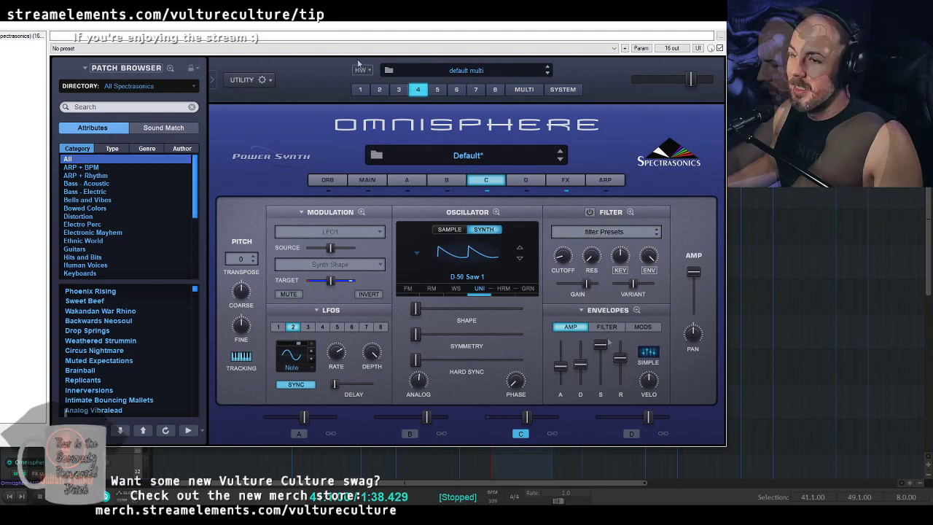
pyautogui.click(406, 180)
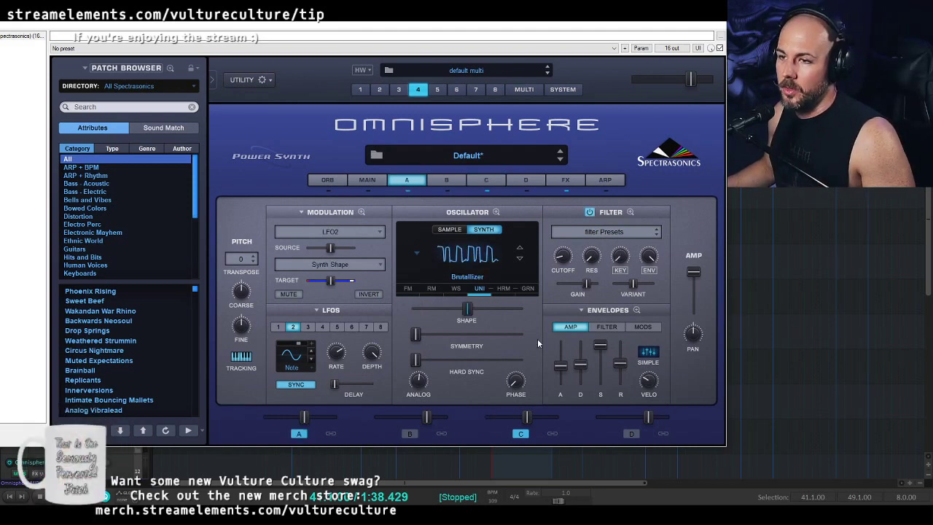
pyautogui.moveTo(528, 421)
pyautogui.mouseDown()
pyautogui.moveTo(492, 424)
pyautogui.moveTo(517, 424)
pyautogui.mouseUp()
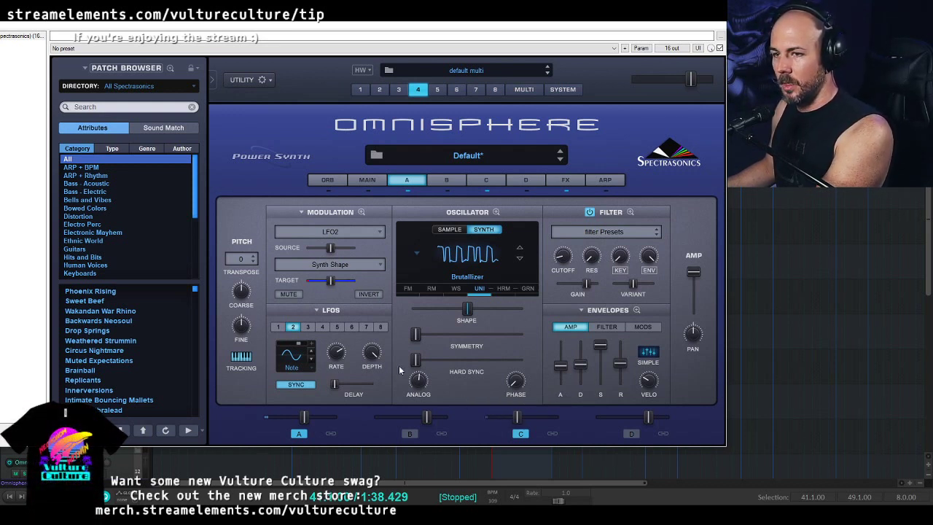
# - Transpose layer C by -12 and raise its level slightly
pyautogui.click(478, 179)
pyautogui.click(241, 259)
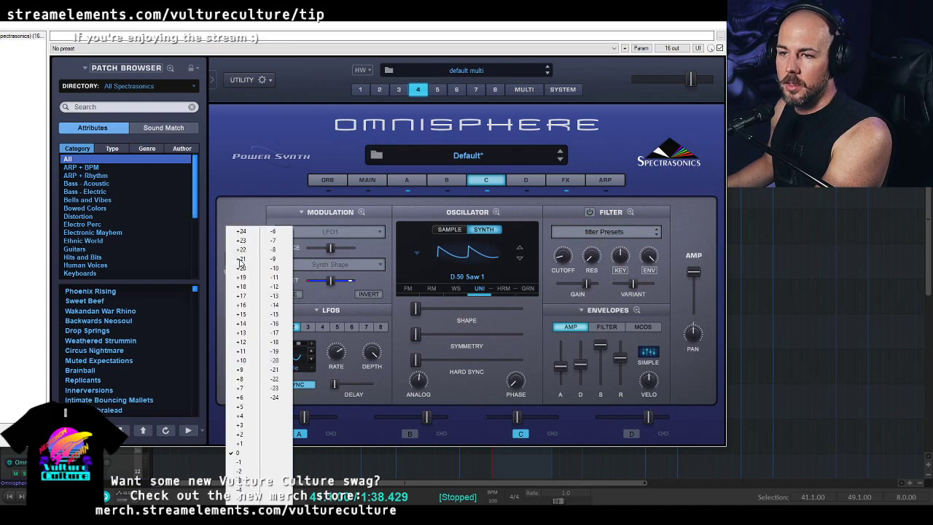
pyautogui.click(281, 287)
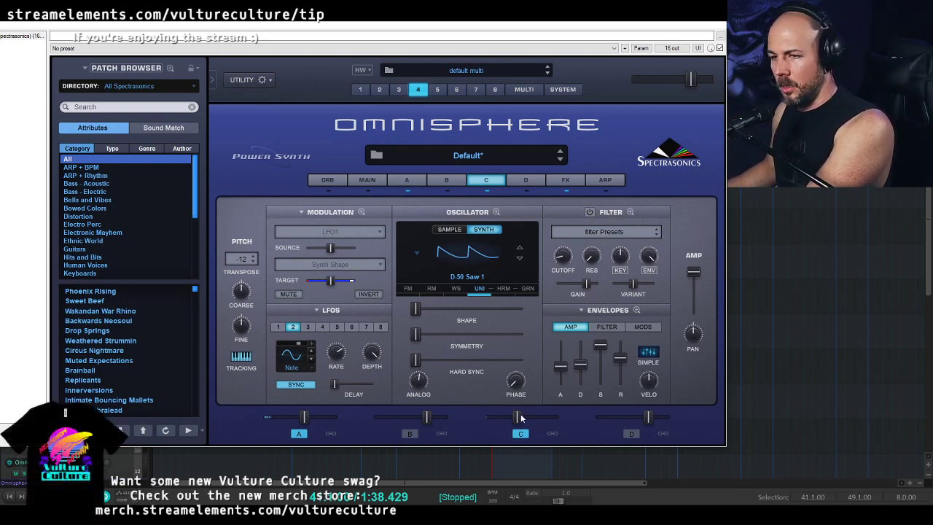
pyautogui.moveTo(521, 420)
pyautogui.moveTo(522, 418); pyautogui.dragTo(524, 418)
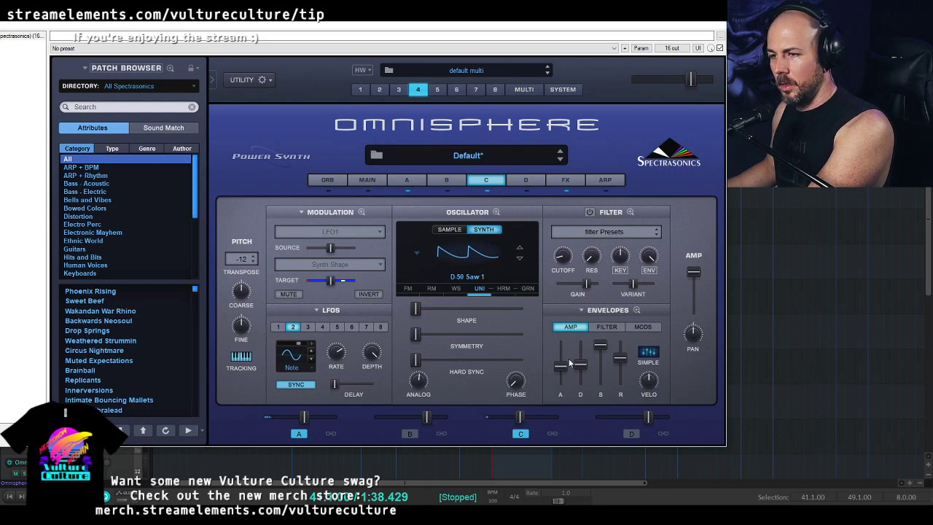
# - Shorten layer C's amp envelope attack slightly, and switch on its filter to adjust the cutoff
pyautogui.moveTo(562, 369); pyautogui.dragTo(560, 373)
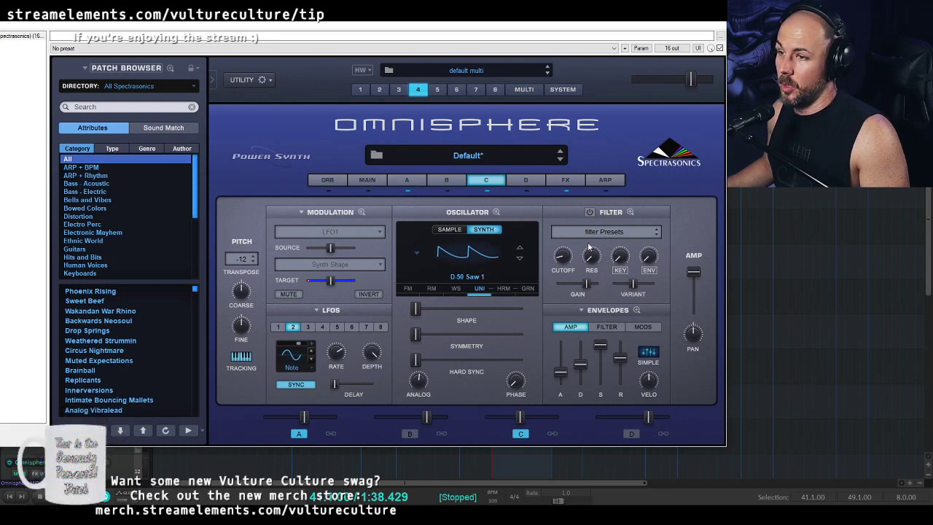
pyautogui.click(590, 212)
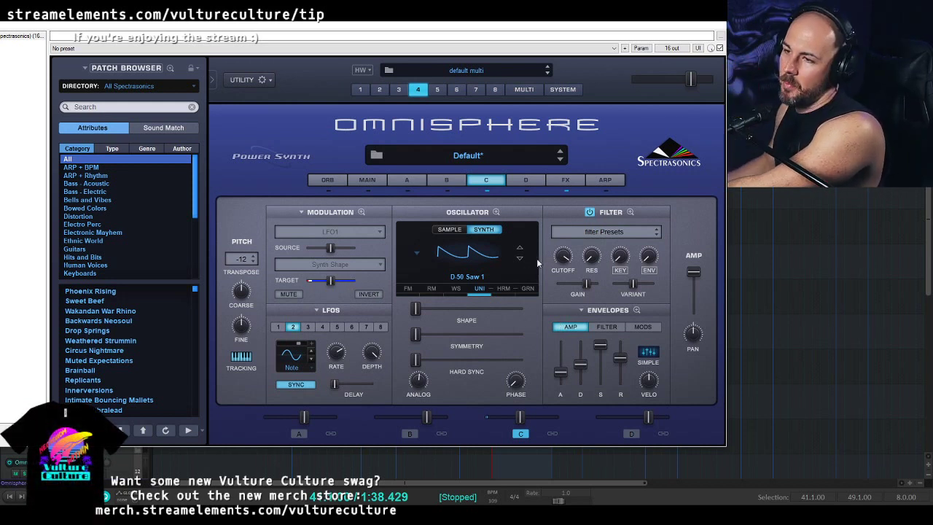
pyautogui.moveTo(566, 259); pyautogui.dragTo(553, 281)
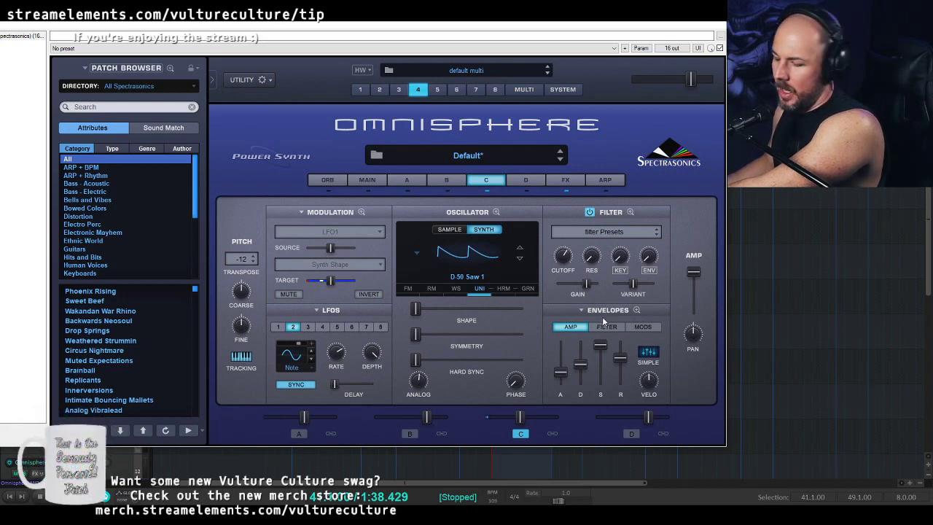
# - Turn layers A and B back on and raise layer B's level slightly in the mix
pyautogui.click(299, 433)
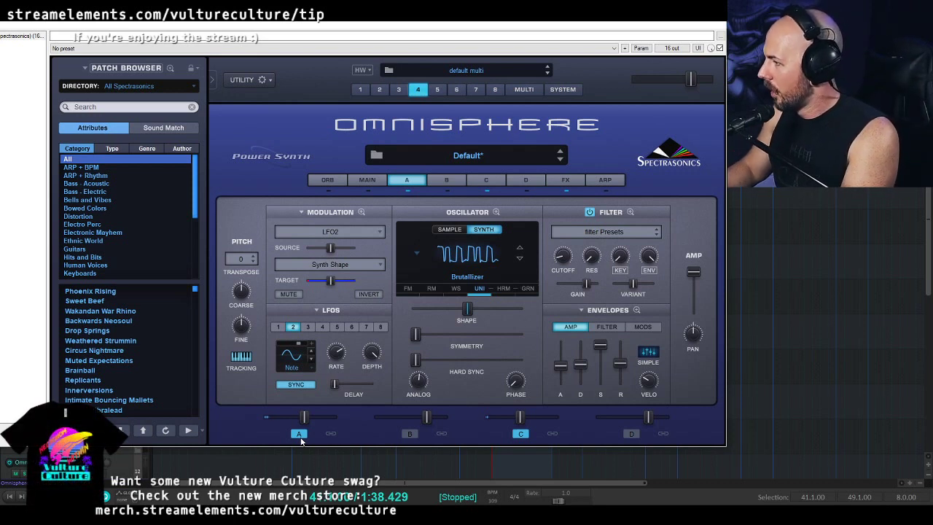
pyautogui.click(410, 433)
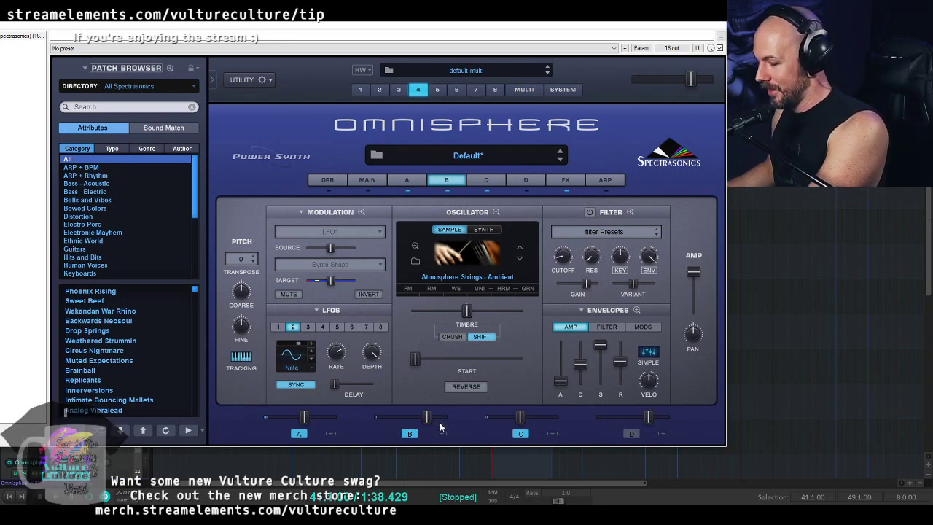
pyautogui.moveTo(428, 418); pyautogui.dragTo(440, 417)
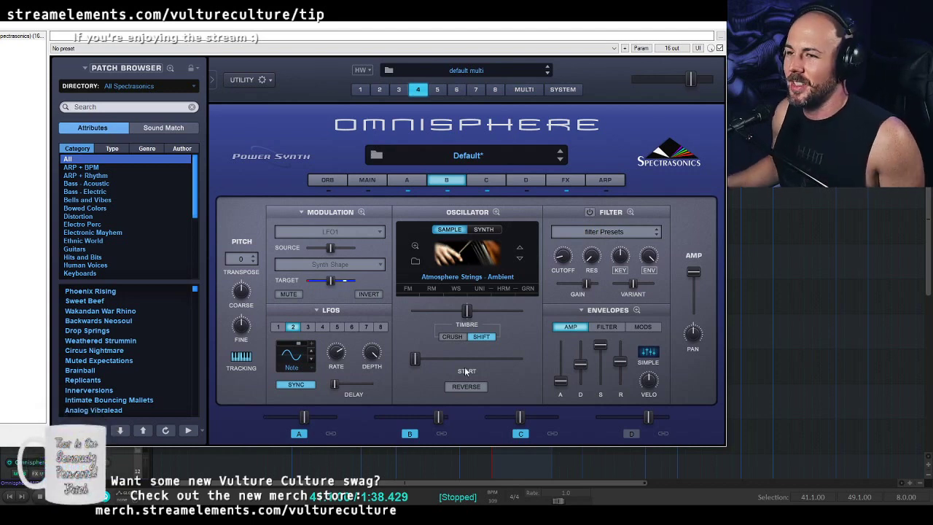
# - Save the patch as "Bring Hooper Back" in the user RETRODARK folder
pyautogui.write('Bring')
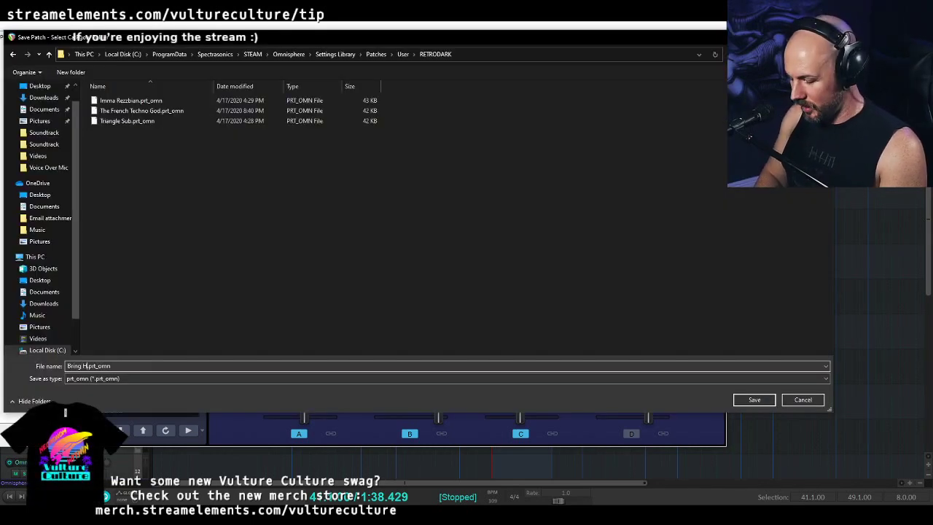
pyautogui.write(' Hooper Back')
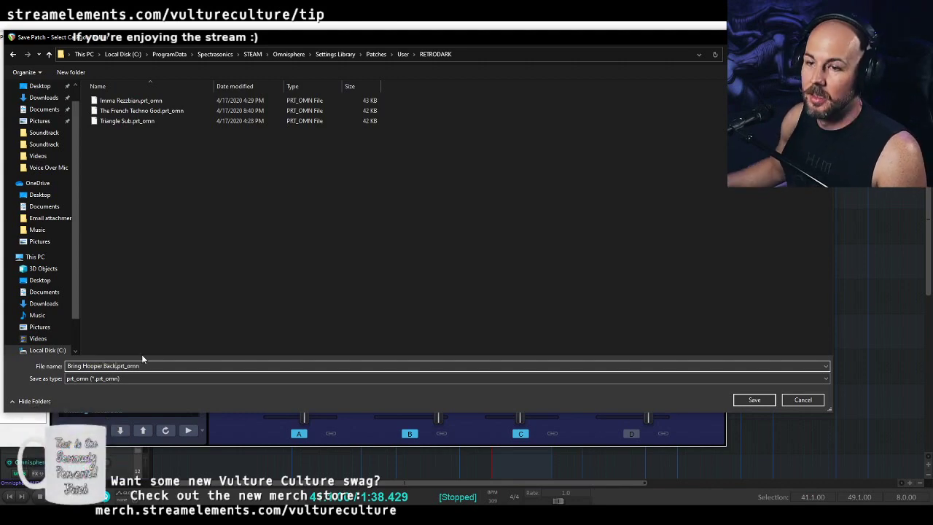
pyautogui.click(754, 400)
pyautogui.press('Return')
# - In part 5, set layer A to a synth oscillator with the X-Binary wavetable from Digital Wavetables, Edgy
pyautogui.click(436, 89)
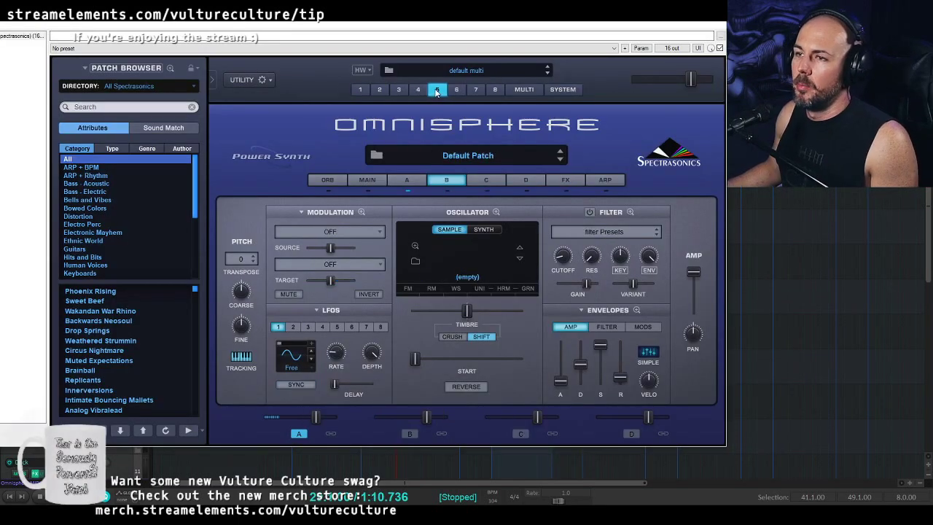
pyautogui.click(417, 183)
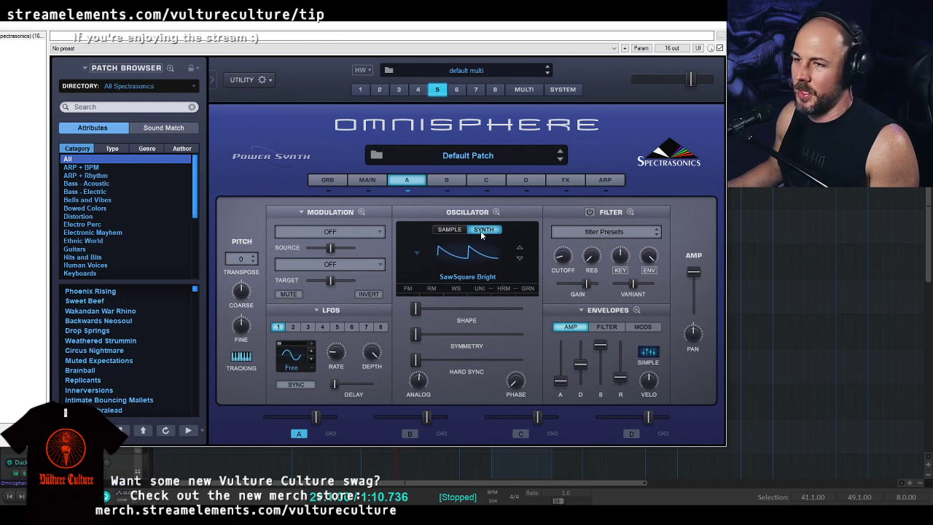
pyautogui.click(452, 276)
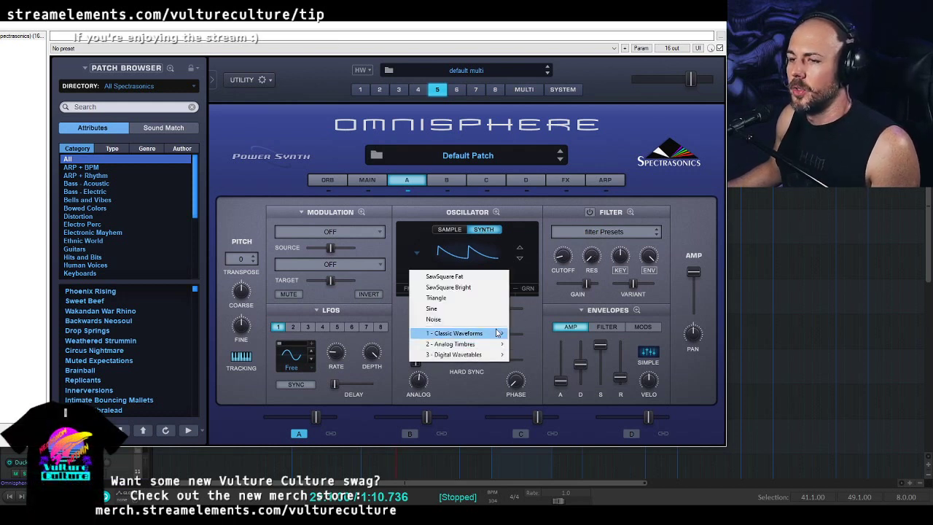
pyautogui.moveTo(498, 332)
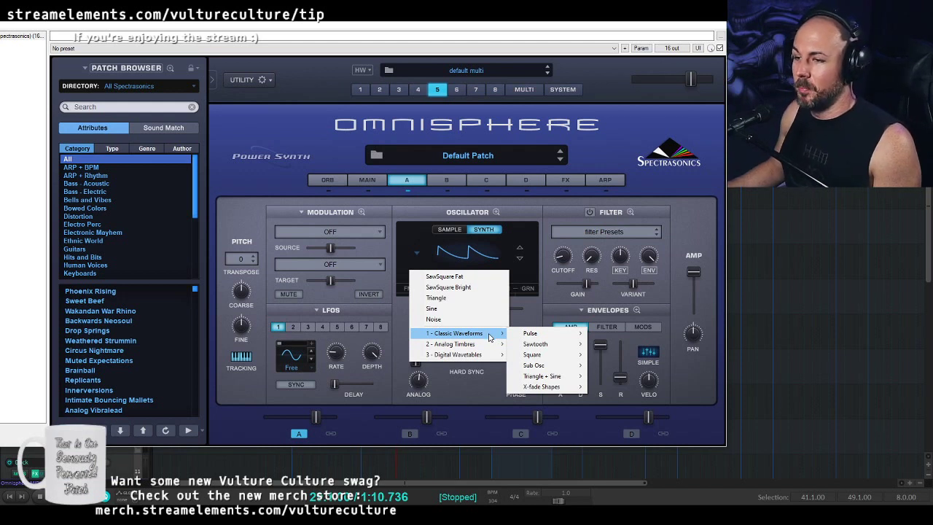
pyautogui.moveTo(495, 358)
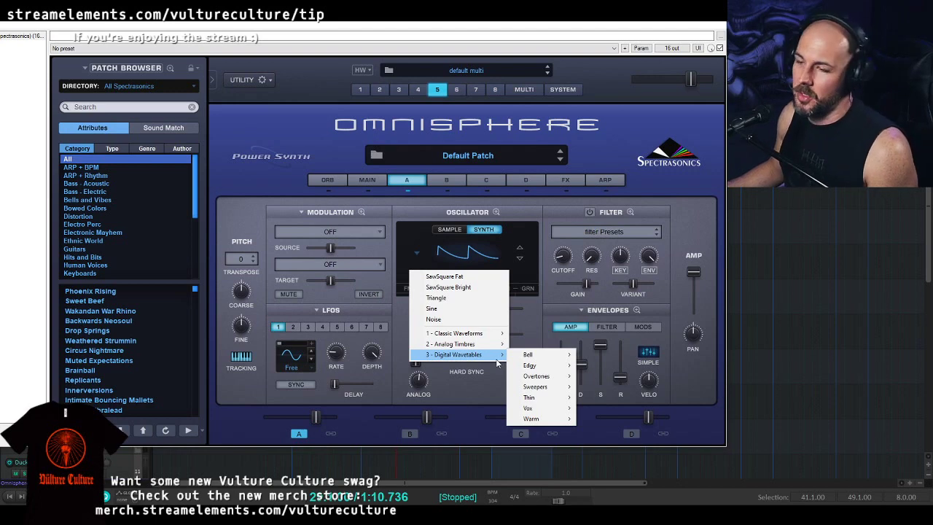
pyautogui.moveTo(568, 365)
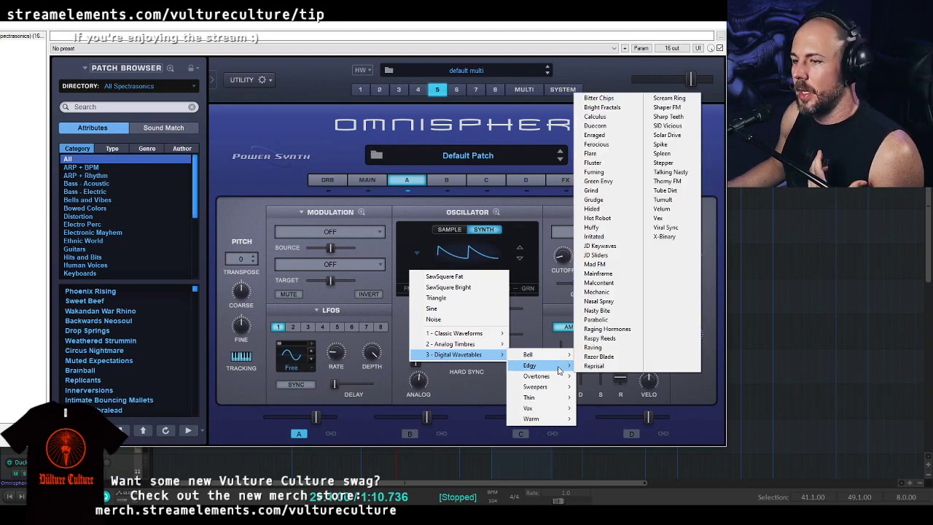
pyautogui.click(680, 239)
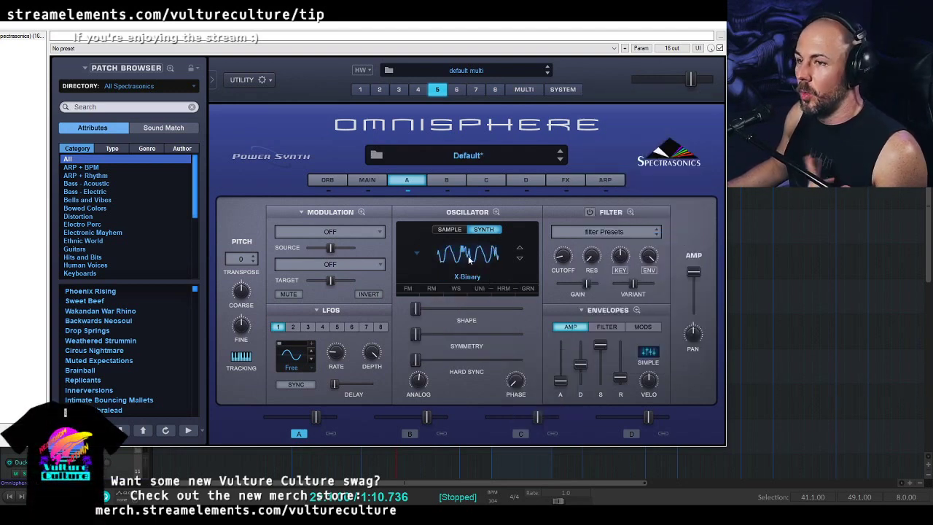
# - Set the patch's octave to -2 and return to layer A's settings
pyautogui.click(366, 180)
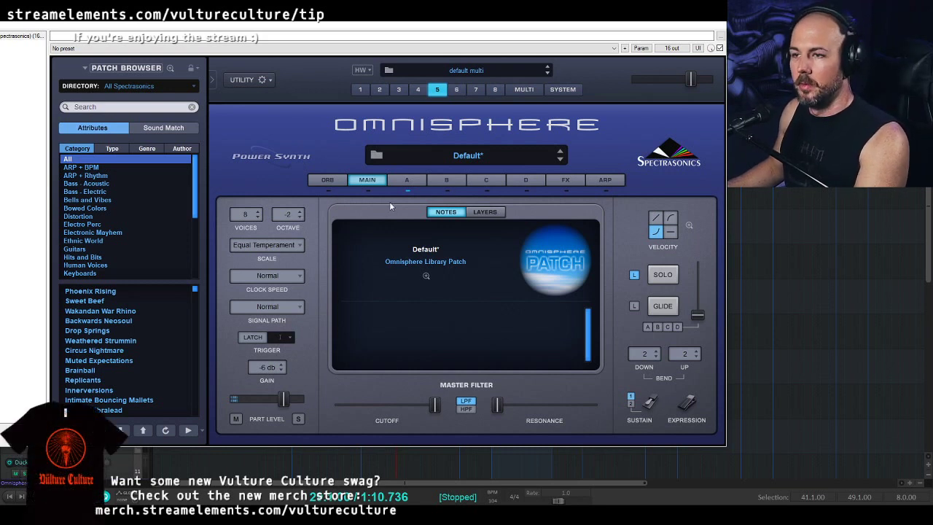
pyautogui.click(412, 183)
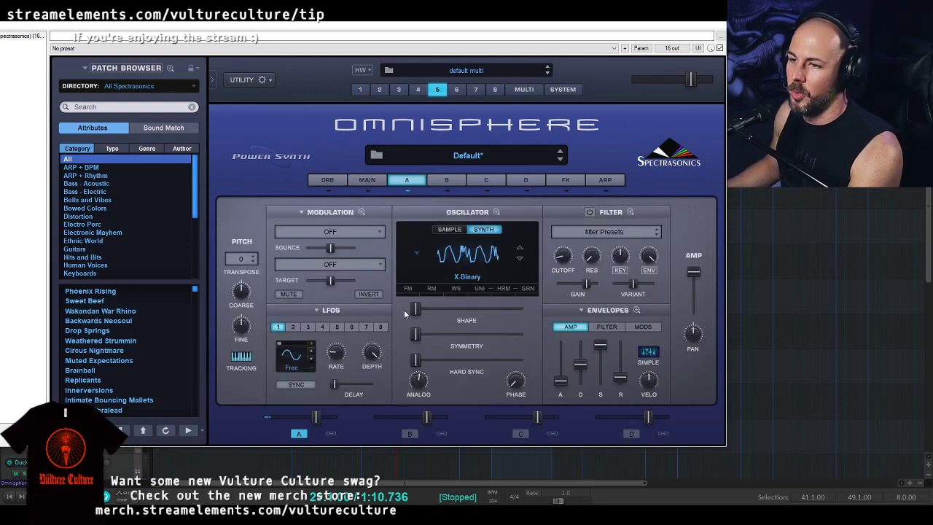
# - Audition the X-Binary, Viral Sync and Vex wavetables across their shape range, and switch layer A's oscillator to Velum
pyautogui.moveTo(414, 311)
pyautogui.moveTo(407, 311); pyautogui.dragTo(360, 297)
pyautogui.click(521, 252)
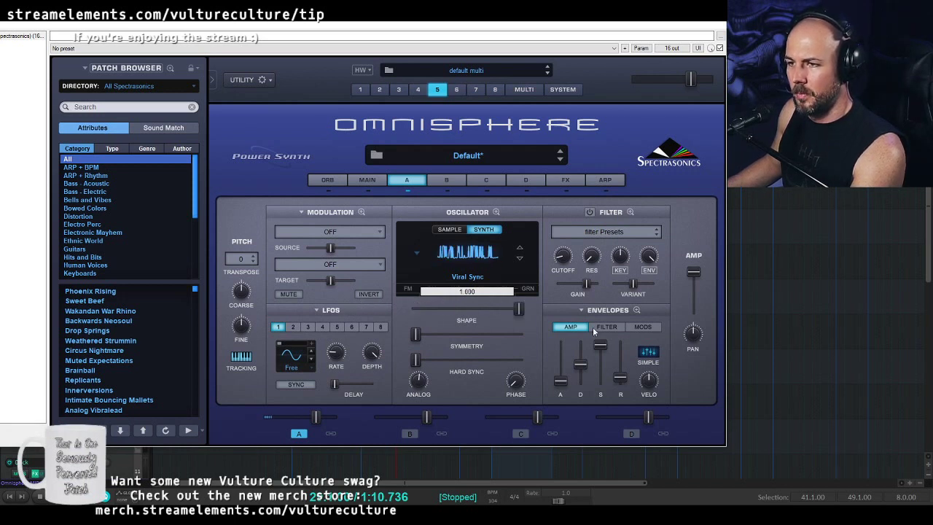
pyautogui.click(519, 249)
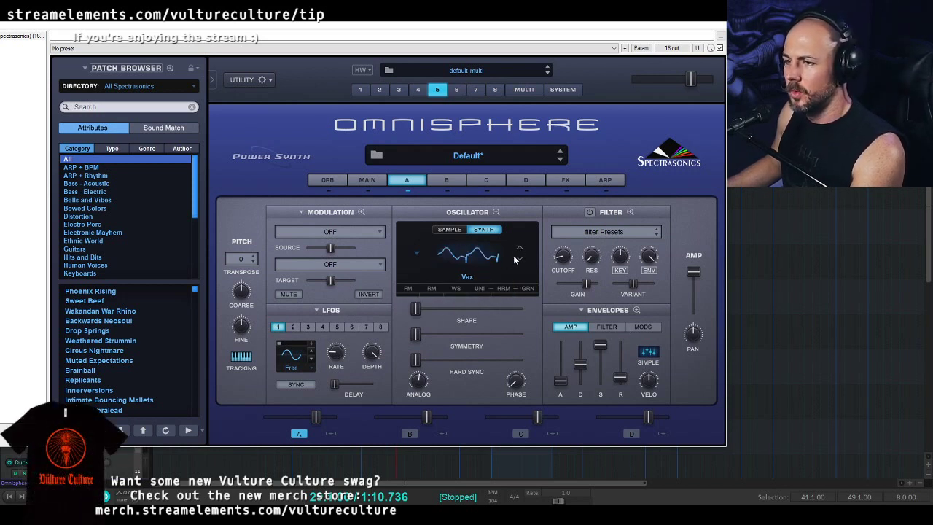
pyautogui.moveTo(422, 313); pyautogui.dragTo(533, 312)
pyautogui.doubleClick(496, 310)
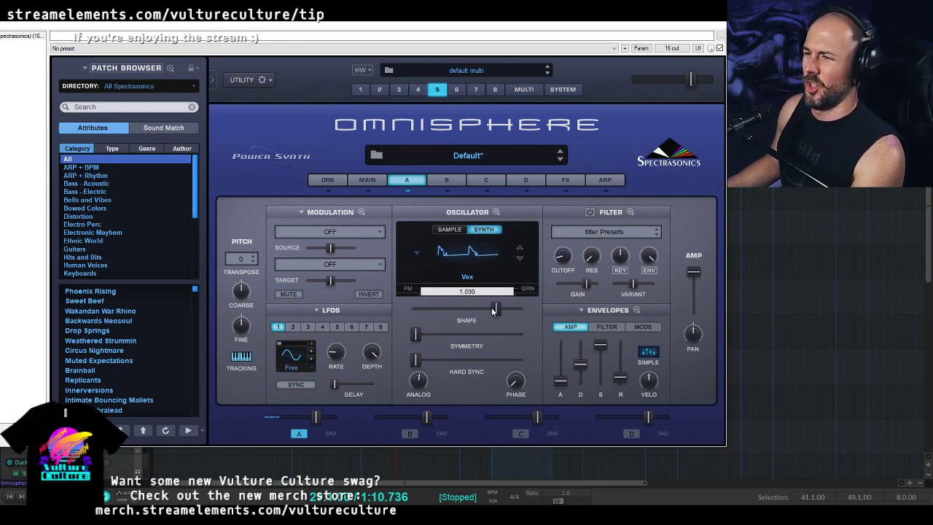
pyautogui.click(521, 253)
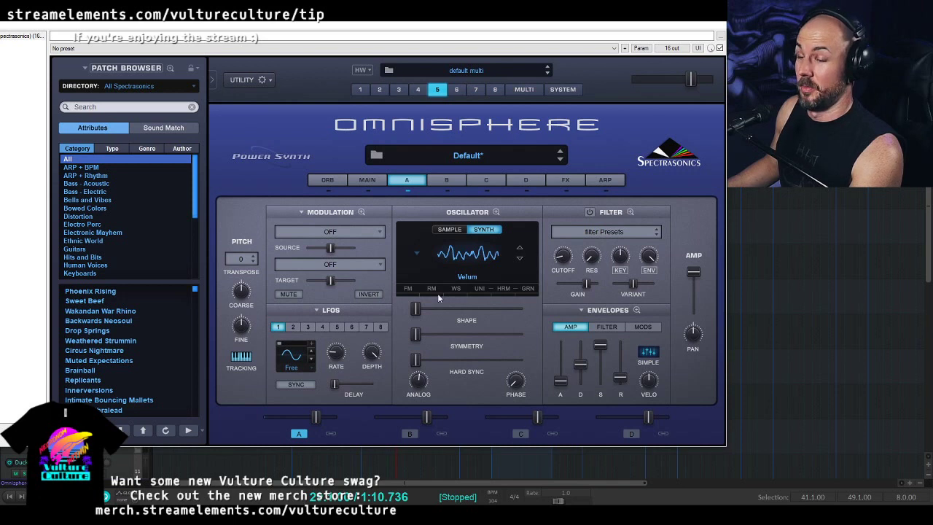
# - Raise the Velum wavetable's shape to about three quarters and modulate it with the Filter Envelope
pyautogui.moveTo(415, 309); pyautogui.dragTo(492, 315)
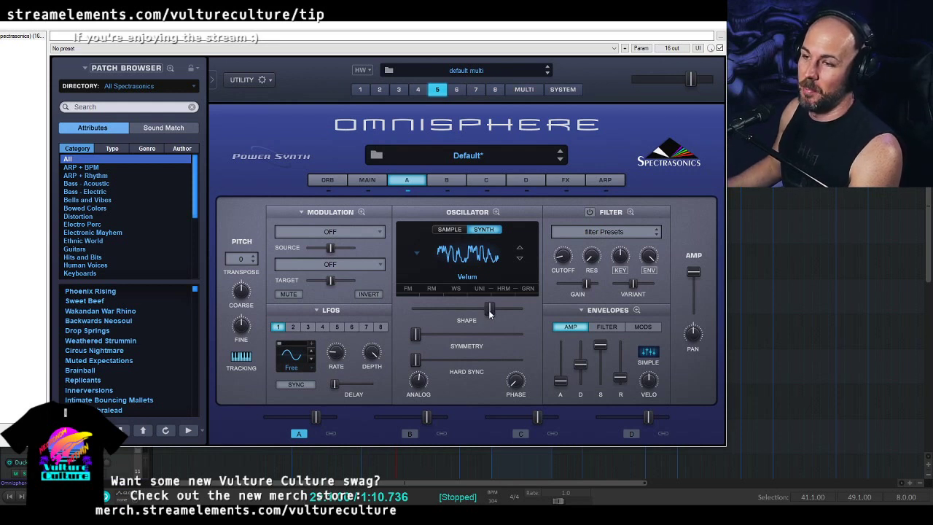
pyautogui.moveTo(491, 312)
pyautogui.mouseDown()
pyautogui.moveTo(509, 312)
pyautogui.moveTo(499, 312)
pyautogui.mouseUp()
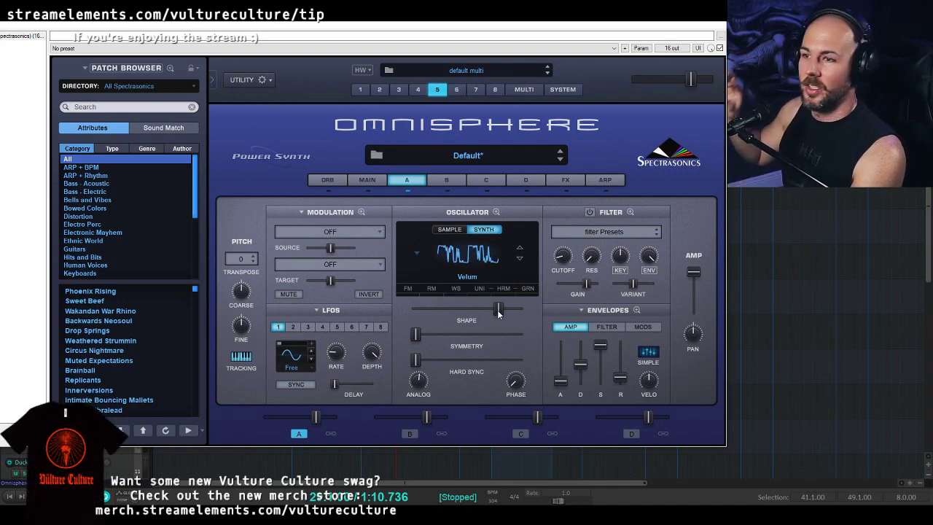
pyautogui.rightClick(498, 312)
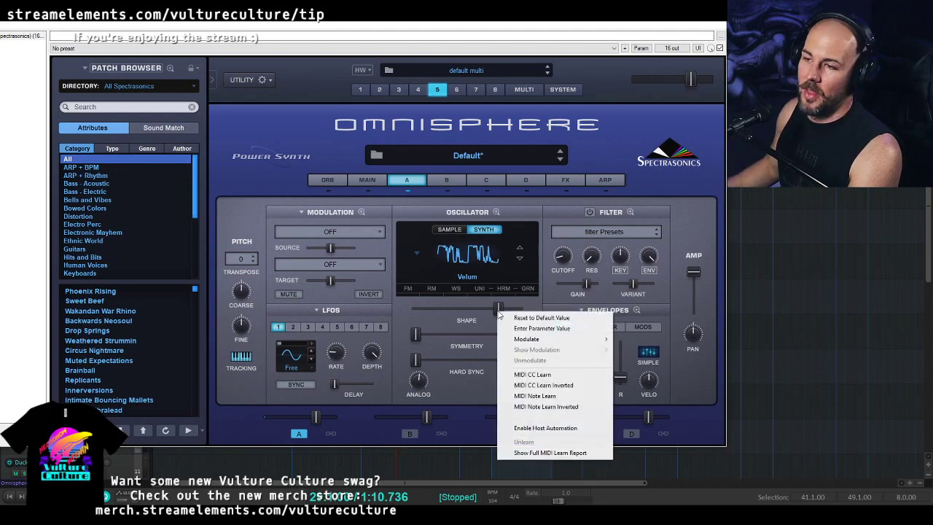
pyautogui.moveTo(587, 339)
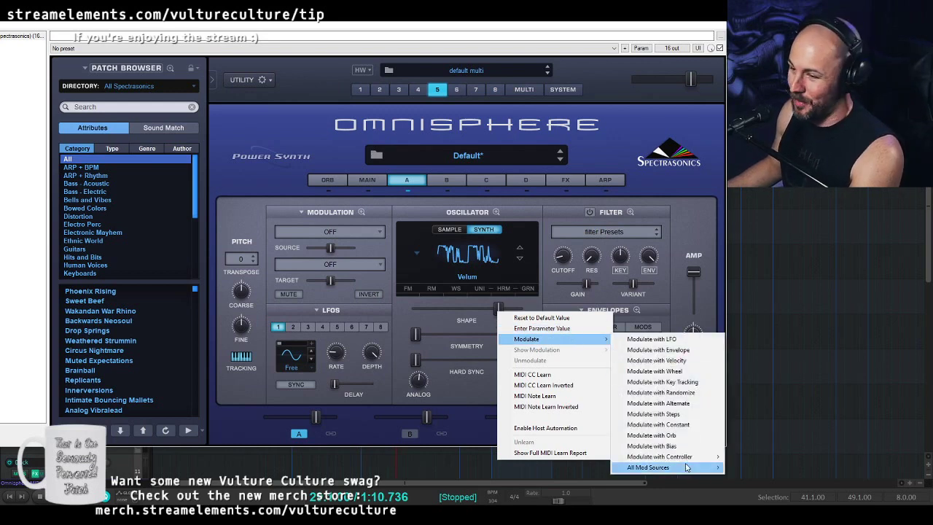
pyautogui.moveTo(704, 468)
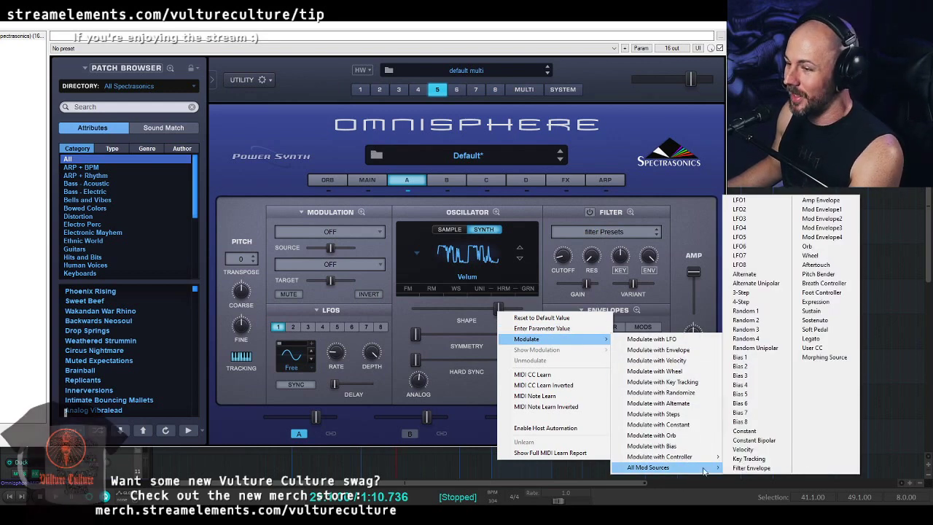
pyautogui.click(776, 473)
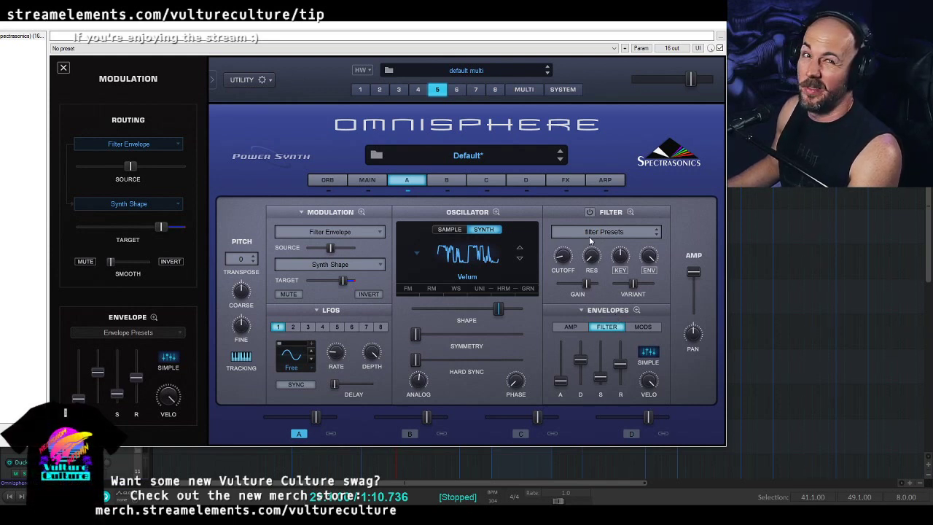
# - Drop the filter envelope's sustain and release to minimum, set its decay to 1.70 sec, and check its curve in the enlarged envelope view
pyautogui.moveTo(600, 377); pyautogui.dragTo(618, 384)
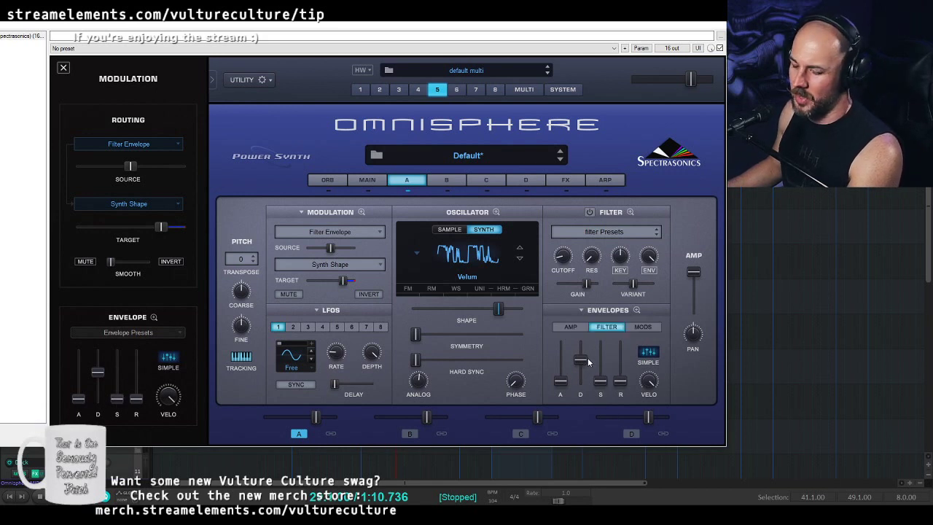
pyautogui.moveTo(581, 361)
pyautogui.mouseDown()
pyautogui.moveTo(583, 381)
pyautogui.moveTo(589, 367)
pyautogui.mouseUp()
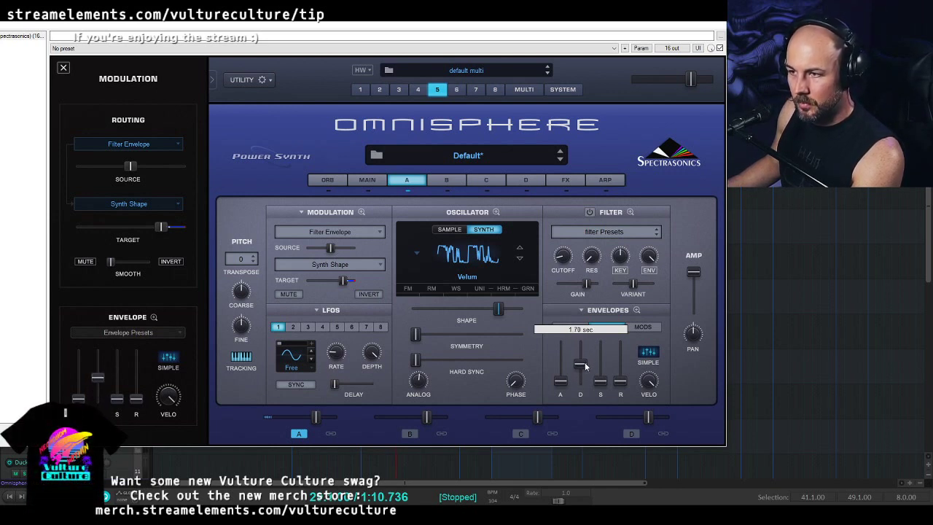
pyautogui.click(636, 310)
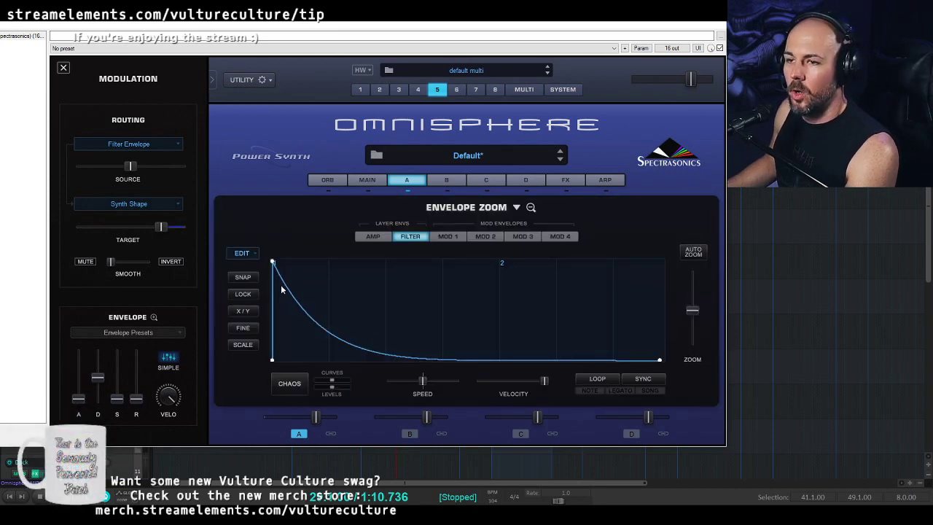
pyautogui.click(531, 208)
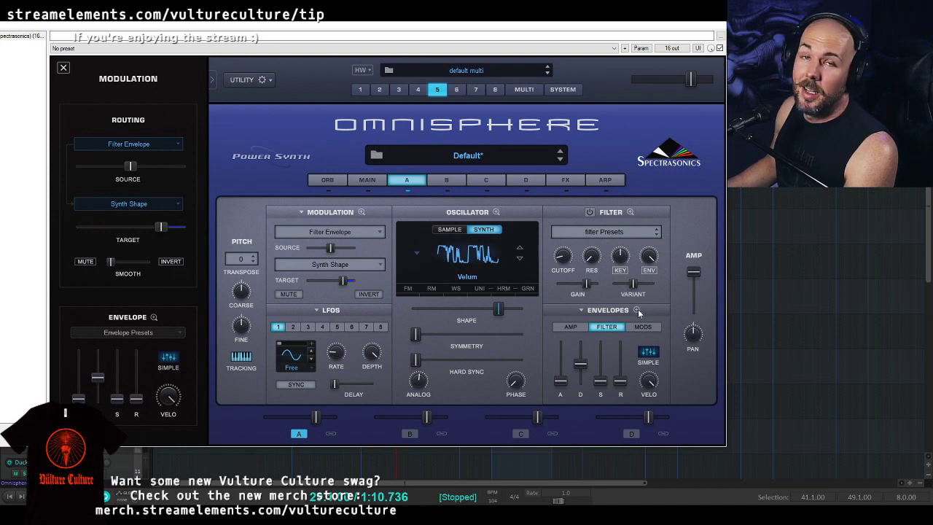
# - Change the decay segment of layer A's filter envelope to Curve2
pyautogui.click(638, 310)
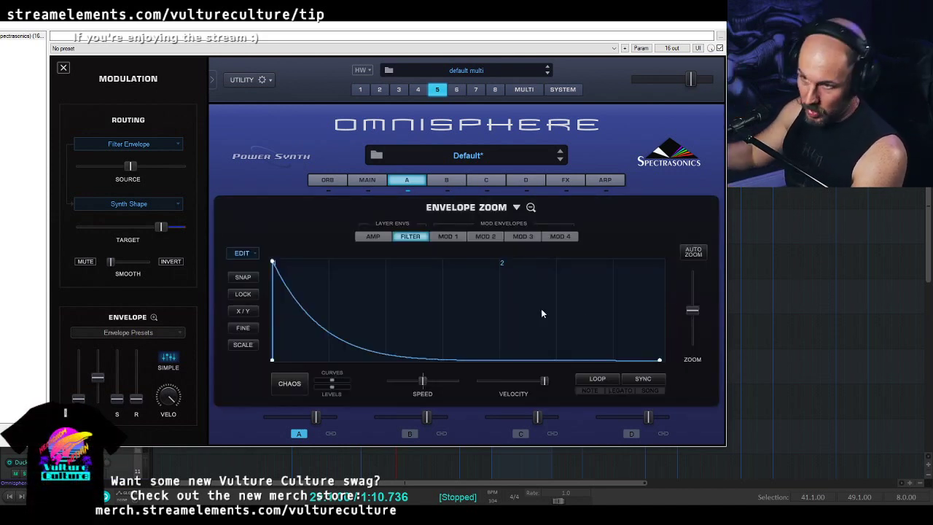
pyautogui.rightClick(305, 313)
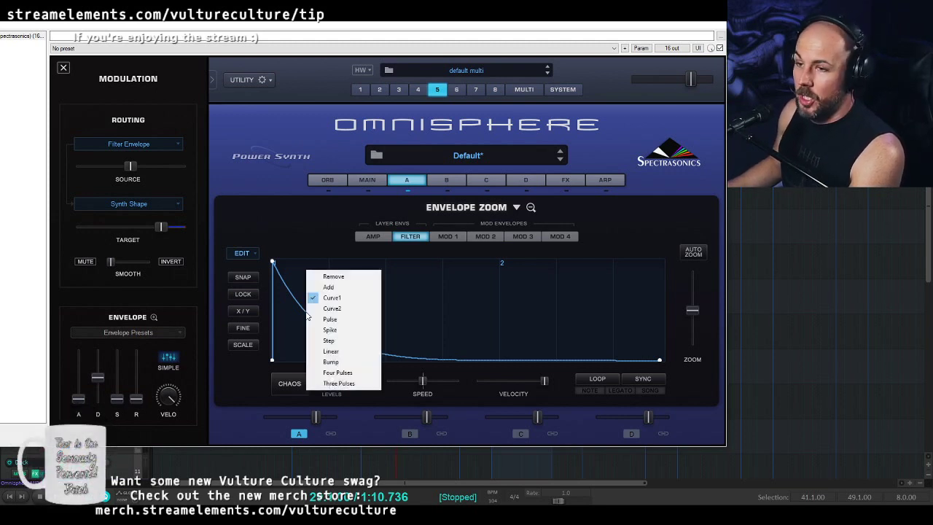
pyautogui.click(347, 310)
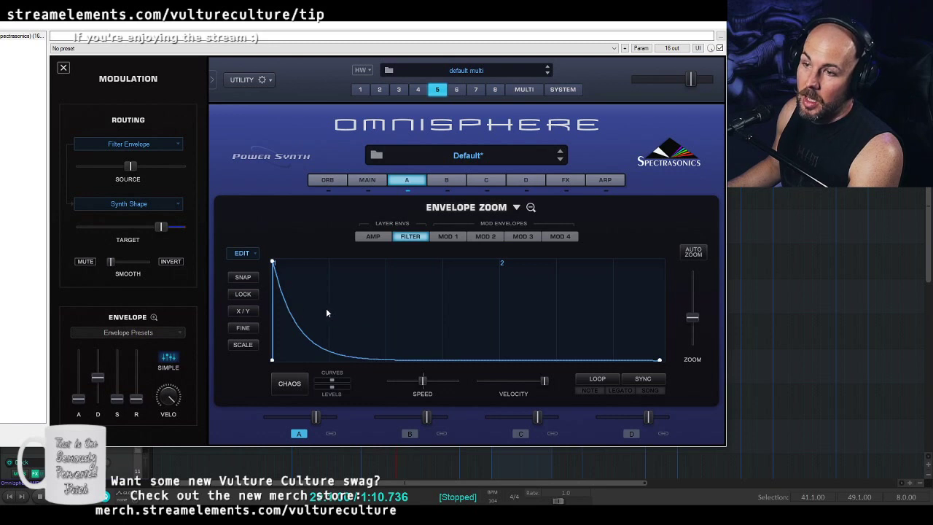
pyautogui.click(532, 207)
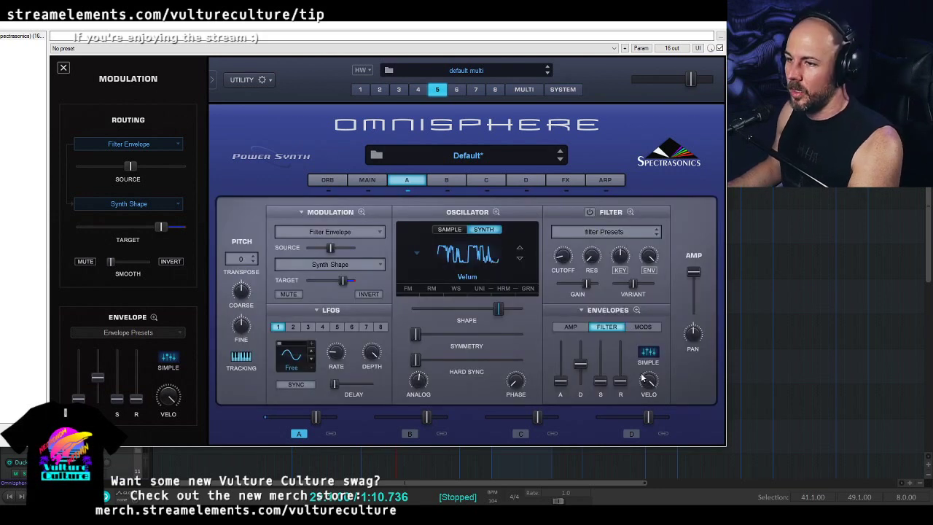
# - Turn down the filter envelope's velocity sensitivity and bring up the amp envelope's settings
pyautogui.click(648, 380)
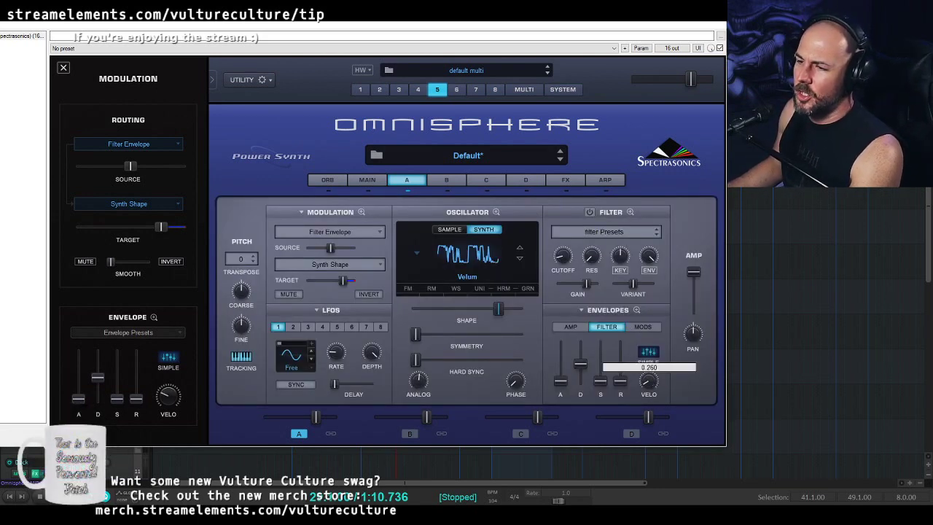
pyautogui.click(571, 328)
pyautogui.click(620, 373)
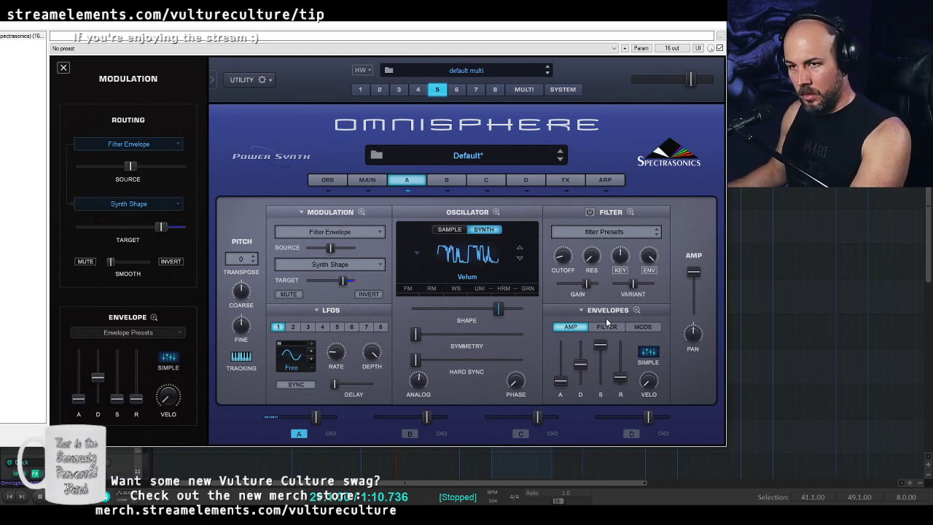
# - Enable the waveshaper on layer A, with bit crush at about halfway and sample rate reduction at about a third
pyautogui.click(457, 288)
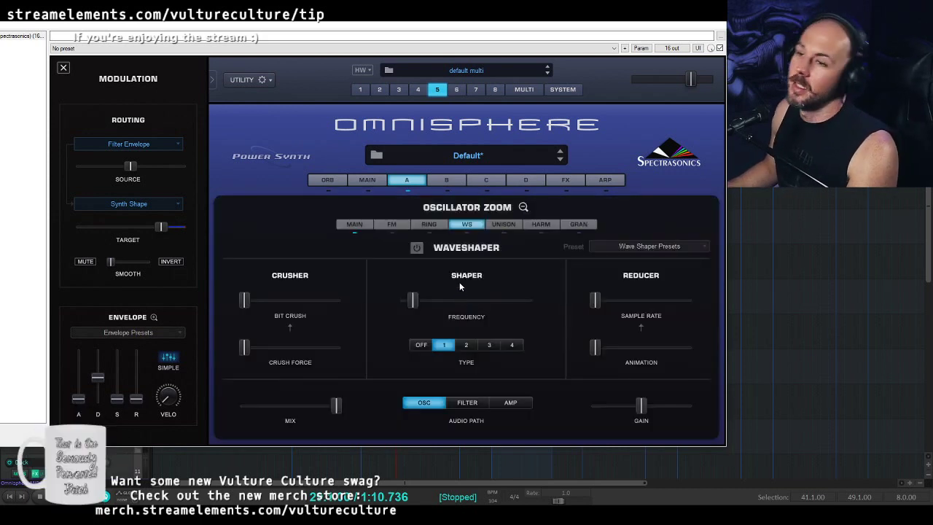
pyautogui.click(417, 249)
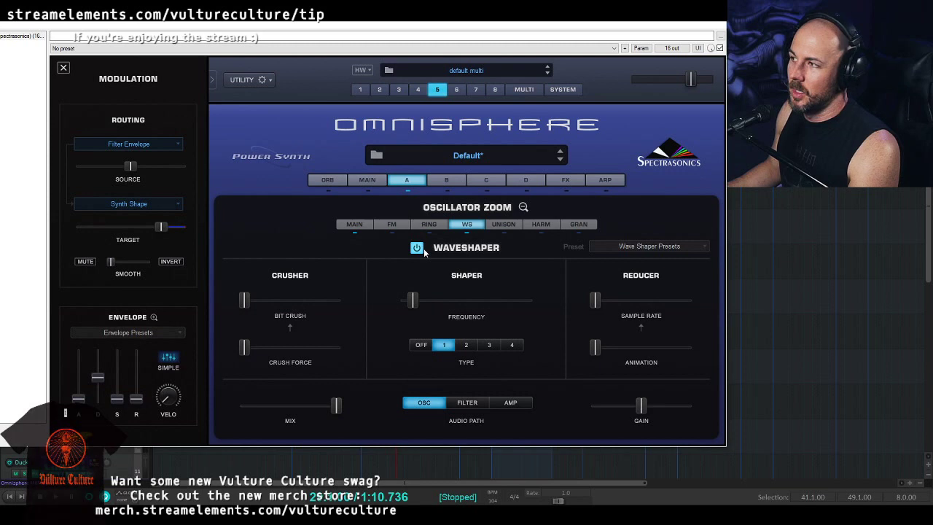
pyautogui.moveTo(245, 300); pyautogui.dragTo(303, 301)
pyautogui.moveTo(245, 348); pyautogui.dragTo(216, 349)
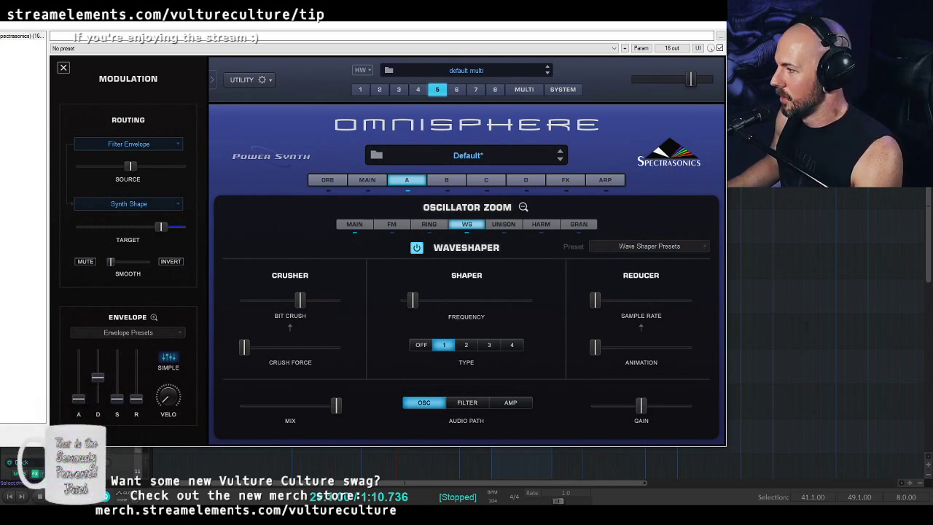
pyautogui.moveTo(598, 305); pyautogui.dragTo(631, 305)
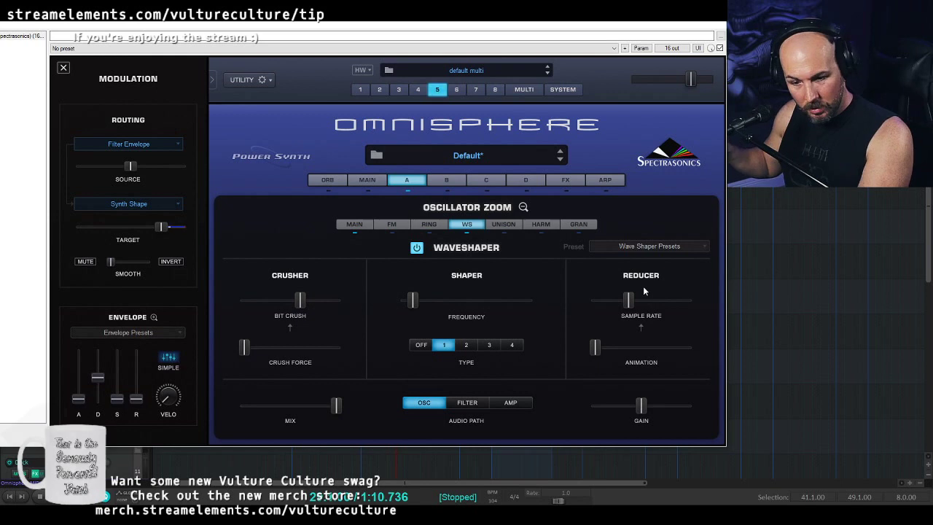
pyautogui.click(524, 208)
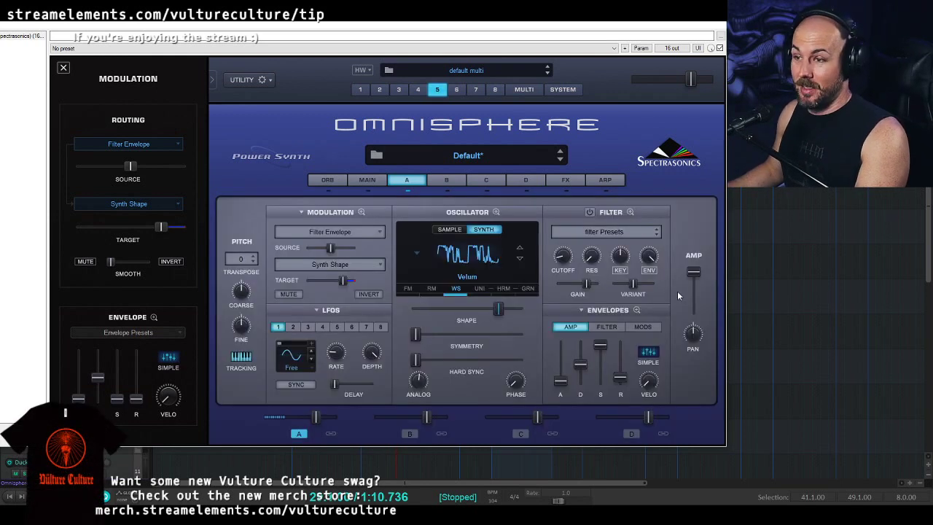
# - Switch on layer A's filter, with its key tracking turned down and its cutoff raised slightly
pyautogui.click(590, 212)
pyautogui.moveTo(620, 255)
pyautogui.mouseDown()
pyautogui.moveTo(645, 388)
pyautogui.moveTo(624, 265)
pyautogui.mouseUp()
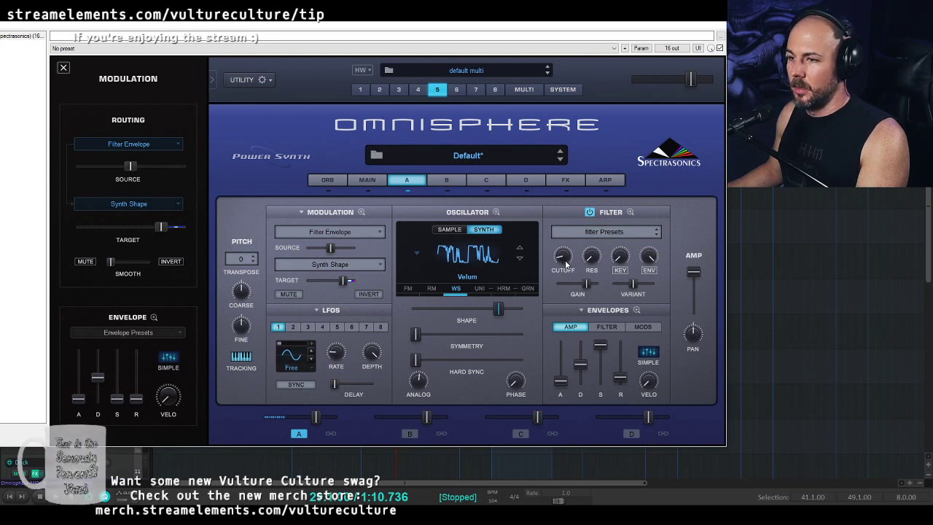
pyautogui.moveTo(566, 263); pyautogui.dragTo(592, 261)
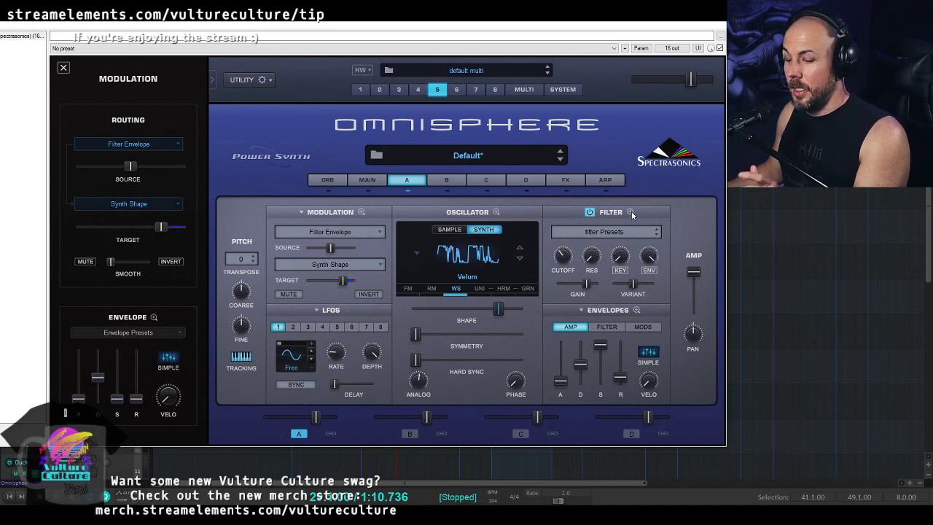
# - Set layer A's Filter 1 to Notch with a cutoff of about 0.114 kHz
pyautogui.click(632, 212)
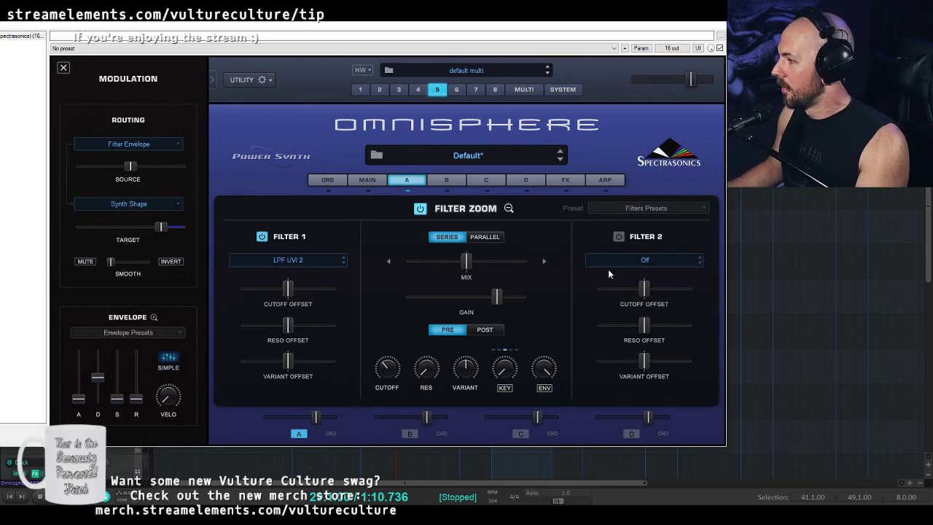
pyautogui.click(303, 261)
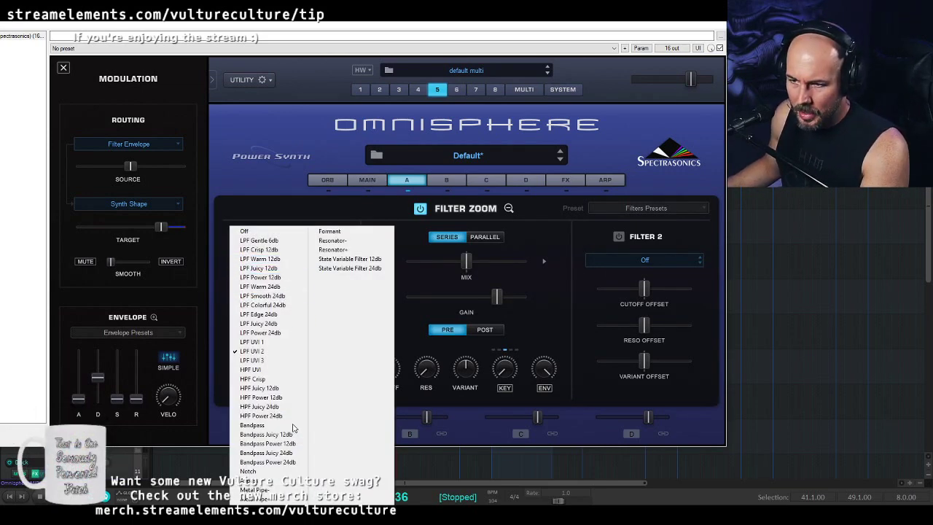
pyautogui.click(284, 474)
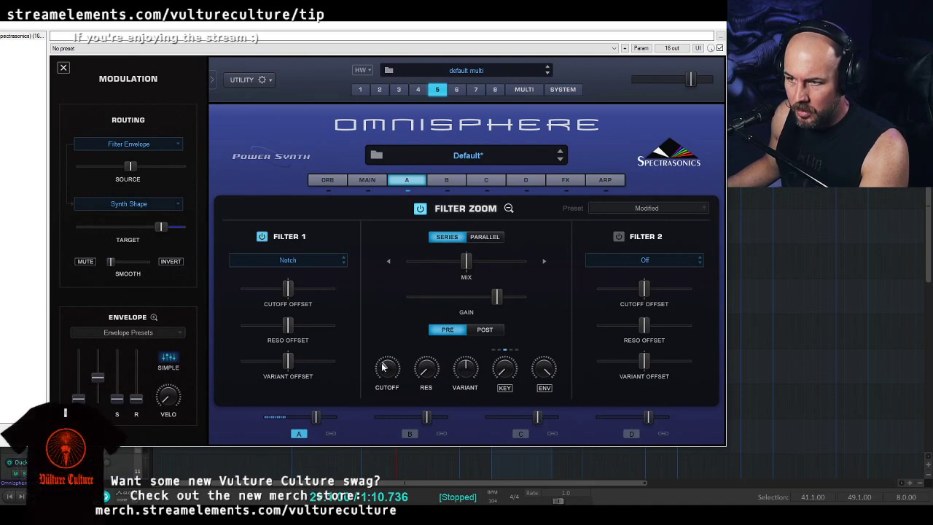
pyautogui.moveTo(381, 384); pyautogui.dragTo(384, 398)
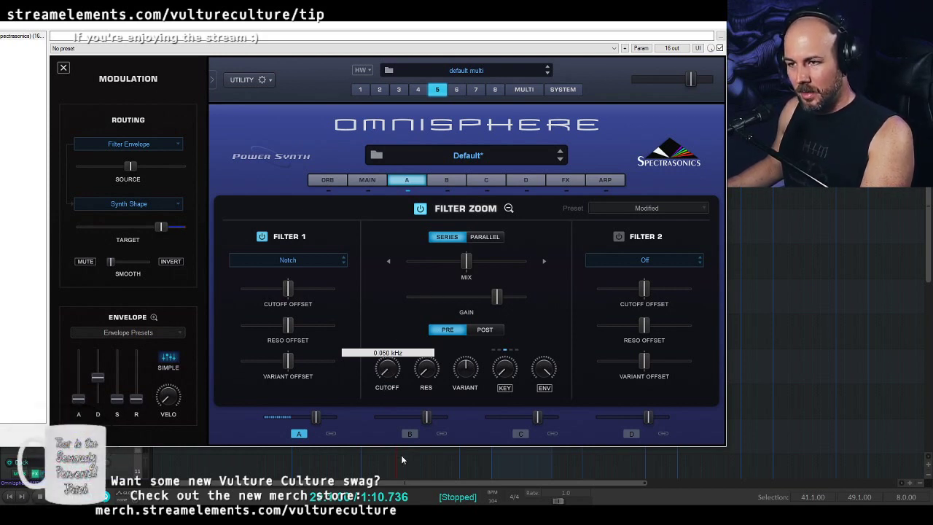
pyautogui.moveTo(401, 455); pyautogui.dragTo(398, 396)
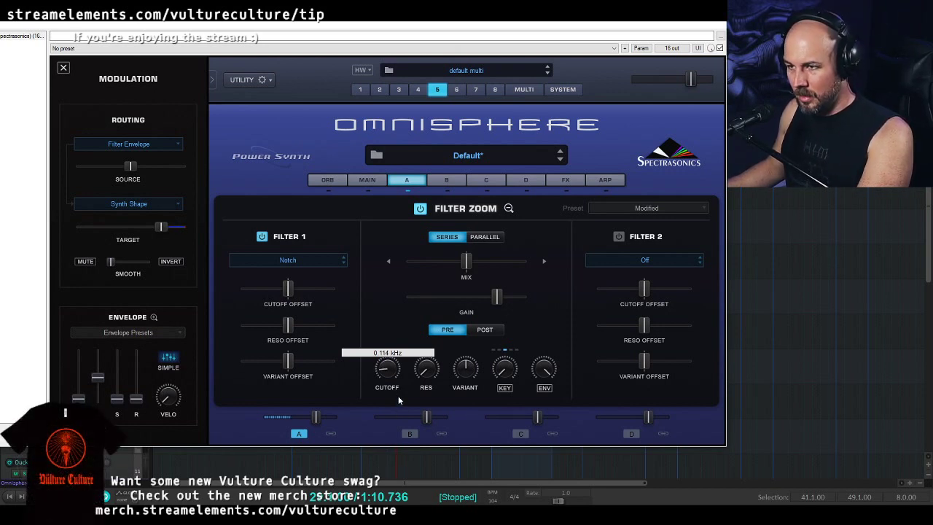
pyautogui.click(508, 209)
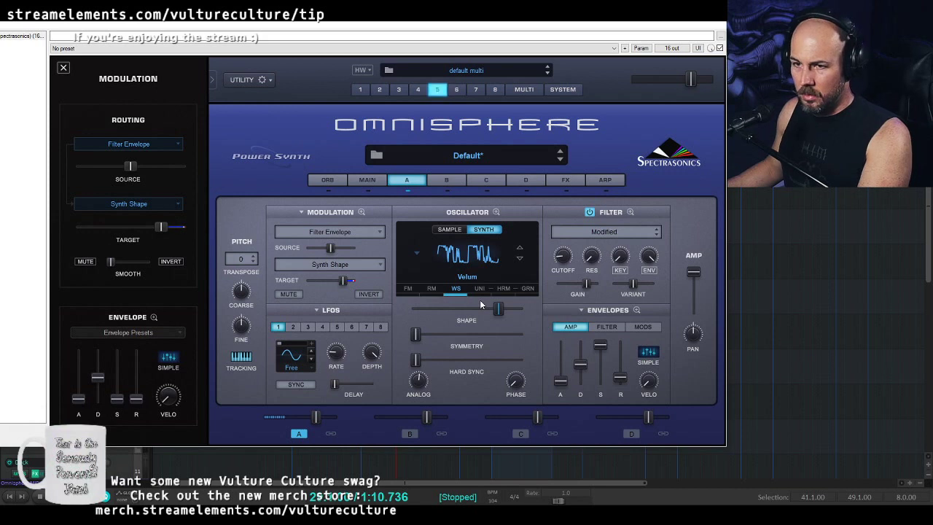
# - Shorten layer A's amp envelope decay, set its sustain to about 0.56, and raise the layer's level slightly
pyautogui.moveTo(599, 342); pyautogui.dragTo(585, 371)
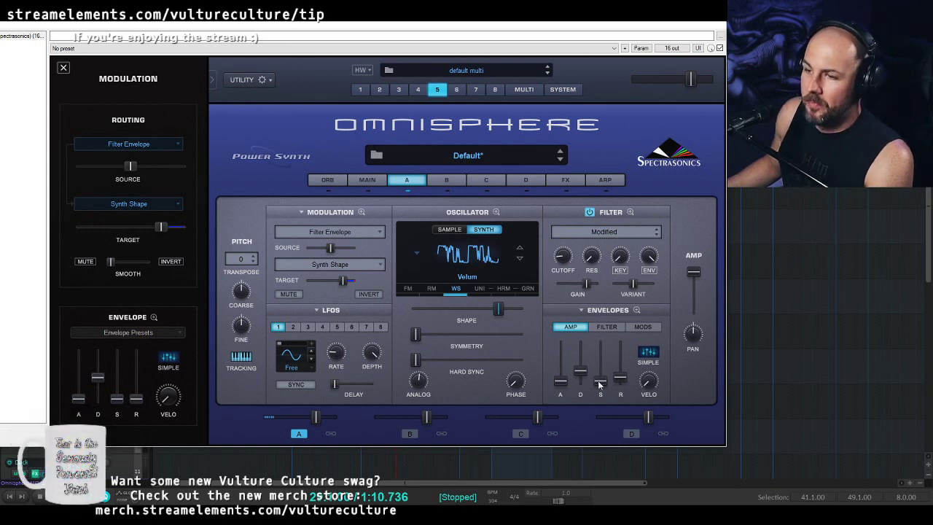
pyautogui.moveTo(582, 371); pyautogui.dragTo(583, 379)
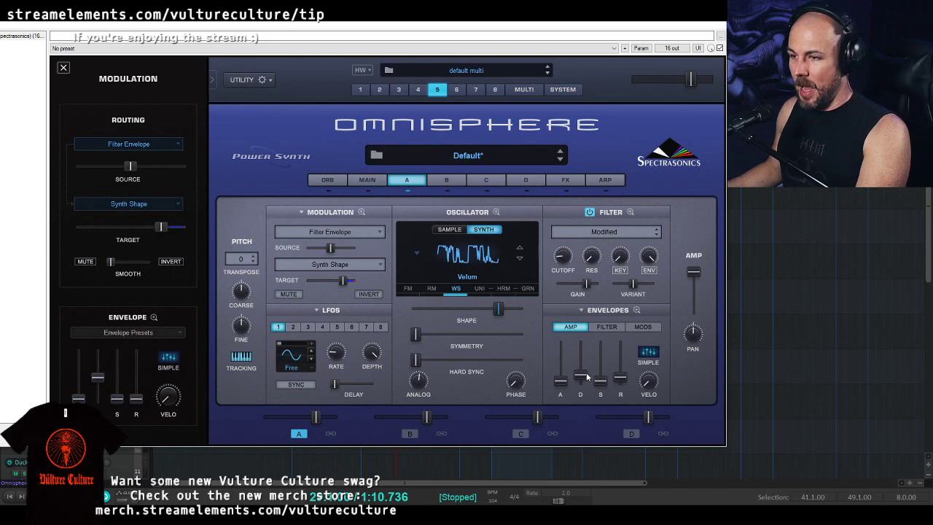
pyautogui.moveTo(600, 380); pyautogui.dragTo(600, 357)
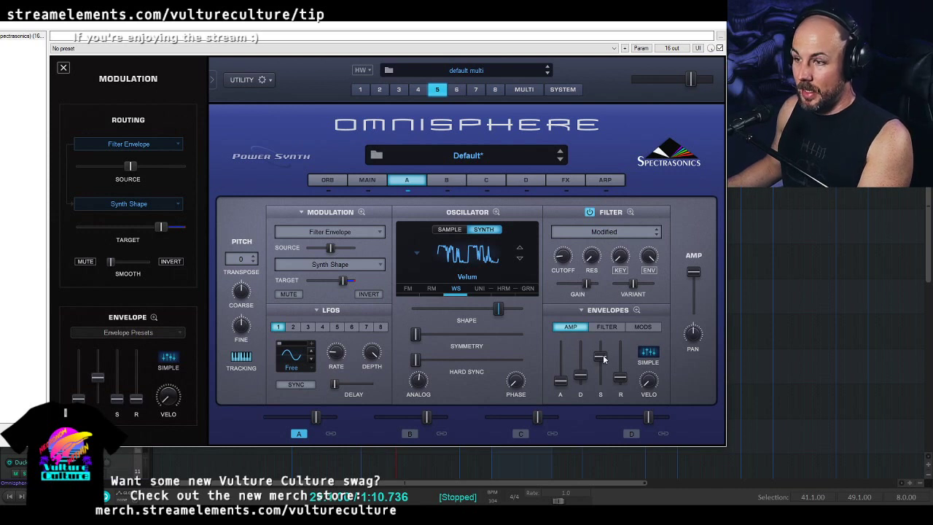
pyautogui.moveTo(602, 355); pyautogui.dragTo(600, 381)
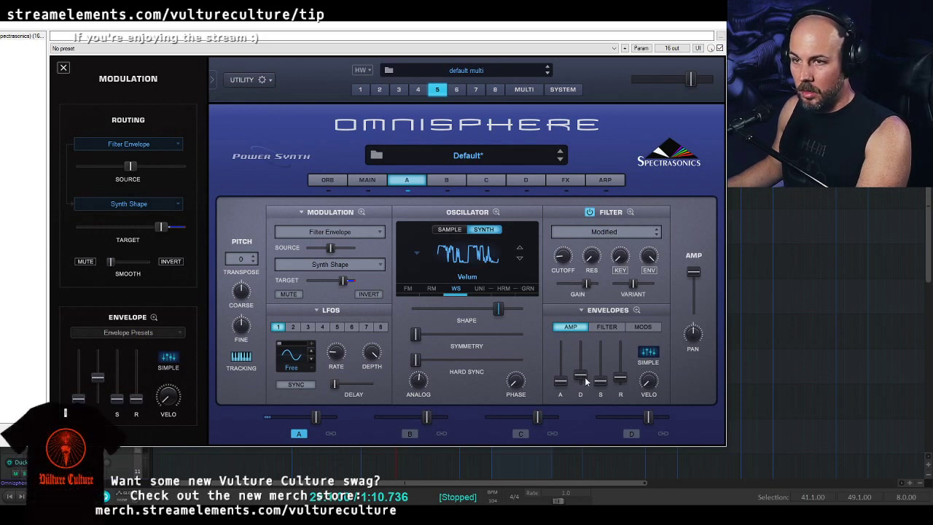
pyautogui.moveTo(602, 382); pyautogui.dragTo(602, 357)
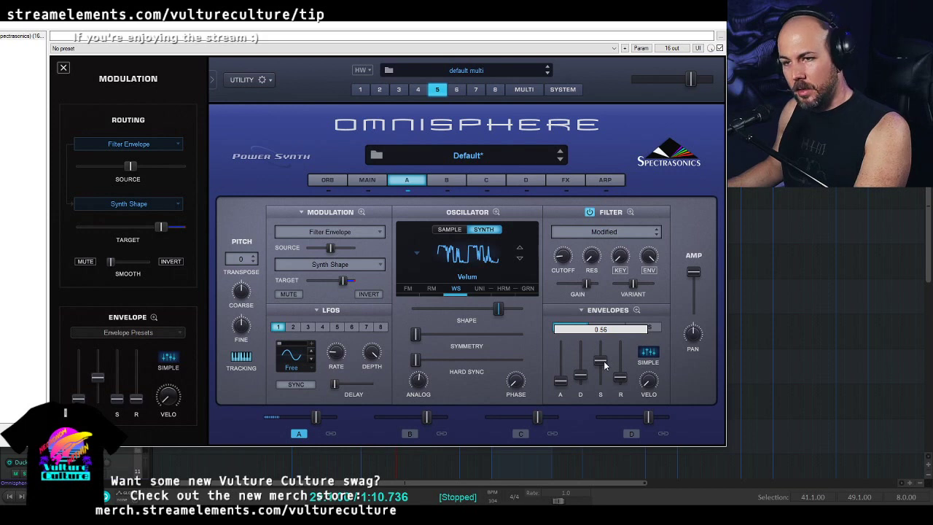
pyautogui.moveTo(316, 417); pyautogui.dragTo(326, 417)
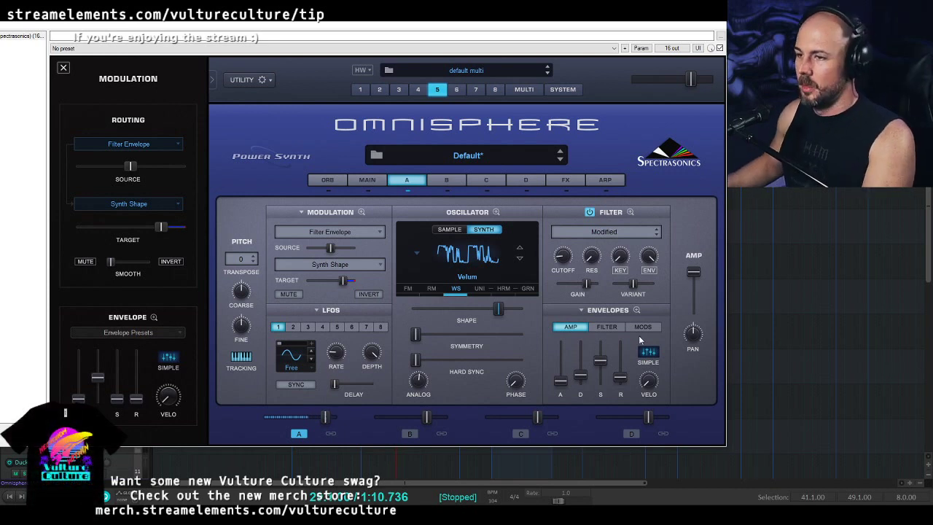
pyautogui.moveTo(592, 261); pyautogui.dragTo(592, 252)
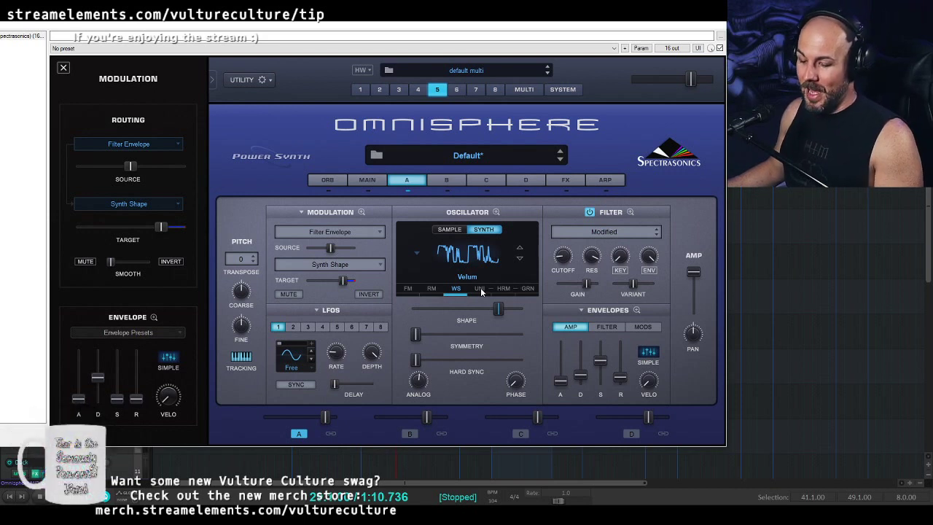
# - Switch layer B's oscillator to Synth and load the Synthetic Trance Saw waveform
pyautogui.click(447, 182)
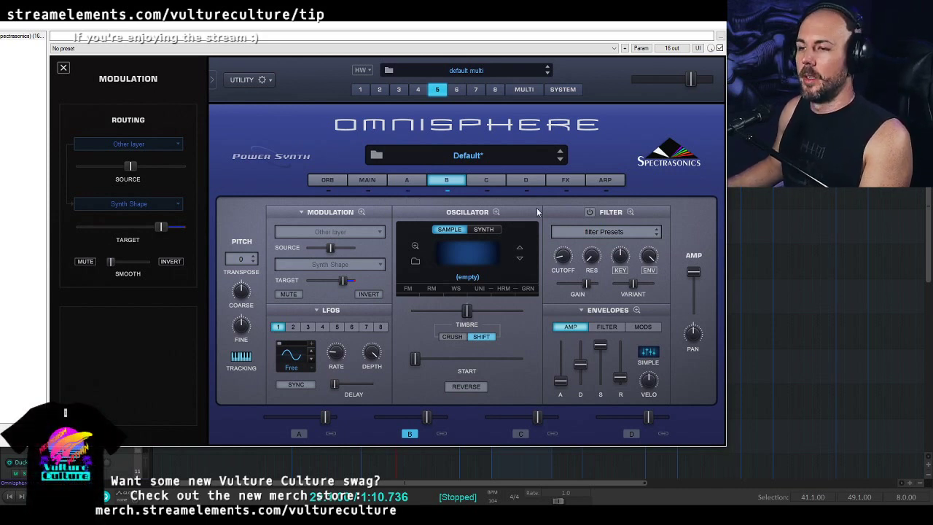
pyautogui.click(479, 229)
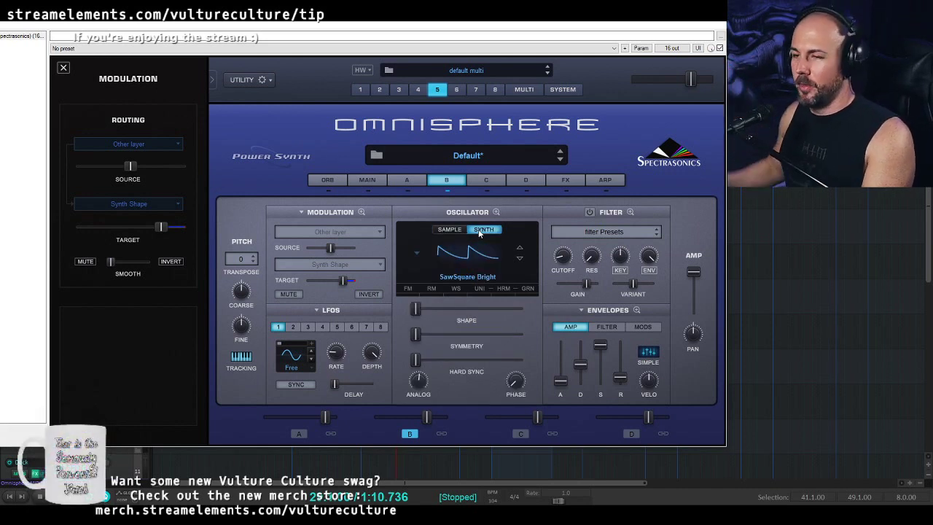
pyautogui.click(446, 253)
pyautogui.moveTo(473, 334)
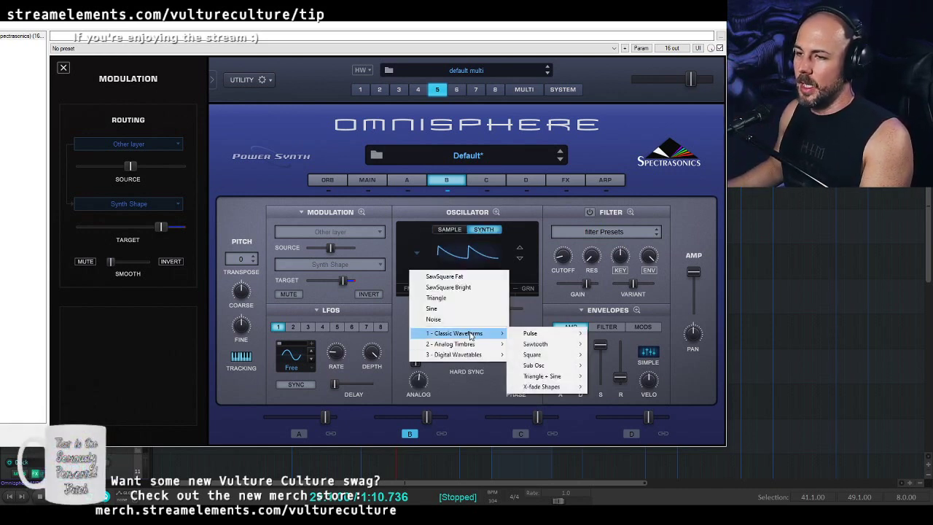
pyautogui.moveTo(539, 344)
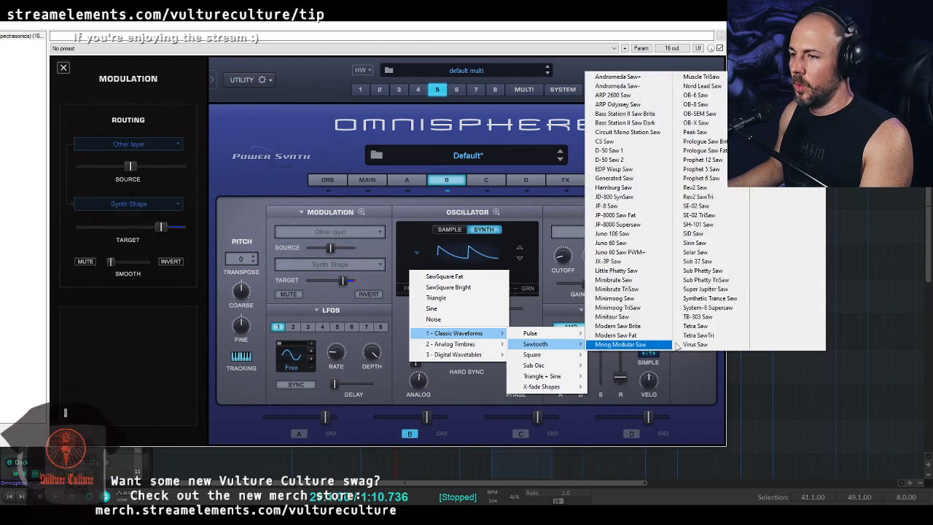
pyautogui.click(738, 299)
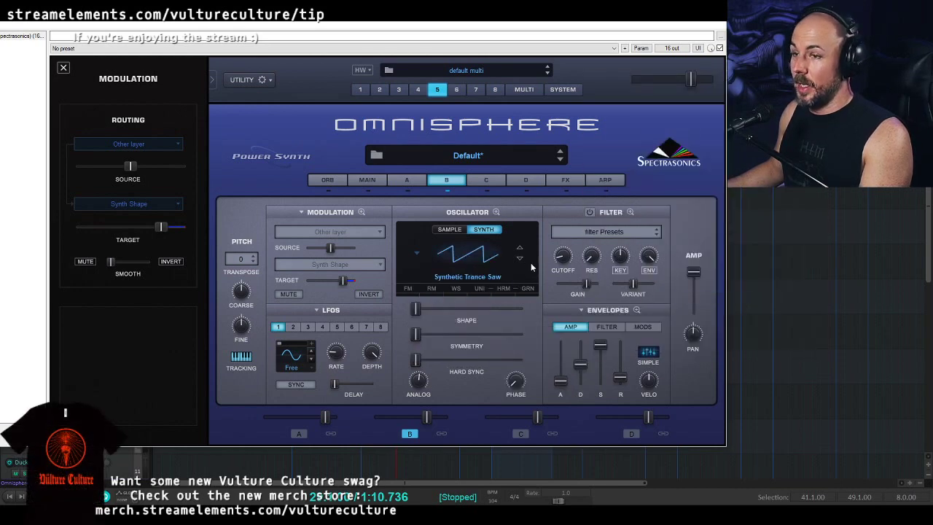
# - Enable unison on layer B's oscillator with the drift at about 0.235
pyautogui.click(480, 289)
pyautogui.click(433, 247)
pyautogui.moveTo(654, 395); pyautogui.dragTo(666, 396)
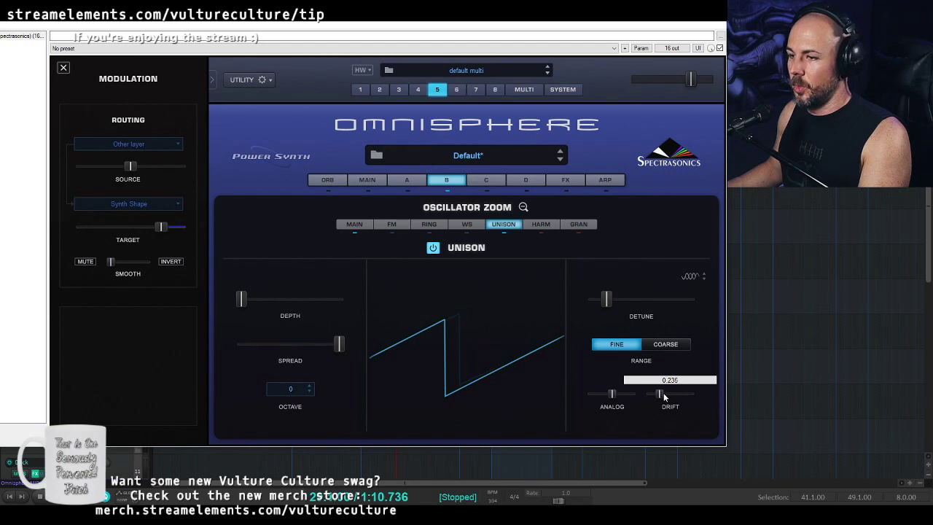
# - Enable Harmonia on layer B, with voice 2's detune at about 0.496 and the mix close to maximum
pyautogui.click(538, 226)
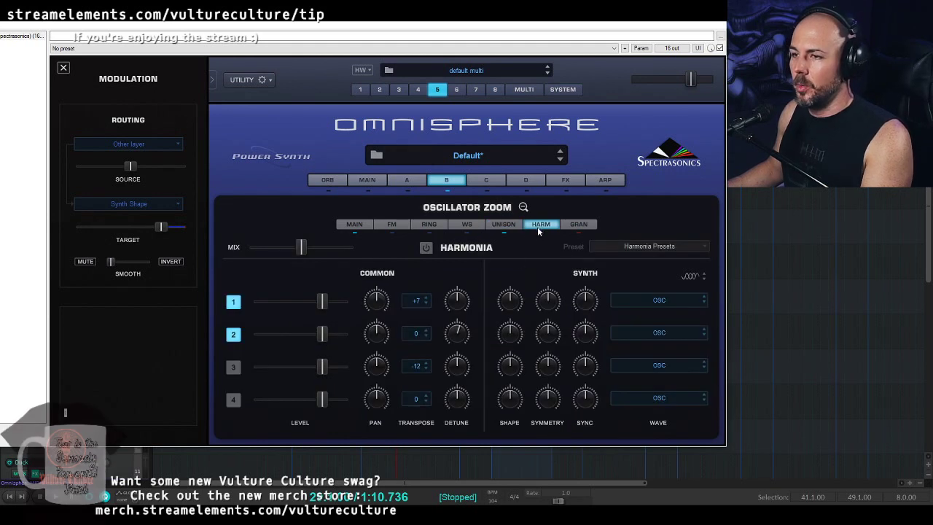
pyautogui.click(426, 248)
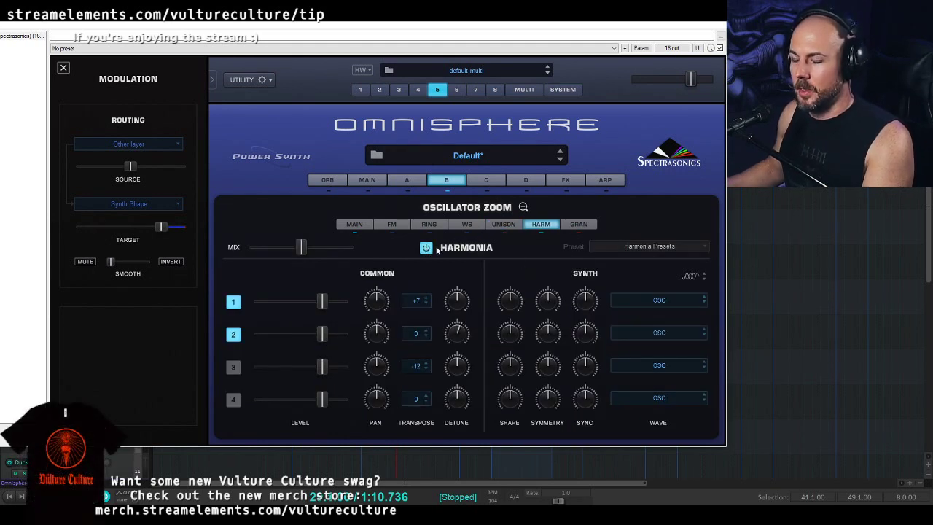
pyautogui.moveTo(456, 334)
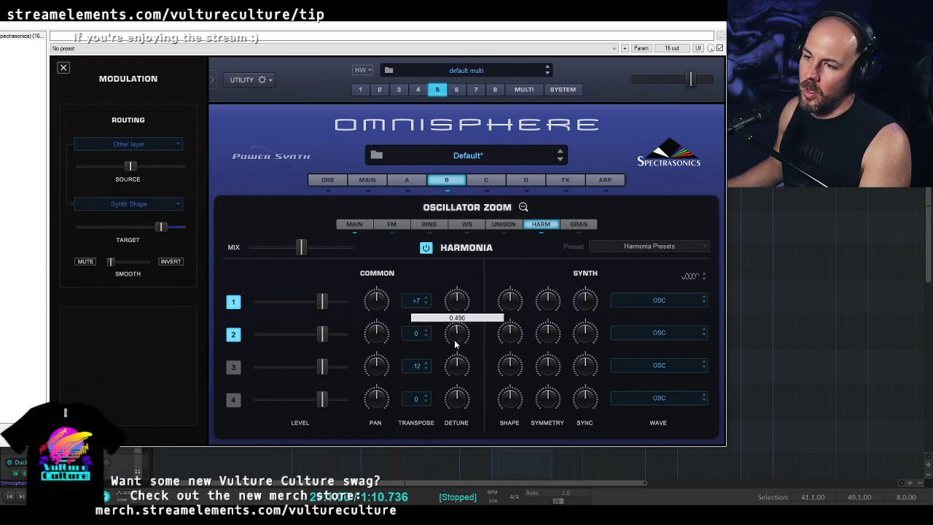
pyautogui.moveTo(301, 248); pyautogui.dragTo(348, 248)
# - Set Harmonia voice 1's transpose to 0, adjust its pan, and return to layer B's main view
pyautogui.click(419, 307)
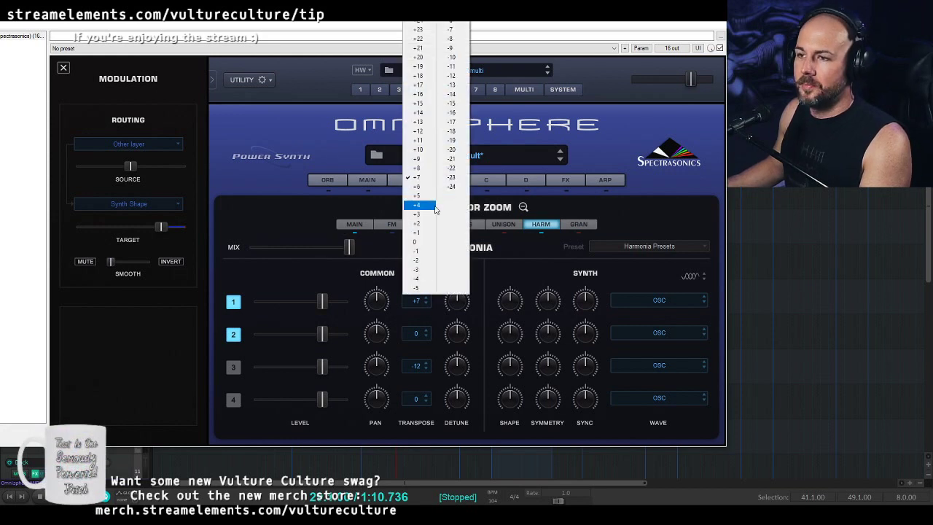
pyautogui.click(421, 247)
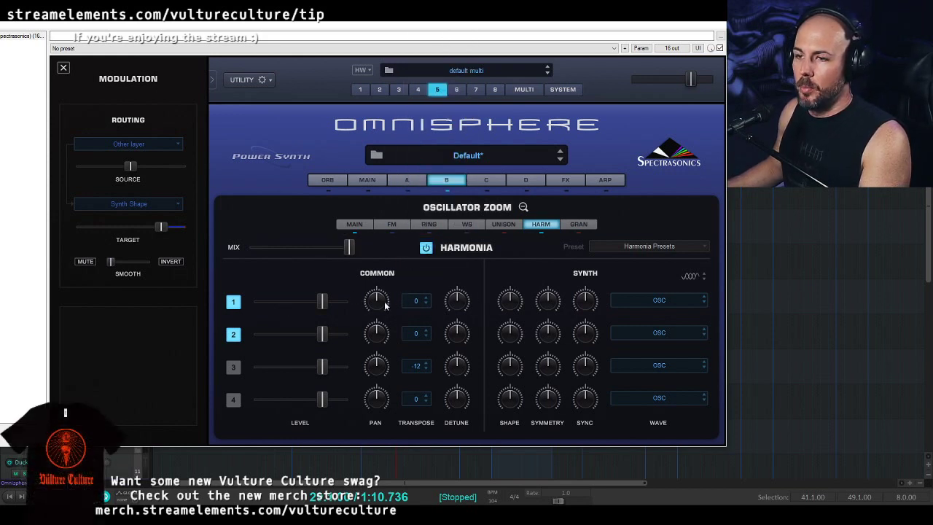
pyautogui.moveTo(372, 300); pyautogui.dragTo(381, 359)
pyautogui.click(525, 208)
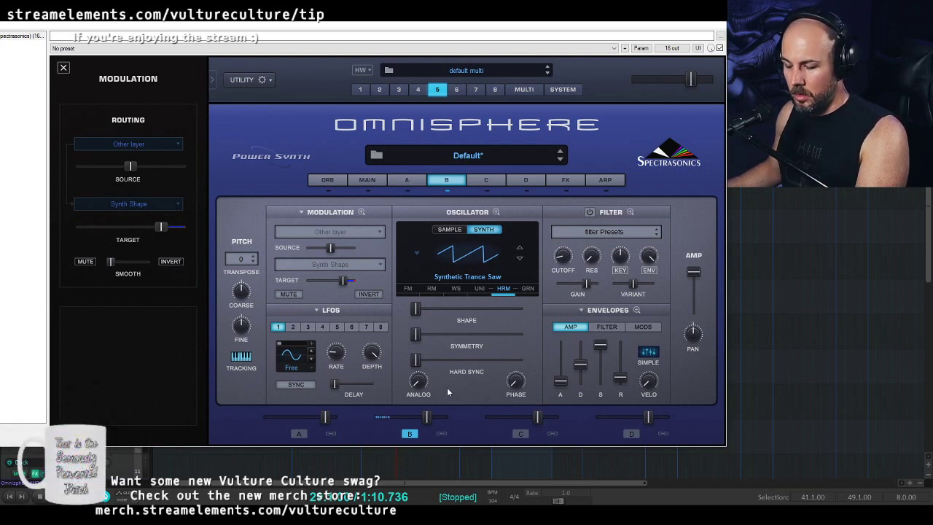
# - Return to layer A and lower layer B's mix level slightly
pyautogui.click(407, 179)
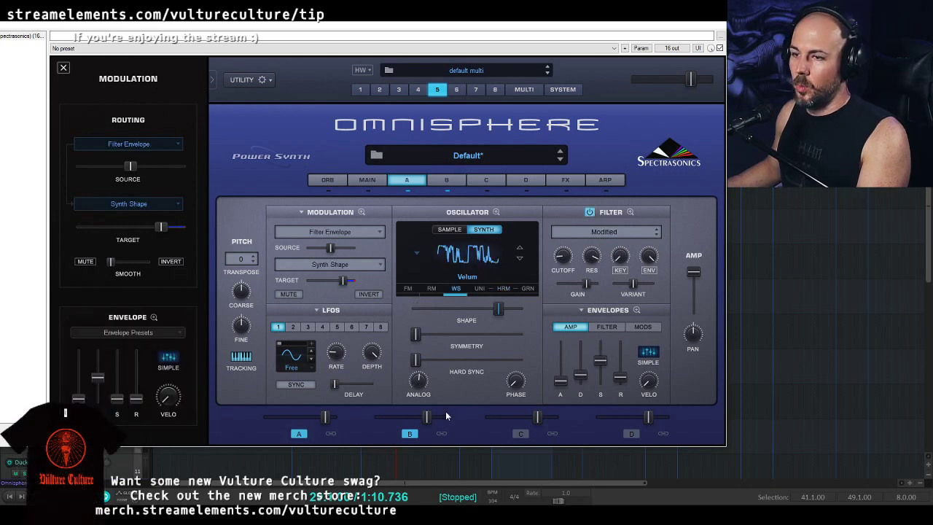
pyautogui.moveTo(427, 416)
pyautogui.mouseDown()
pyautogui.moveTo(393, 417)
pyautogui.moveTo(425, 421)
pyautogui.mouseUp()
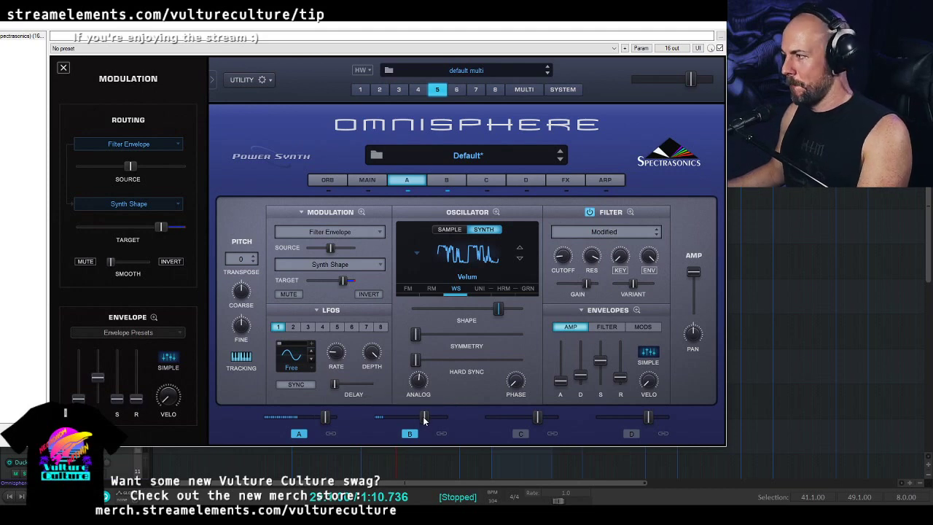
# - Load a Studio EQ2 in the first common effects slot and boost its low shelf and high shelf gains
pyautogui.click(565, 179)
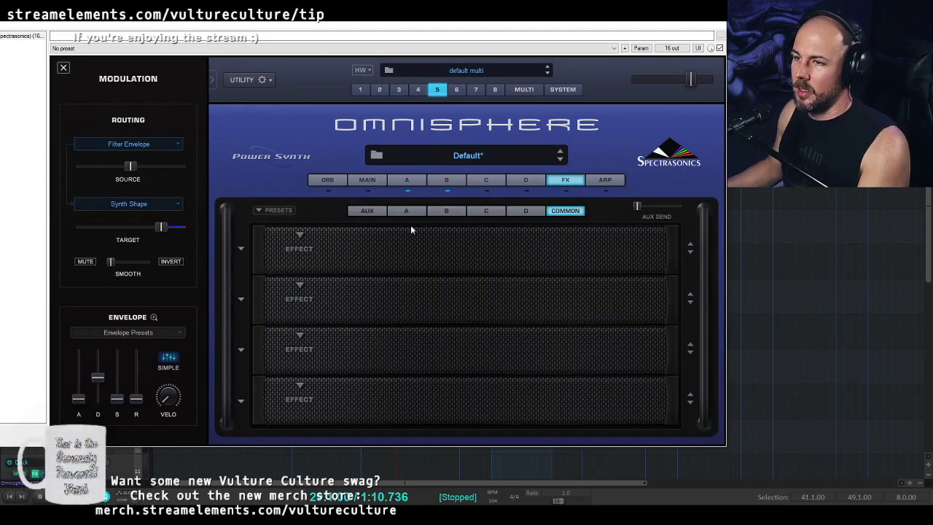
pyautogui.click(299, 235)
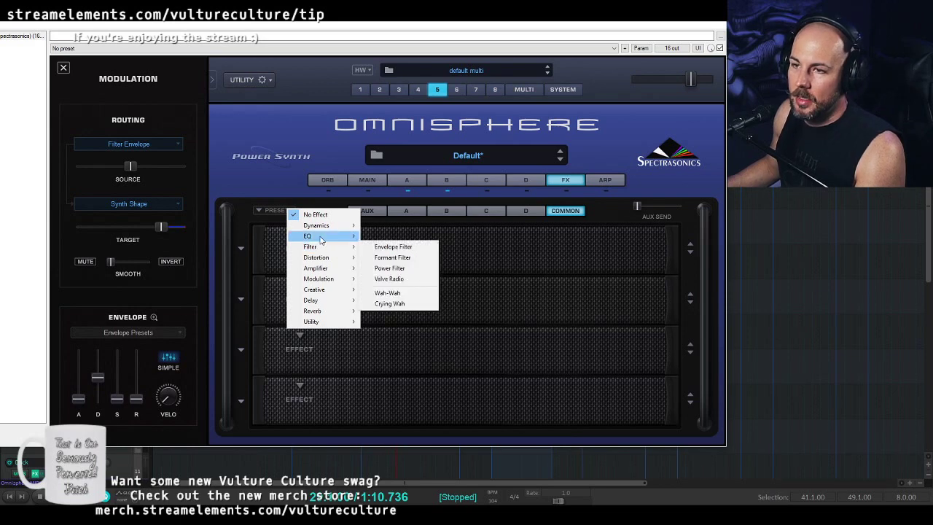
pyautogui.moveTo(322, 238)
pyautogui.click(402, 239)
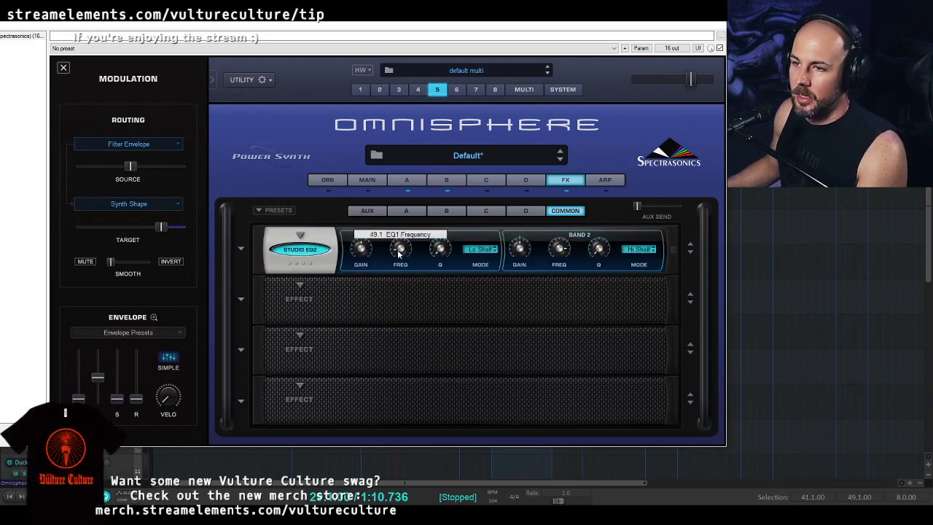
pyautogui.moveTo(364, 248); pyautogui.dragTo(369, 248)
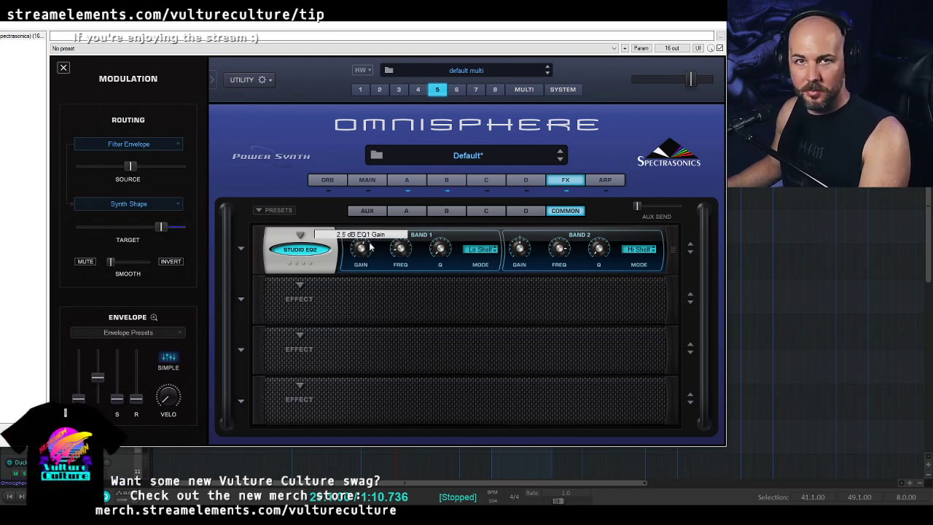
pyautogui.moveTo(371, 248); pyautogui.dragTo(371, 249)
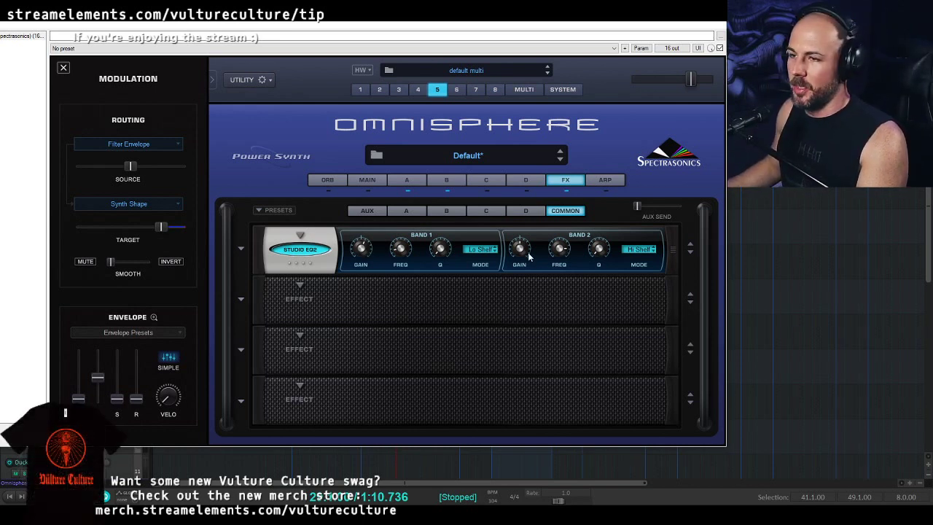
pyautogui.moveTo(525, 253)
pyautogui.mouseDown()
pyautogui.moveTo(531, 245)
pyautogui.moveTo(530, 253)
pyautogui.mouseUp()
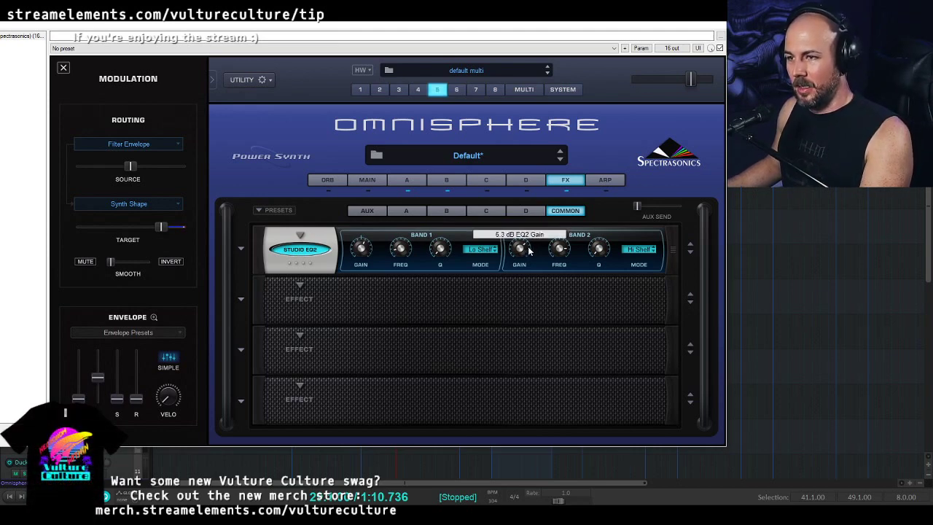
pyautogui.moveTo(527, 253); pyautogui.dragTo(525, 255)
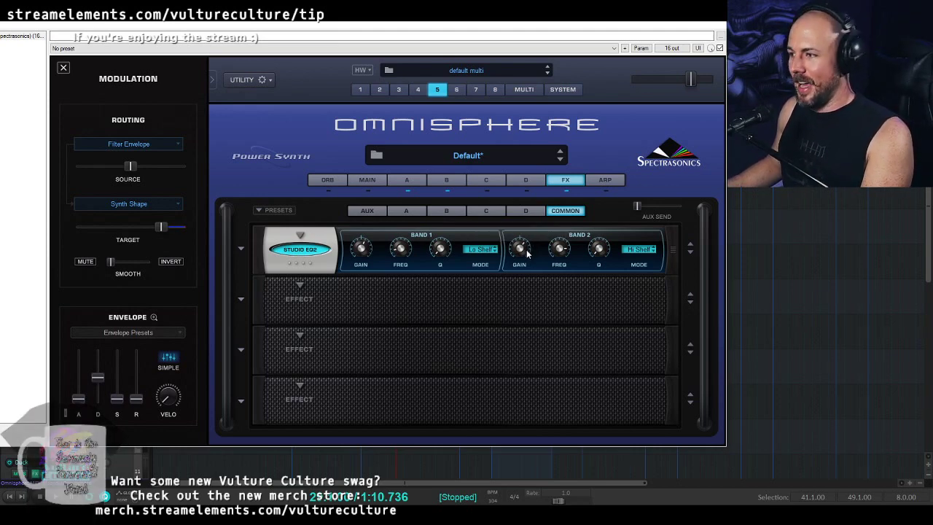
# - Close the synth window, record a melody on Omnisphere MIDI 5 from bar 29, and trim the item to four bars
pyautogui.click(715, 15)
pyautogui.hotkey('ctrl', 'r')
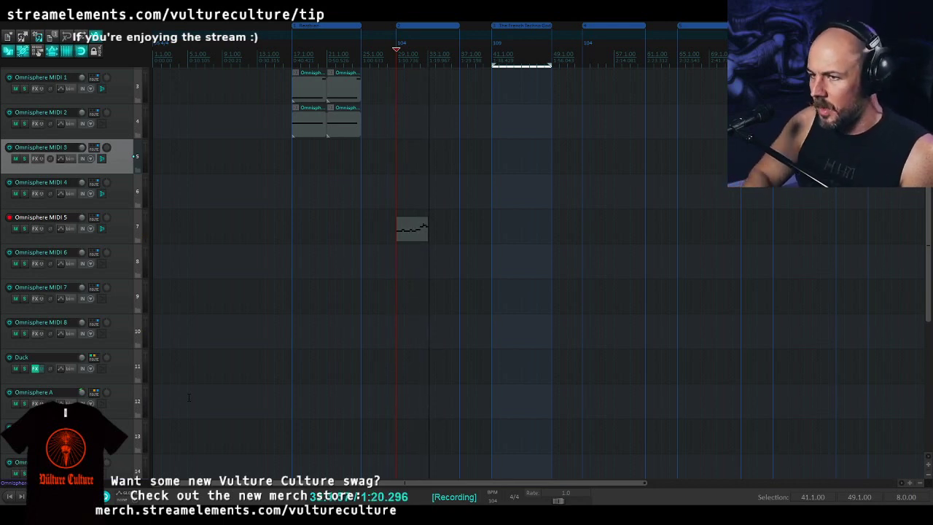
pyautogui.press('space')
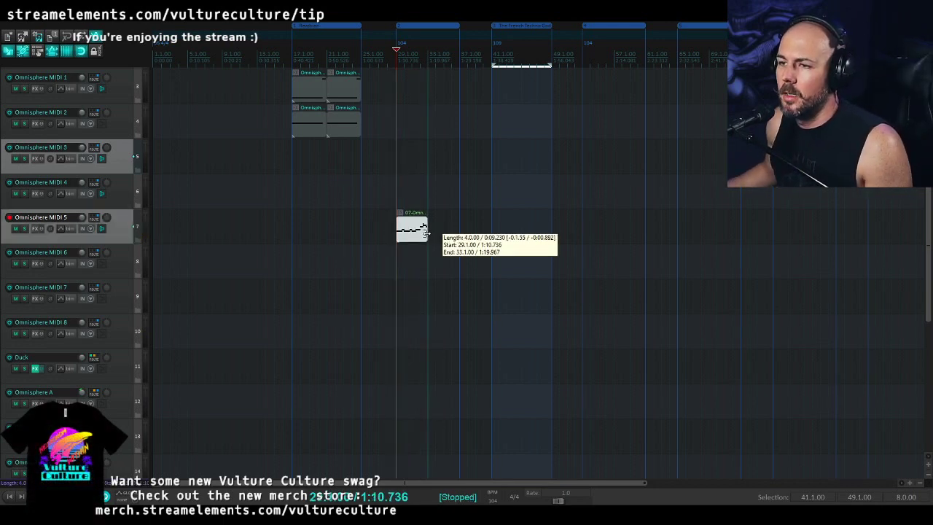
# - Quantize all the notes of the melody recorded on Omnisphere MIDI 5
pyautogui.doubleClick(416, 229)
pyautogui.moveTo(461, 95); pyautogui.dragTo(30, 205)
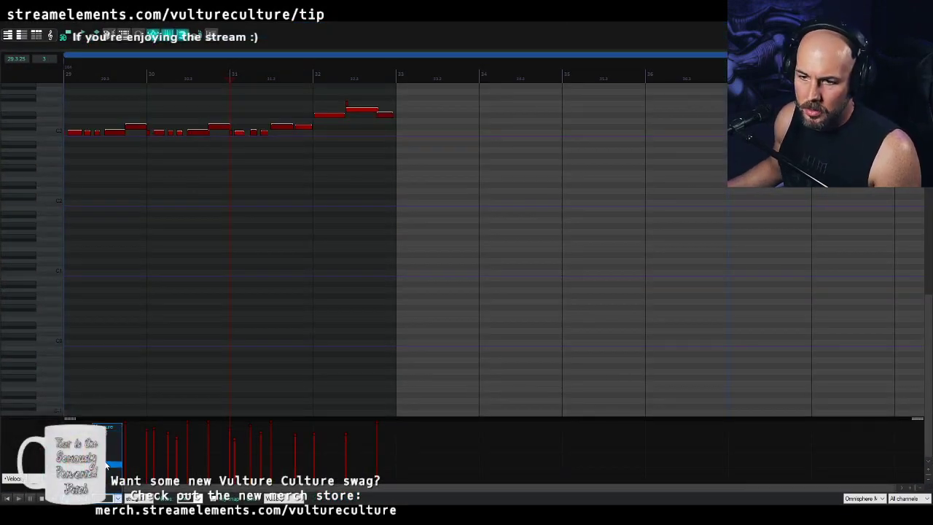
pyautogui.press('q')
pyautogui.click(493, 227)
pyautogui.moveTo(334, 210); pyautogui.dragTo(66, 165)
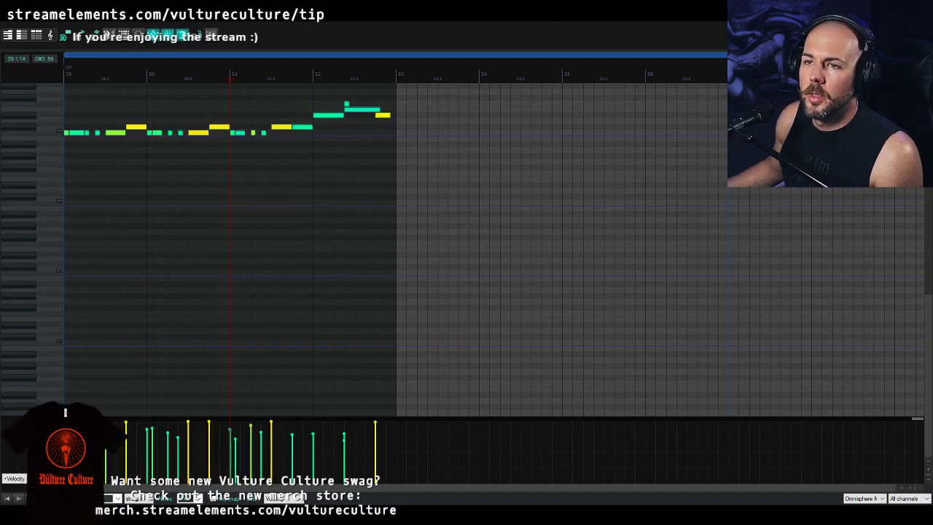
pyautogui.press('Escape')
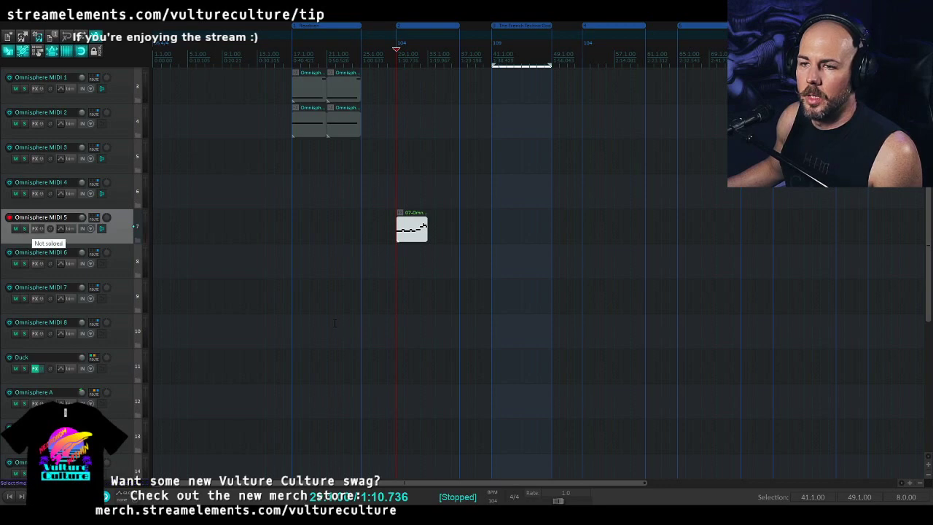
# - Play back the quantized melody from bar 29
pyautogui.scroll(-5, 24, 230)
pyautogui.click(16, 339)
pyautogui.press('space')
pyautogui.scroll(3, 409, 100)
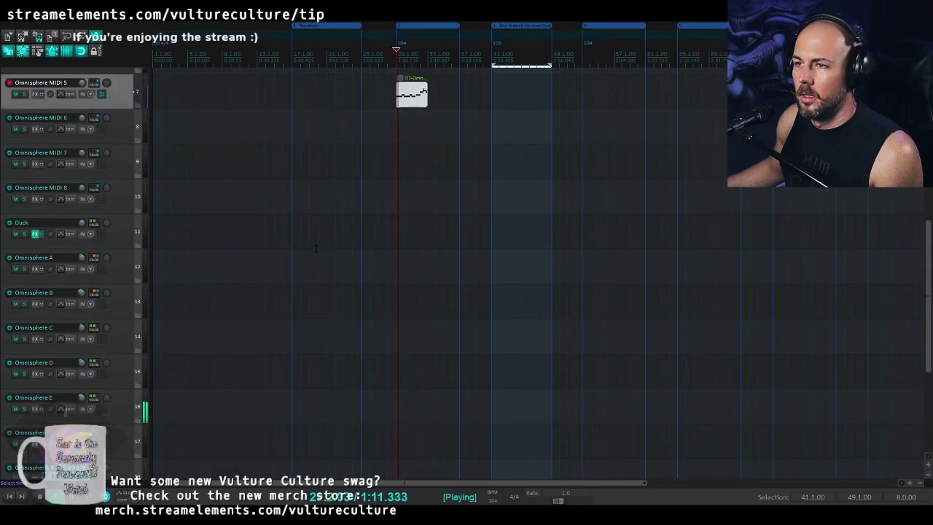
# - Duplicate the melody item on Omnisphere MIDI 5, place the two copies back to back from bar 65, and stop playback
pyautogui.doubleClick(408, 100)
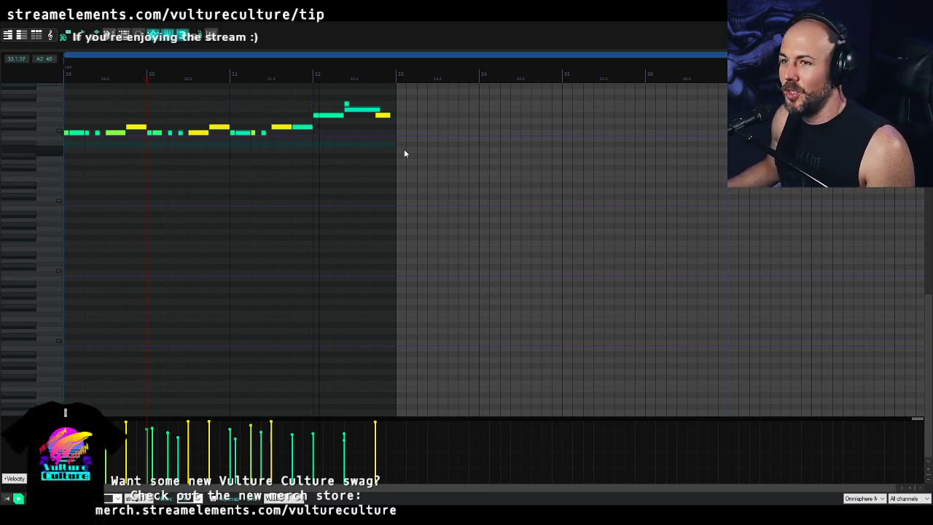
pyautogui.press('Escape')
pyautogui.moveTo(414, 96); pyautogui.dragTo(446, 95)
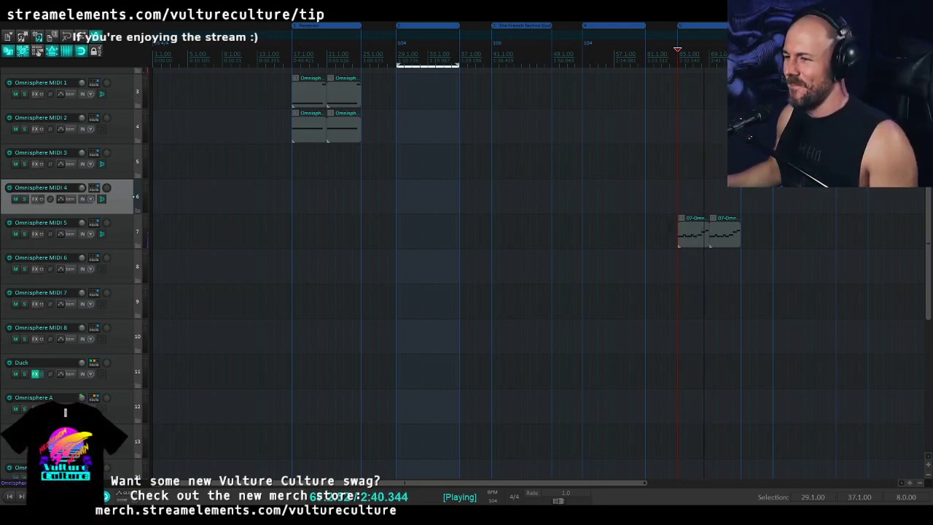
pyautogui.click(681, 231)
pyautogui.press('space')
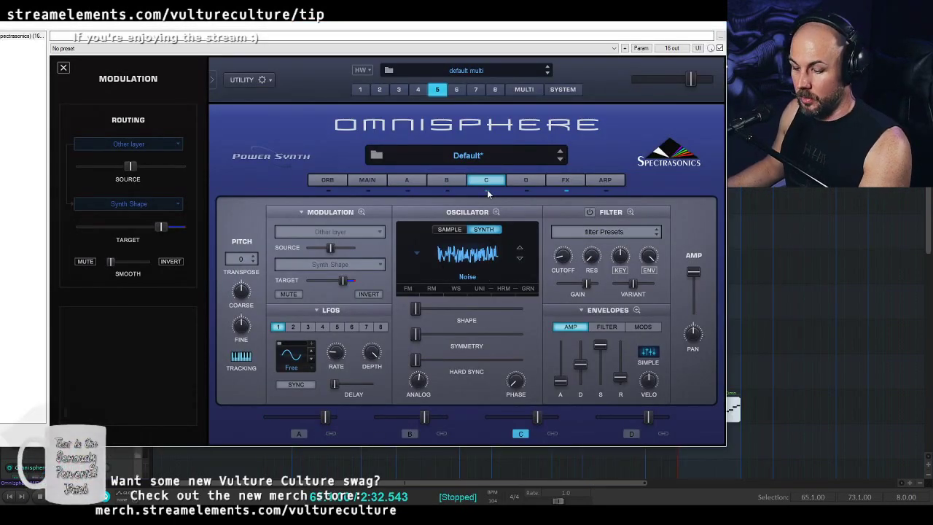
# - On noise layer C, lower the level, set hard sync to 1.000, raise symmetry, and give the amp envelope minimum sustain with a shorter decay
pyautogui.moveTo(537, 417); pyautogui.dragTo(524, 425)
pyautogui.moveTo(418, 313)
pyautogui.mouseDown()
pyautogui.moveTo(500, 312)
pyautogui.moveTo(416, 310)
pyautogui.mouseUp()
pyautogui.moveTo(416, 360); pyautogui.dragTo(560, 370)
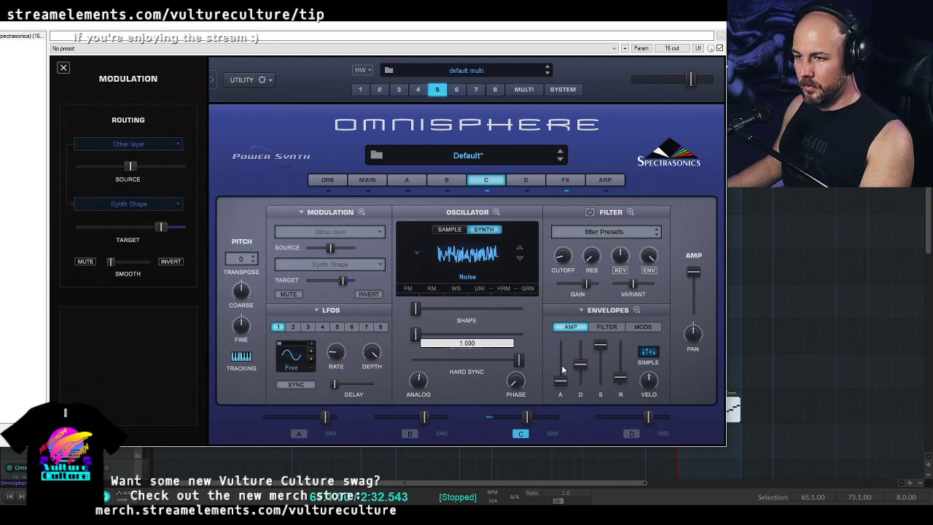
pyautogui.moveTo(417, 334); pyautogui.dragTo(478, 340)
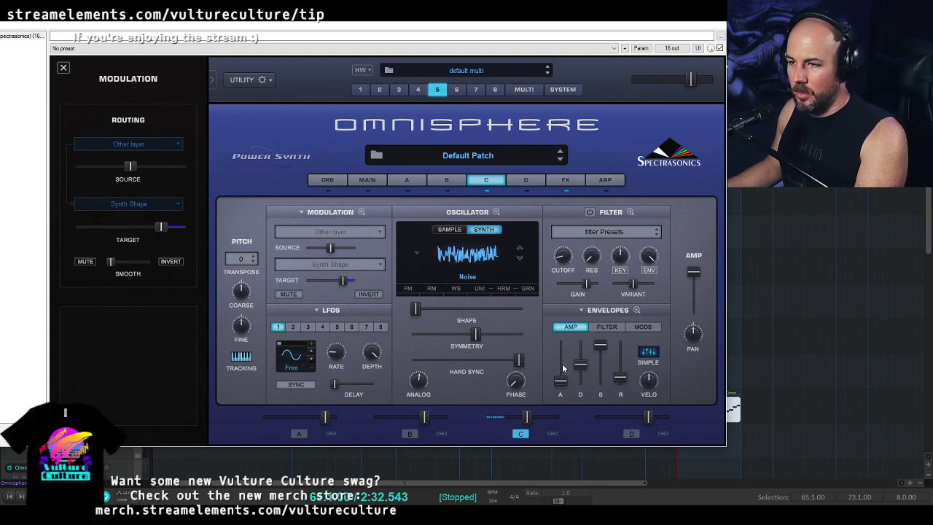
pyautogui.moveTo(602, 348); pyautogui.dragTo(584, 384)
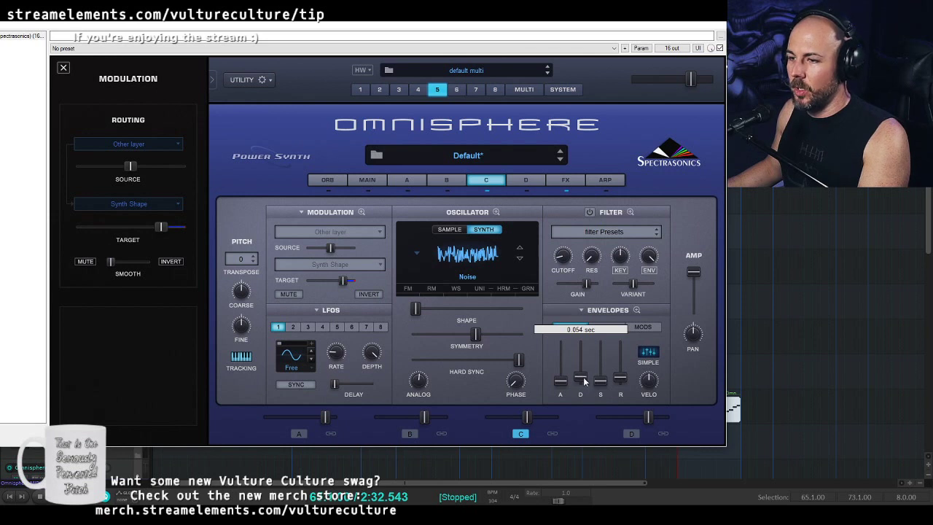
pyautogui.moveTo(587, 378); pyautogui.dragTo(587, 379)
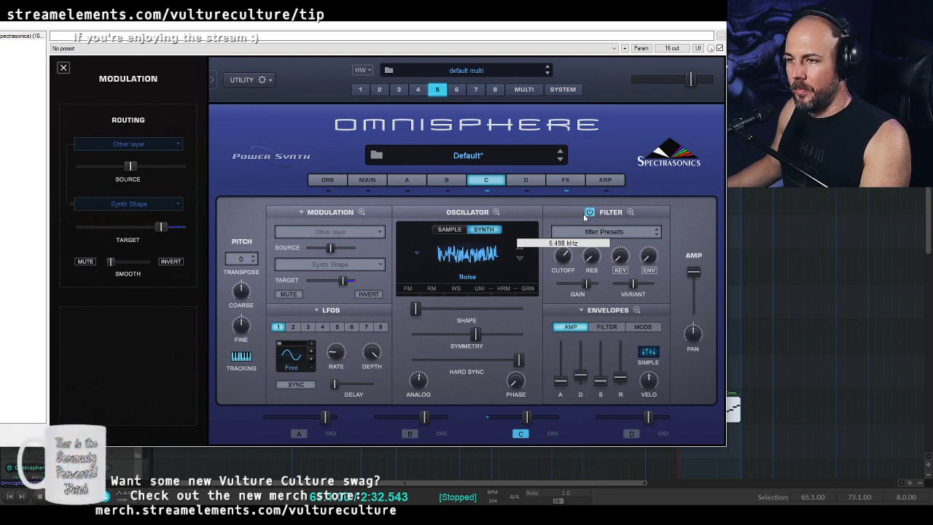
# - Turn layers B and A back on and raise layer C's level in the layer mix
pyautogui.click(408, 434)
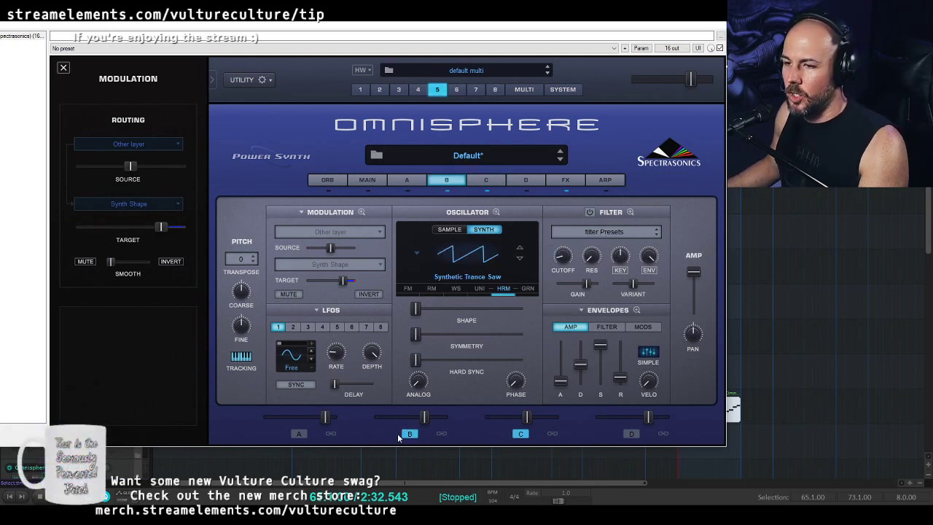
pyautogui.click(298, 434)
pyautogui.moveTo(527, 417); pyautogui.dragTo(544, 417)
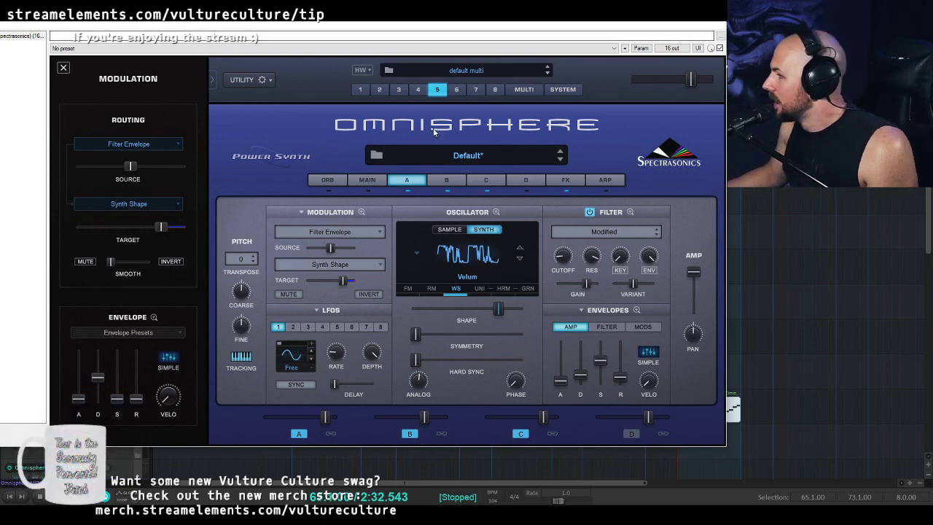
# - Save the part 5 patch as "Steelwool Bass" in the RETRODARK user patch folder
pyautogui.rightClick(326, 151)
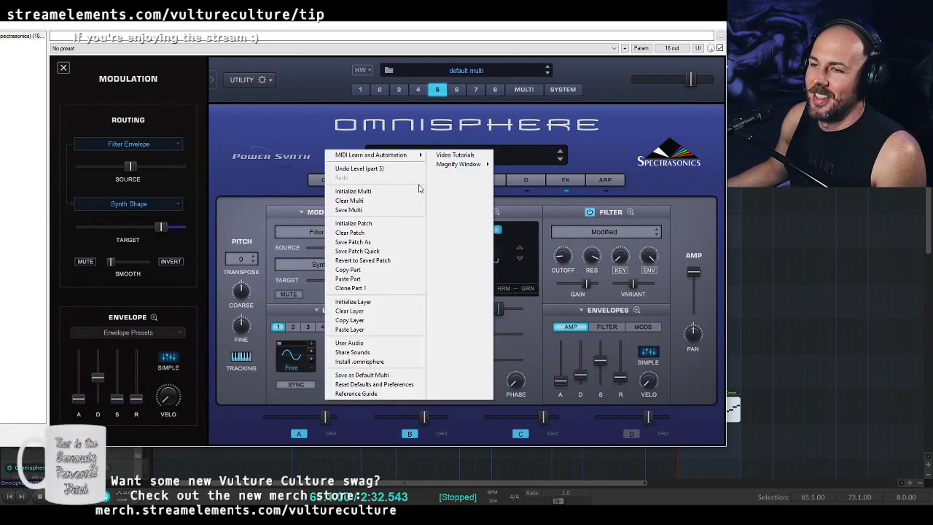
pyautogui.click(405, 243)
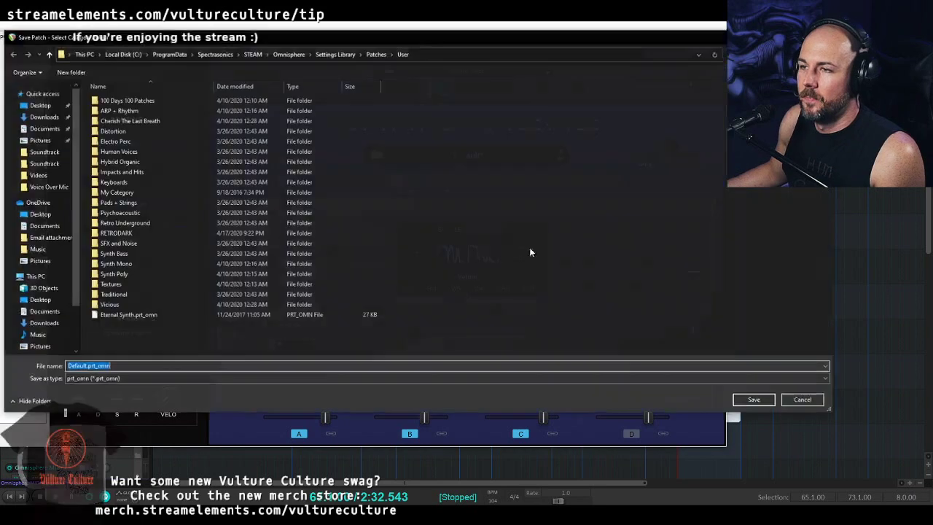
pyautogui.doubleClick(140, 232)
pyautogui.click(83, 366)
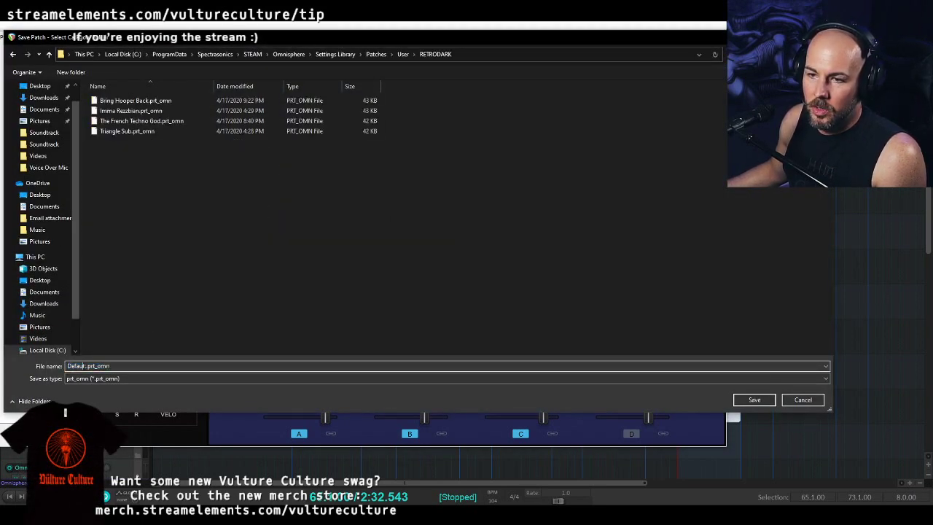
pyautogui.moveTo(83, 365); pyautogui.dragTo(55, 367)
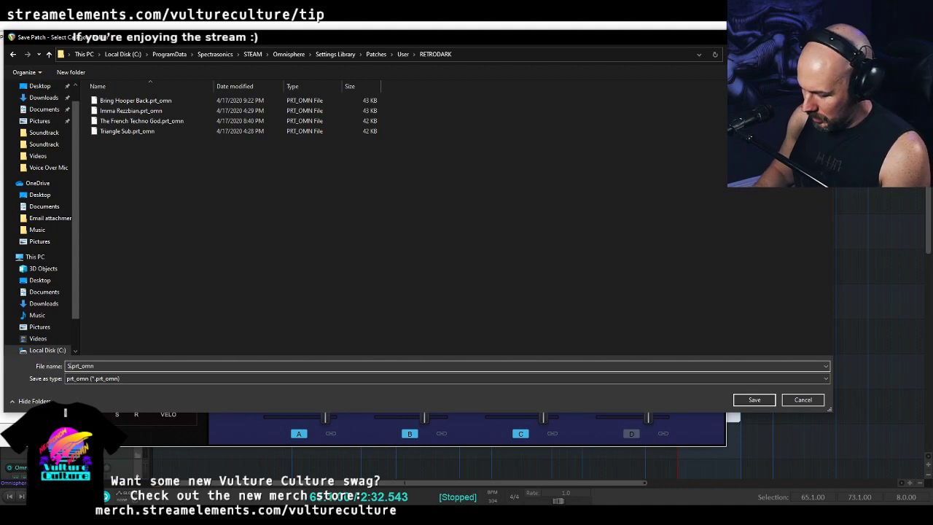
pyautogui.write('Steelwool')
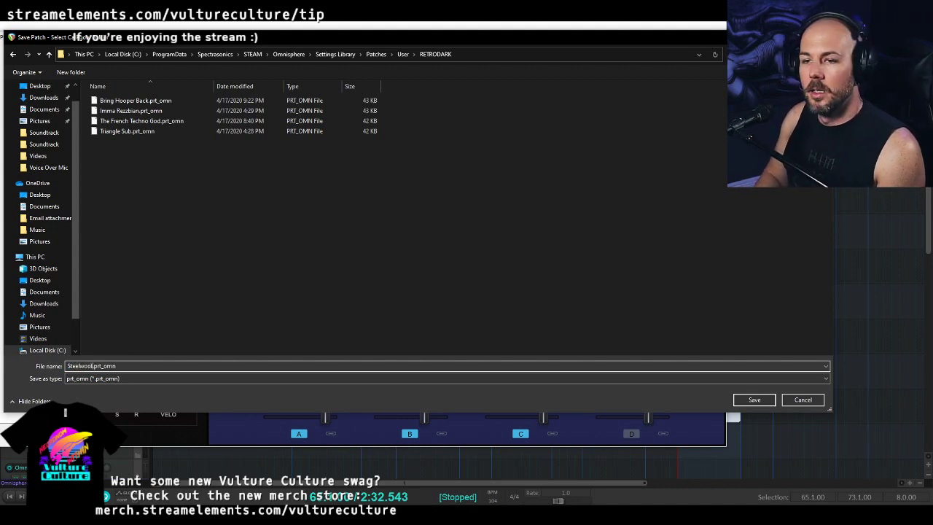
pyautogui.write(' Bass')
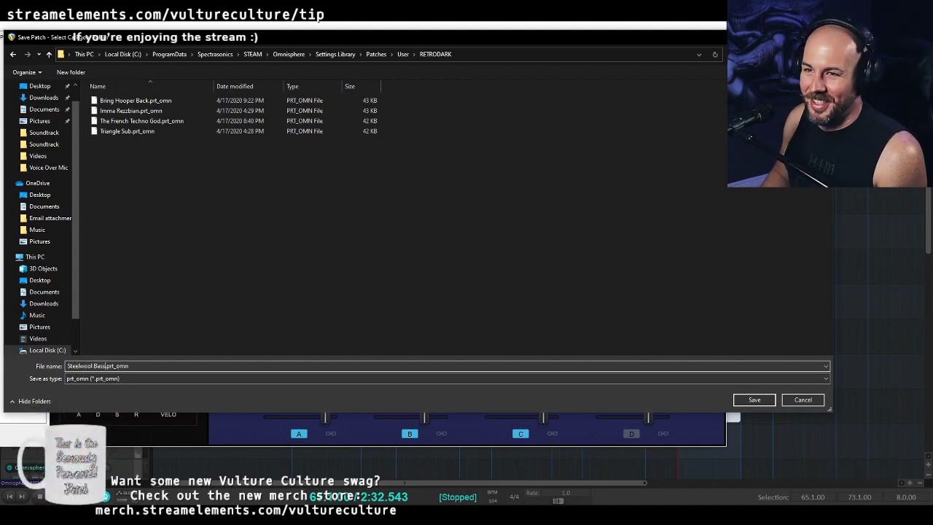
pyautogui.press('Return')
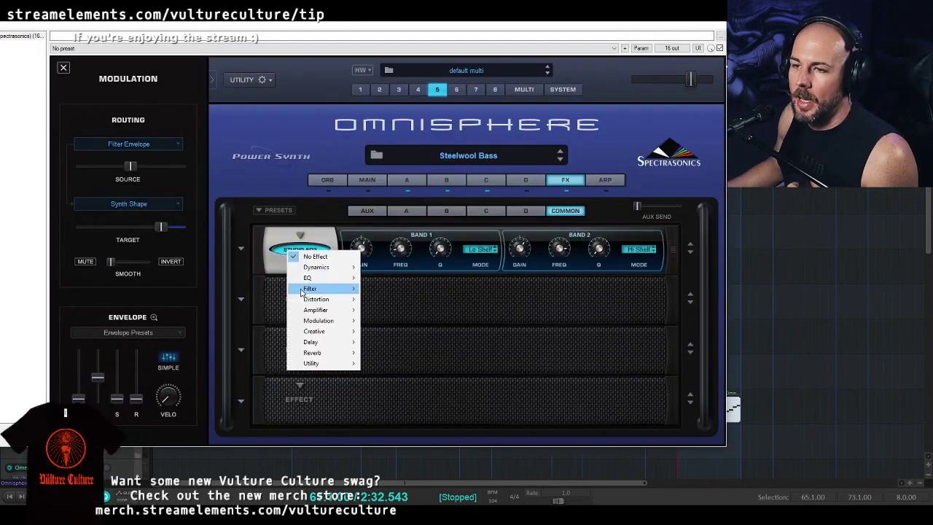
# - Load a PRO-Verb in the second common effects slot, then replace it with an EZ-Verb
pyautogui.moveTo(343, 355)
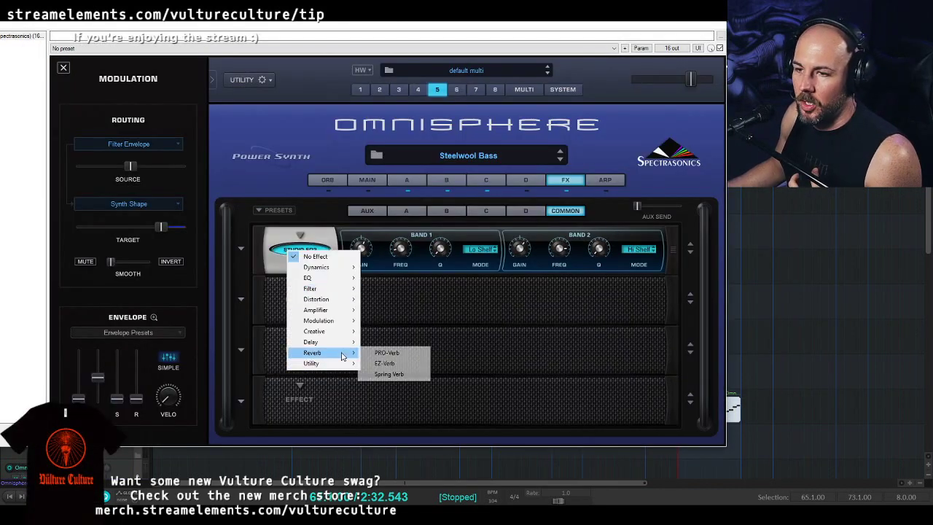
pyautogui.click(394, 353)
pyautogui.click(300, 286)
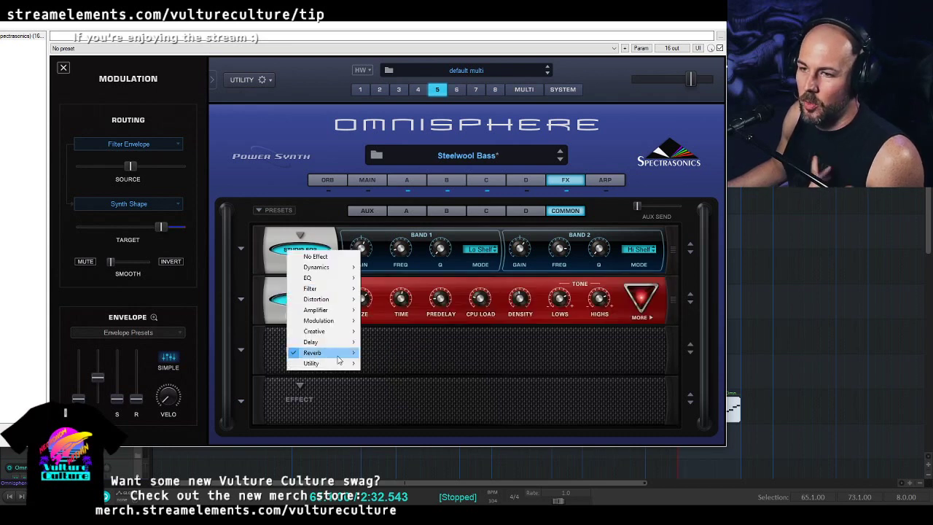
pyautogui.moveTo(337, 356)
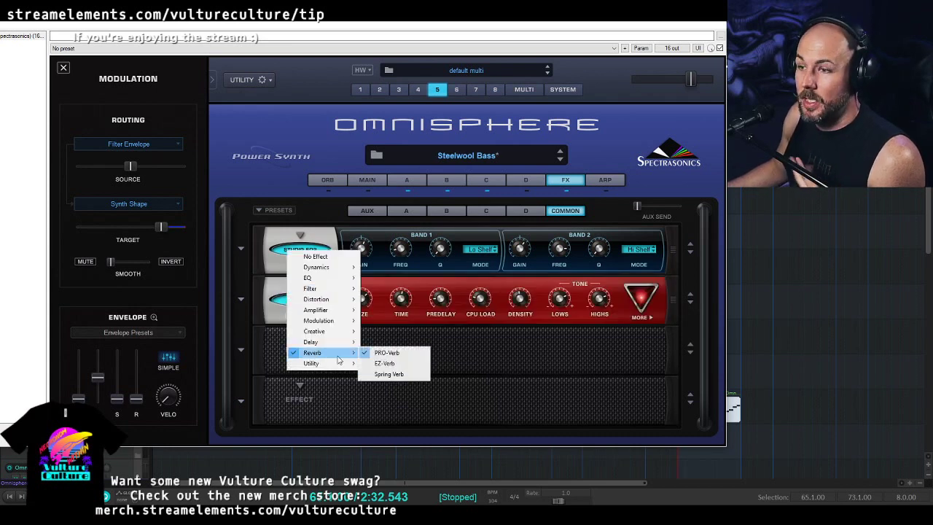
pyautogui.click(409, 364)
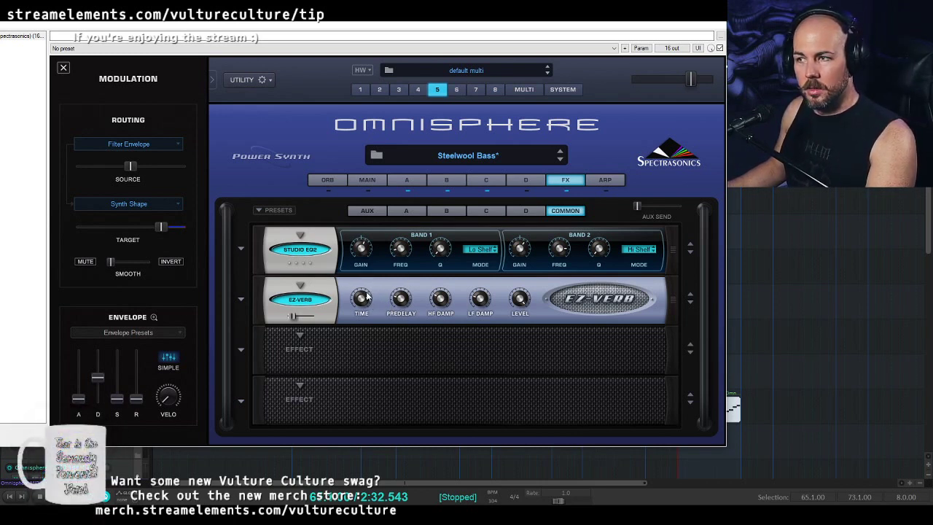
# - Assign the wheel as the modulation source for the EZ-Verb's mix slider
pyautogui.moveTo(368, 298)
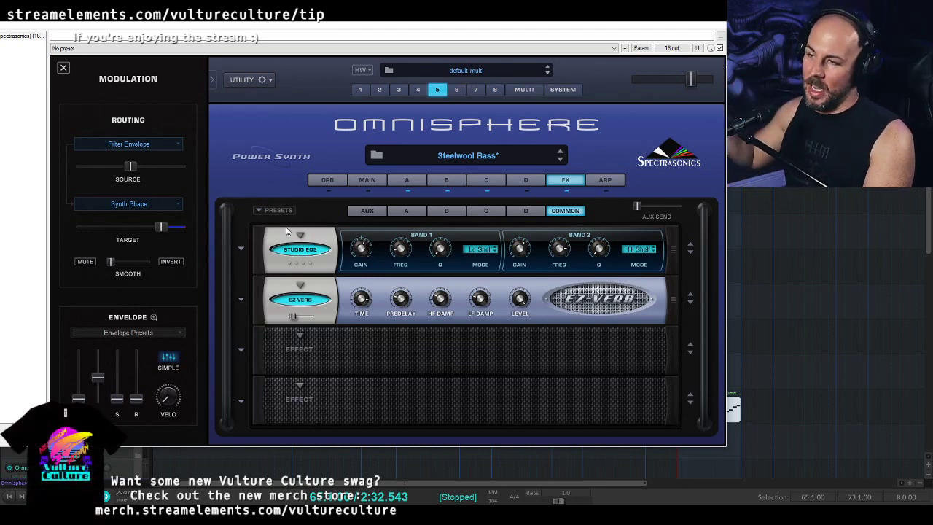
pyautogui.rightClick(289, 318)
pyautogui.moveTo(359, 351)
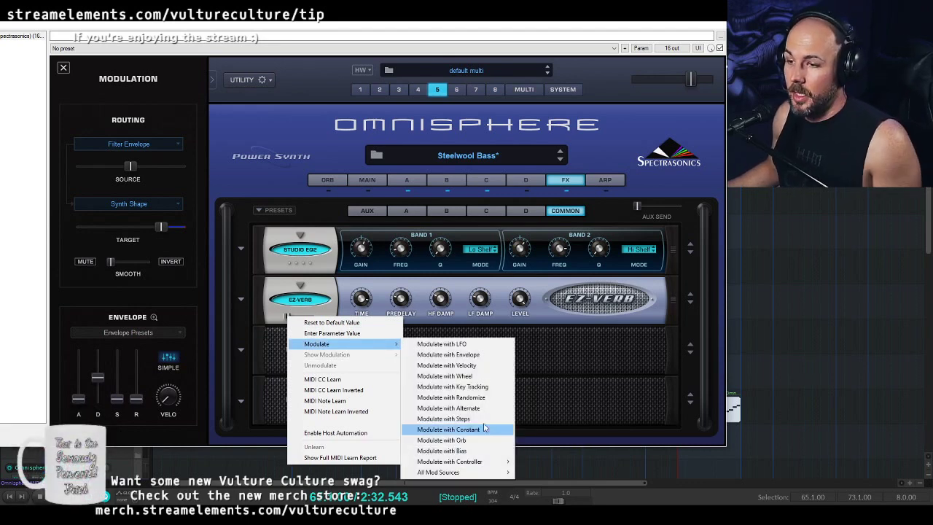
pyautogui.click(473, 376)
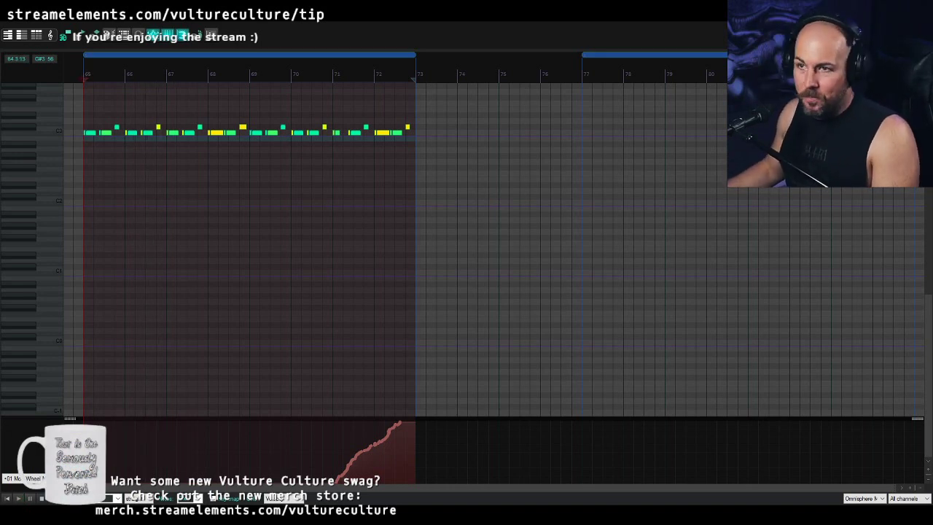
# - Close the MIDI editor and the synth window, and enable input monitoring on the Omnisphere MIDI 7 track
pyautogui.press('Escape')
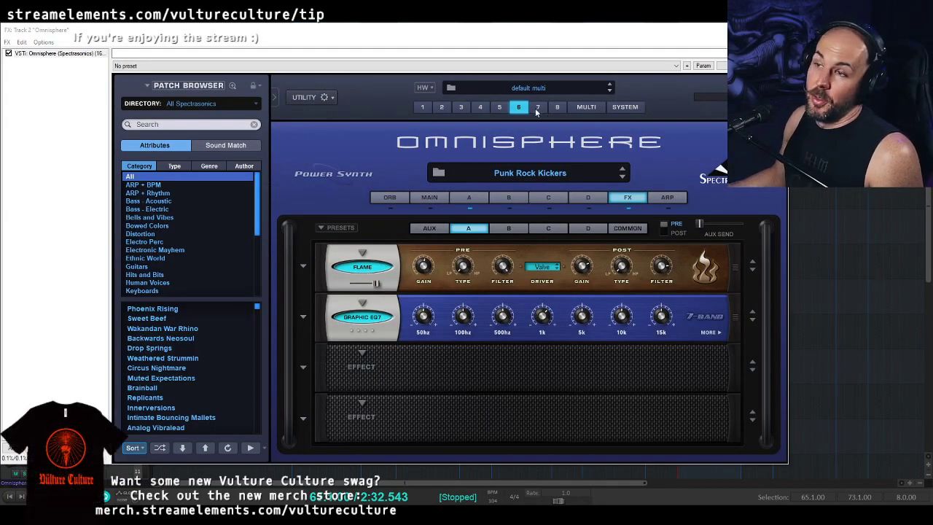
pyautogui.press('Escape')
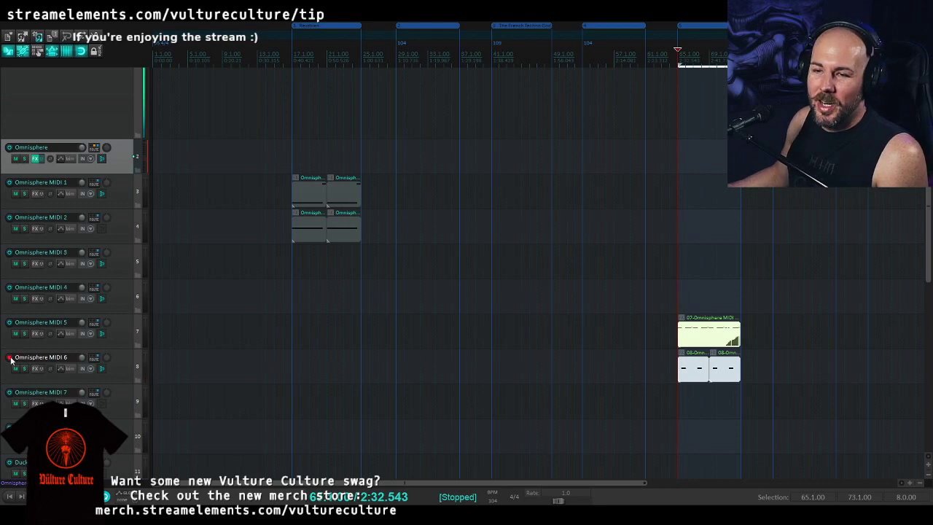
pyautogui.rightClick(10, 396)
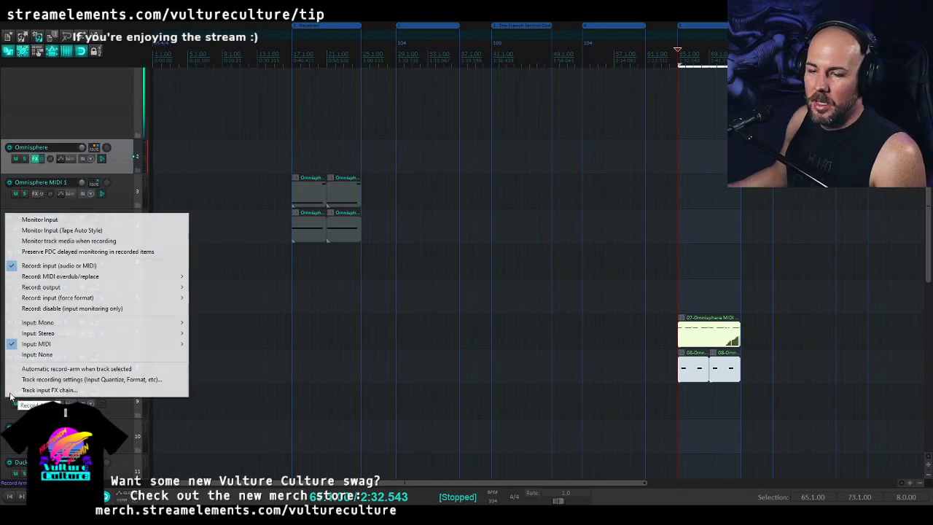
pyautogui.click(66, 219)
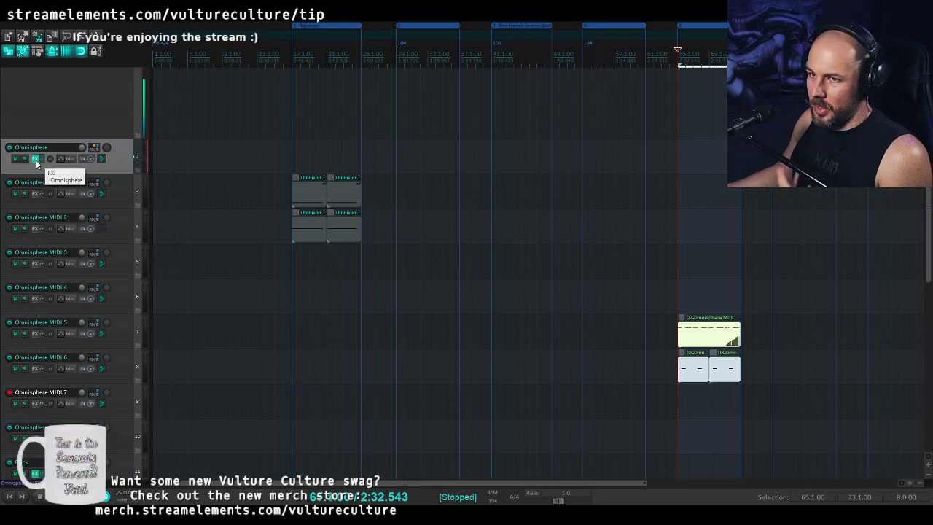
# - Reopen the Omnisphere plugin and bring up layer A of the default patch in part 7
pyautogui.click(35, 159)
pyautogui.click(538, 107)
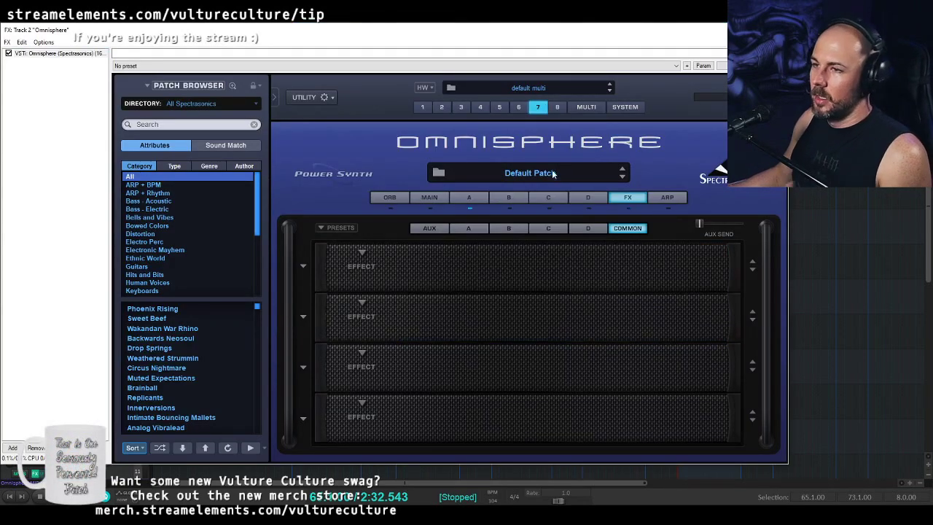
pyautogui.click(469, 197)
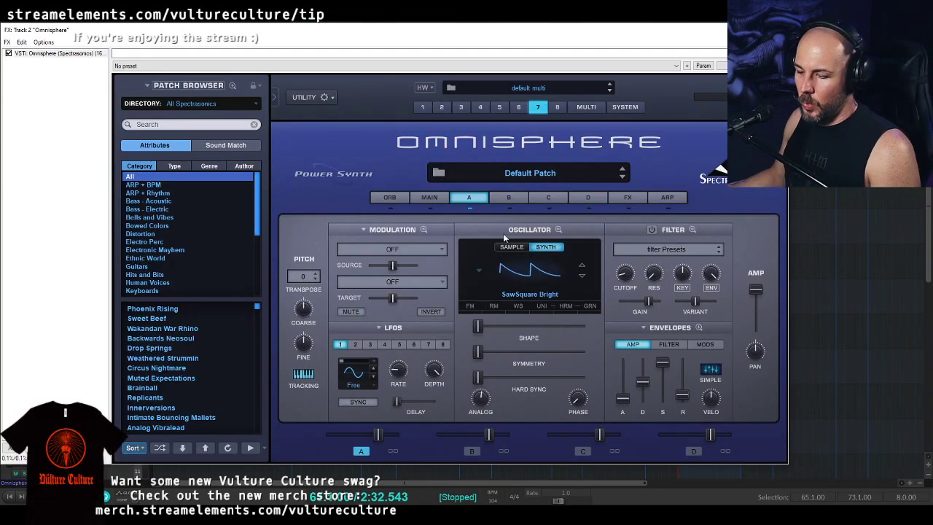
pyautogui.click(430, 198)
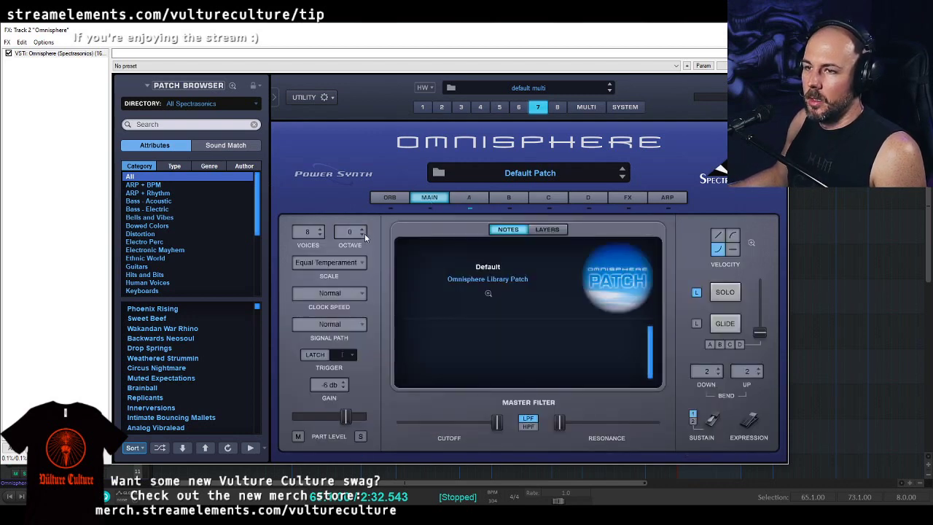
pyautogui.click(468, 197)
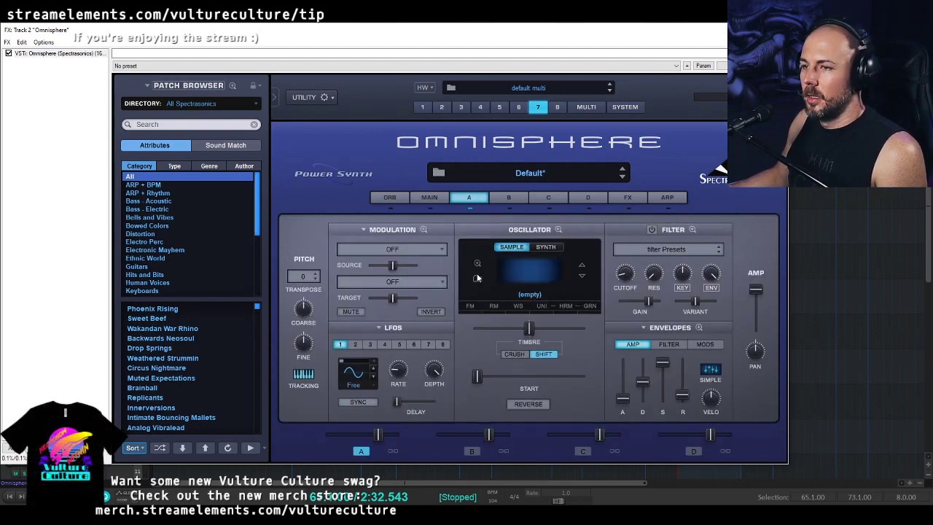
pyautogui.click(477, 278)
pyautogui.click(126, 84)
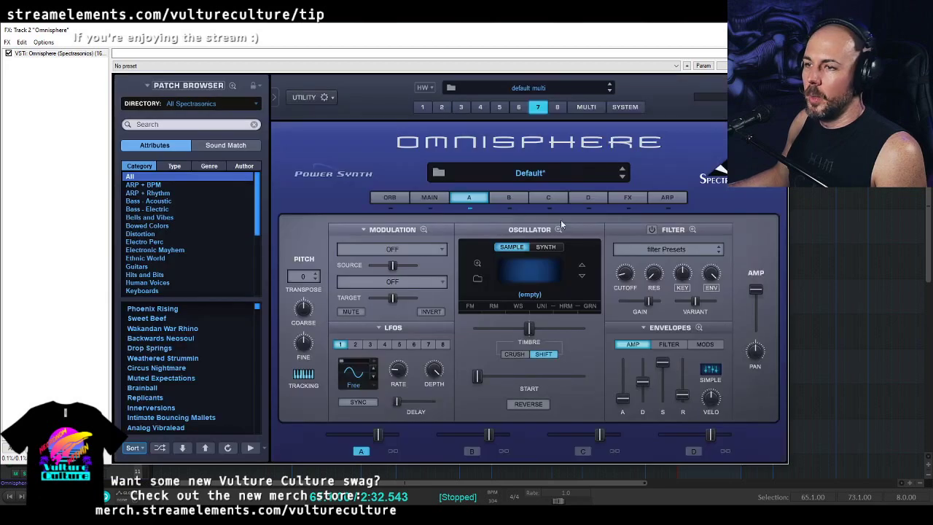
pyautogui.click(546, 246)
# - Set layer A's oscillator in part 7 to the Tumult waveform from the Edgy digital wavetables
pyautogui.click(480, 272)
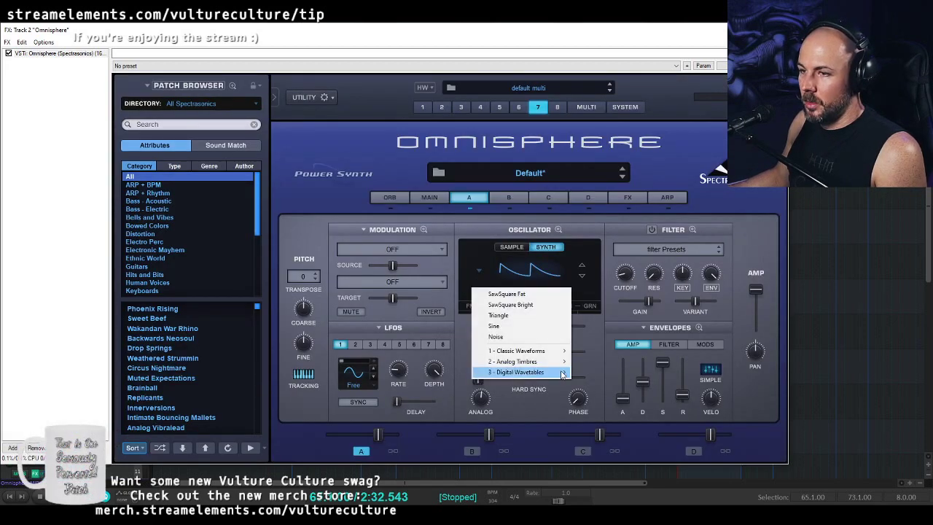
pyautogui.moveTo(539, 372)
pyautogui.moveTo(605, 382)
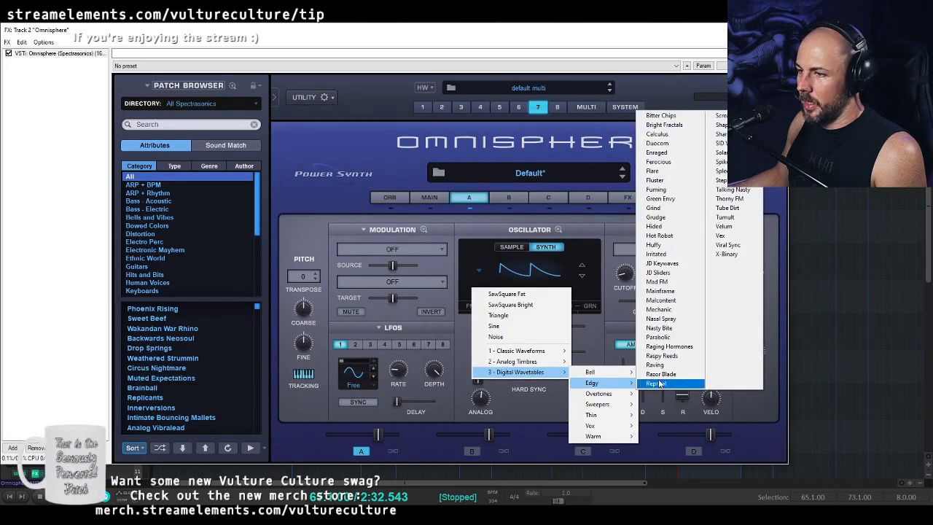
pyautogui.click(746, 223)
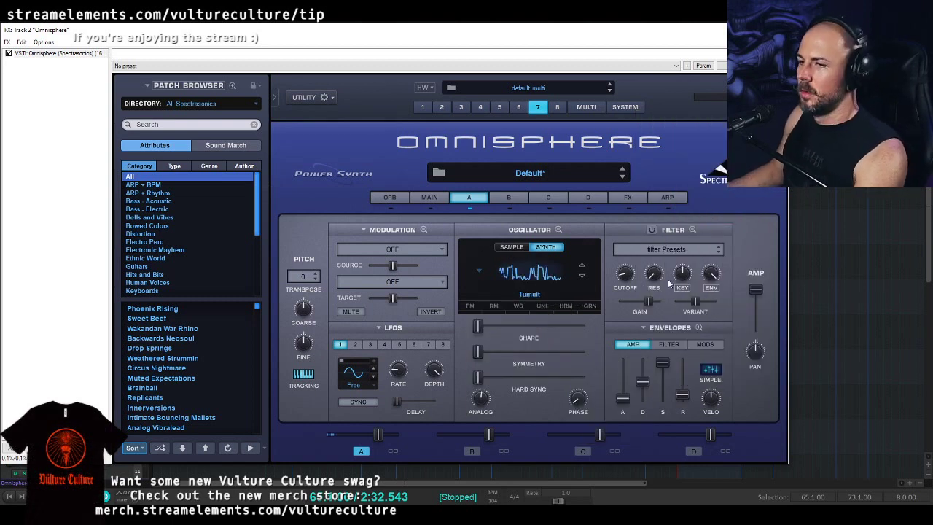
# - Step layer A's oscillator wavetable forward to Thorny FM, trying out the shape control on the wavetables along the way
pyautogui.moveTo(478, 326)
pyautogui.mouseDown()
pyautogui.moveTo(586, 327)
pyautogui.moveTo(484, 326)
pyautogui.moveTo(471, 334)
pyautogui.moveTo(562, 341)
pyautogui.moveTo(474, 342)
pyautogui.moveTo(598, 343)
pyautogui.moveTo(478, 333)
pyautogui.mouseUp()
pyautogui.click(581, 267)
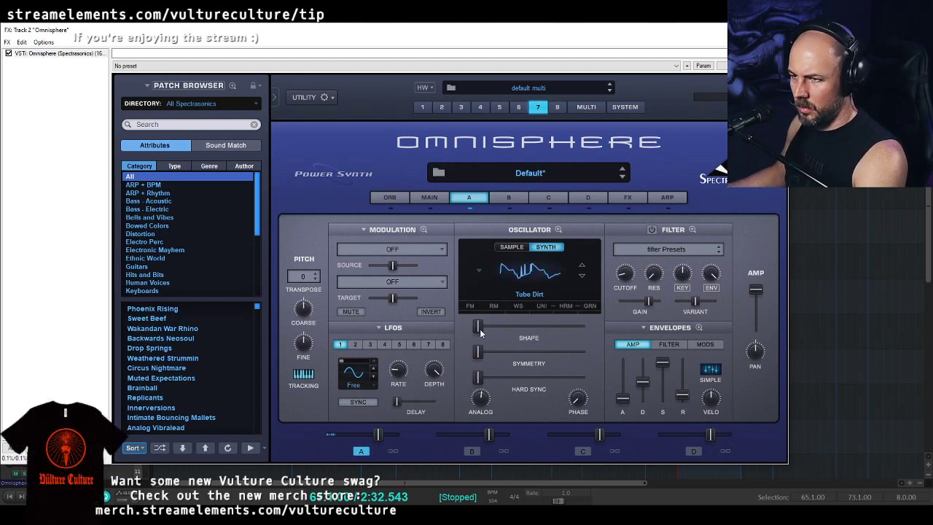
pyautogui.click(582, 268)
pyautogui.moveTo(478, 326)
pyautogui.mouseDown()
pyautogui.moveTo(614, 330)
pyautogui.moveTo(478, 332)
pyautogui.mouseUp()
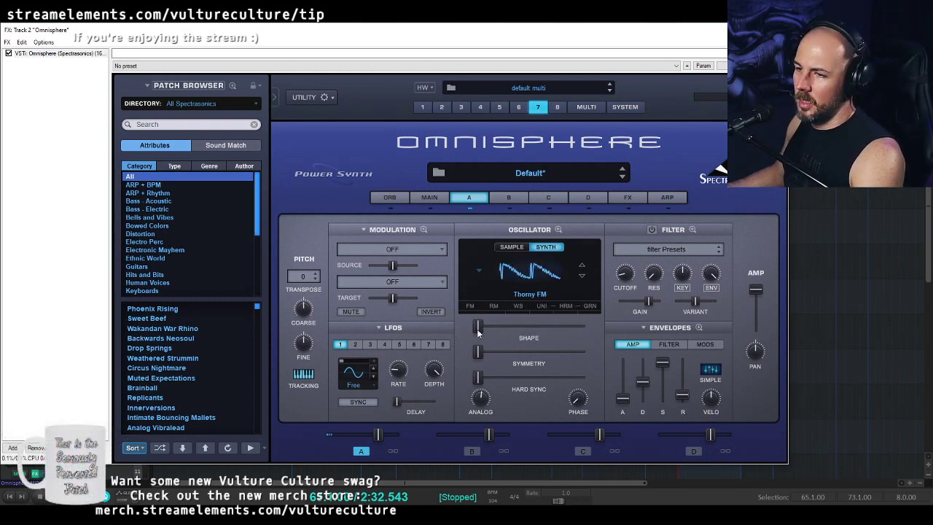
# - Assign an LFO as the modulation source for the oscillator's shape
pyautogui.rightClick(479, 330)
pyautogui.moveTo(555, 357)
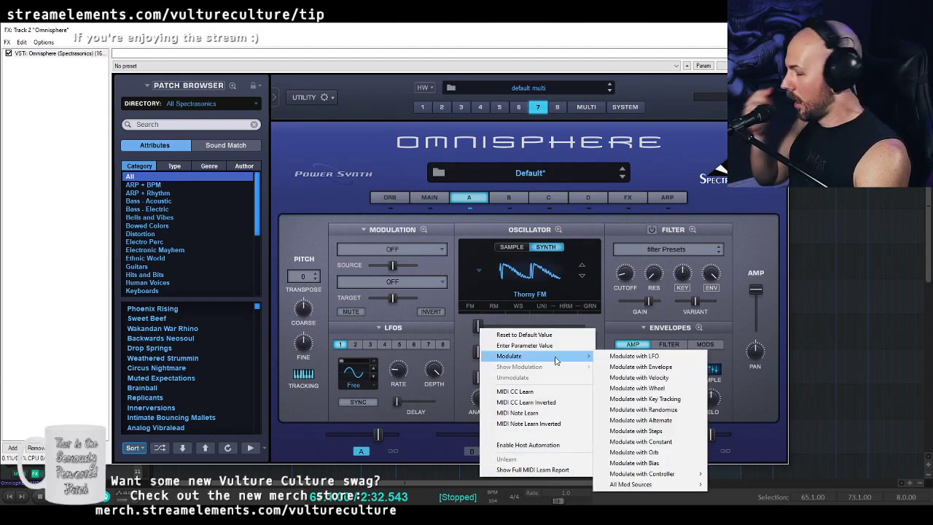
pyautogui.click(611, 357)
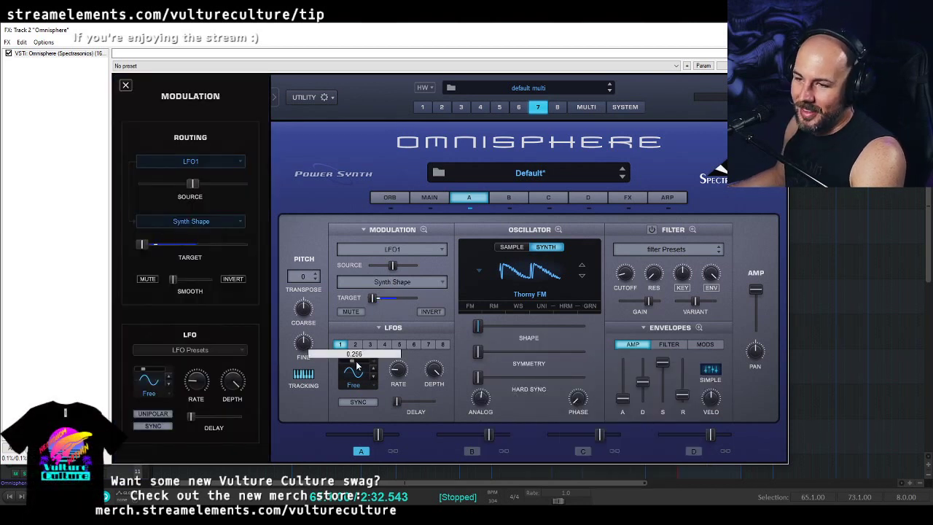
pyautogui.moveTo(361, 368)
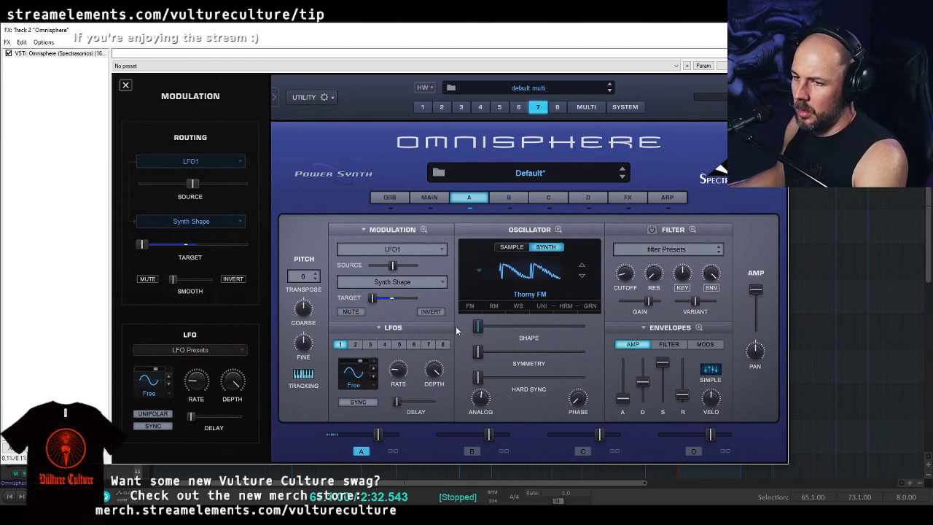
# - Sync LFO 1 to tempo in Note trigger mode, and move the Synth Shape target parameter to its midpoint
pyautogui.click(360, 403)
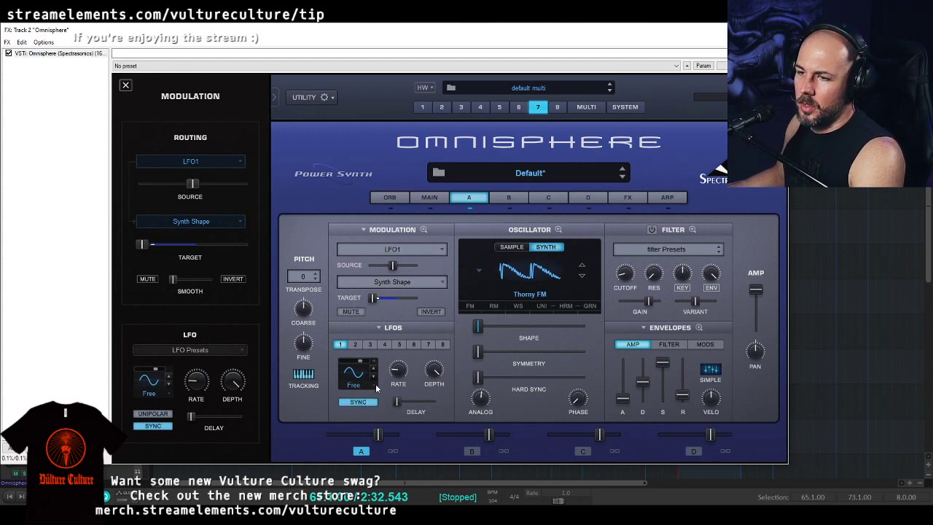
pyautogui.click(377, 389)
pyautogui.click(352, 396)
pyautogui.moveTo(401, 371)
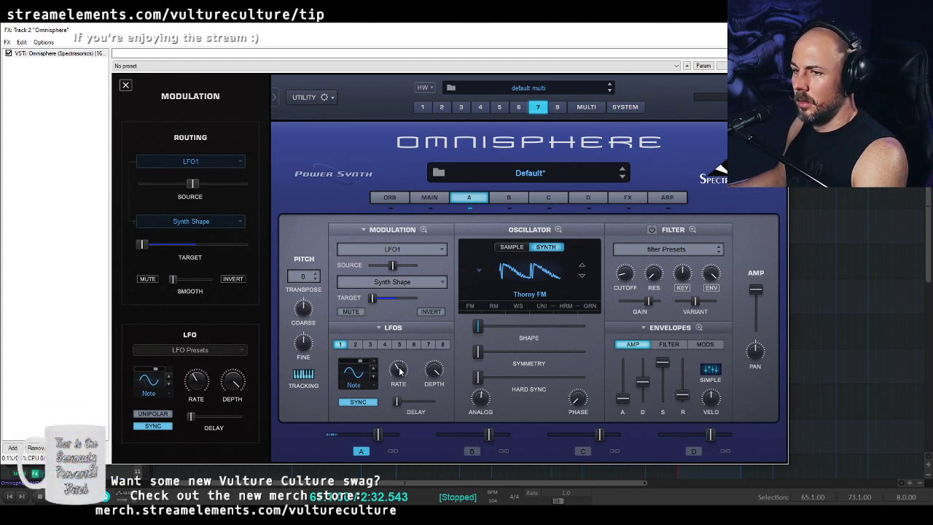
pyautogui.moveTo(371, 301); pyautogui.dragTo(393, 299)
pyautogui.moveTo(413, 266)
pyautogui.mouseDown()
pyautogui.moveTo(392, 267)
pyautogui.moveTo(390, 301)
pyautogui.mouseUp()
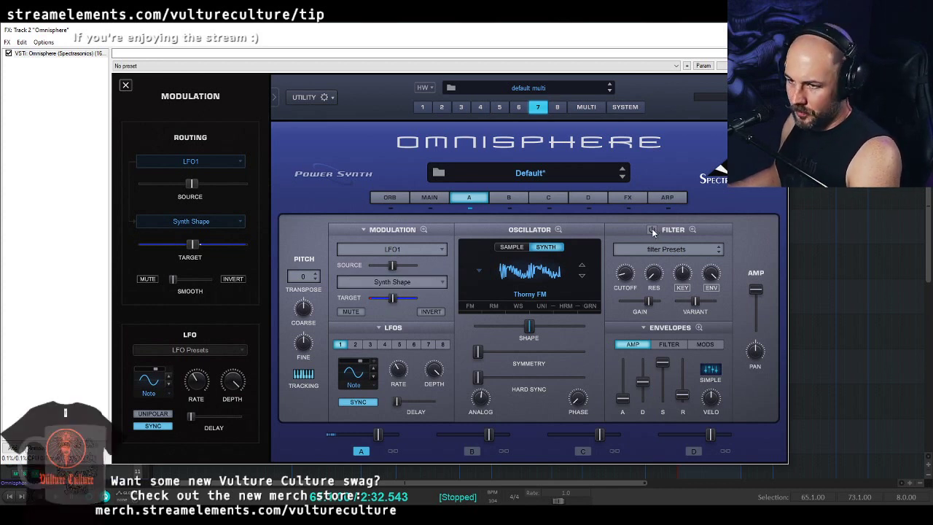
# - Add a second routing in the modulation matrix from LFO1 to the filter cutoff
pyautogui.click(424, 229)
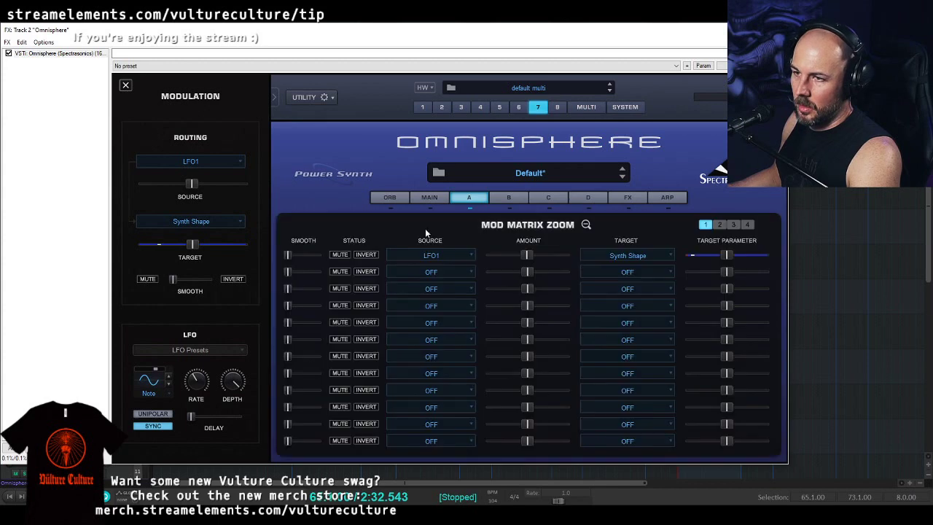
pyautogui.click(446, 272)
pyautogui.click(443, 240)
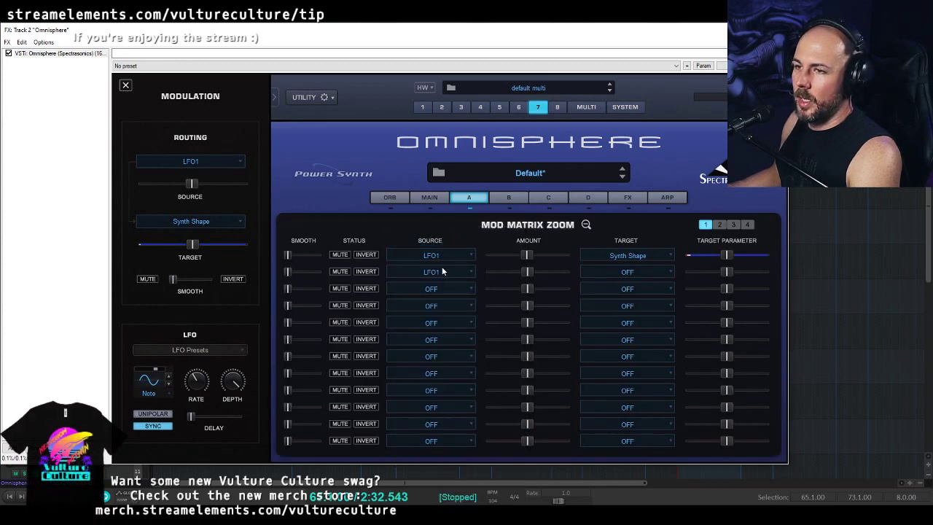
pyautogui.click(659, 273)
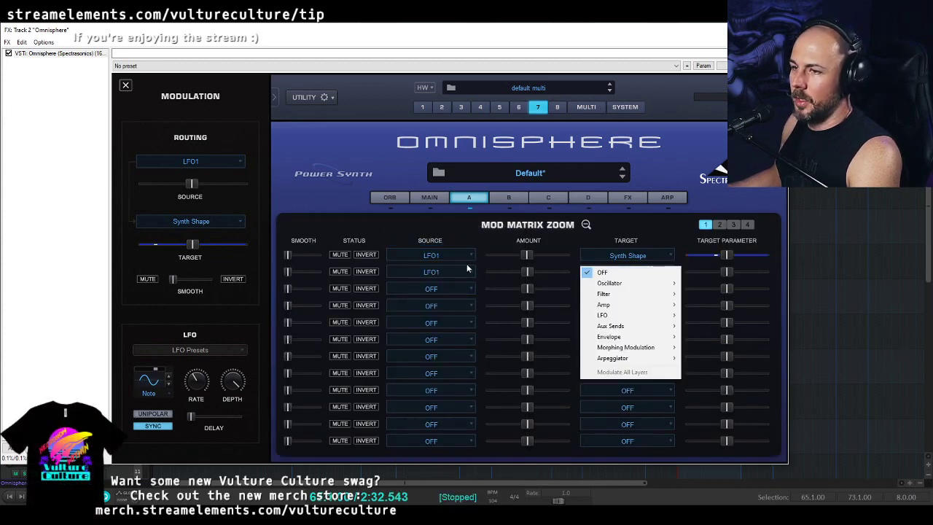
pyautogui.moveTo(604, 294)
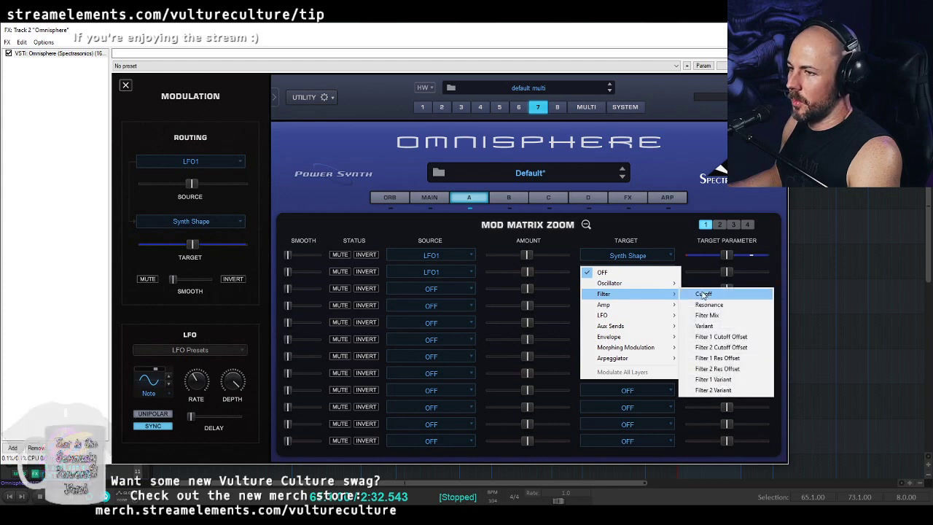
pyautogui.click(700, 292)
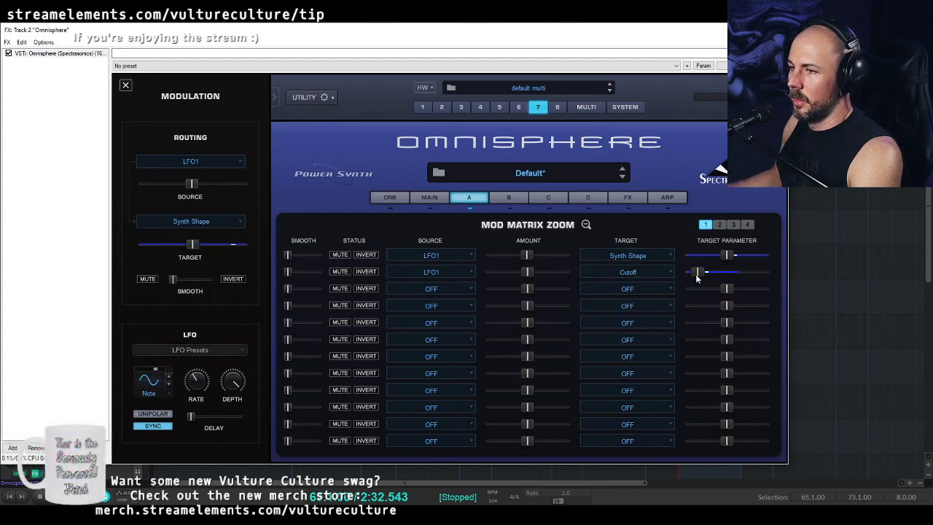
# - Set layer A's filter cutoff to about 2.2 kHz and check the patch's main settings
pyautogui.click(583, 223)
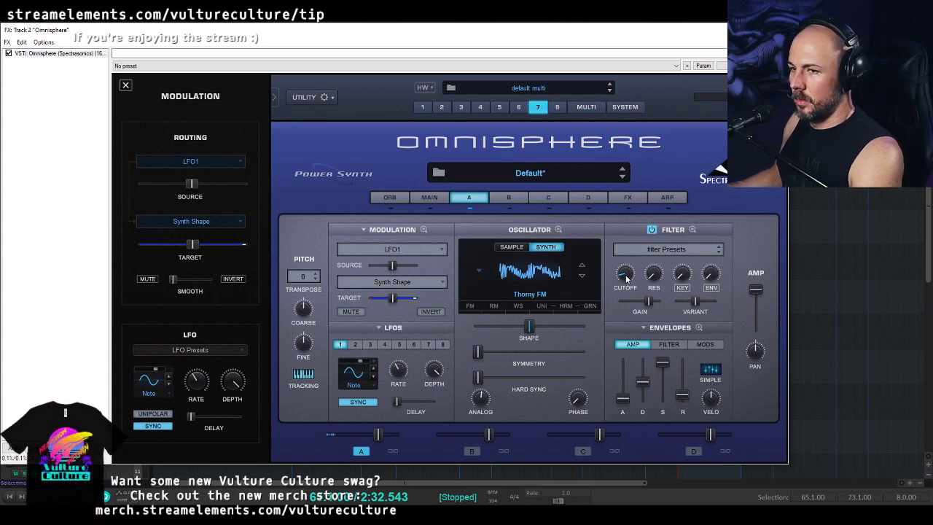
pyautogui.moveTo(626, 278)
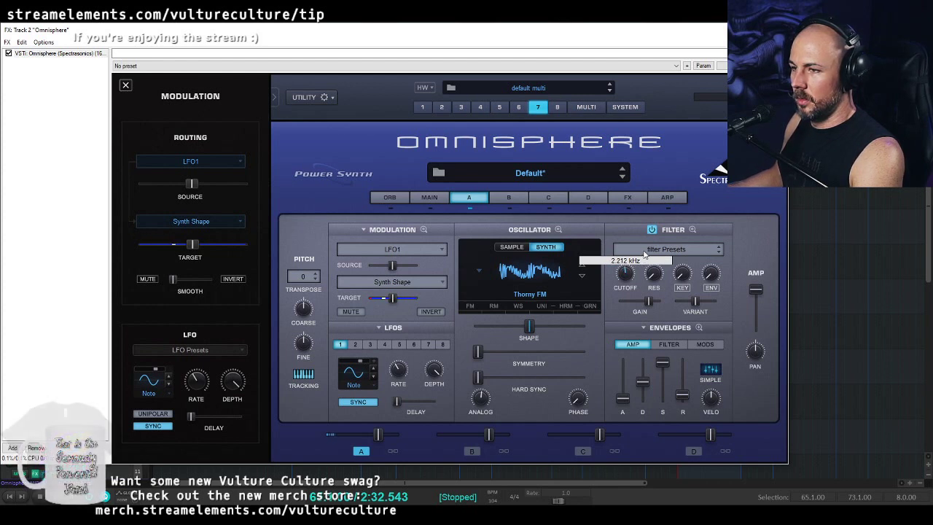
pyautogui.click(430, 197)
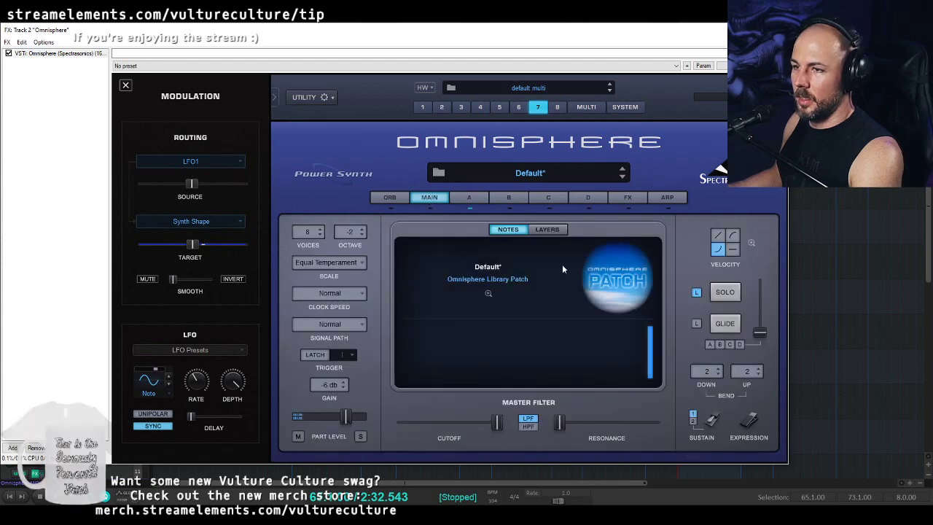
pyautogui.click(468, 198)
# - In layer A's mod matrix, reduce the LFO1-to-Cutoff amount and raise that slot's Cutoff target parameter
pyautogui.click(423, 229)
pyautogui.moveTo(534, 272); pyautogui.dragTo(514, 272)
pyautogui.moveTo(696, 272); pyautogui.dragTo(715, 275)
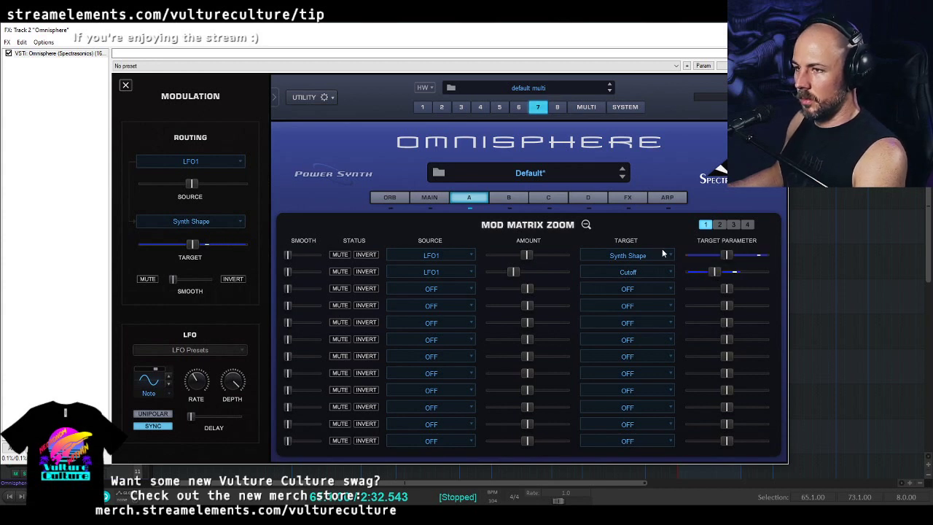
pyautogui.click(586, 224)
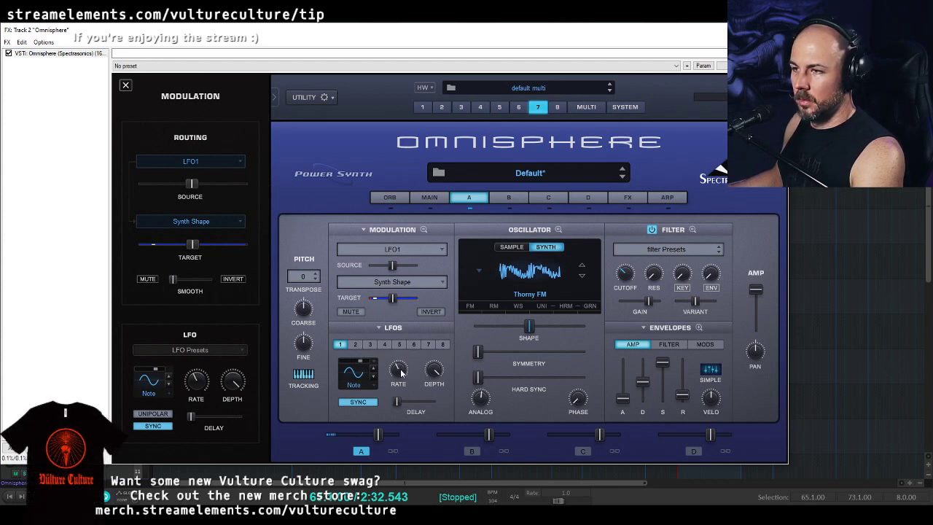
# - Copy LFO 1's settings to LFO 2 and set LFO 2's rate to 1/4 dot
pyautogui.rightClick(349, 334)
pyautogui.click(412, 357)
pyautogui.click(380, 329)
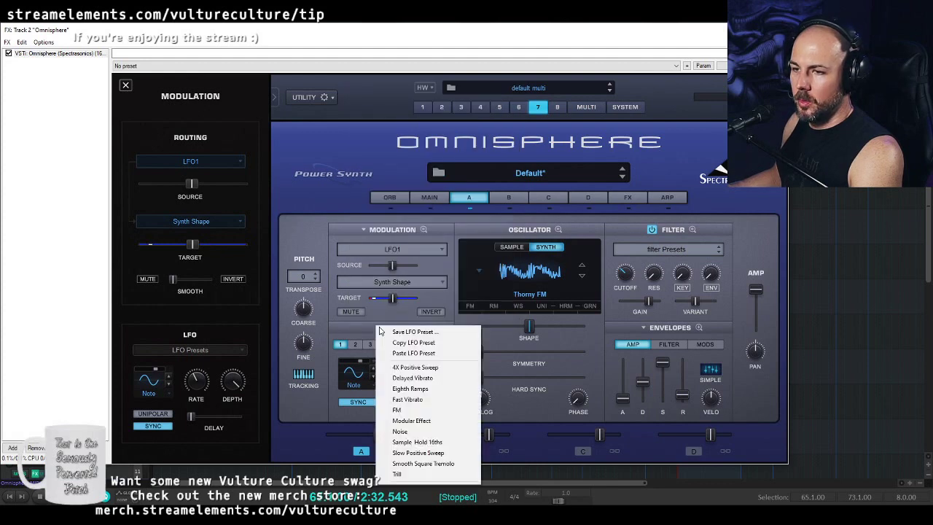
pyautogui.click(438, 343)
pyautogui.click(355, 344)
pyautogui.click(379, 329)
pyautogui.click(397, 355)
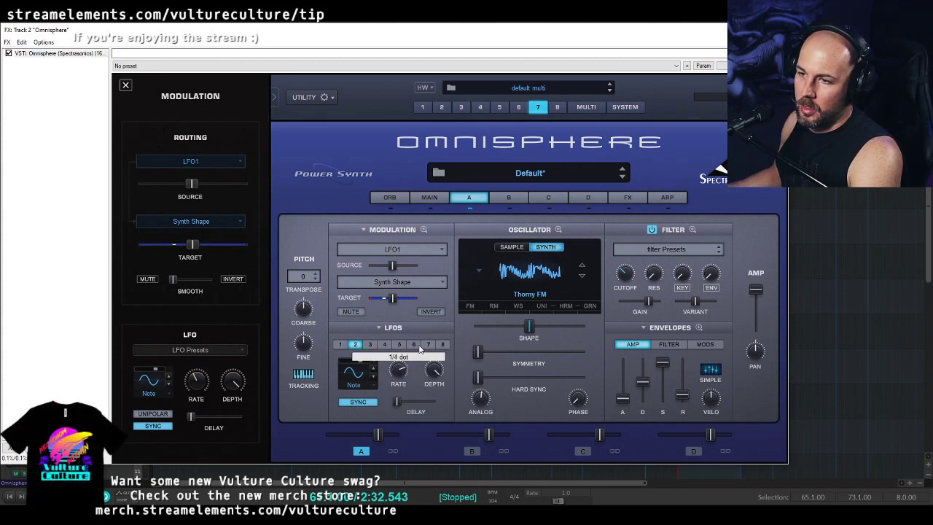
# - Assign LFO2 as source of the third and fourth mod matrix slots, lowering the fourth slot's amount to about 0.308
pyautogui.click(423, 229)
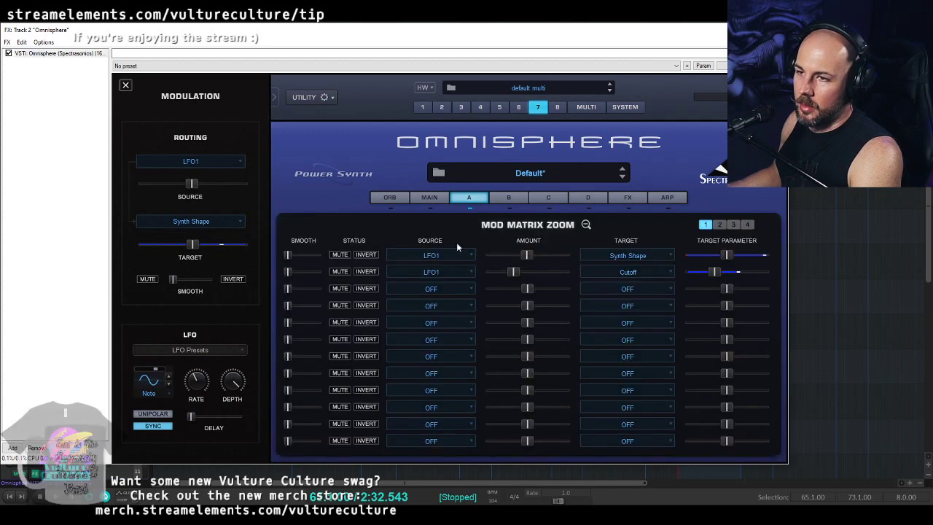
pyautogui.click(460, 291)
pyautogui.click(404, 27)
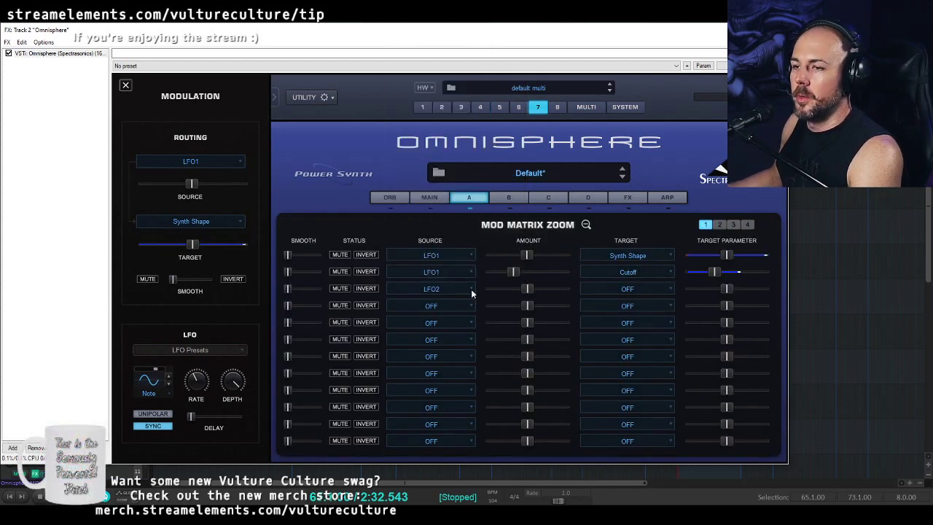
pyautogui.click(458, 306)
pyautogui.click(407, 35)
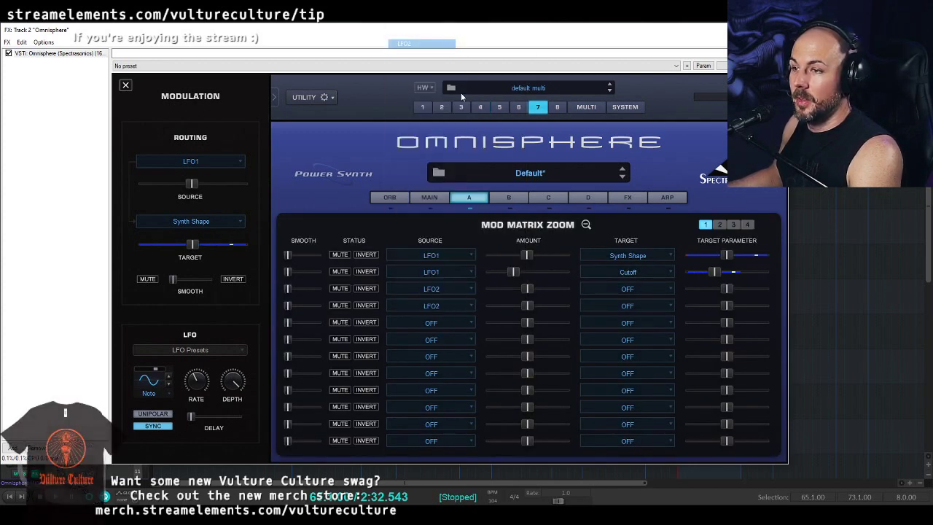
pyautogui.moveTo(528, 307); pyautogui.dragTo(514, 307)
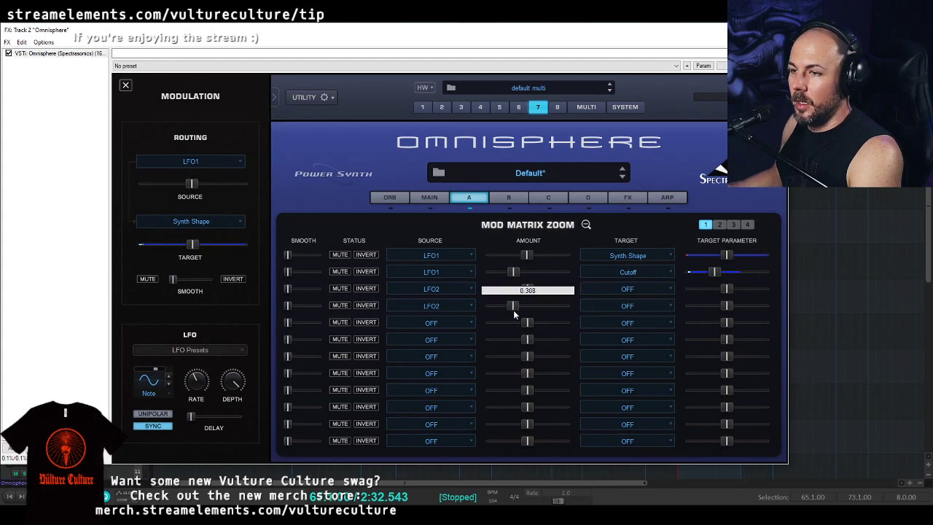
# - Target the third mod matrix slot to Synth Shape and the fourth to the filter's Cutoff
pyautogui.click(627, 289)
pyautogui.moveTo(672, 303)
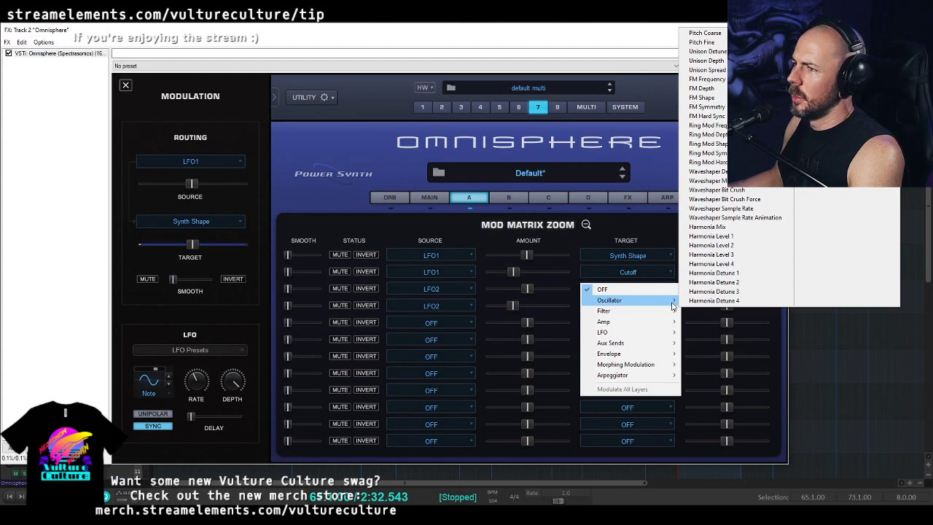
pyautogui.click(705, 15)
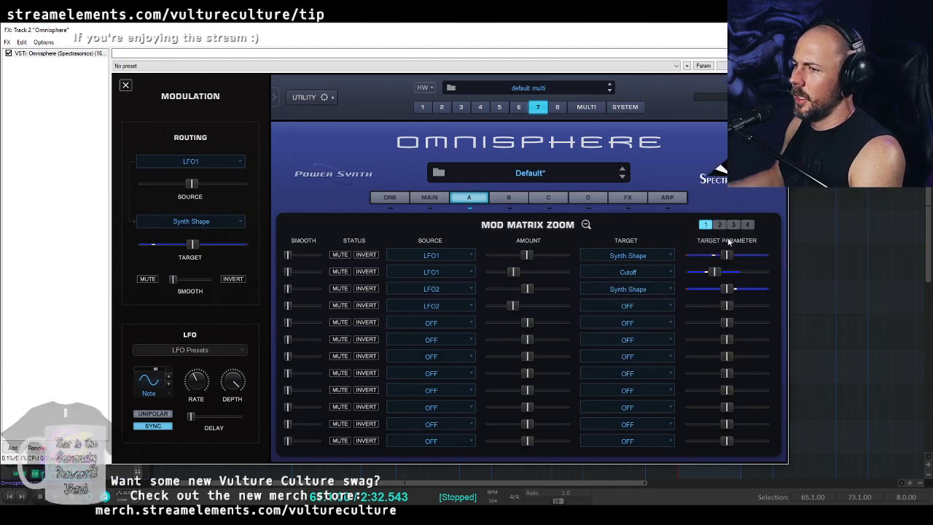
pyautogui.click(649, 308)
pyautogui.moveTo(648, 329)
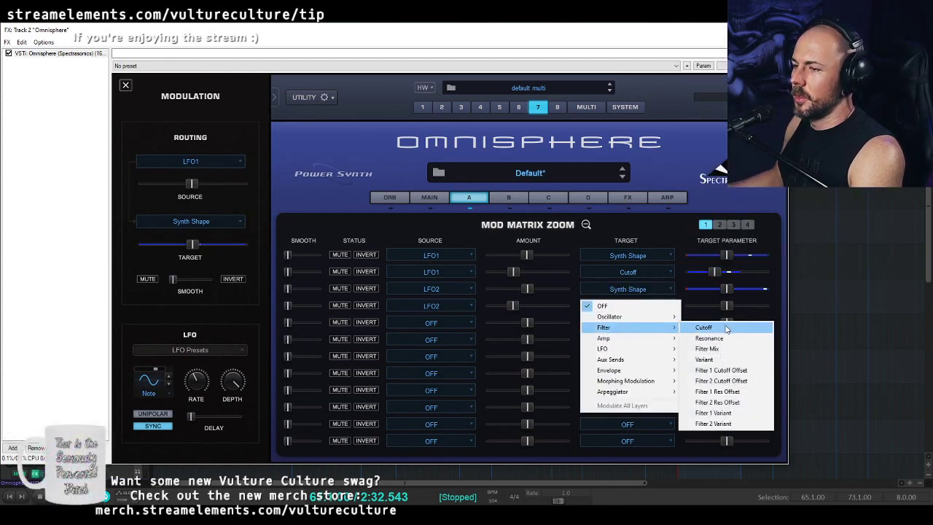
pyautogui.click(707, 327)
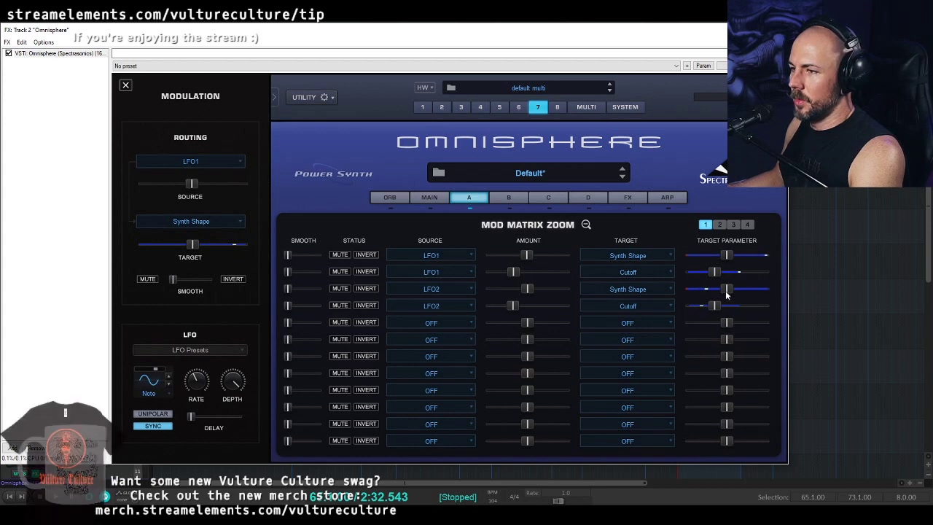
pyautogui.click(586, 225)
# - Enable layer A's waveshaper with Bit Crush at minimum, a raised reducer Sample Rate and the audio path set to Amp
pyautogui.moveTo(405, 376)
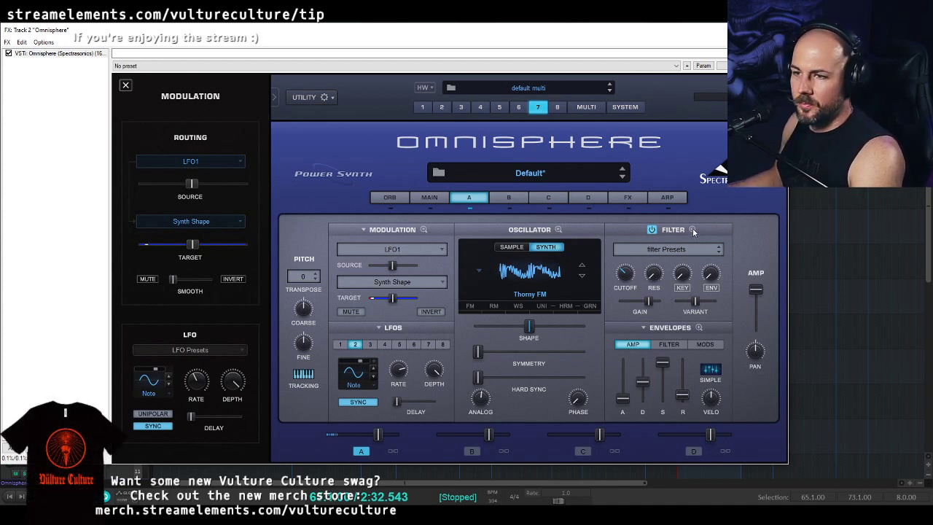
pyautogui.moveTo(654, 280)
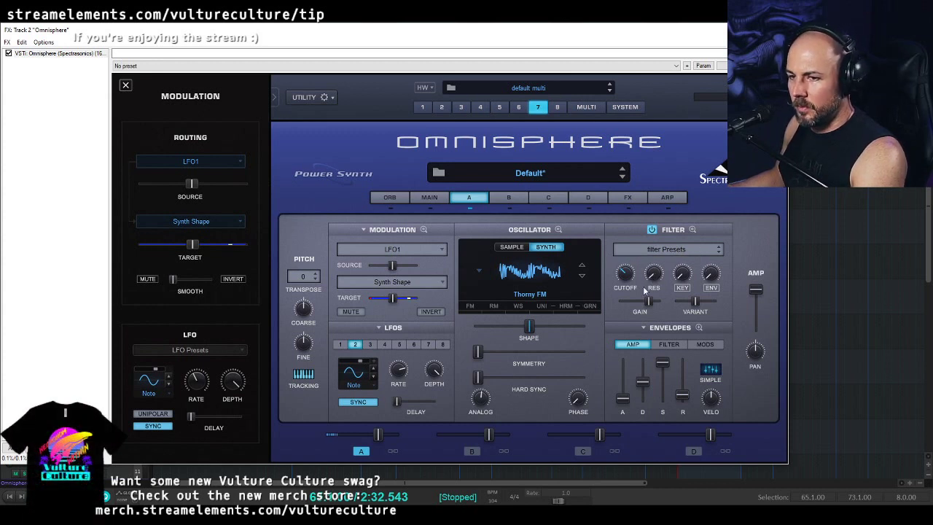
pyautogui.click(515, 307)
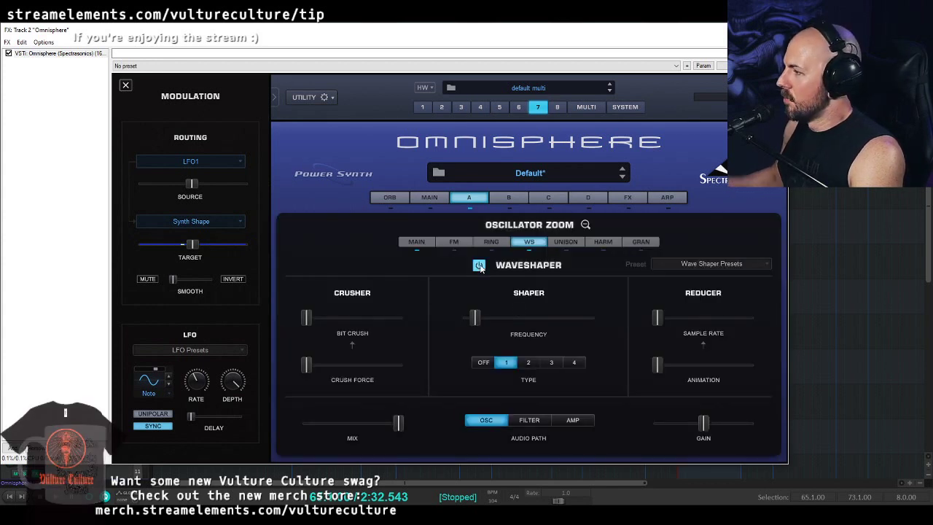
pyautogui.moveTo(306, 320)
pyautogui.mouseDown()
pyautogui.moveTo(419, 321)
pyautogui.moveTo(301, 321)
pyautogui.mouseUp()
pyautogui.moveTo(668, 319); pyautogui.dragTo(699, 330)
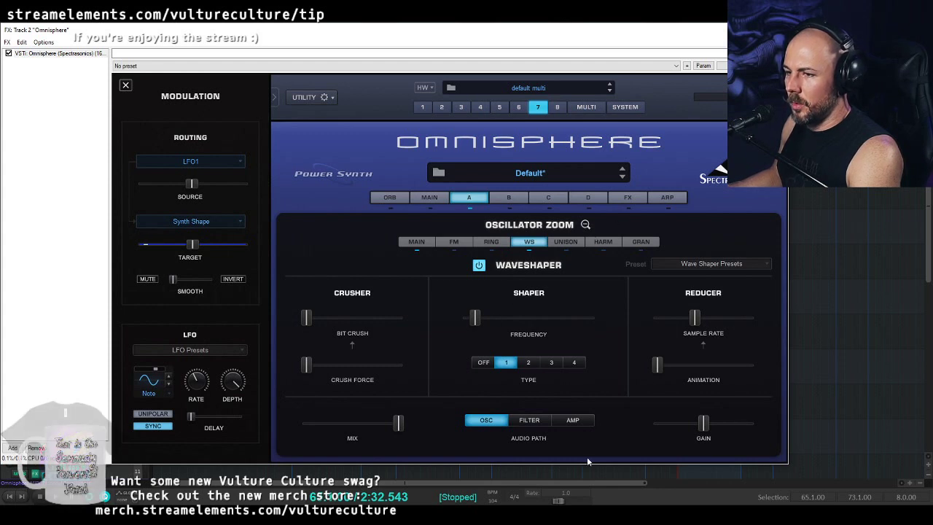
pyautogui.click(573, 421)
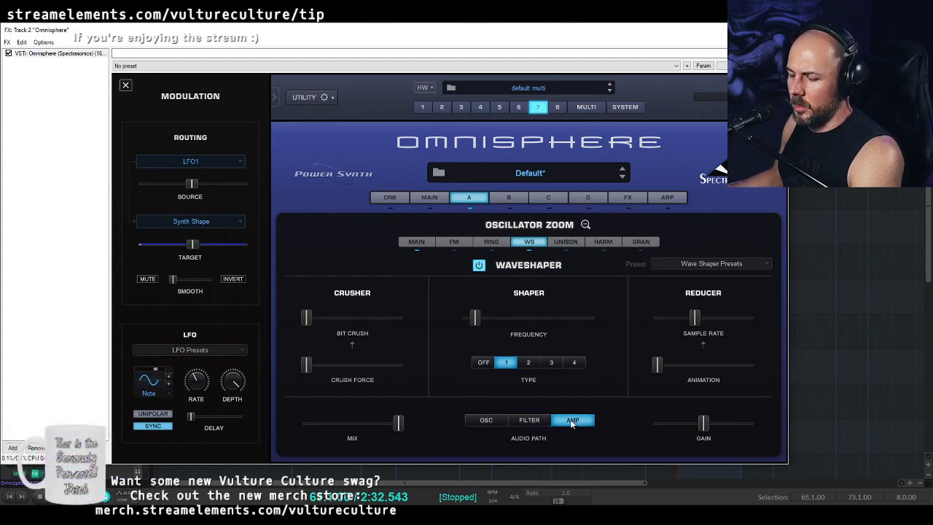
pyautogui.moveTo(306, 318); pyautogui.dragTo(252, 316)
# - Raise layer A's filter cutoff and close the Omnisphere plugin window
pyautogui.click(585, 226)
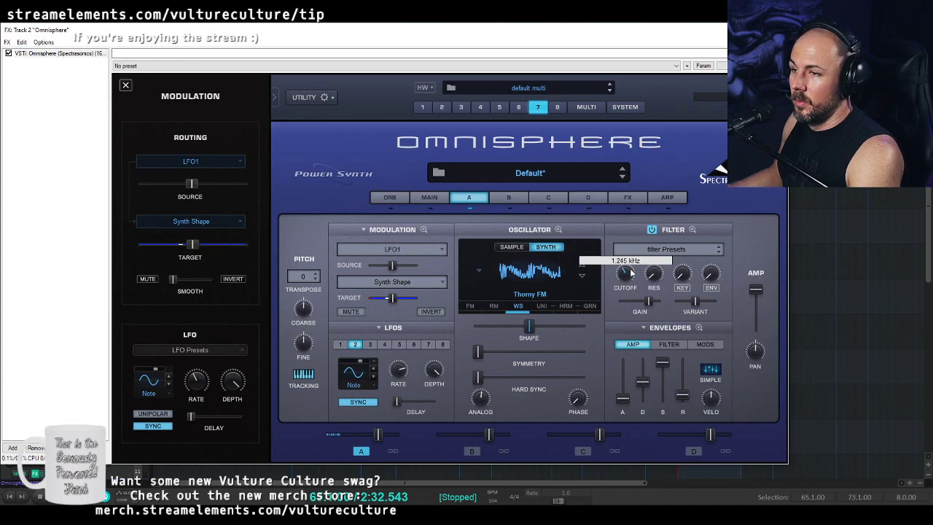
pyautogui.scroll(3, 625, 273)
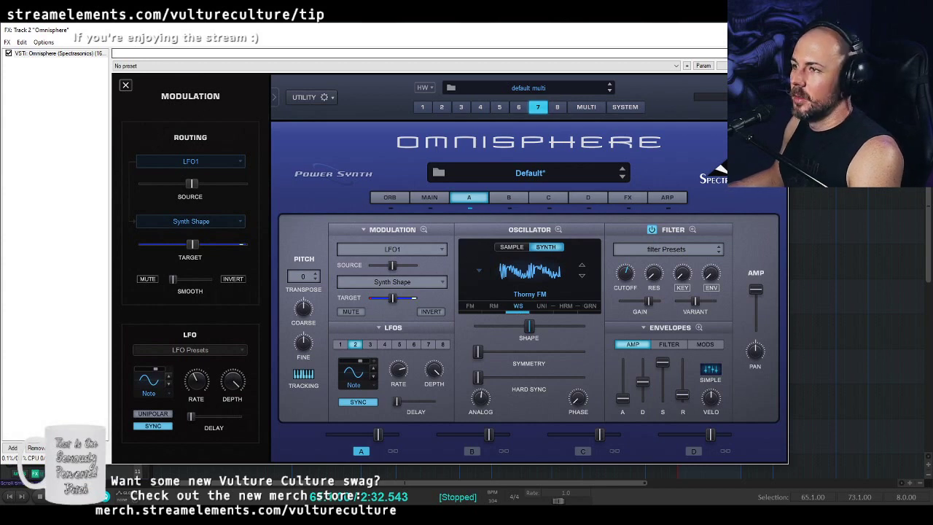
pyautogui.click(777, 30)
# - Create an eight-bar MIDI item from bar 77 on the Omnisphere MIDI 7 track and open it for editing
pyautogui.click(775, 227)
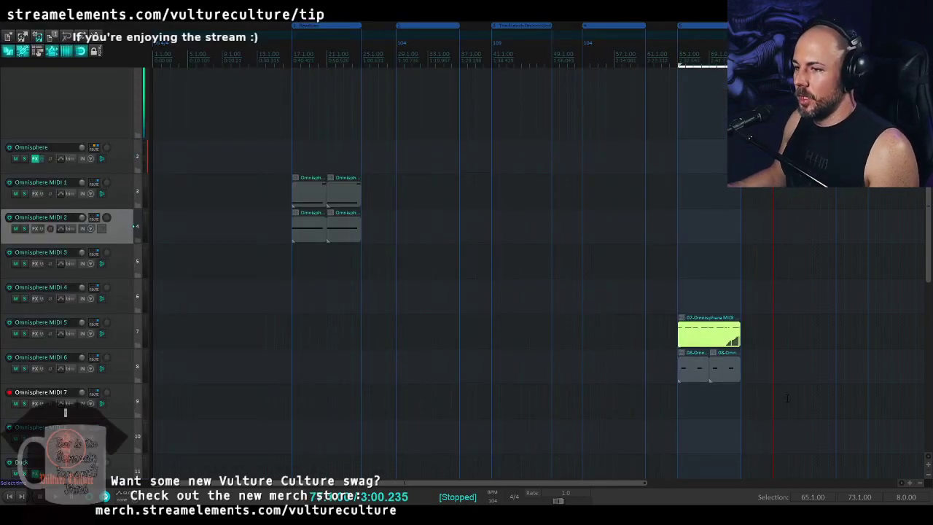
pyautogui.moveTo(777, 401); pyautogui.dragTo(835, 400)
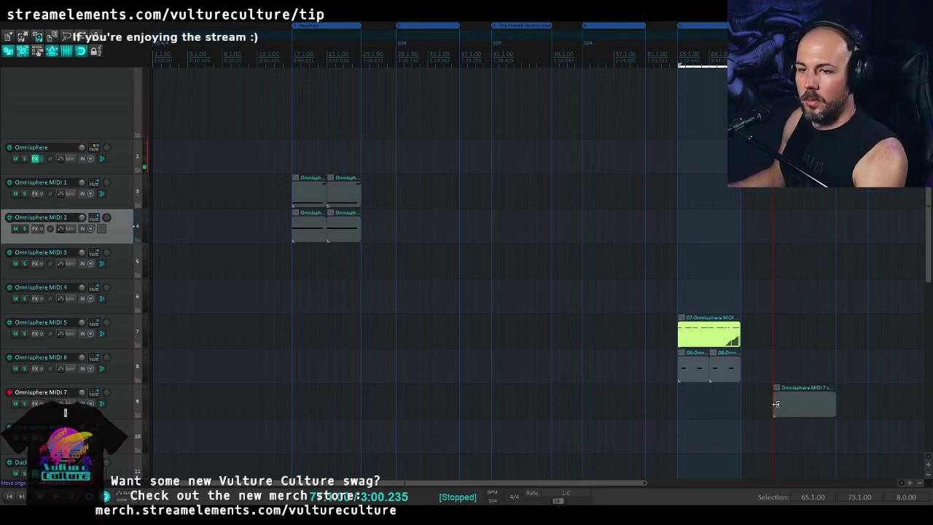
pyautogui.doubleClick(778, 405)
# - Draw a one-bar F3 note at bar 77 and repeat it at bars 78 and 79
pyautogui.click(54, 233)
pyautogui.click(59, 169)
pyautogui.moveTo(66, 162)
pyautogui.mouseDown()
pyautogui.moveTo(223, 163)
pyautogui.moveTo(143, 161)
pyautogui.mouseUp()
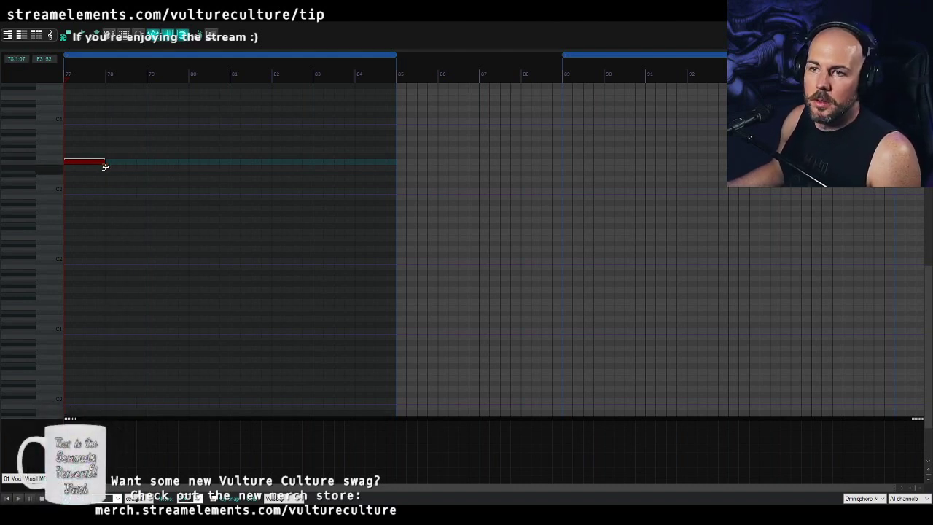
pyautogui.press('s')
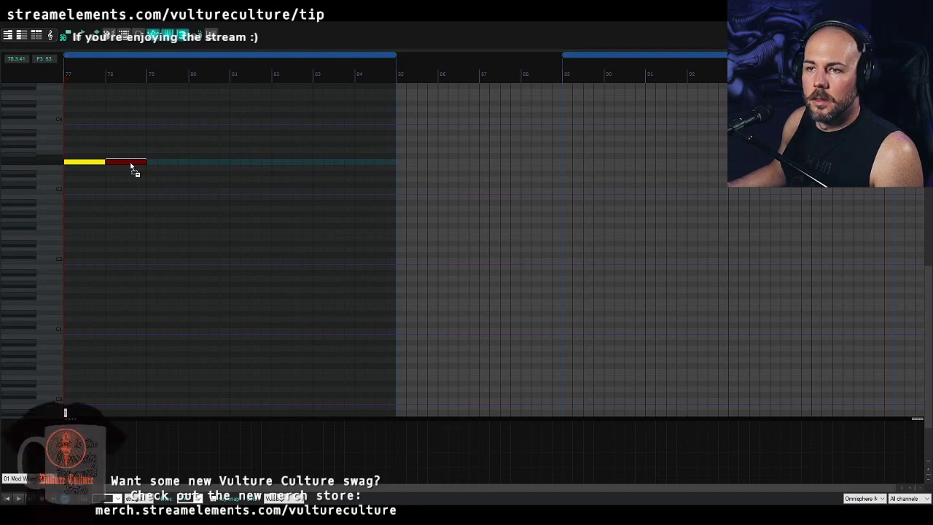
pyautogui.click(175, 166)
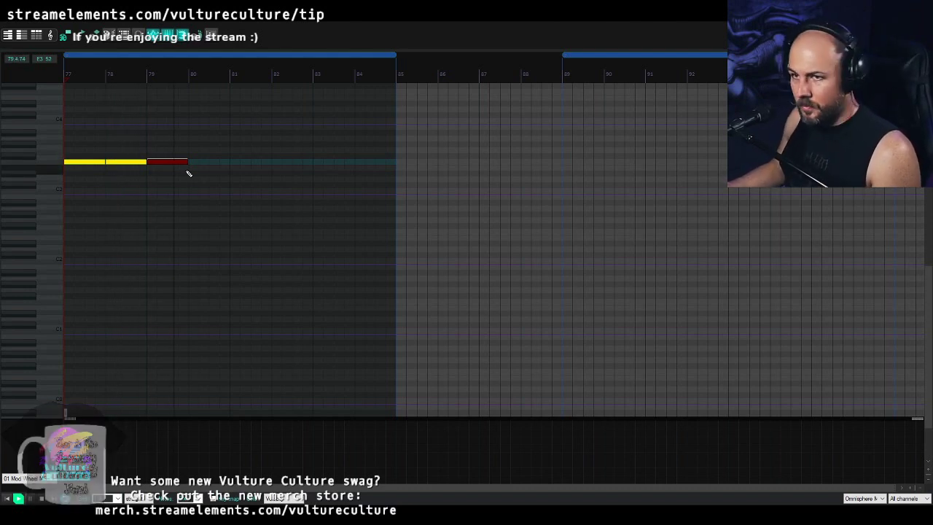
# - Add a fourth one-bar note at bar 80, copy the four-note phrase to bars 81 to 84, and close the editor
pyautogui.click(208, 163)
pyautogui.moveTo(211, 163); pyautogui.dragTo(95, 168)
pyautogui.moveTo(92, 162); pyautogui.dragTo(255, 161)
pyautogui.press('Escape')
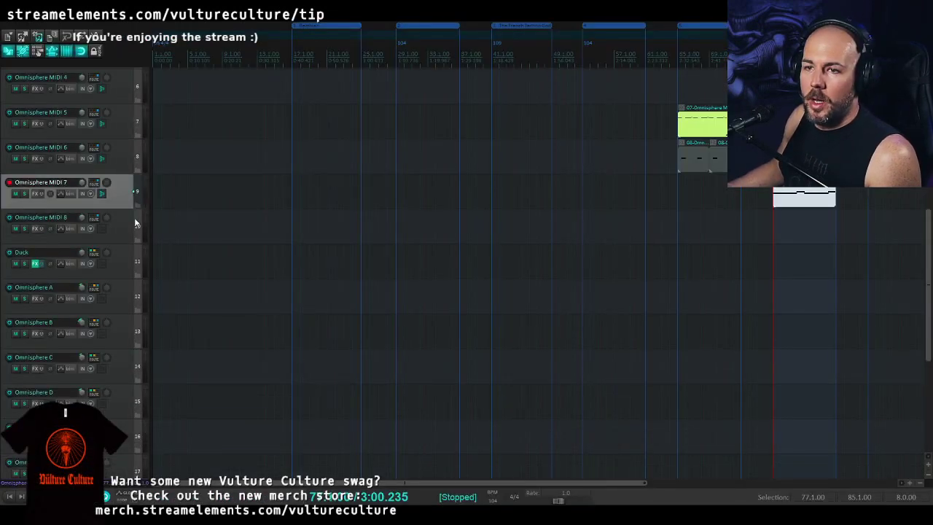
# - Route Omnisphere G to the Duck track with its master send disabled, and play back the selected bars
pyautogui.scroll(-5, 221, 349)
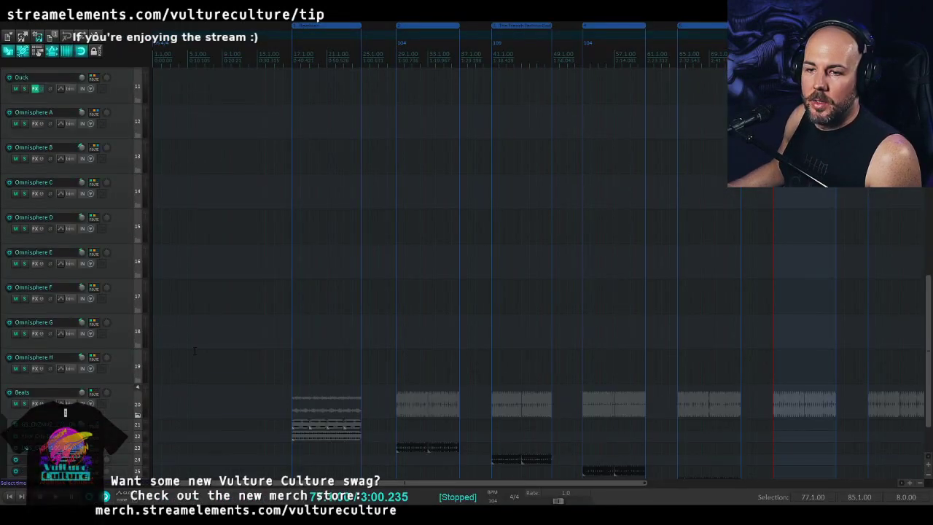
pyautogui.click(65, 333)
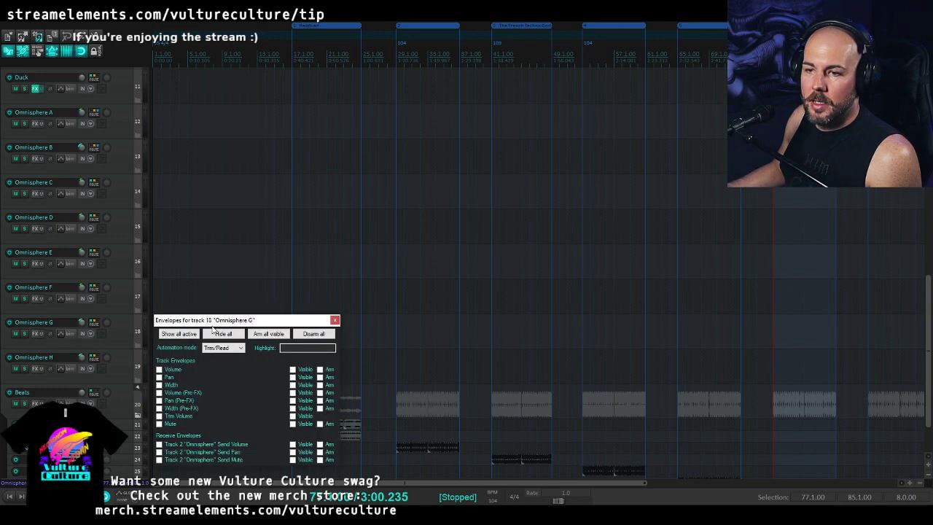
pyautogui.click(94, 323)
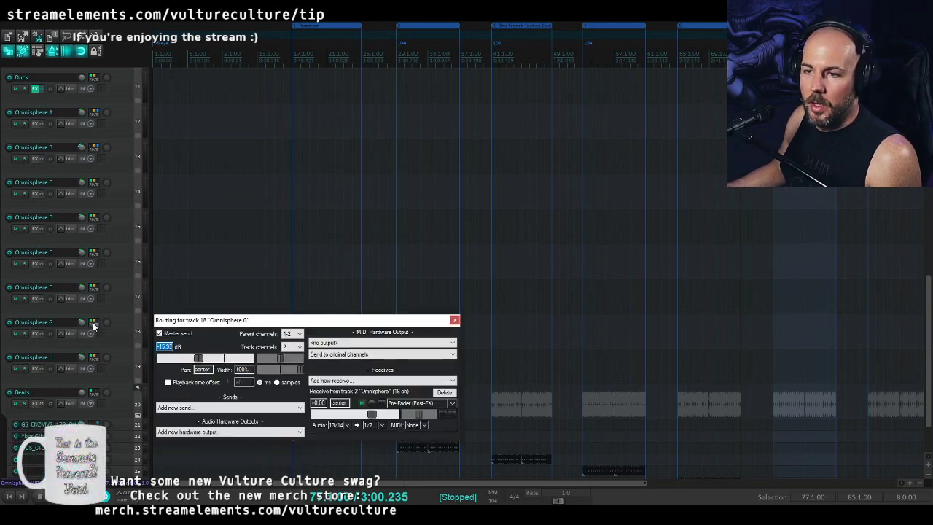
pyautogui.click(218, 407)
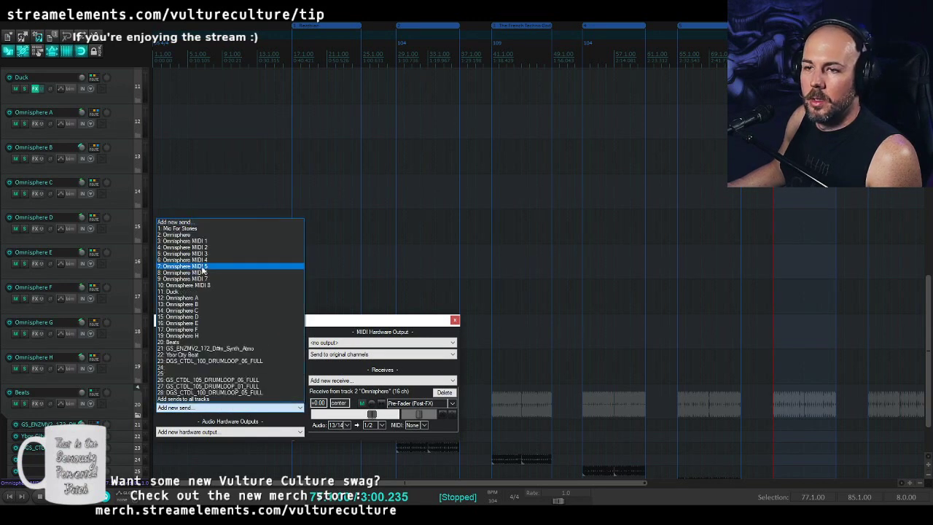
pyautogui.click(190, 292)
pyautogui.press('space')
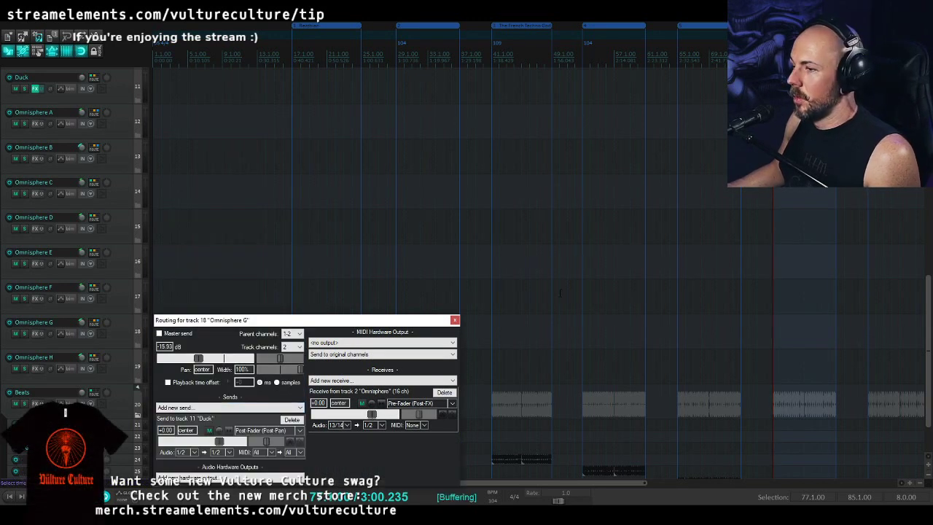
pyautogui.click(455, 320)
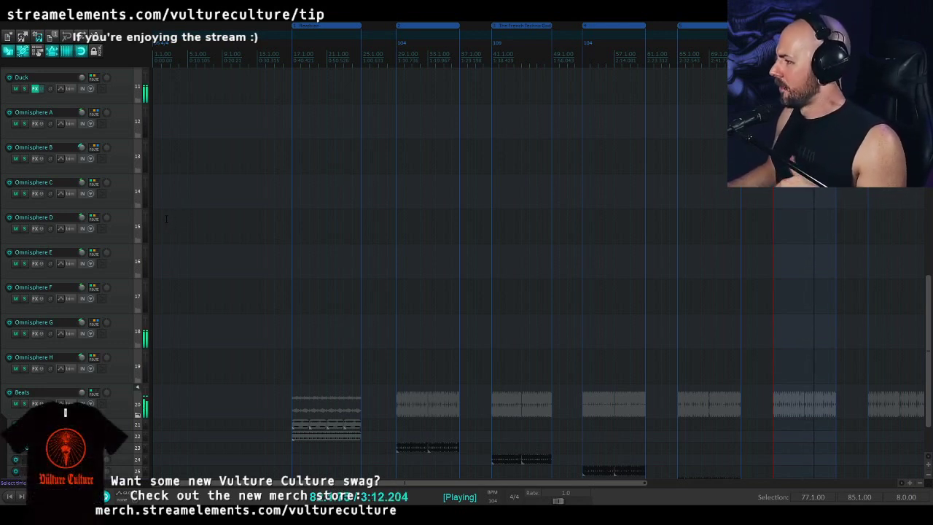
pyautogui.scroll(5, 186, 231)
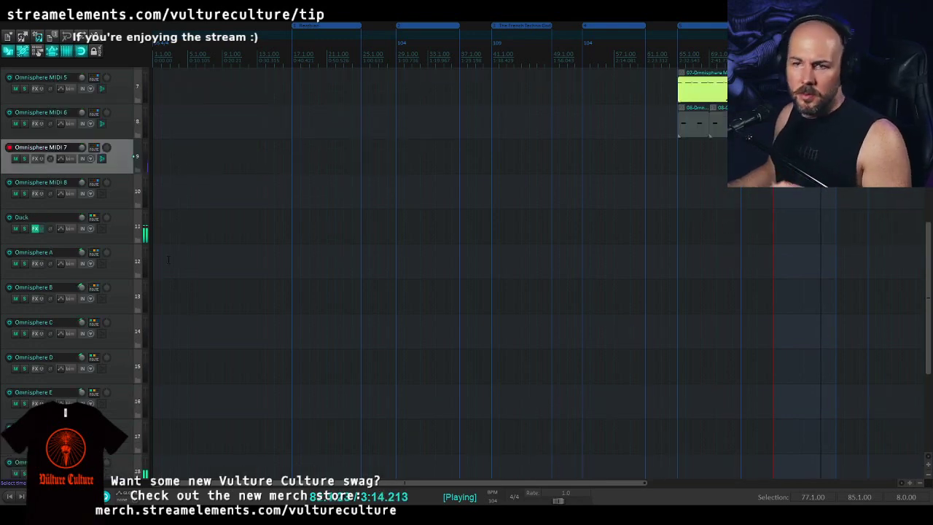
# - Open the Omnisphere plugin on part 7, stop playback, and enable layer B with layer A switched off
pyautogui.click(35, 123)
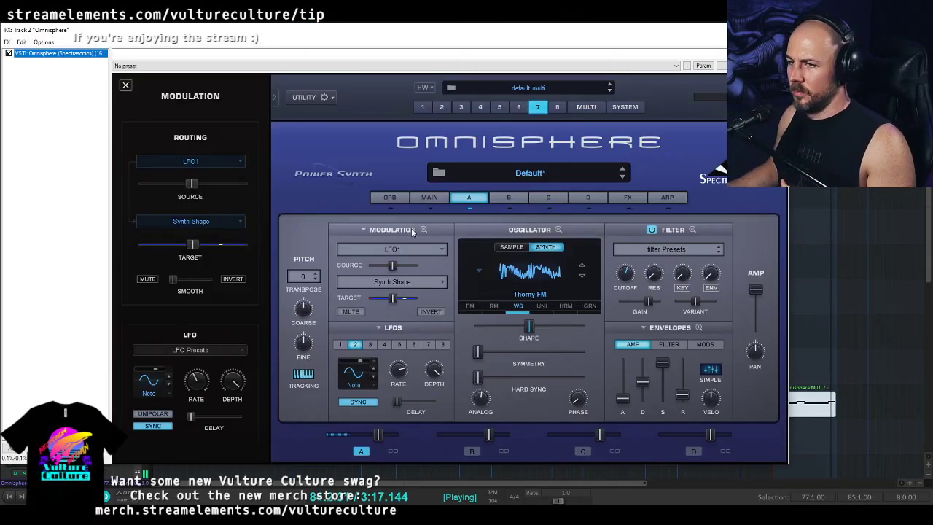
pyautogui.click(508, 197)
pyautogui.press('space')
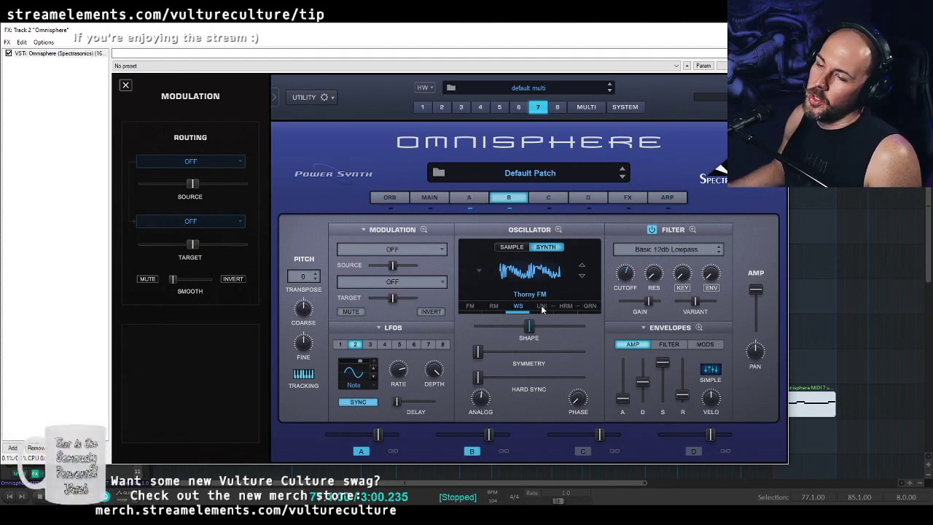
pyautogui.click(470, 209)
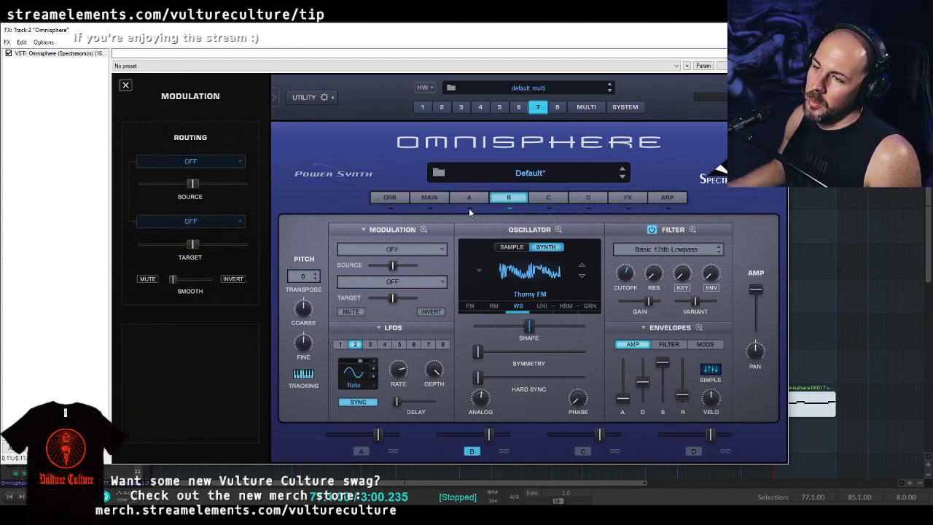
# - Enable Harmonia on layer B's oscillator, detune voice 2 to 0.505, and pan voices 1 and 2 hard to opposite sides
pyautogui.click(545, 305)
pyautogui.click(603, 241)
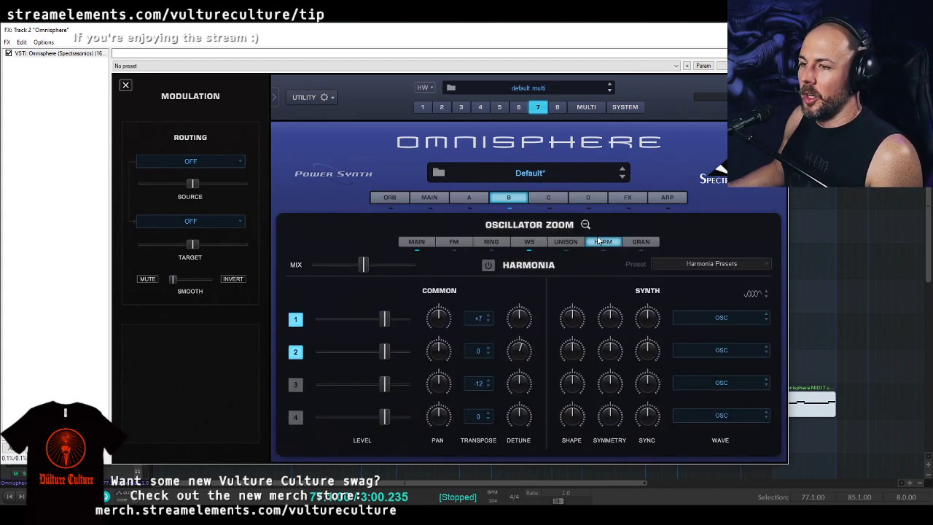
pyautogui.click(489, 265)
pyautogui.moveTo(524, 352)
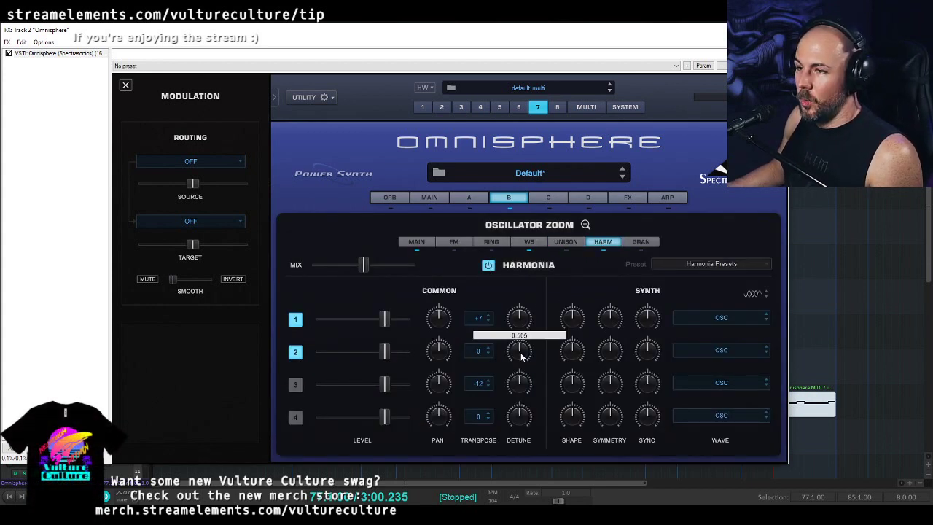
pyautogui.moveTo(441, 315); pyautogui.dragTo(464, 218)
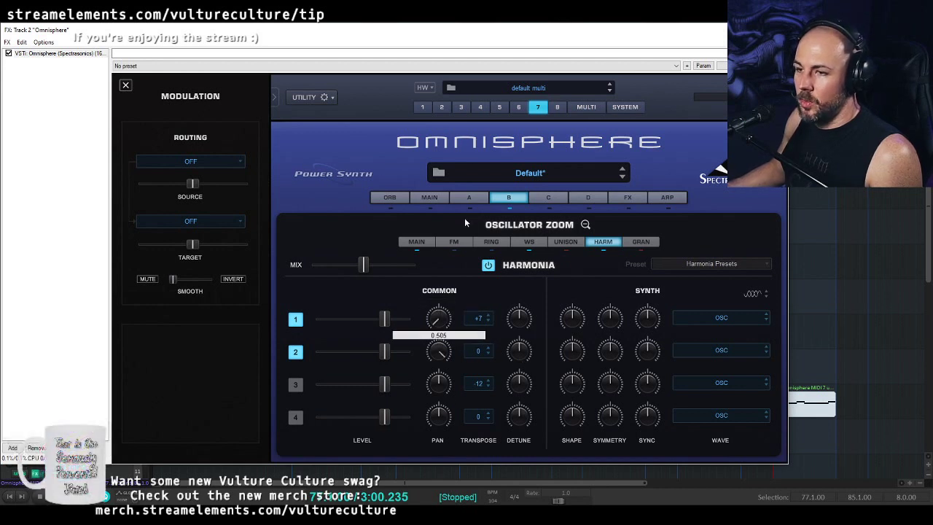
# - Set Harmonia voice 1's transpose to 0 and the Harmonia mix to 1.000, then leave the oscillator zoom
pyautogui.click(481, 319)
pyautogui.click(484, 260)
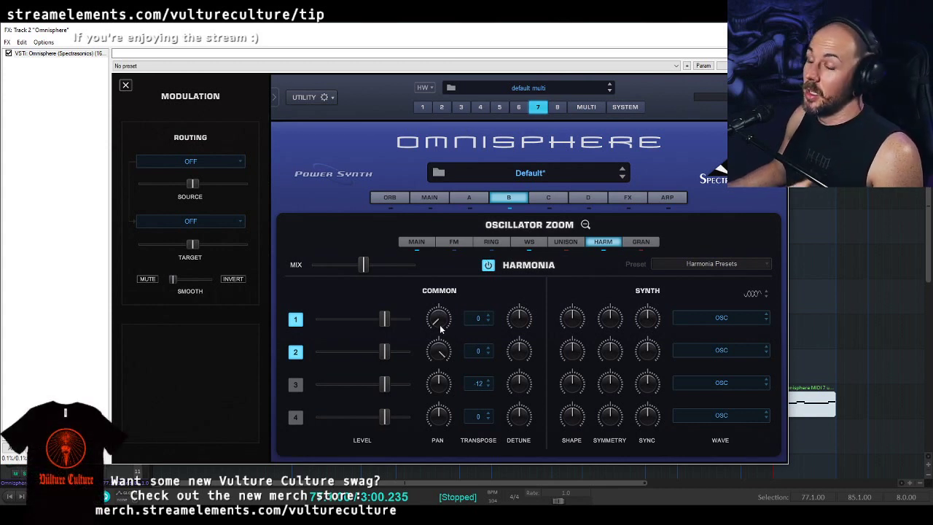
pyautogui.moveTo(366, 266); pyautogui.dragTo(271, 263)
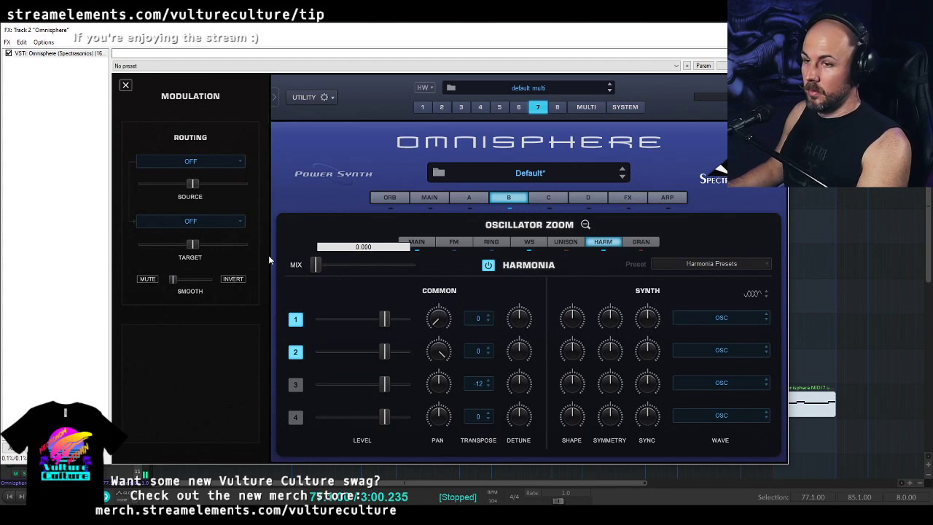
pyautogui.moveTo(268, 257); pyautogui.dragTo(409, 288)
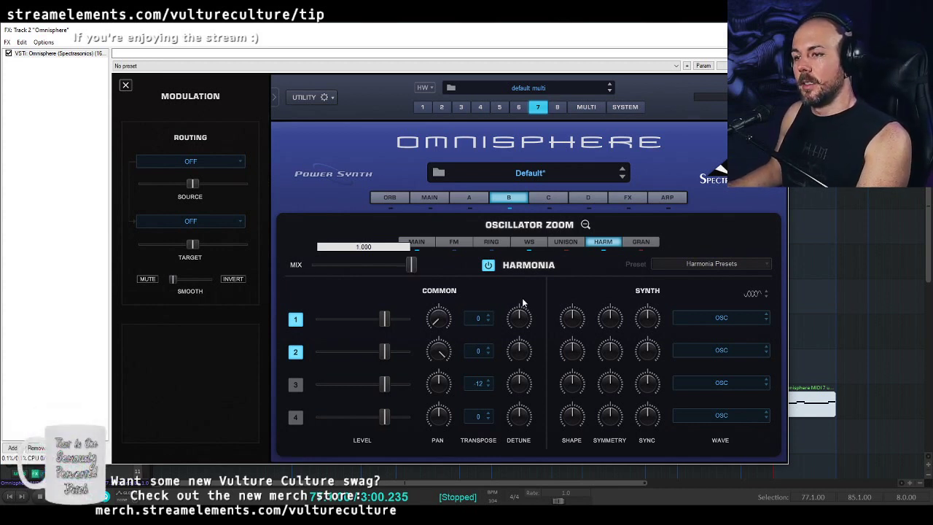
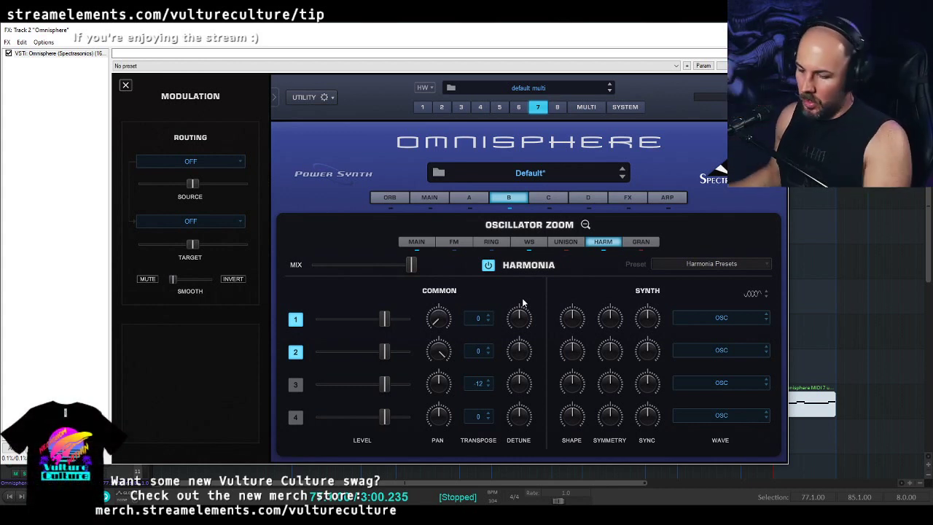
pyautogui.click(586, 225)
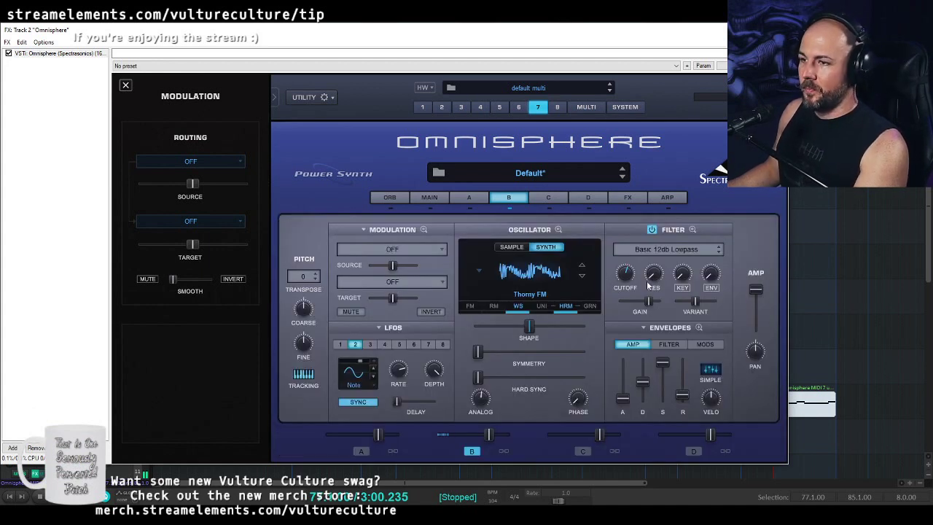
# - Try LPF Juicy 24db as layer B's Filter 1, sweeping the cutoff from 0.090 kHz to 19.00 kHz
pyautogui.moveTo(661, 274)
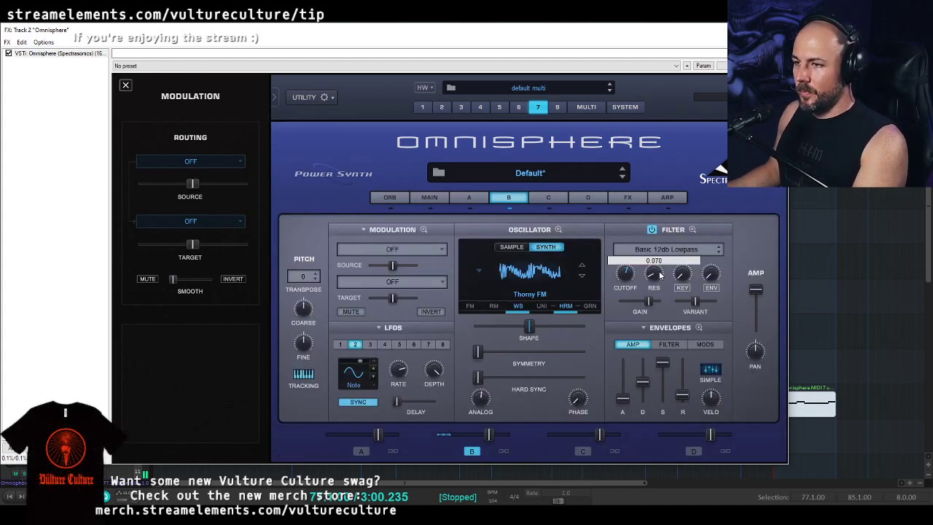
pyautogui.click(672, 249)
pyautogui.click(690, 233)
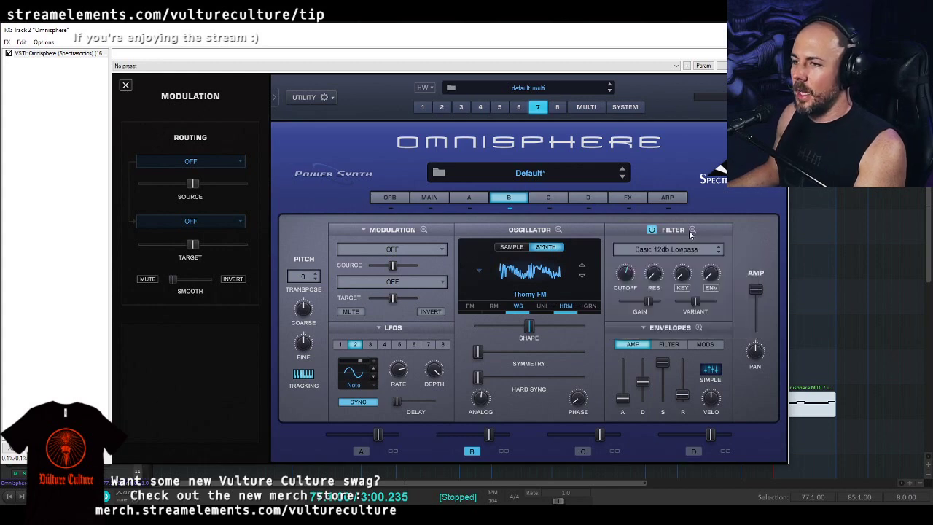
pyautogui.click(692, 230)
pyautogui.click(343, 277)
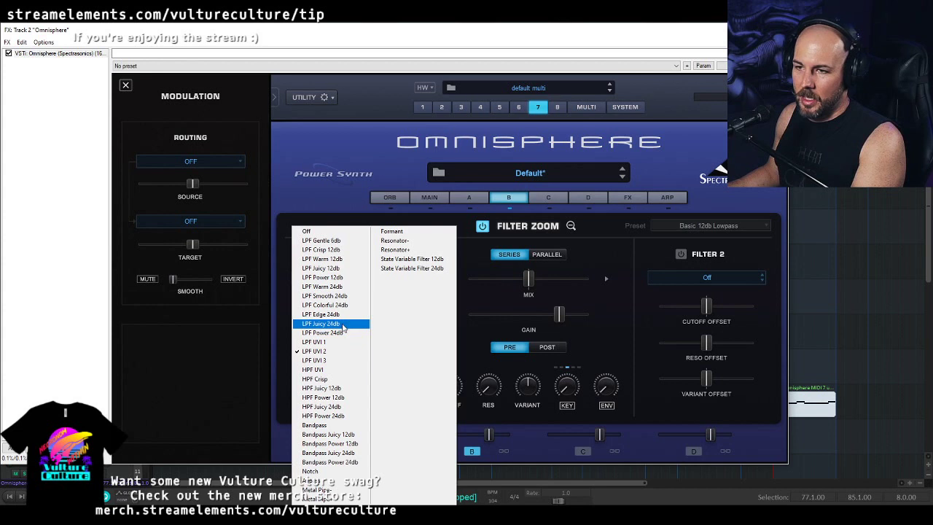
pyautogui.click(343, 323)
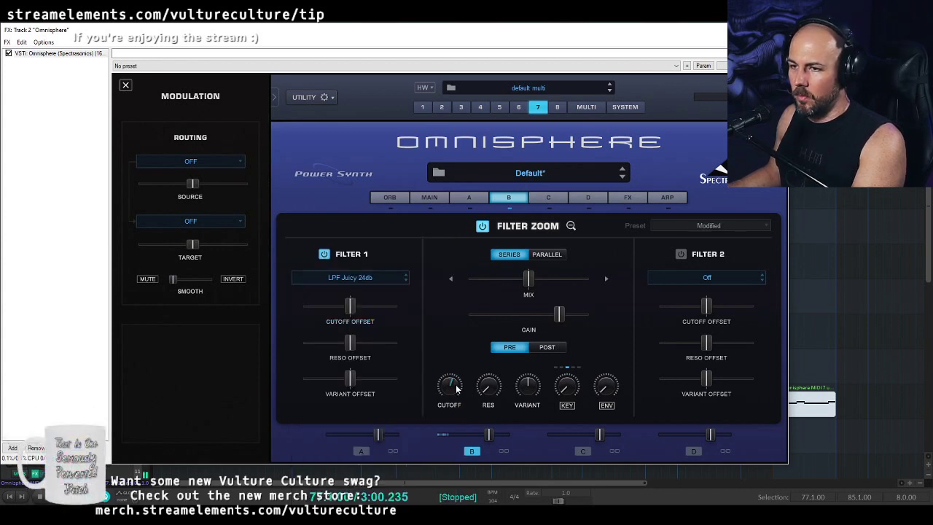
pyautogui.moveTo(456, 391); pyautogui.dragTo(479, 493)
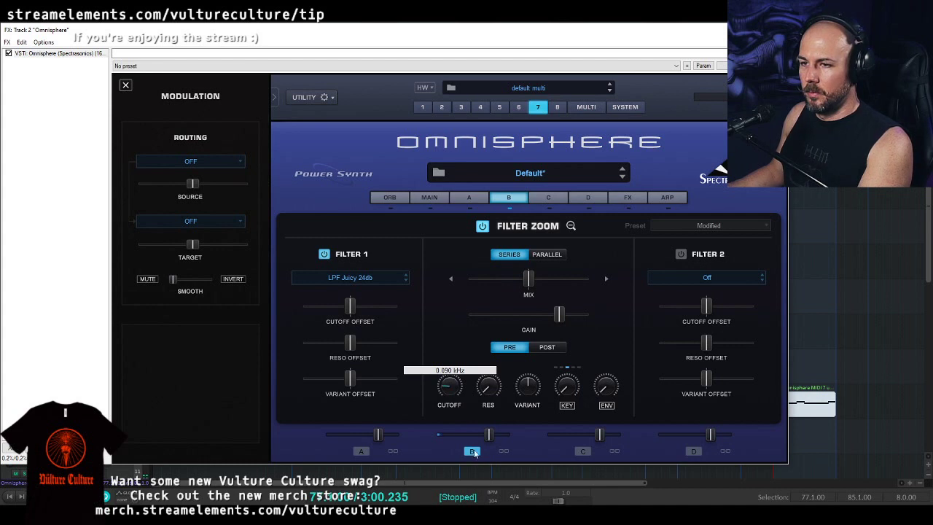
pyautogui.moveTo(475, 407); pyautogui.dragTo(500, 312)
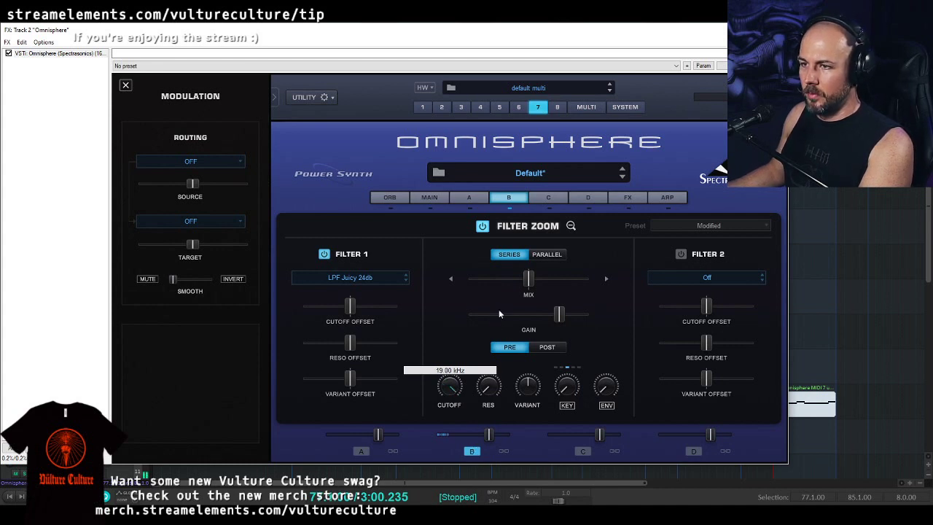
pyautogui.click(571, 225)
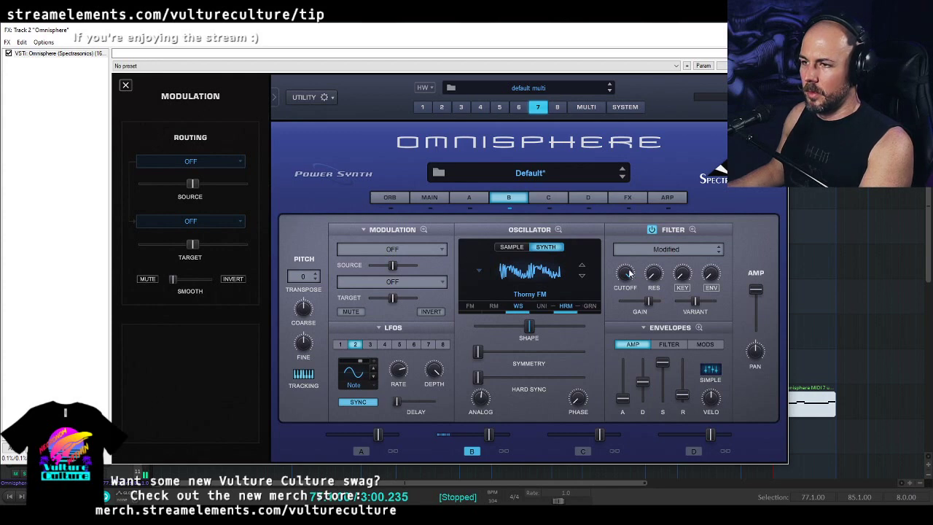
# - Try LPF Edge 24db and HPF Crisp as the Filter 1 type on layer B
pyautogui.click(693, 230)
pyautogui.click(352, 280)
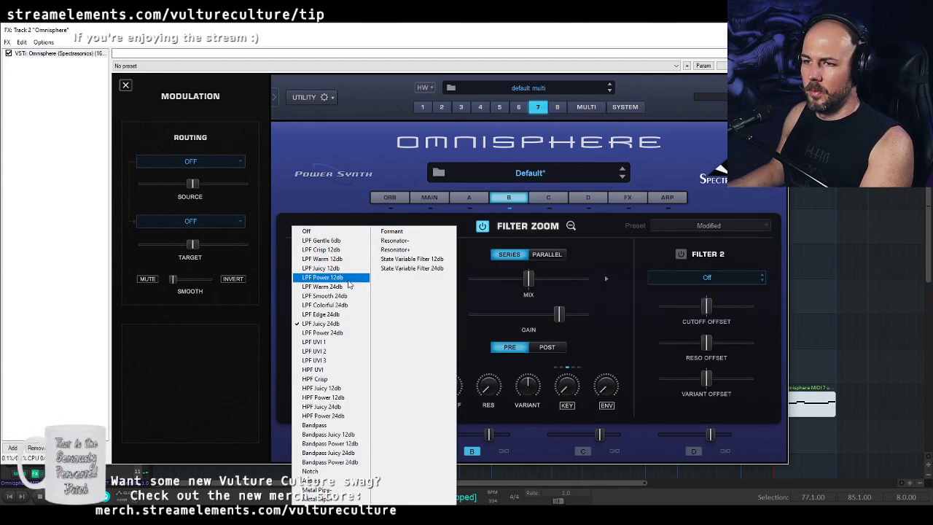
pyautogui.click(347, 321)
pyautogui.click(363, 281)
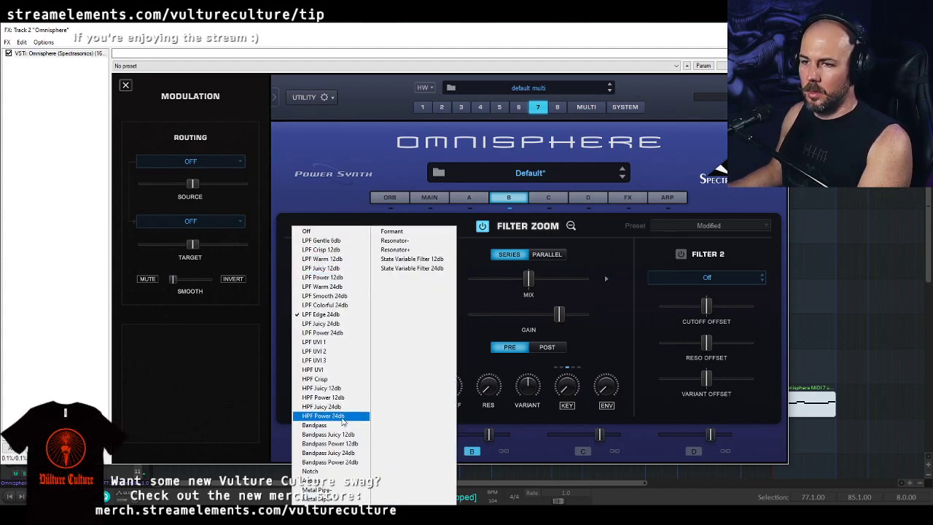
pyautogui.click(339, 379)
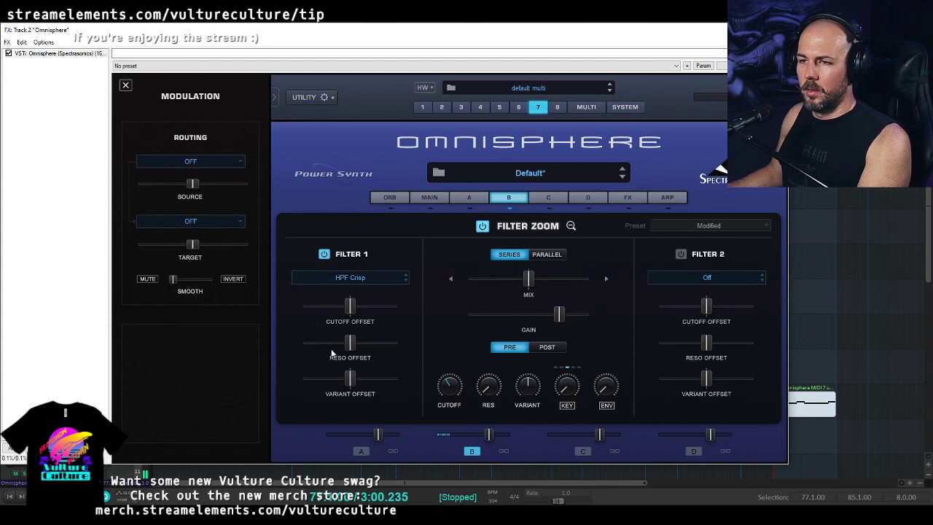
# - Set layer B's Filter 1 to LPF UVI 2 and Filter 2 to LPF UVI 1
pyautogui.click(358, 278)
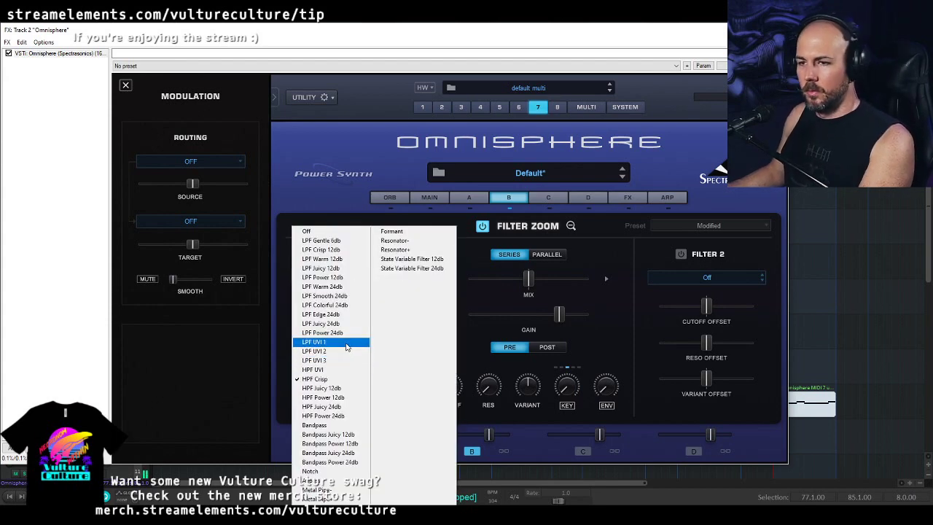
pyautogui.click(341, 351)
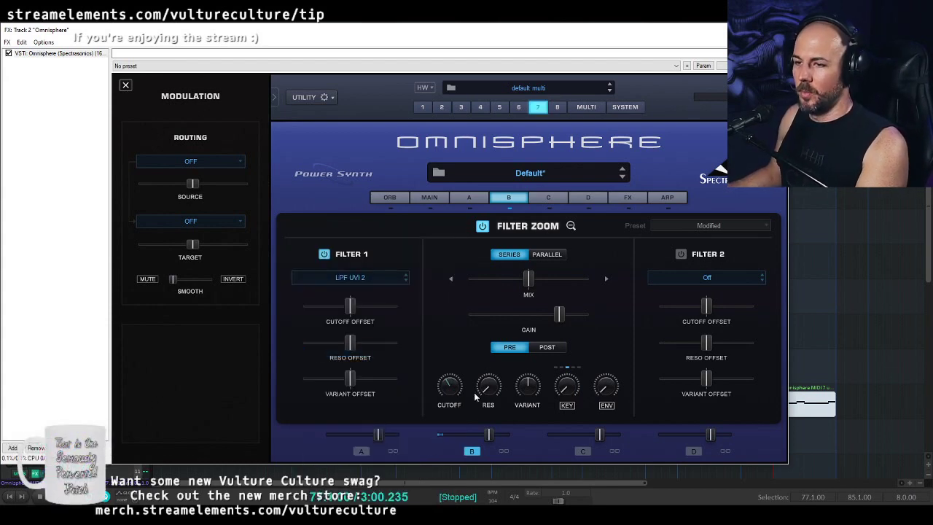
pyautogui.click(714, 277)
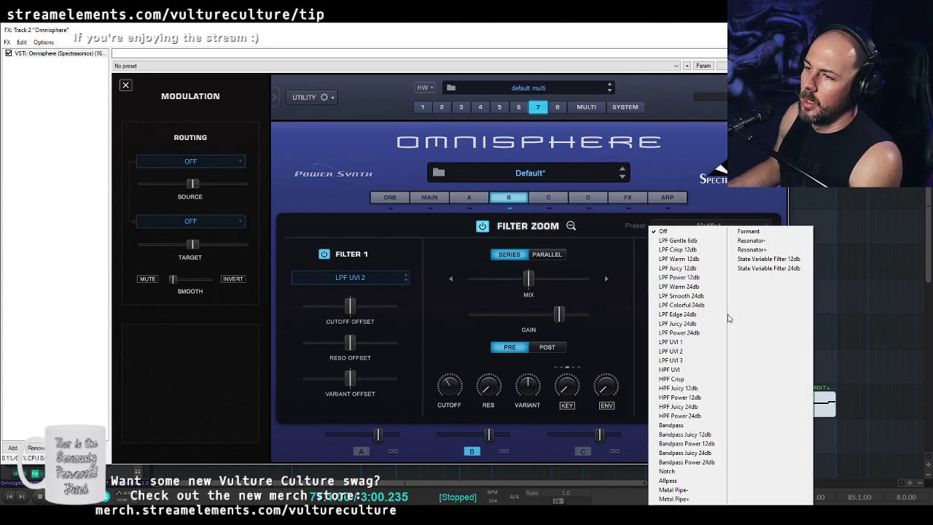
pyautogui.click(696, 342)
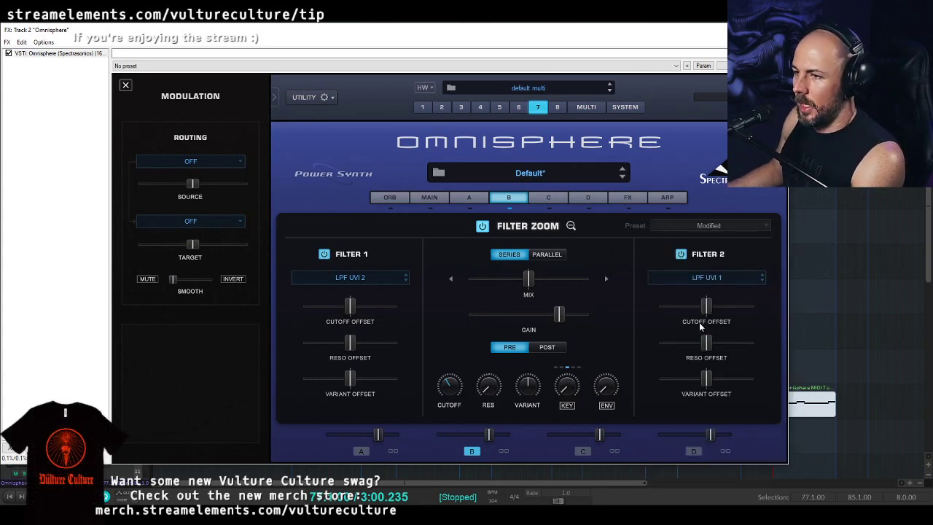
# - Run the two filters in parallel, with Filter 2's cutoff offset at about 0.980 and its variant offset raised slightly
pyautogui.moveTo(708, 309); pyautogui.dragTo(751, 315)
pyautogui.click(548, 255)
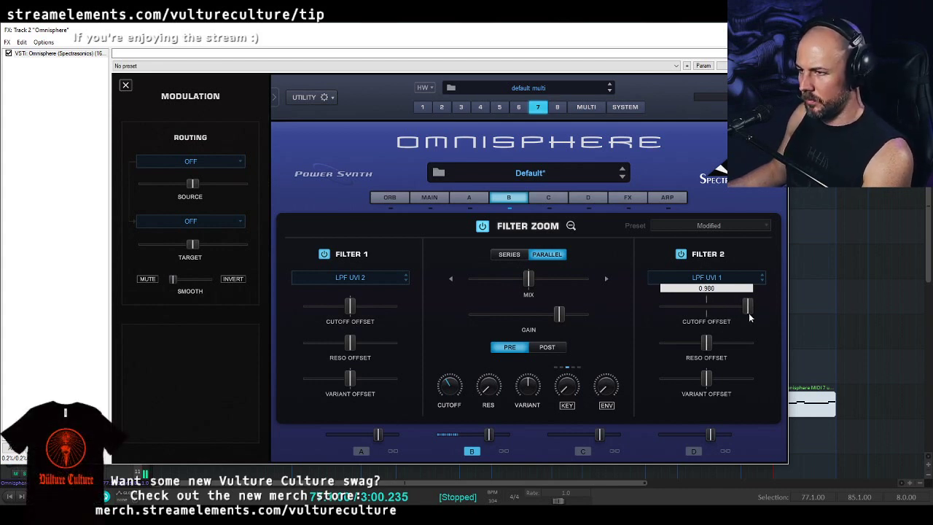
pyautogui.moveTo(751, 318); pyautogui.dragTo(749, 319)
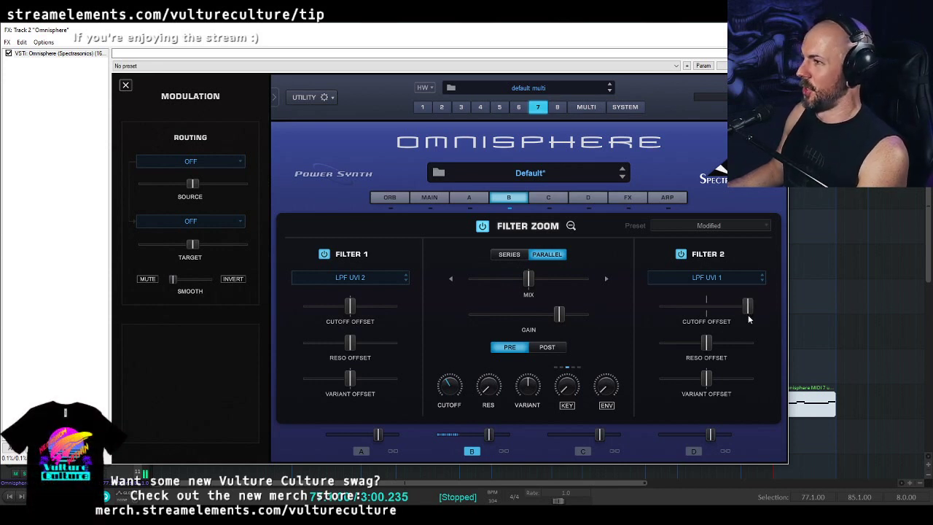
pyautogui.moveTo(706, 382)
pyautogui.mouseDown()
pyautogui.moveTo(687, 381)
pyautogui.moveTo(737, 387)
pyautogui.moveTo(717, 391)
pyautogui.mouseUp()
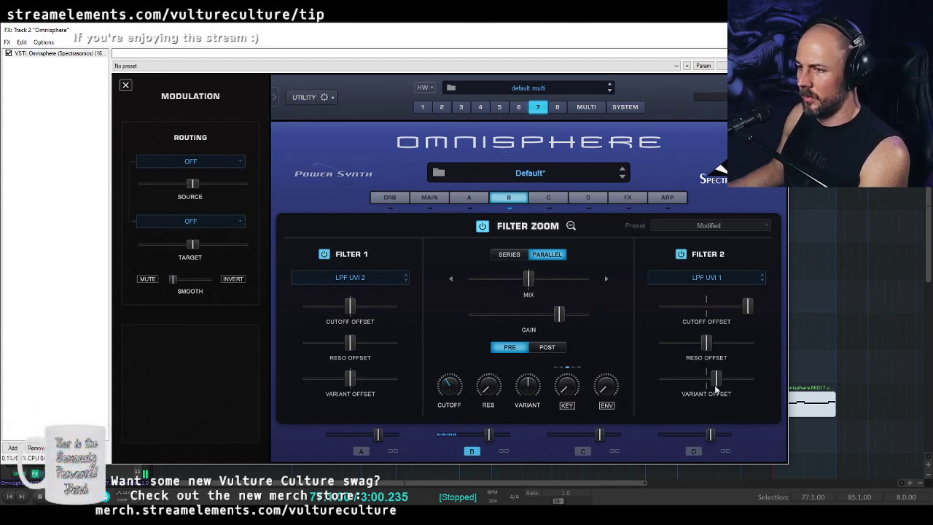
pyautogui.click(571, 226)
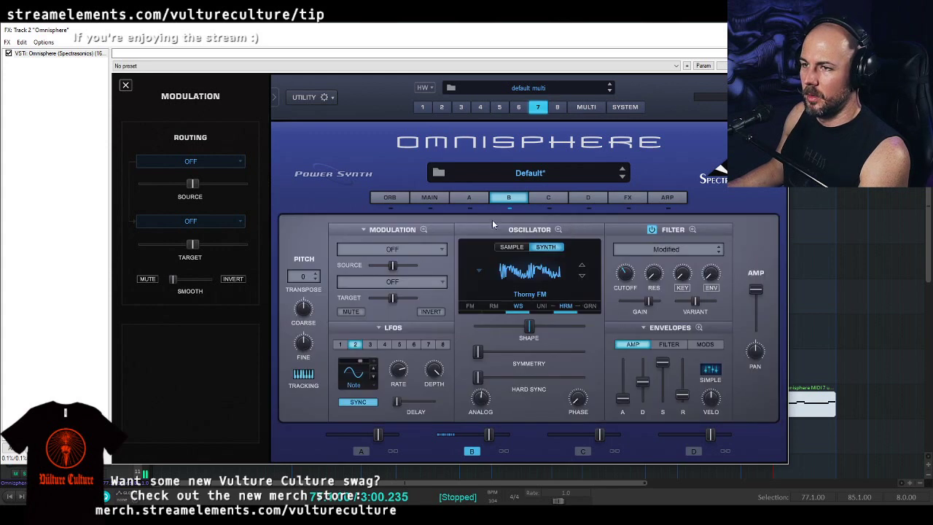
# - With layer A re-enabled, lower layer B to about -6.41 dB and detune its Harmonia voices 1 and 2 to 0.490 and 0.515
pyautogui.click(469, 200)
pyautogui.moveTo(490, 445); pyautogui.dragTo(479, 439)
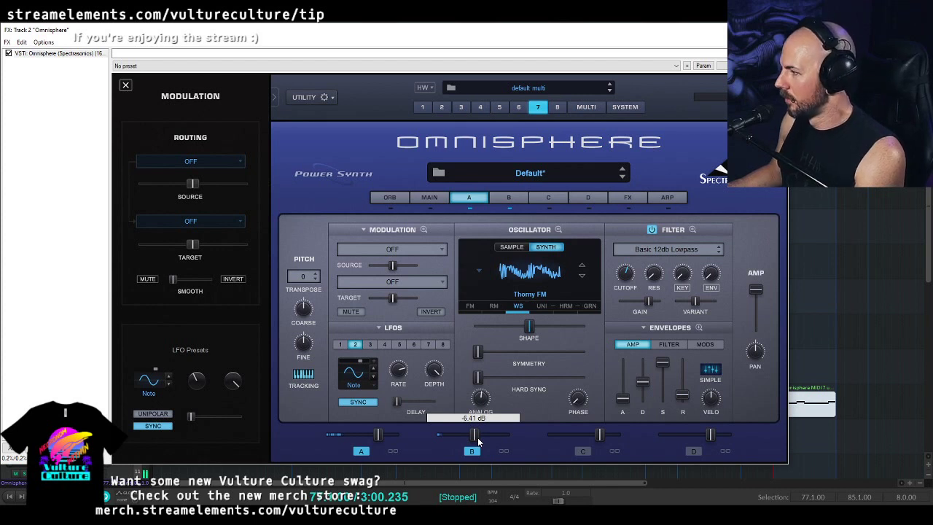
pyautogui.click(472, 450)
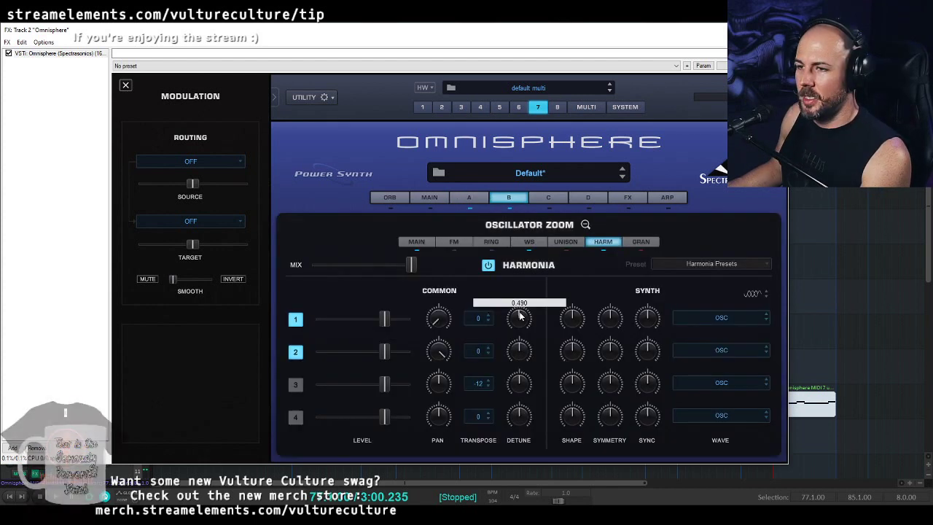
pyautogui.moveTo(525, 350)
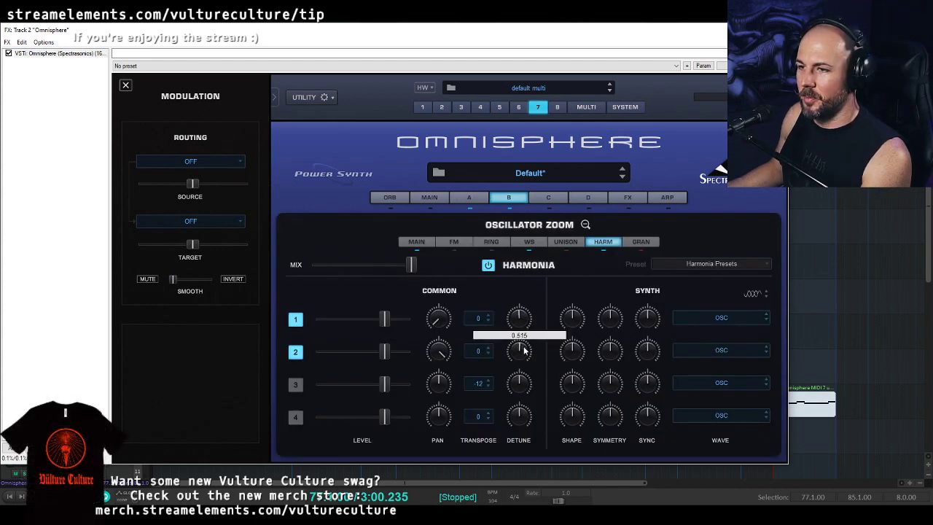
# - Insert a Flame Distortion in the first slot of the patch's common effects rack
pyautogui.click(629, 199)
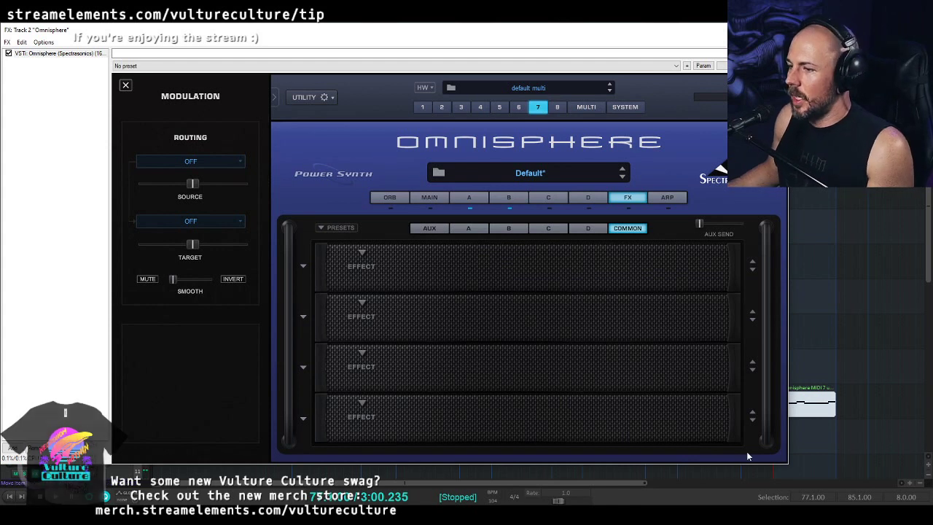
pyautogui.click(773, 471)
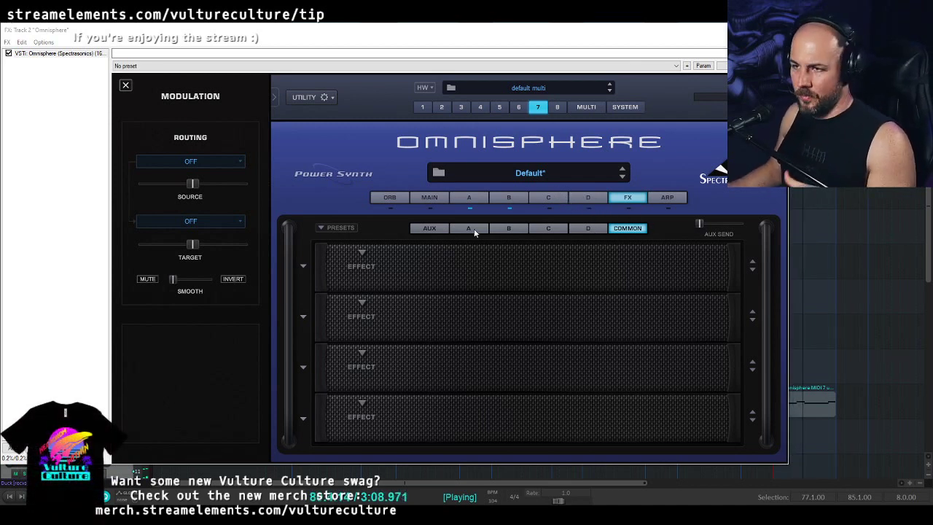
pyautogui.click(363, 253)
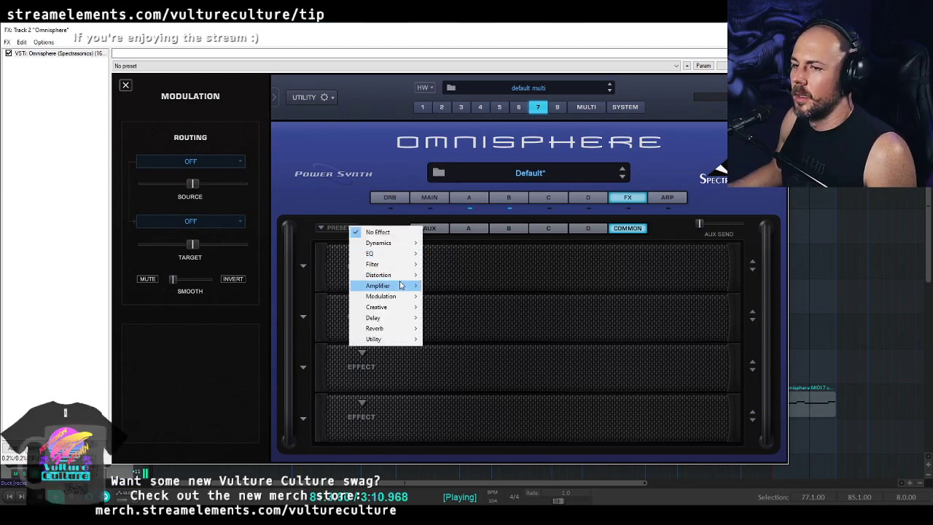
pyautogui.moveTo(407, 276)
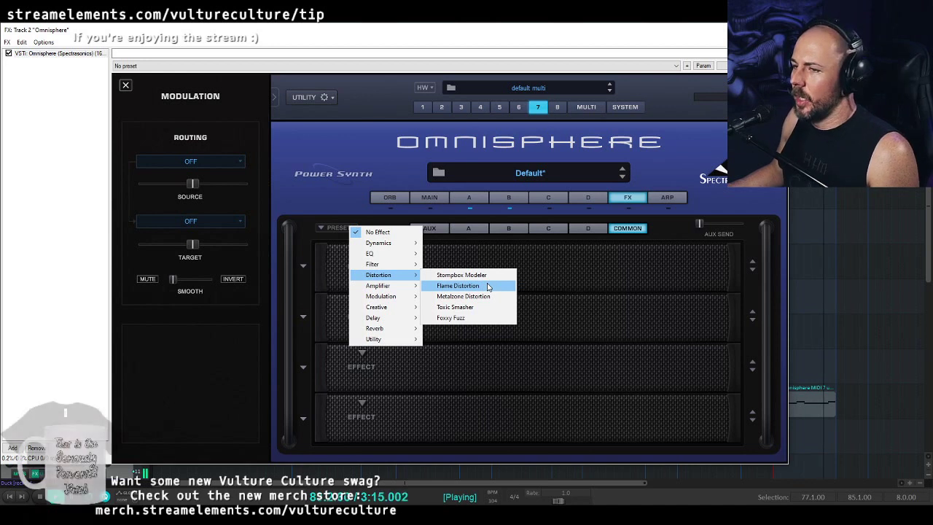
pyautogui.click(488, 286)
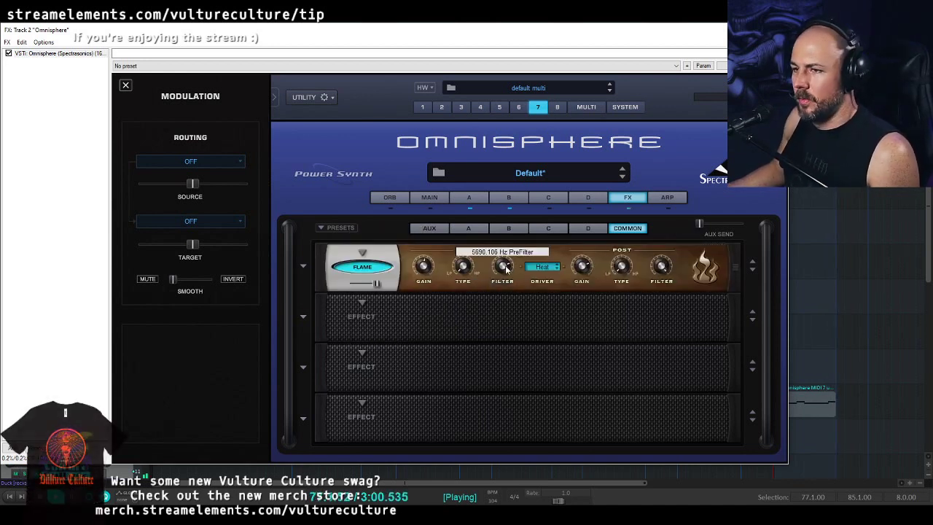
# - Set the Flame distortion's driver to Tube after trying Valve, with its post filter at about 9739 Hz
pyautogui.click(540, 268)
pyautogui.click(548, 493)
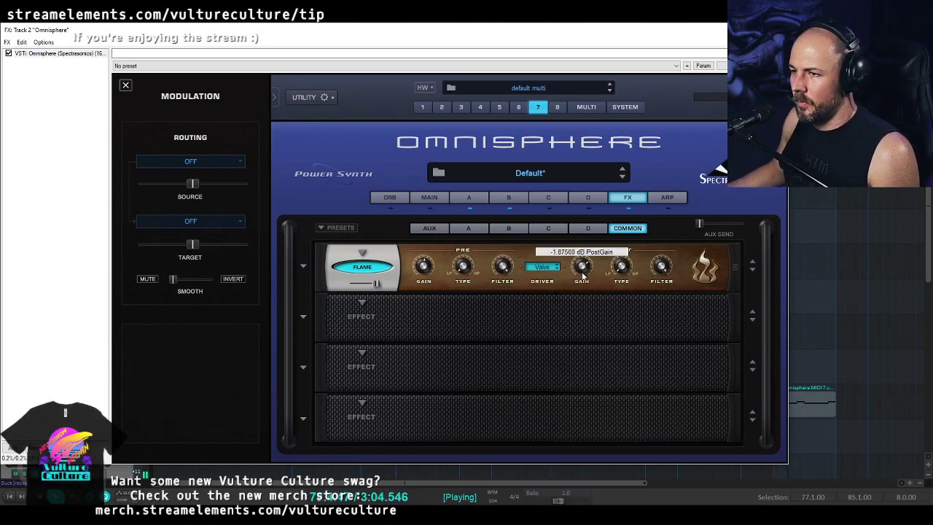
pyautogui.click(542, 267)
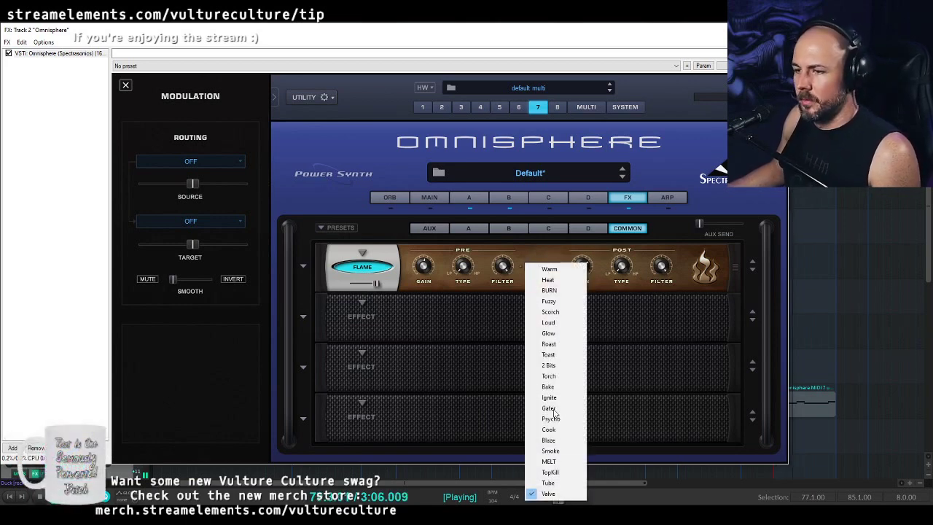
pyautogui.click(548, 482)
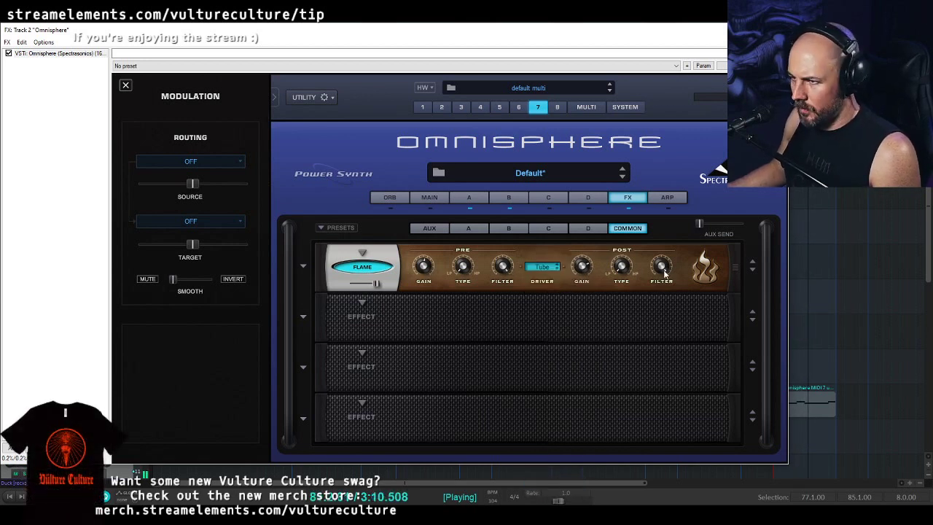
pyautogui.moveTo(660, 271); pyautogui.dragTo(659, 285)
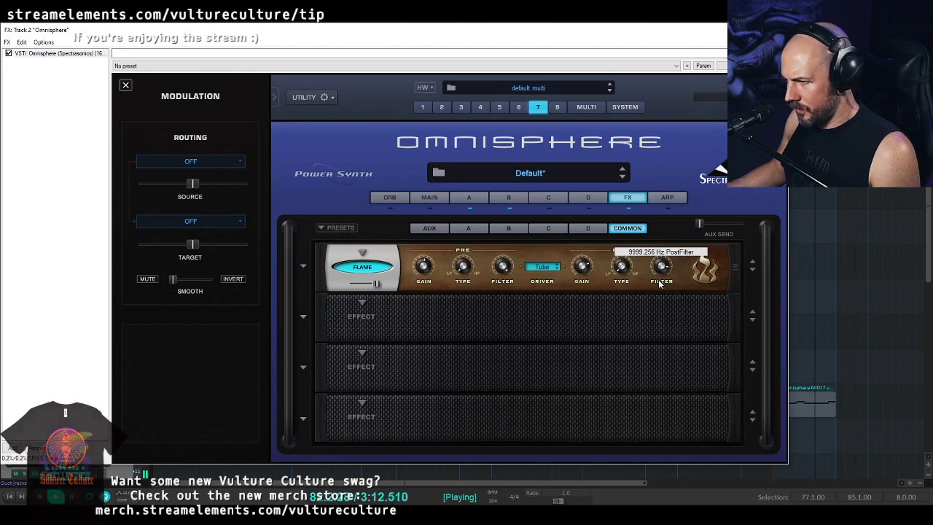
pyautogui.moveTo(656, 298); pyautogui.dragTo(656, 284)
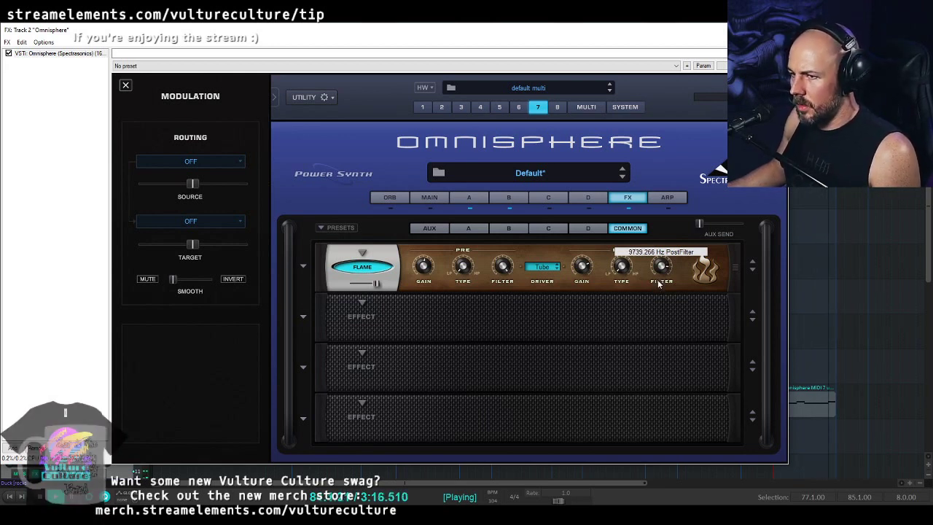
# - Add a Parametric 3-Band EQ in the second effect slot and lower its mid-band frequency
pyautogui.click(357, 269)
pyautogui.moveTo(386, 296)
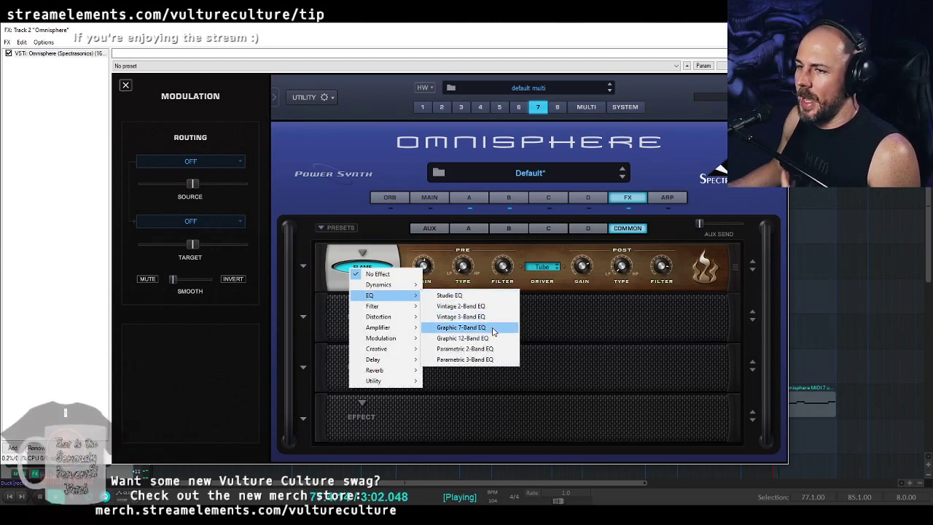
pyautogui.click(490, 361)
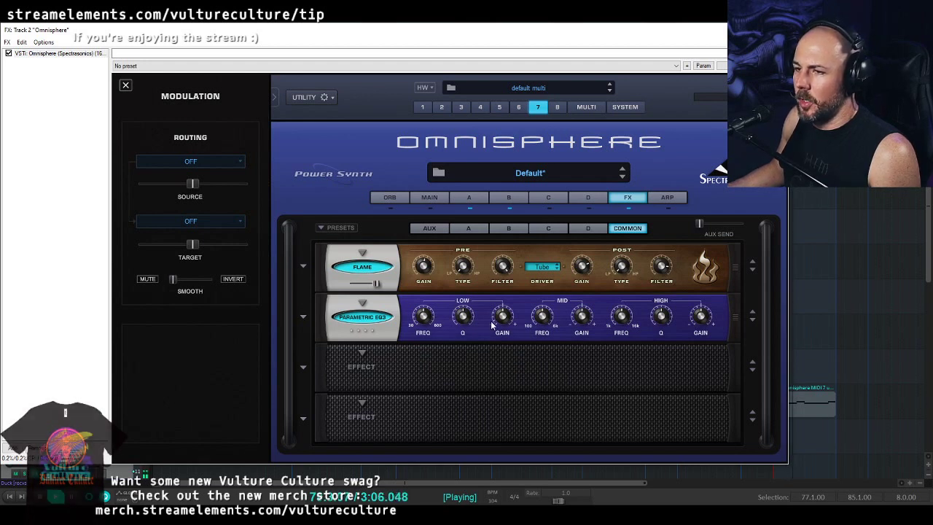
pyautogui.moveTo(502, 315)
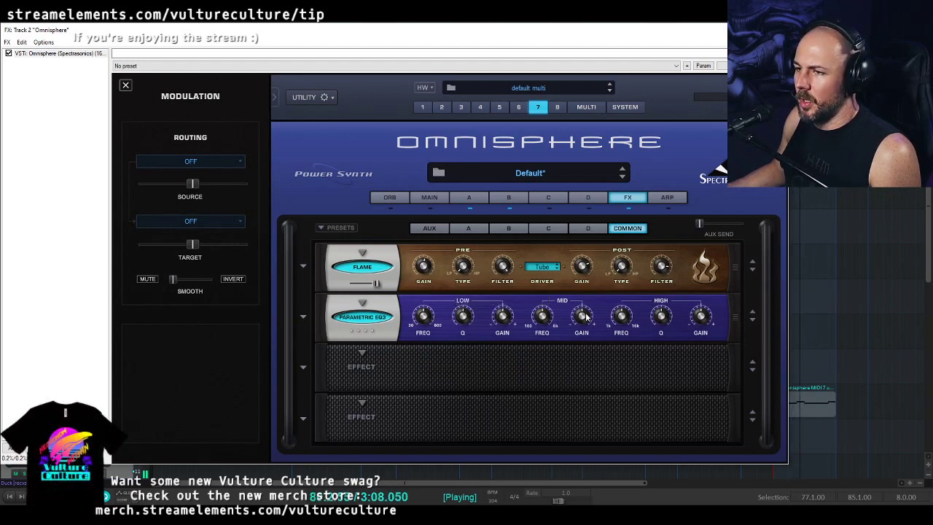
pyautogui.moveTo(543, 321)
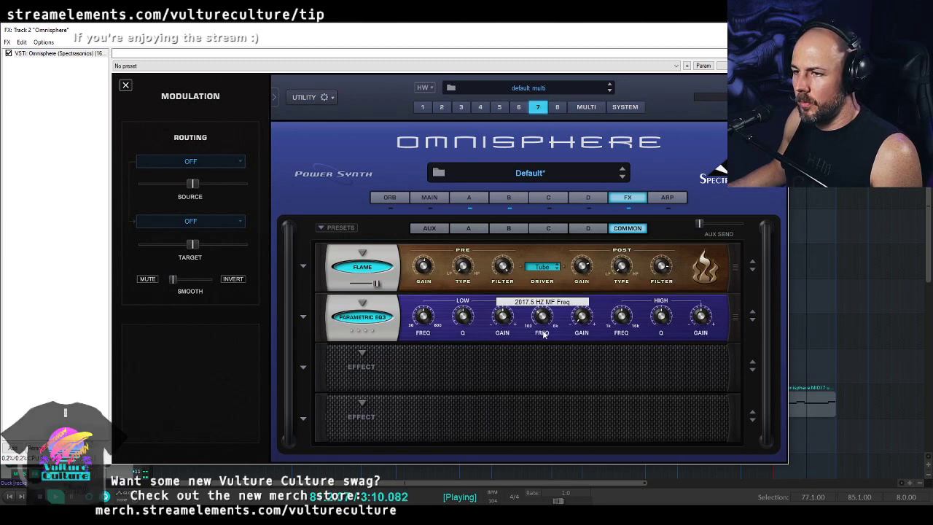
pyautogui.moveTo(544, 339); pyautogui.dragTo(539, 360)
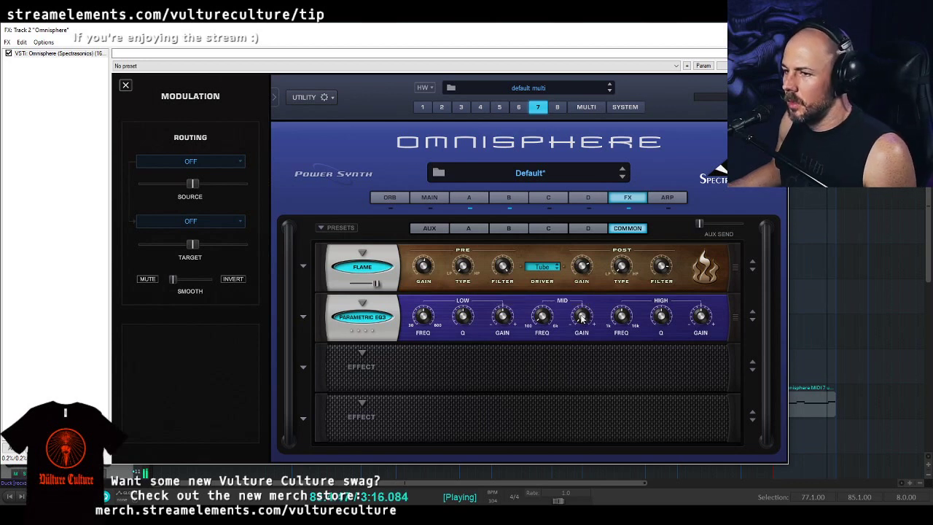
# - Ease the Parametric EQ's mid-band gain cut to about -8.8 dB while the part plays
pyautogui.press('space')
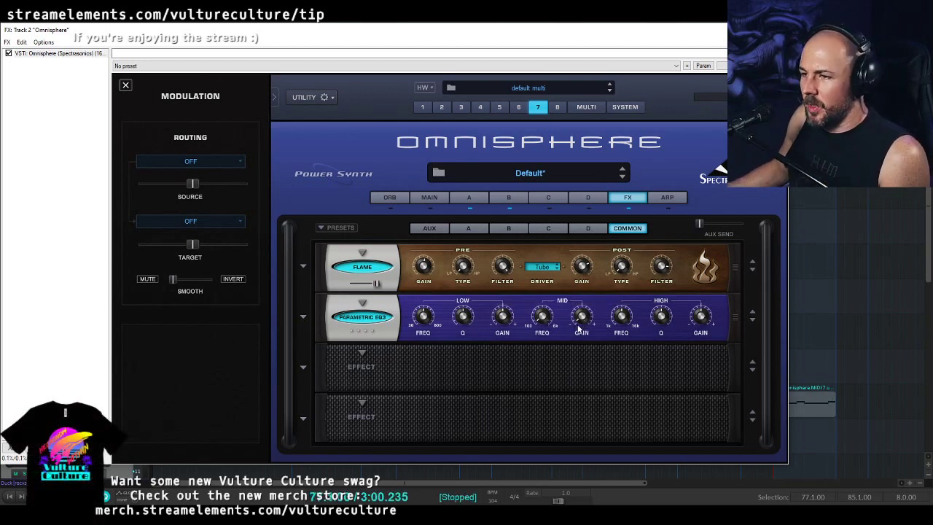
pyautogui.rightClick(586, 318)
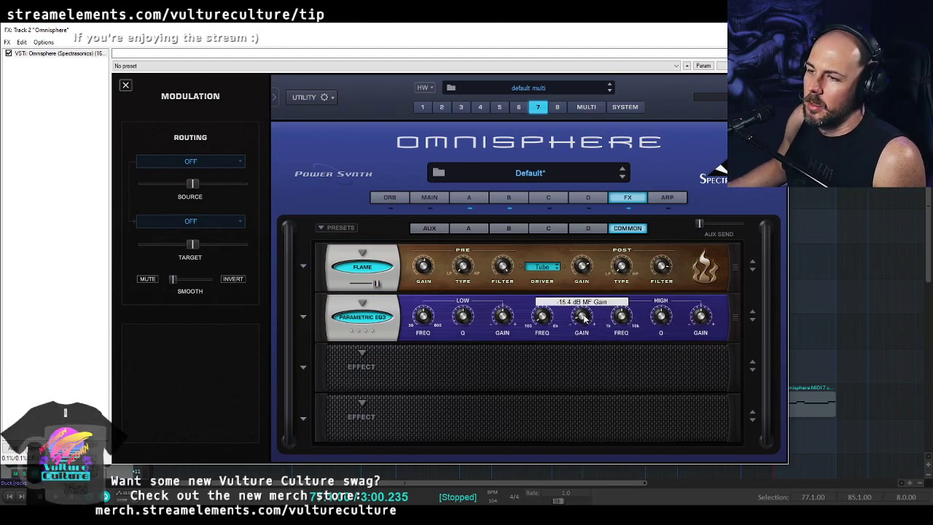
pyautogui.press('Escape')
pyautogui.press('space')
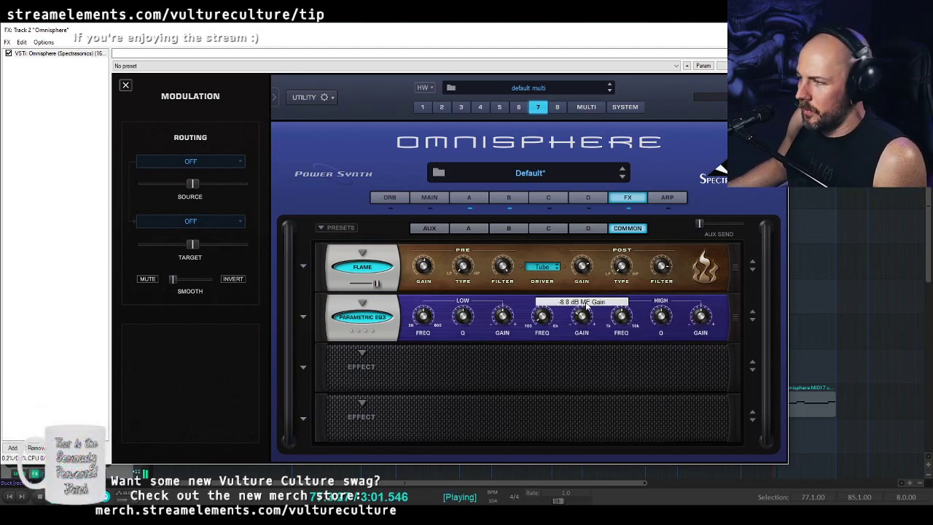
pyautogui.moveTo(591, 302); pyautogui.dragTo(591, 300)
# - Raise the Parametric EQ's high gain slightly, lower its low-band frequency and boost the low gain to about 7 dB
pyautogui.moveTo(704, 321); pyautogui.dragTo(708, 310)
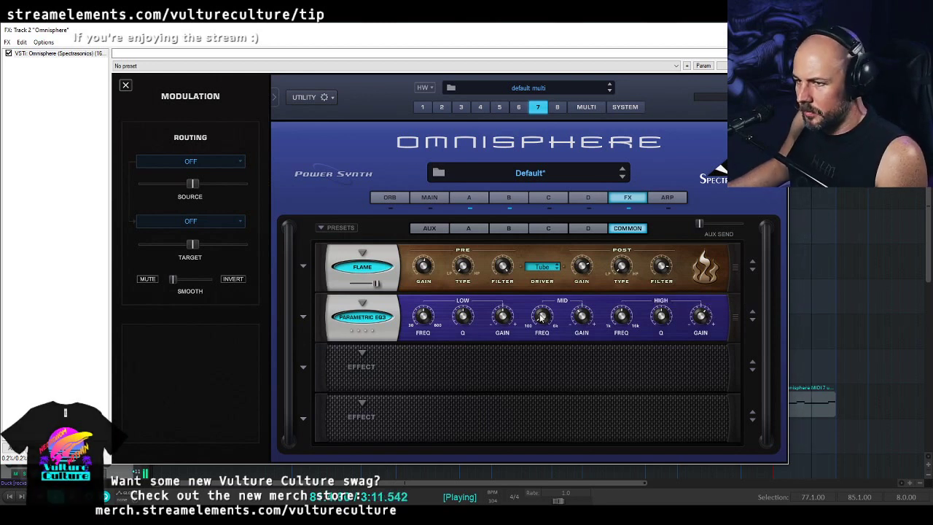
pyautogui.moveTo(427, 321); pyautogui.dragTo(422, 360)
pyautogui.moveTo(508, 319); pyautogui.dragTo(514, 304)
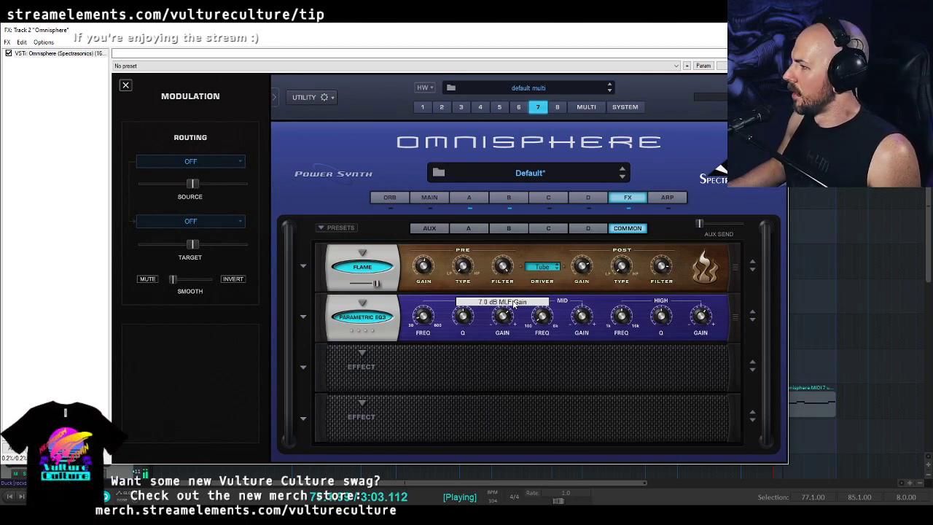
pyautogui.moveTo(517, 302); pyautogui.dragTo(516, 305)
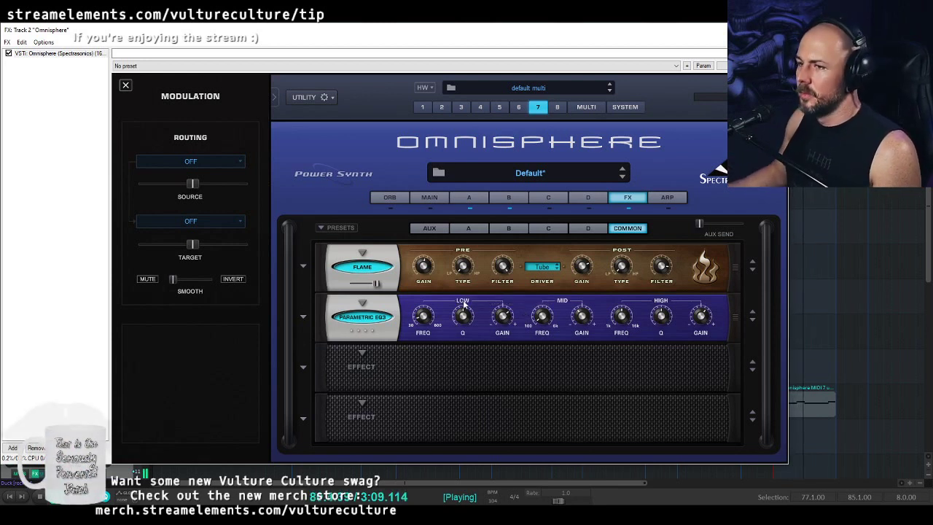
pyautogui.press('space')
# - Add a Studio EQ in the third effect slot and lower its Band 2 high-shelf frequency to about 1306 Hz
pyautogui.click(353, 315)
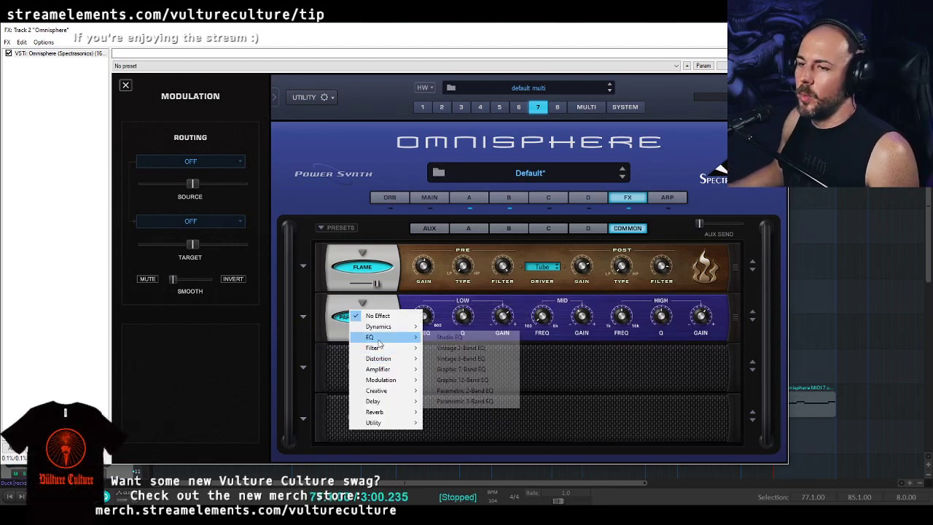
pyautogui.moveTo(394, 337)
pyautogui.click(461, 338)
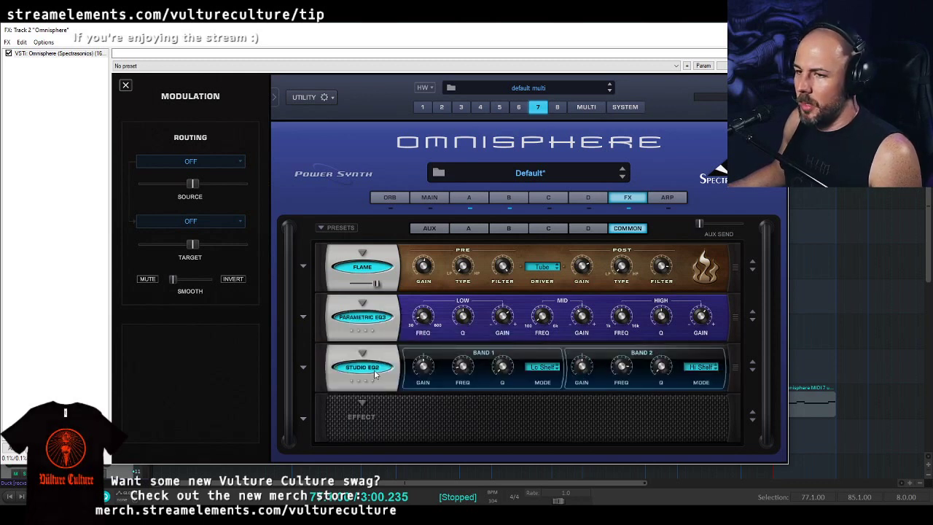
pyautogui.press('space')
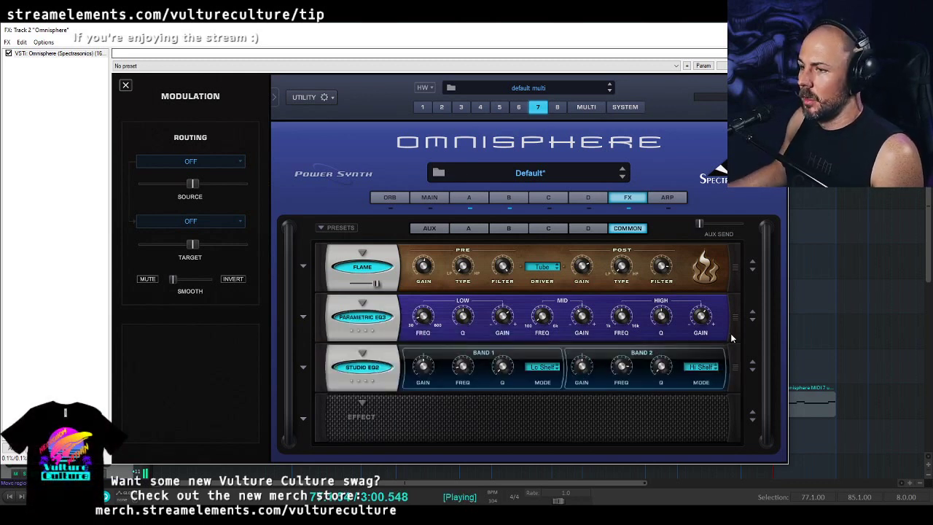
pyautogui.moveTo(618, 374); pyautogui.dragTo(617, 378)
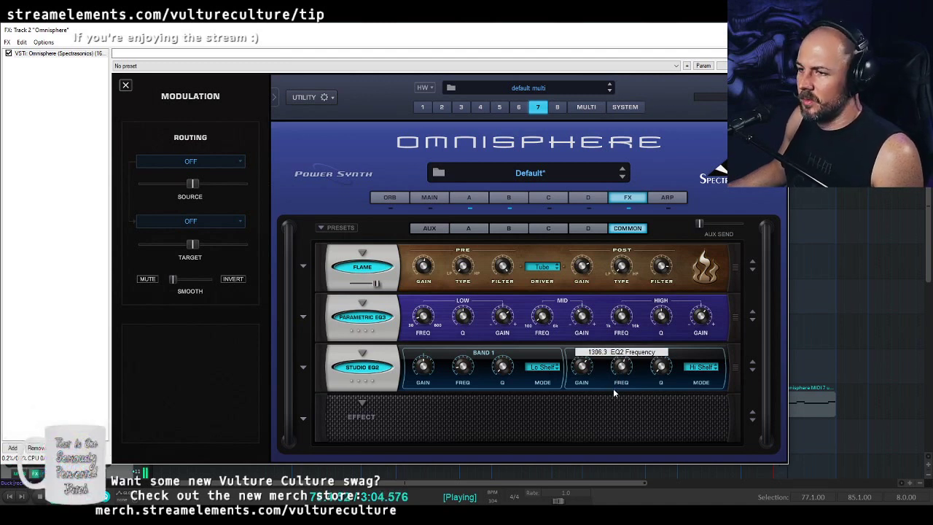
pyautogui.moveTo(588, 376)
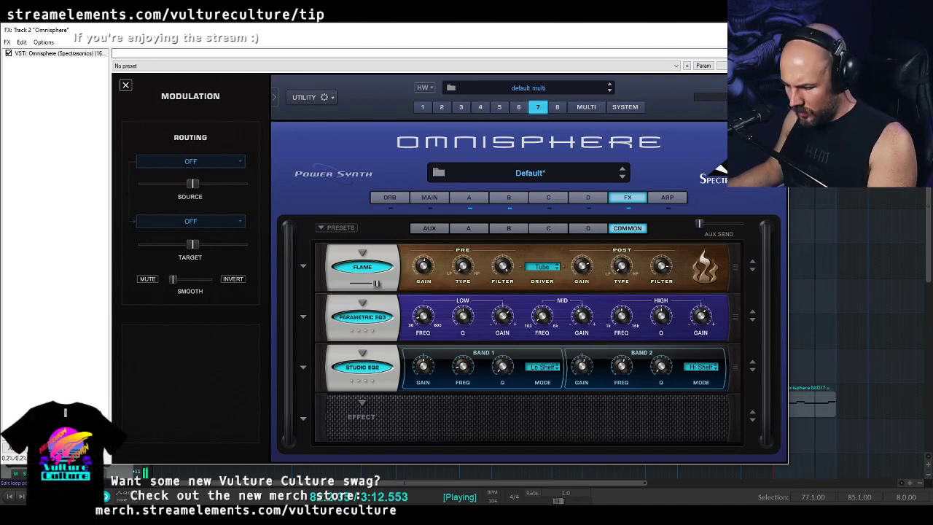
pyautogui.press('space')
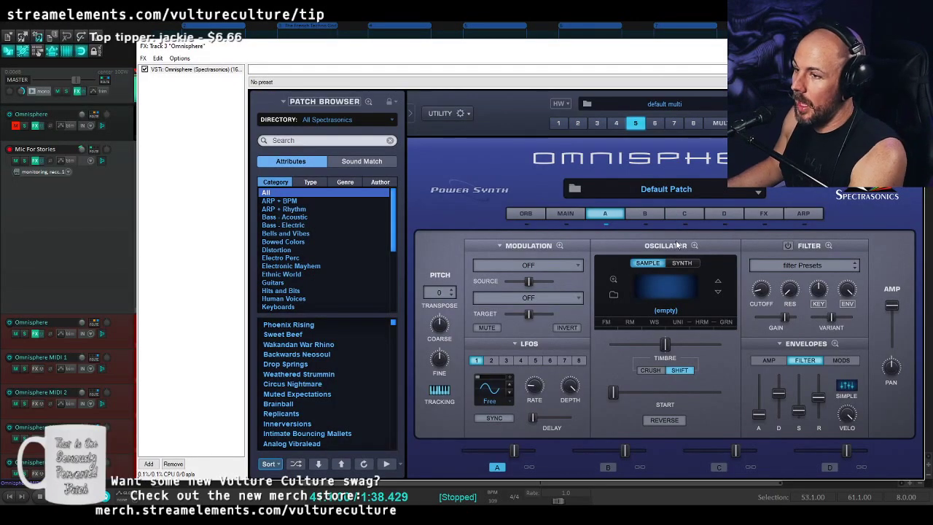
# - In the new Omnisphere instance, switch layer A's oscillator to synth mode with the Synthetic Trance Saw waveform
pyautogui.click(682, 262)
pyautogui.click(665, 296)
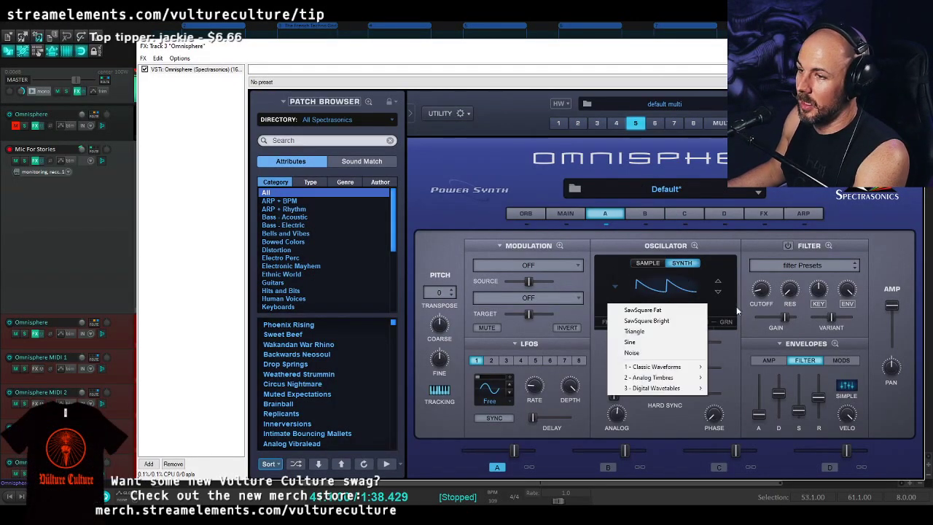
pyautogui.moveTo(680, 370)
pyautogui.moveTo(737, 378)
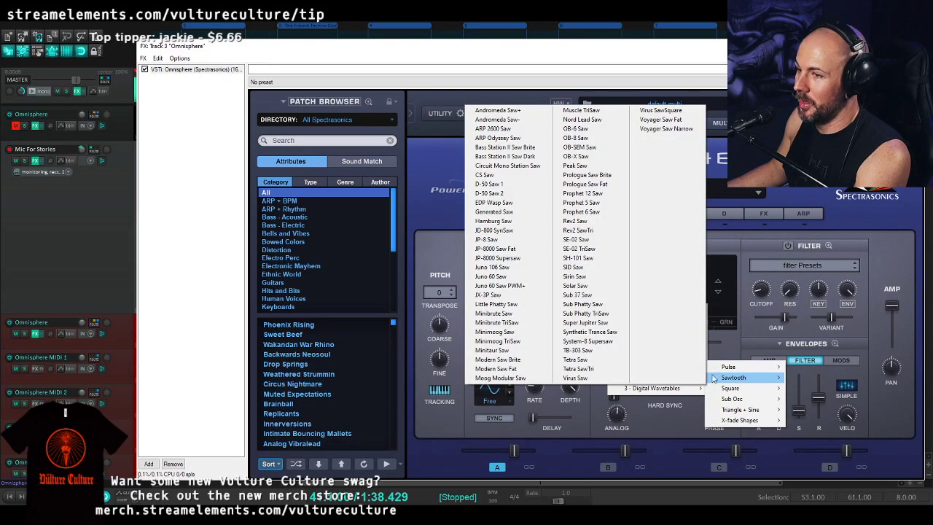
pyautogui.click(599, 332)
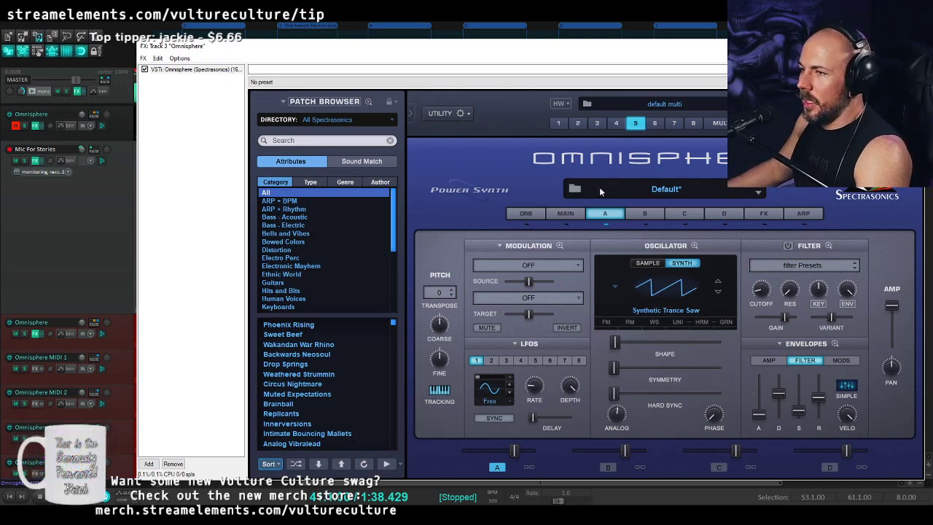
# - Enable frequency modulation on layer A's oscillator, keep the Sine modulator and bring the FM depth down to its minimum
pyautogui.click(566, 213)
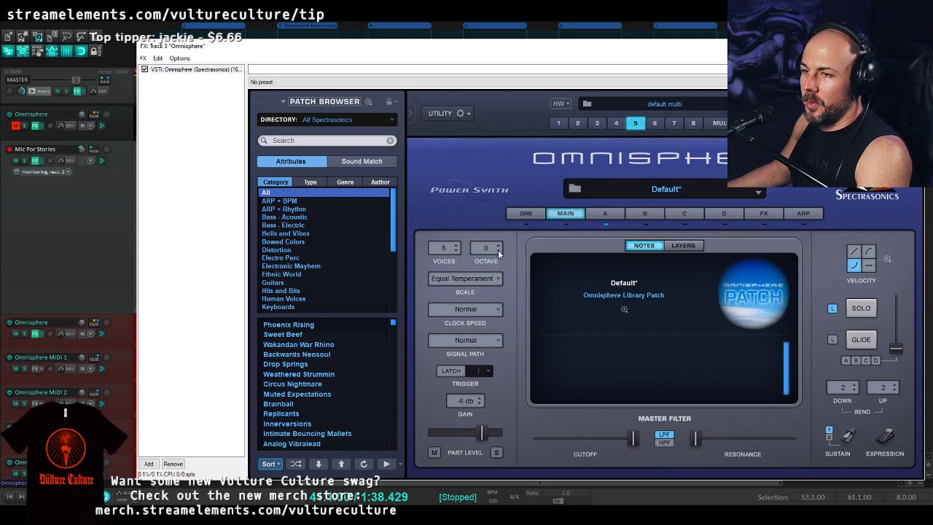
pyautogui.click(606, 213)
pyautogui.click(682, 240)
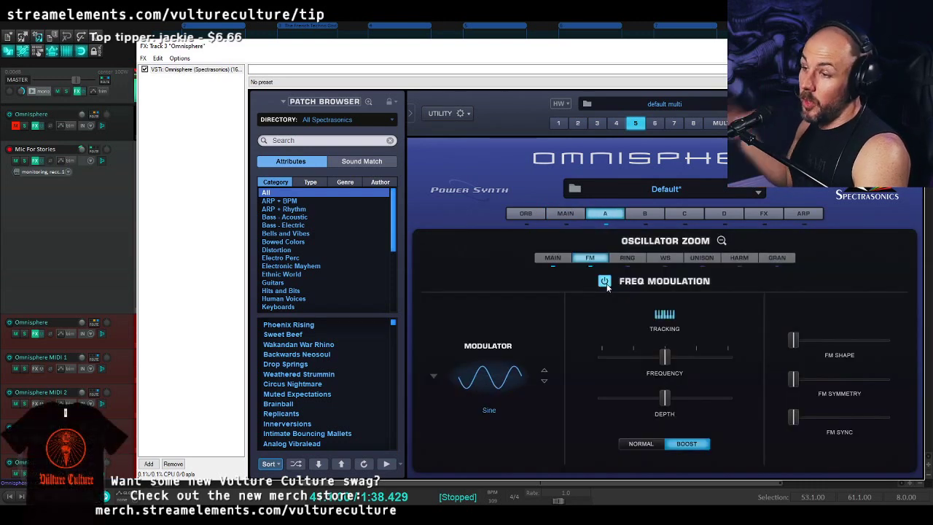
pyautogui.click(494, 384)
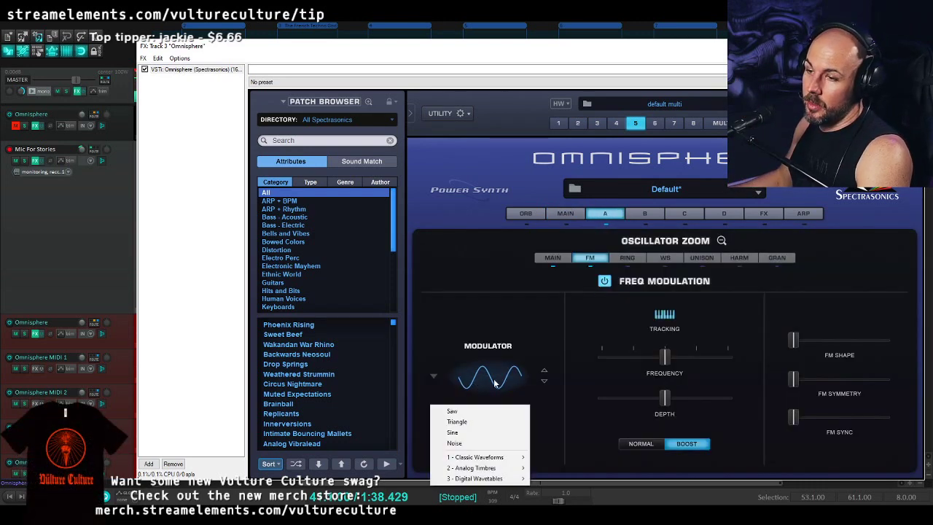
pyautogui.click(546, 307)
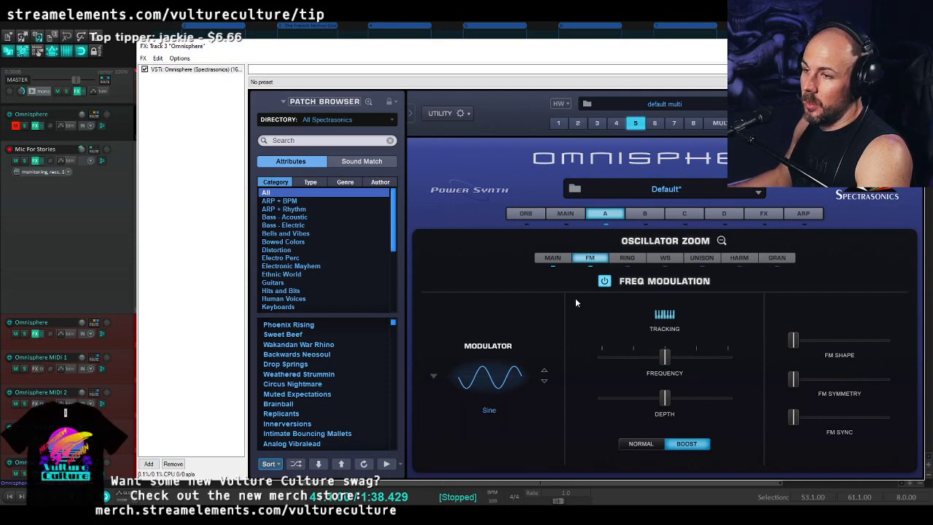
pyautogui.moveTo(665, 400); pyautogui.dragTo(589, 405)
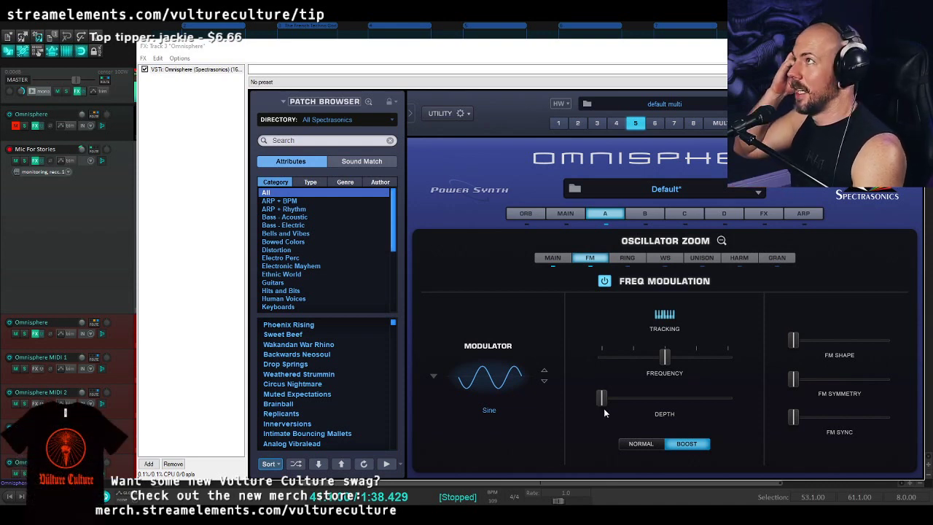
# - Raise layer A's FM depth to maximum and enable unison on its oscillator
pyautogui.moveTo(602, 398); pyautogui.dragTo(744, 403)
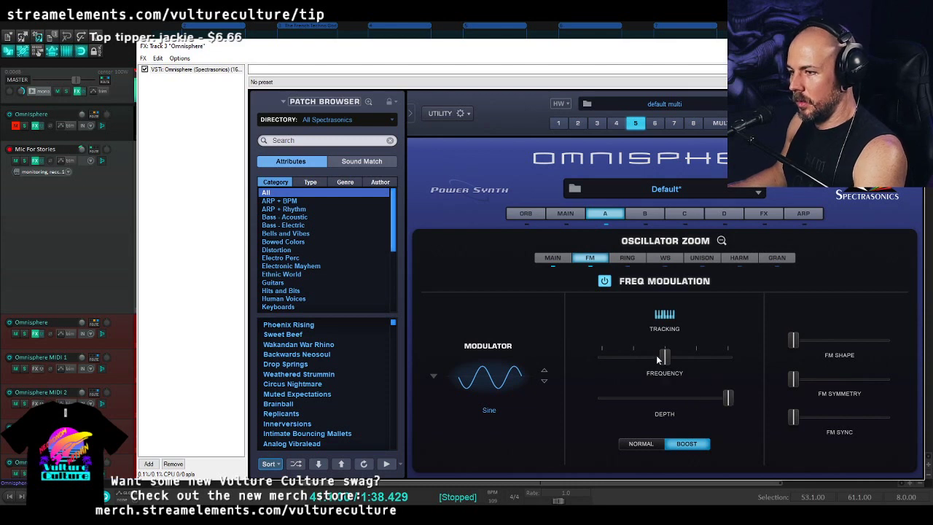
pyautogui.click(722, 241)
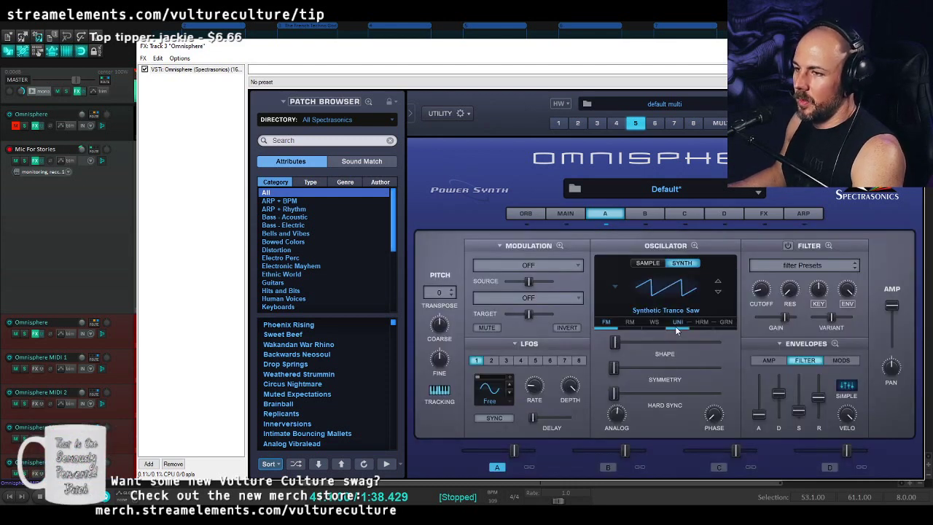
pyautogui.click(608, 322)
pyautogui.moveTo(725, 400); pyautogui.dragTo(748, 406)
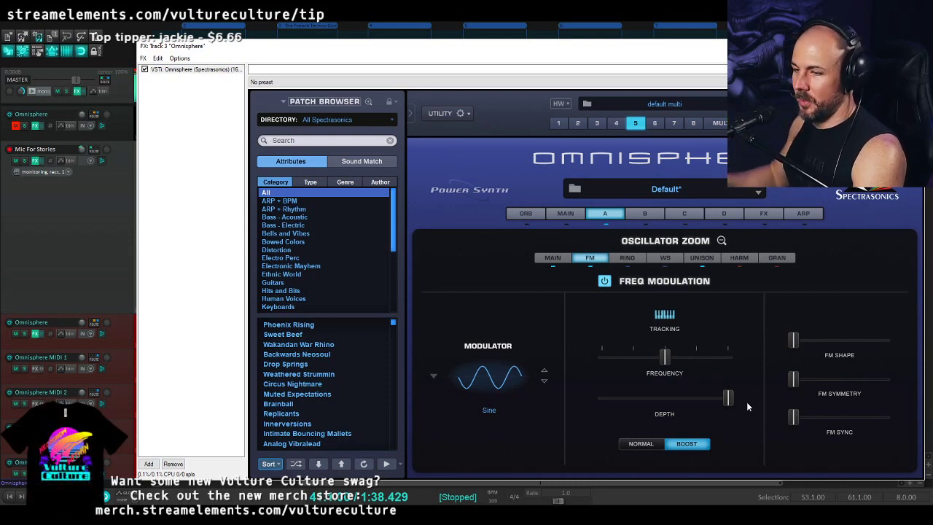
# - Try a higher FM frequency for layer A's modulator and return it to the centre
pyautogui.moveTo(669, 360); pyautogui.dragTo(712, 358)
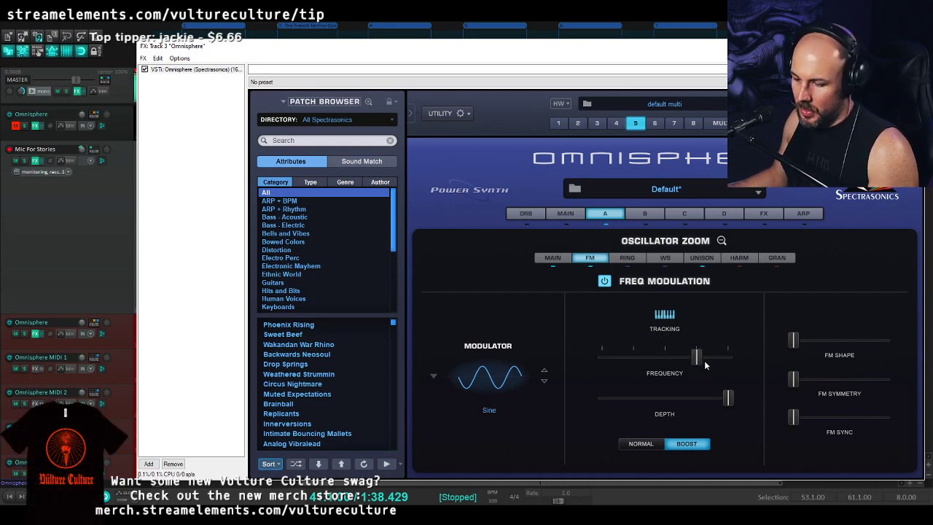
pyautogui.moveTo(700, 359); pyautogui.dragTo(699, 359)
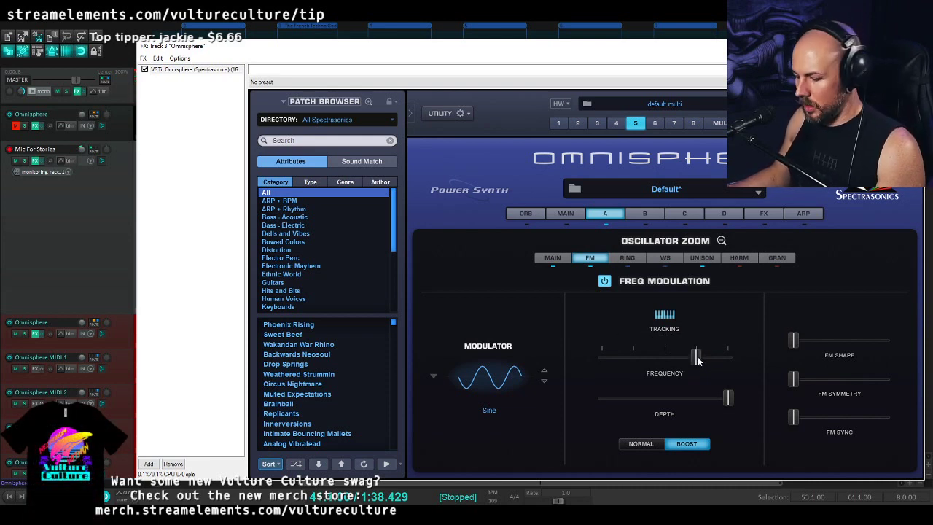
pyautogui.moveTo(698, 359); pyautogui.dragTo(666, 365)
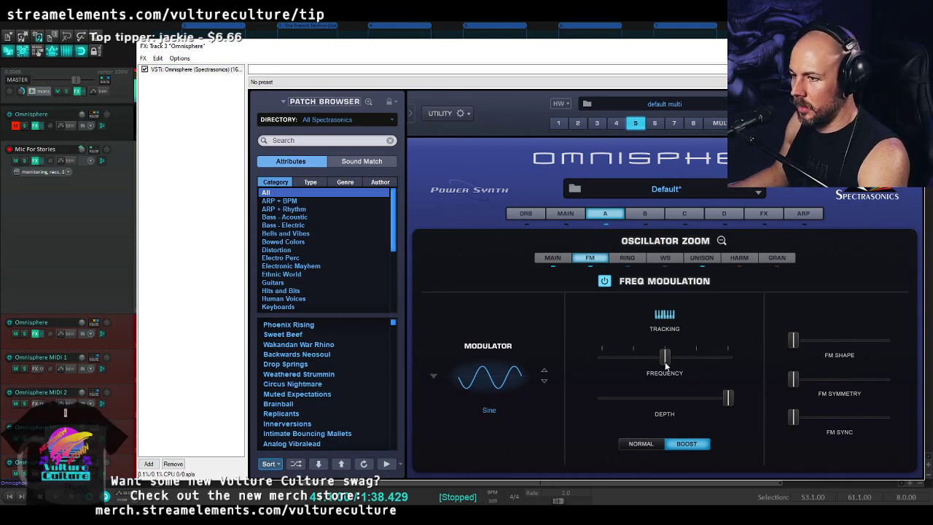
# - Enable the waveshaper on layer A's oscillator and check the unison settings
pyautogui.click(665, 258)
pyautogui.click(616, 282)
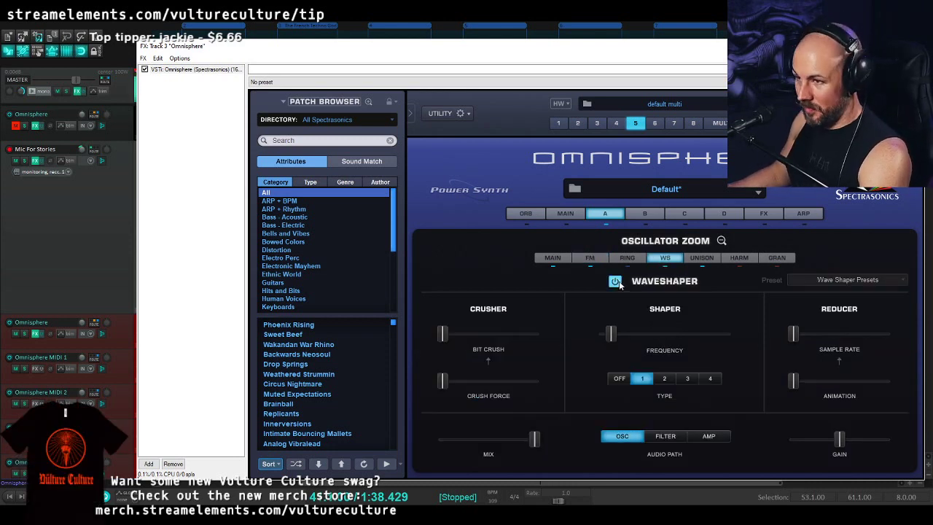
pyautogui.click(704, 257)
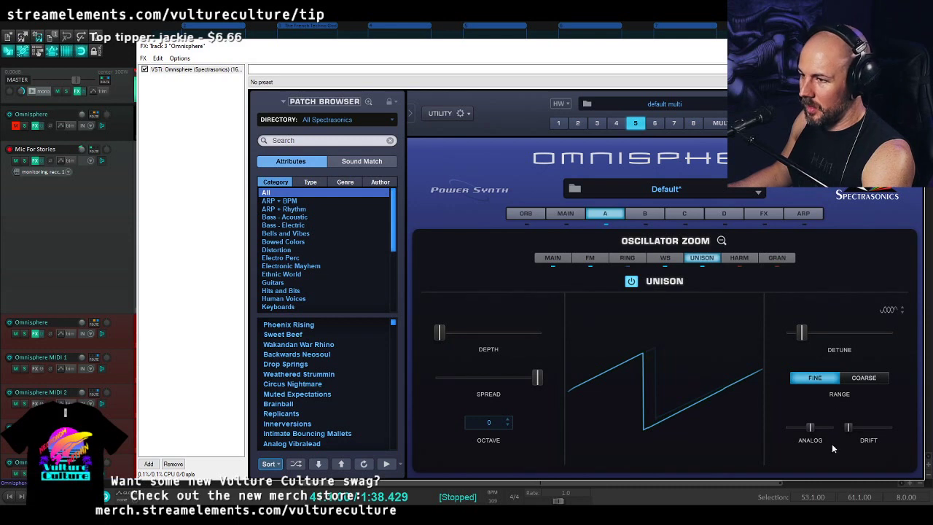
# - Enable Harmonia with voice 1 transposed to 0, voice 2's detune at 0.500, both panned to opposite extremes and the mix at maximum
pyautogui.click(737, 257)
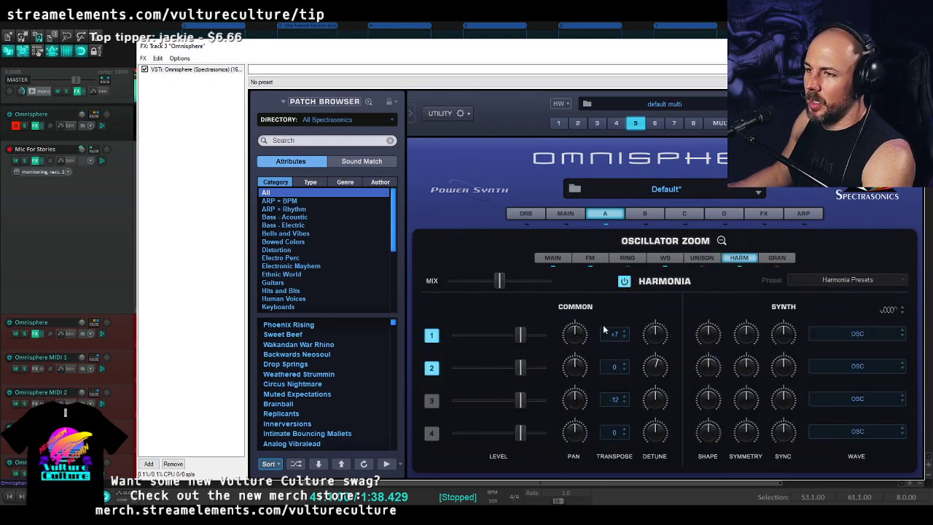
pyautogui.moveTo(659, 366)
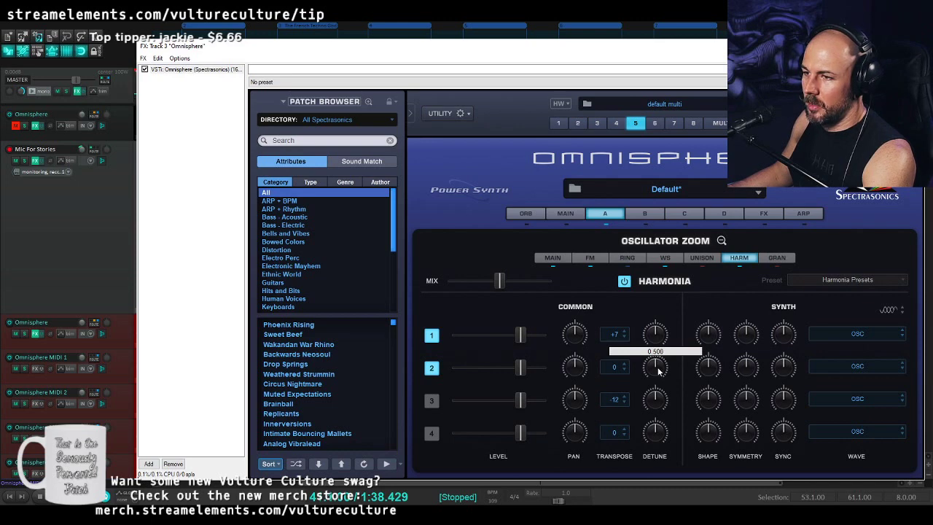
pyautogui.click(614, 335)
pyautogui.click(614, 277)
pyautogui.moveTo(574, 333); pyautogui.dragTo(574, 351)
pyautogui.moveTo(500, 281); pyautogui.dragTo(547, 281)
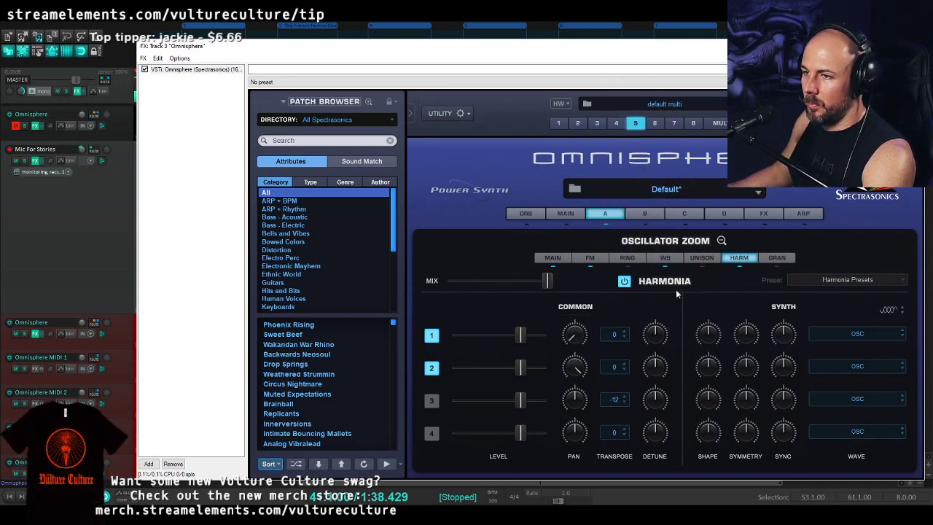
# - Raise the waveshaper's bit crush to maximum and its sample rate reduction to about a third
pyautogui.click(666, 258)
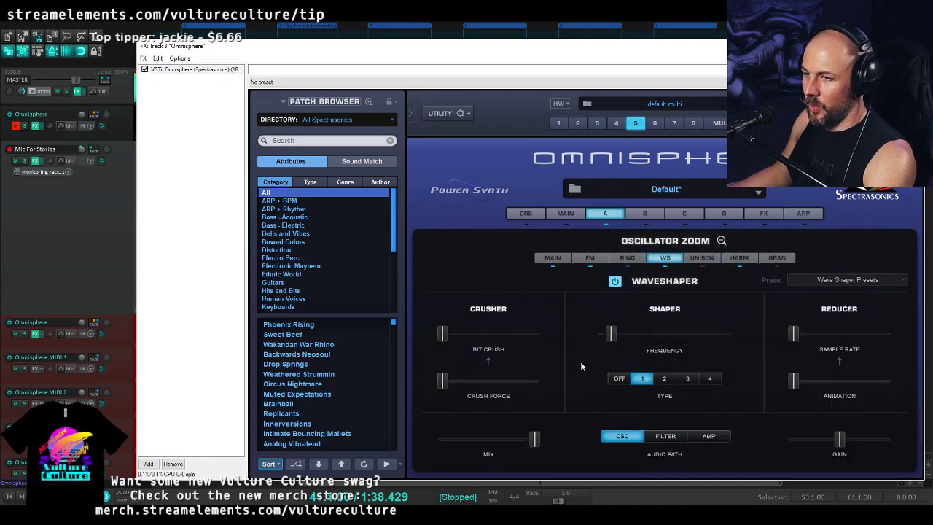
pyautogui.moveTo(447, 340); pyautogui.dragTo(534, 339)
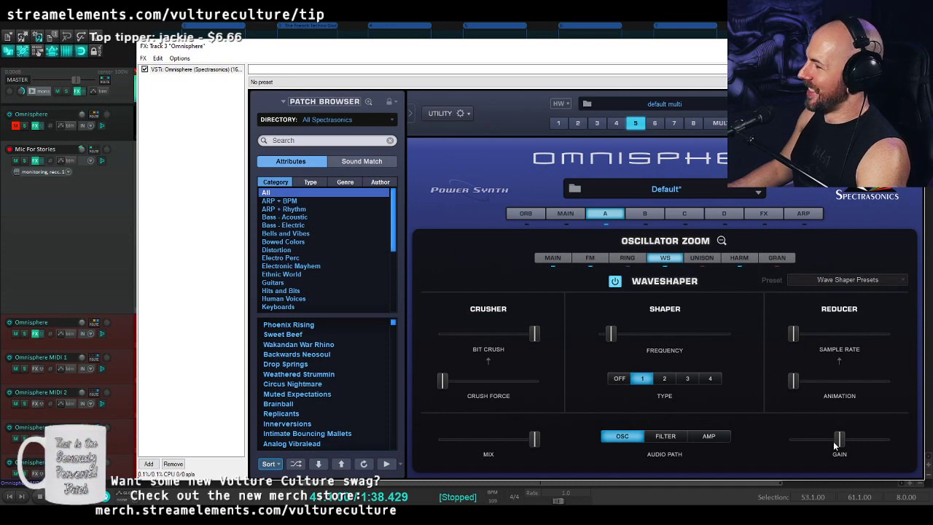
pyautogui.moveTo(795, 335); pyautogui.dragTo(826, 346)
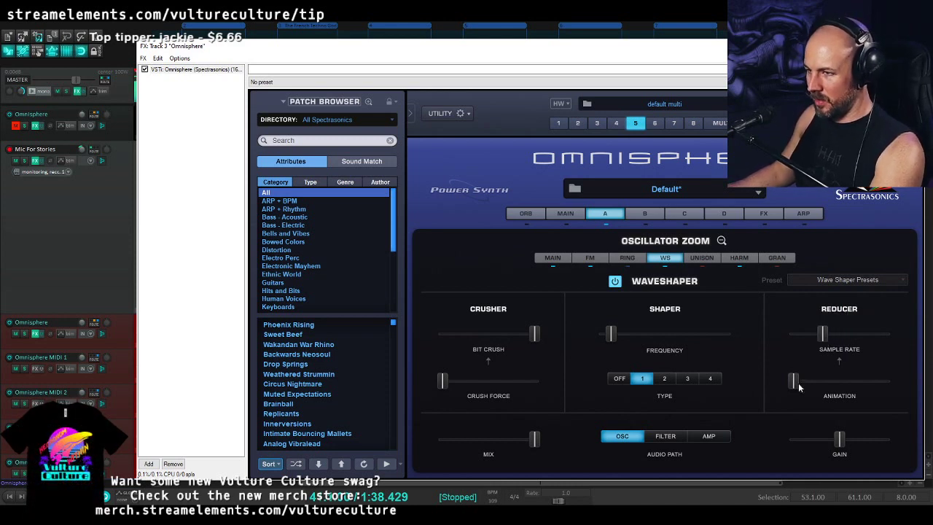
# - Re-enable unison on layer A's oscillator in place of Harmonia and lower its detune slightly
pyautogui.click(722, 241)
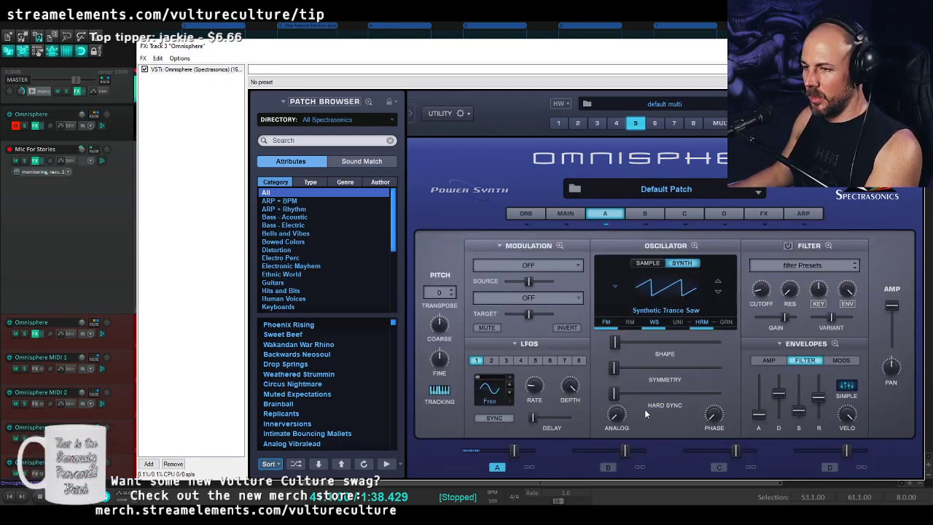
pyautogui.click(680, 324)
pyautogui.click(632, 281)
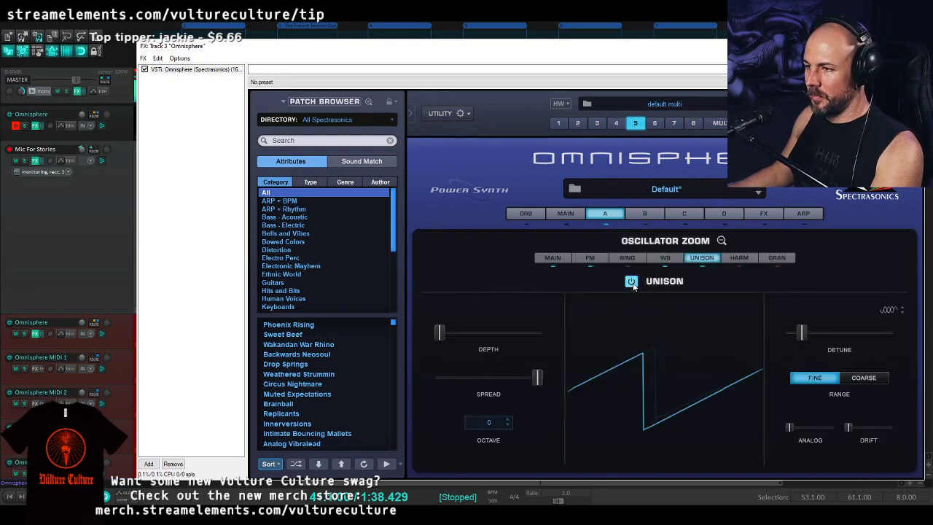
pyautogui.moveTo(802, 337); pyautogui.dragTo(796, 342)
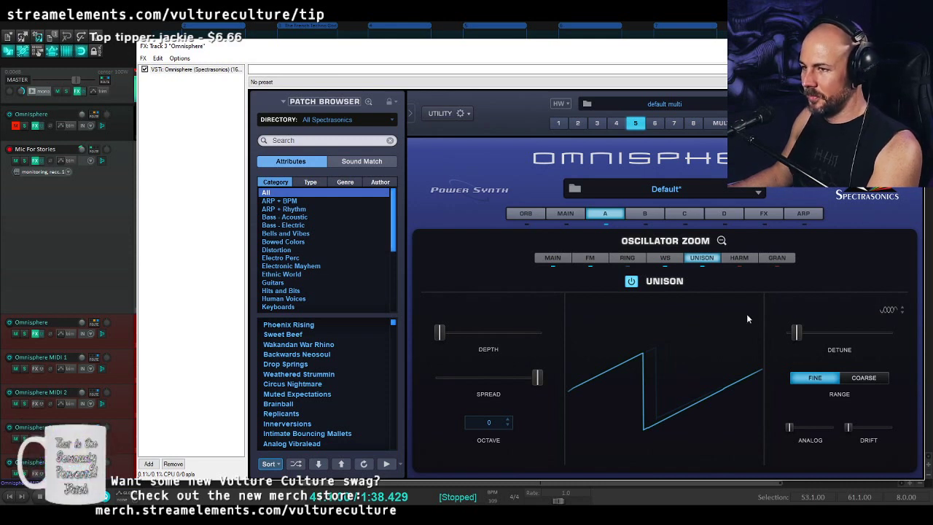
# - With the Saw modulator, raise layer A's FM sync to about halfway
pyautogui.click(589, 259)
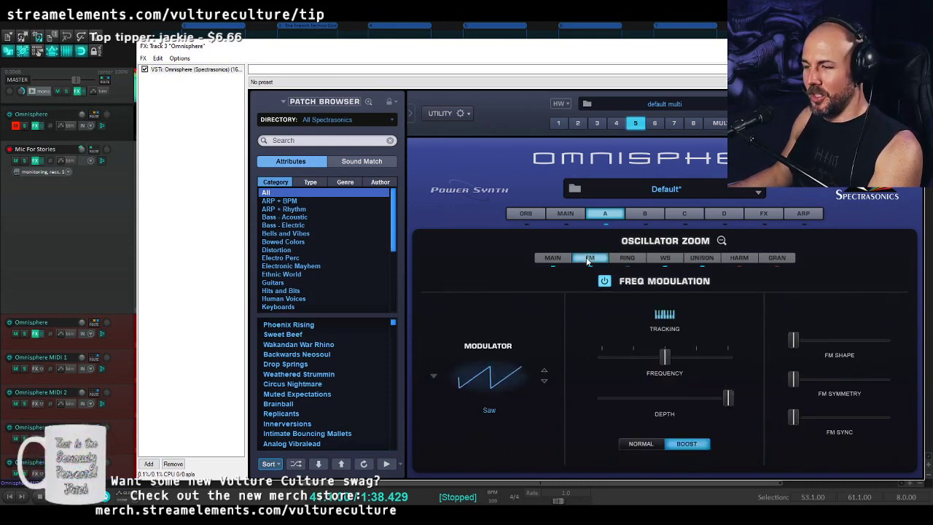
pyautogui.moveTo(794, 379); pyautogui.dragTo(849, 421)
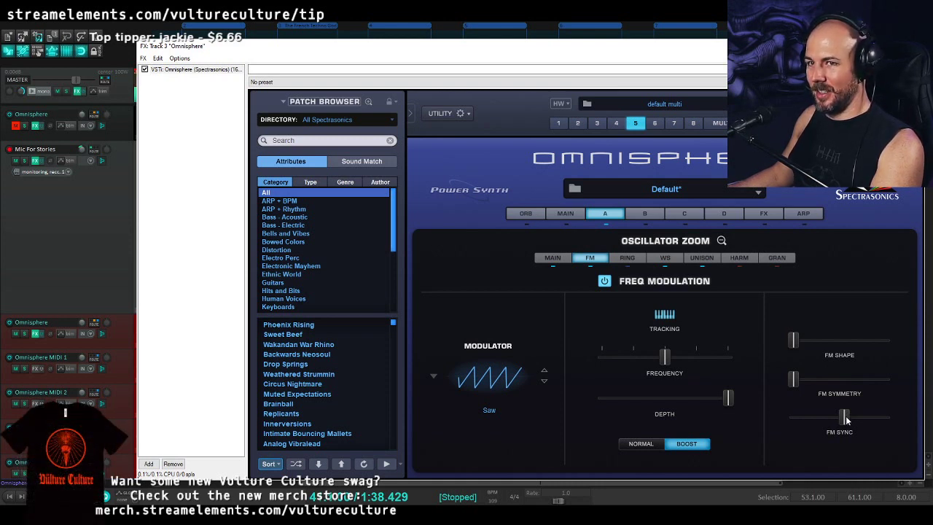
pyautogui.click(722, 241)
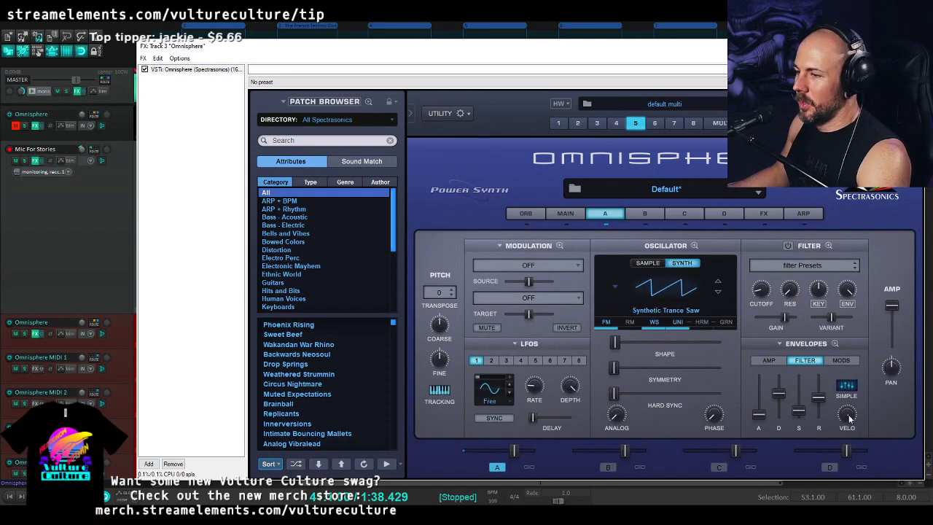
# - Display layer A's amp envelope and lower the layer's level slightly
pyautogui.click(769, 361)
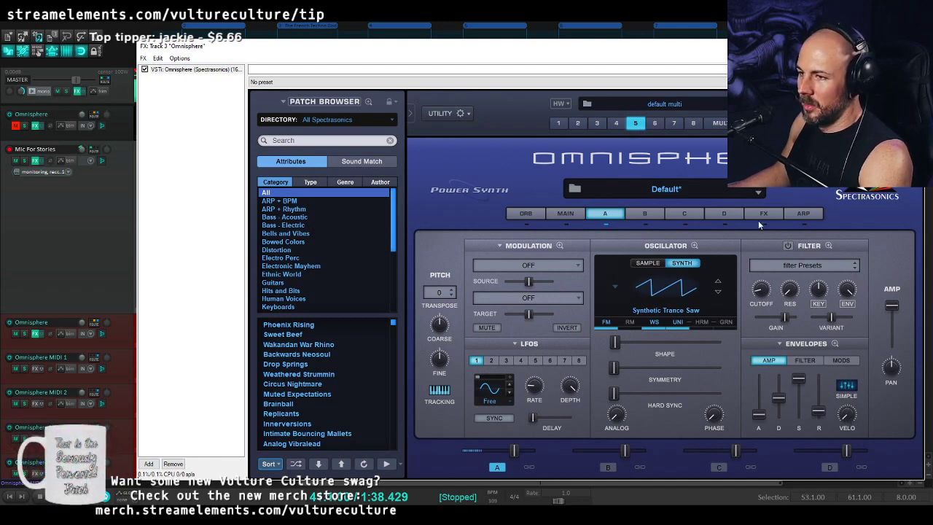
pyautogui.moveTo(514, 450); pyautogui.dragTo(509, 451)
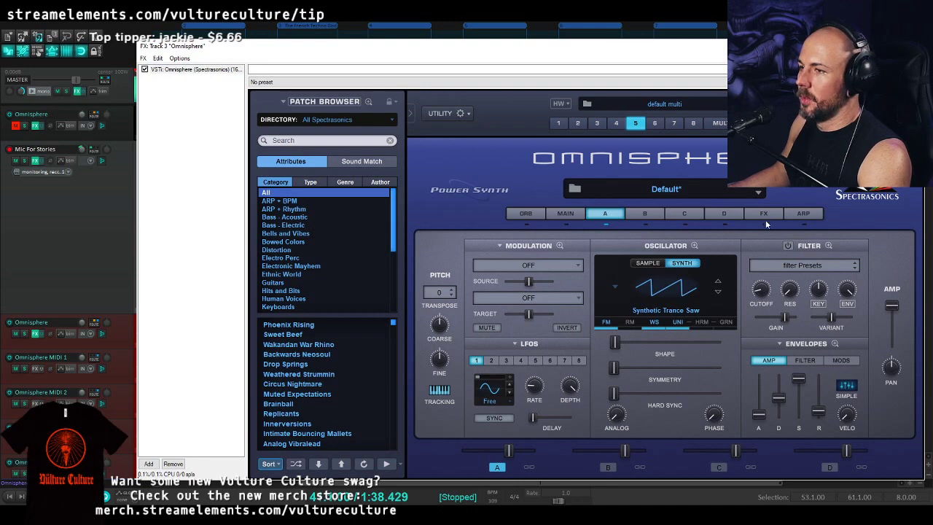
# - Enable layer A's filter, set Filter 1 to HPF UVI and lower the cutoff
pyautogui.click(788, 246)
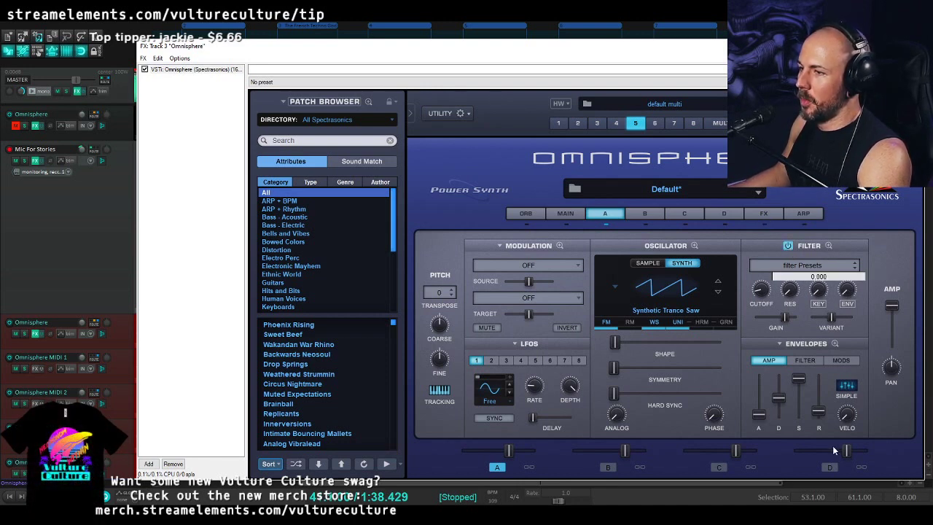
pyautogui.click(830, 246)
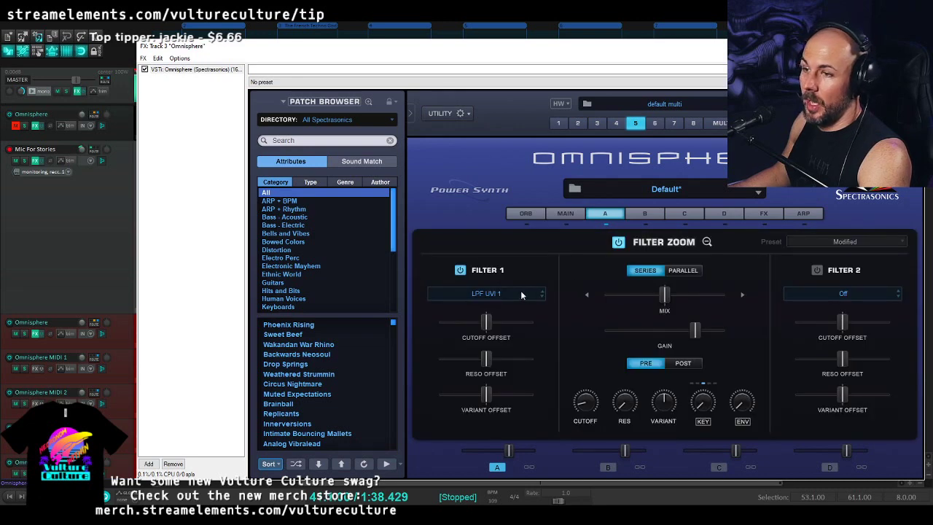
pyautogui.click(521, 295)
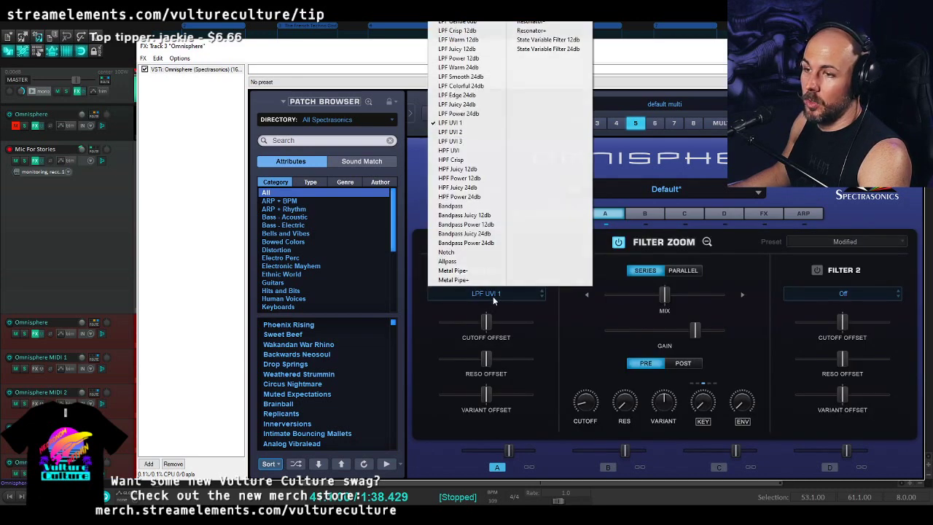
pyautogui.click(470, 151)
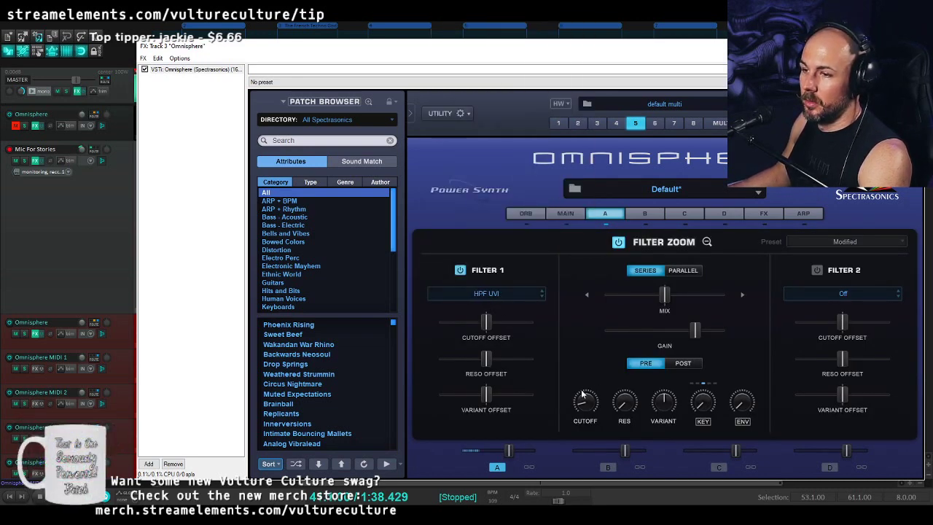
pyautogui.moveTo(592, 420); pyautogui.dragTo(591, 417)
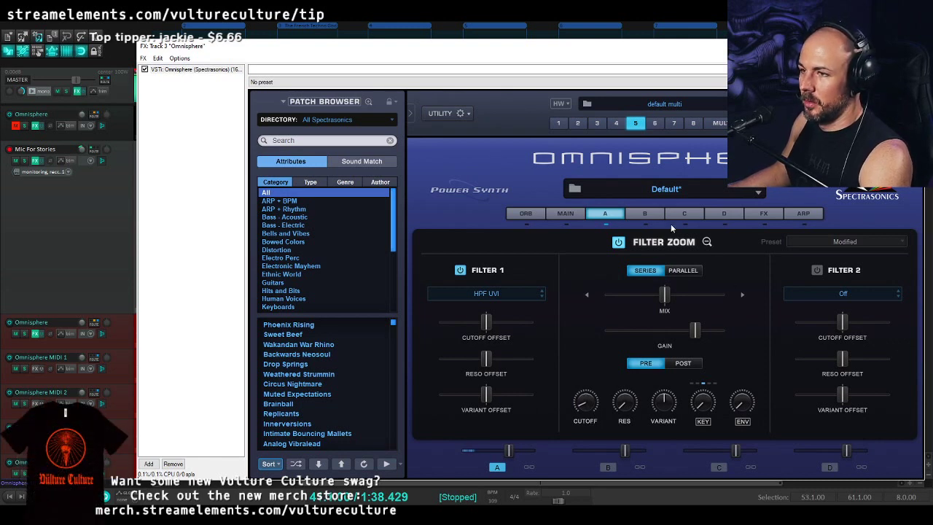
# - Activate layer B and set its oscillator to the Triangle waveform
pyautogui.click(644, 214)
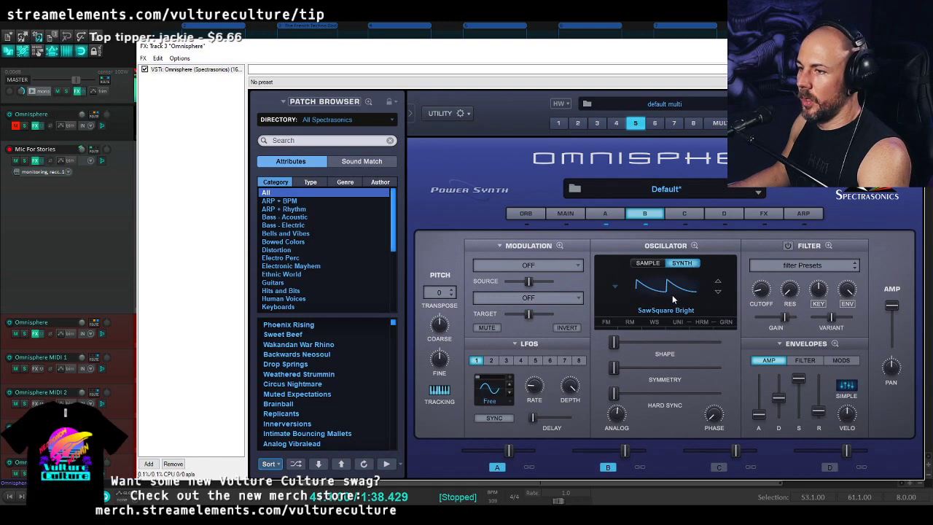
pyautogui.click(665, 288)
pyautogui.click(682, 331)
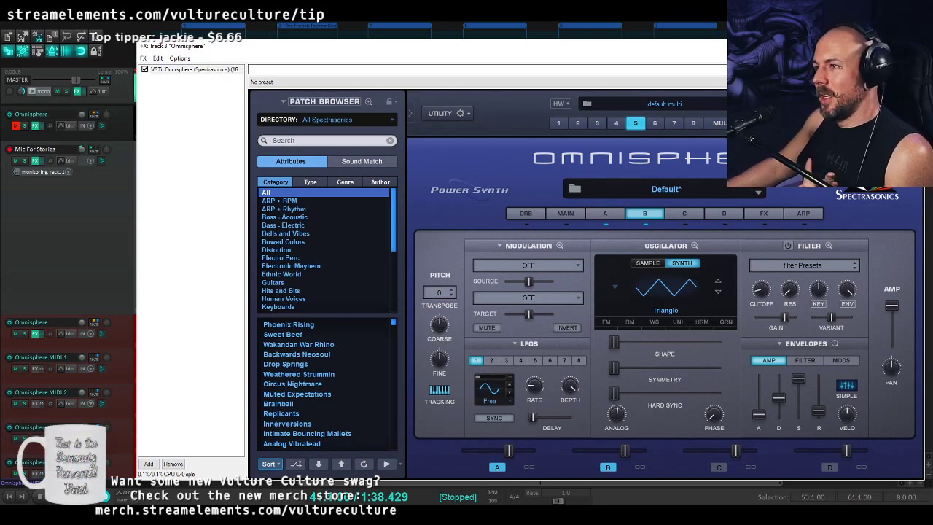
# - Create a four-bar MIDI item from 41.1.00 to 45.1.00 on the Omnisphere MIDI 5 track and set the time selection to it
pyautogui.press('Escape')
pyautogui.scroll(-4, 355, 262)
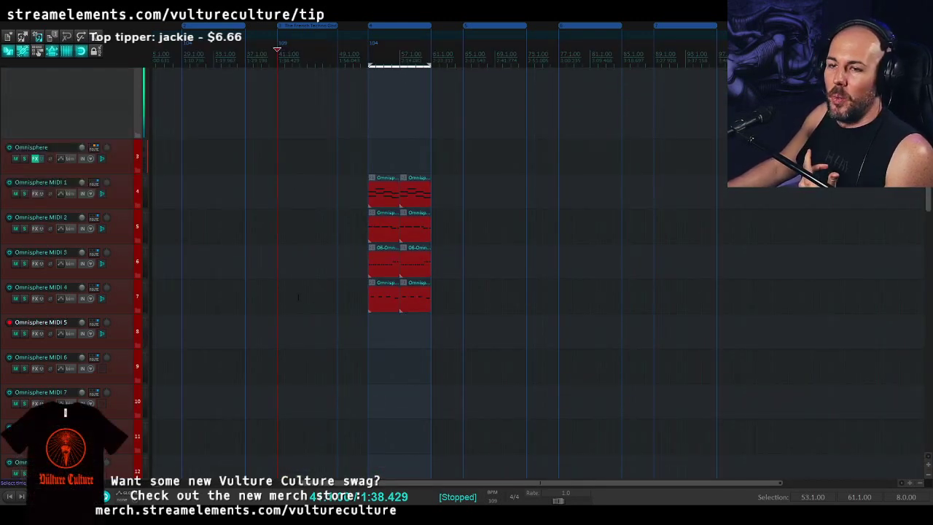
pyautogui.moveTo(279, 331); pyautogui.dragTo(306, 330)
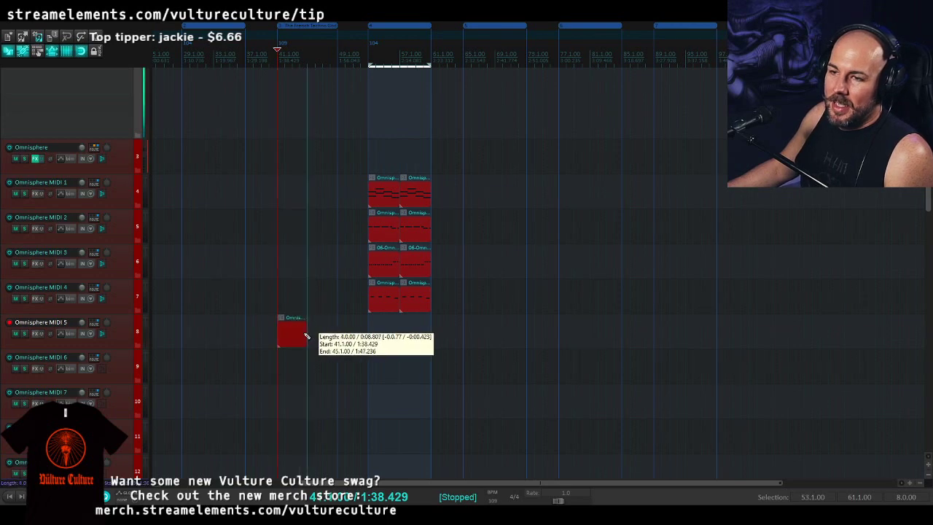
pyautogui.click(299, 324)
pyautogui.click(280, 333)
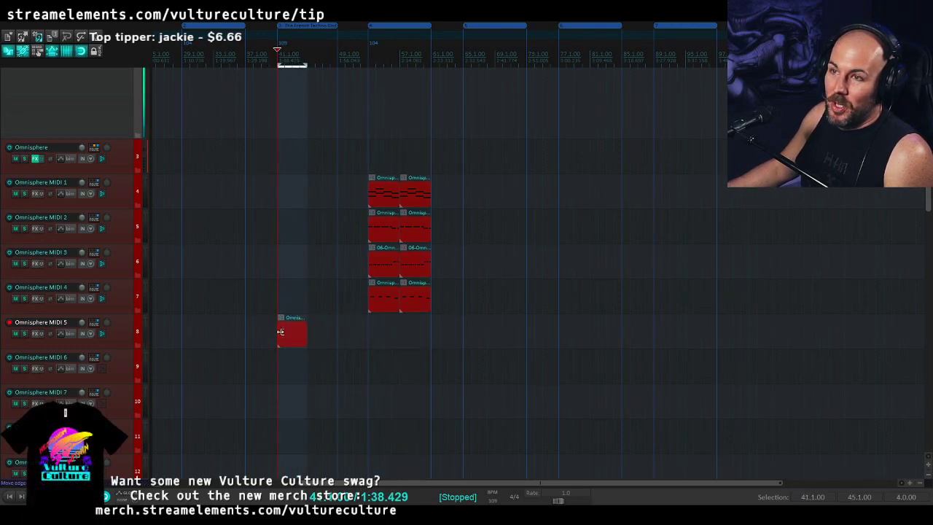
# - In the Omnisphere MIDI 5 item, draw a half-bar note from beat two of each bar: D3 in the first three, D#3 in the fourth
pyautogui.doubleClick(280, 336)
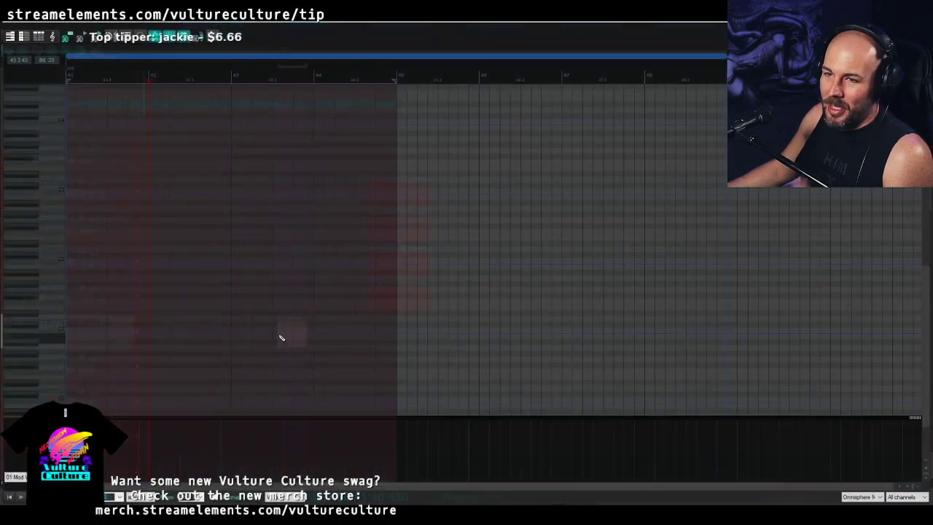
pyautogui.click(64, 76)
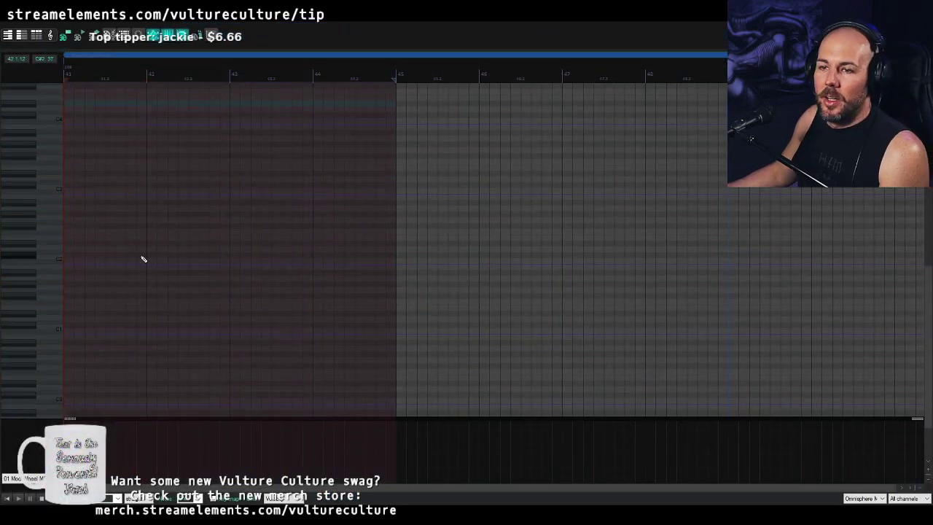
pyautogui.click(52, 179)
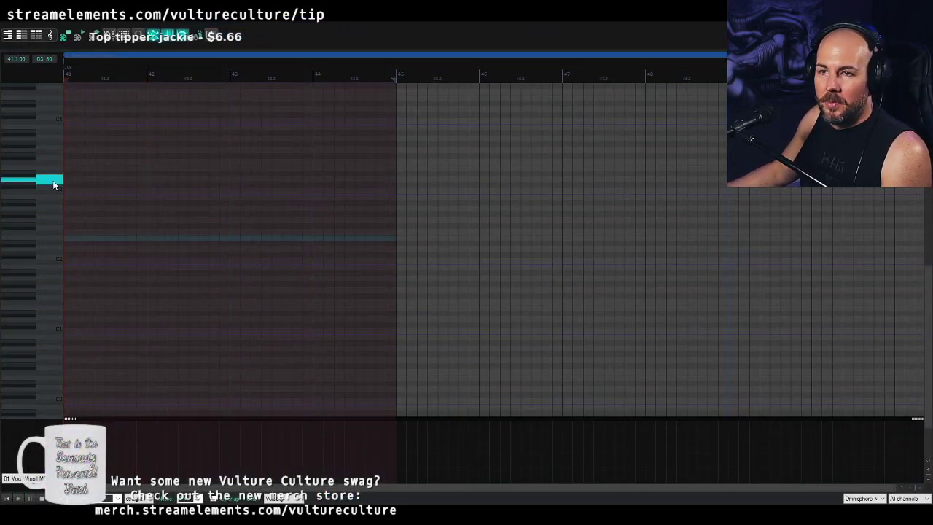
pyautogui.press('space')
pyautogui.click(51, 180)
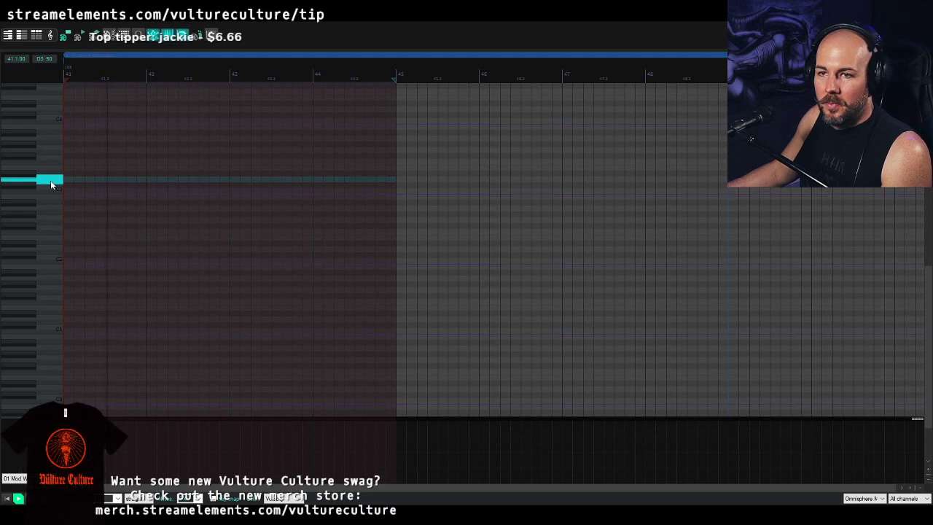
pyautogui.press('space')
pyautogui.moveTo(86, 180); pyautogui.dragTo(209, 183)
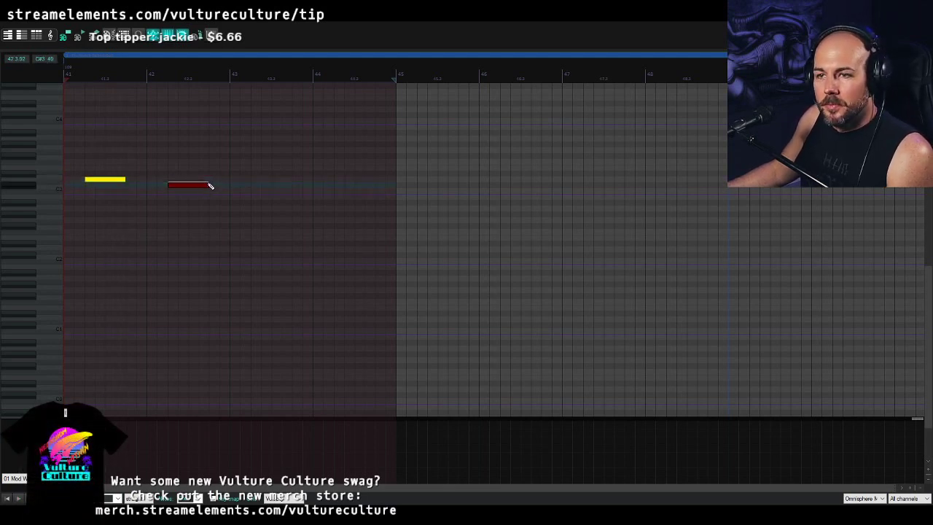
pyautogui.moveTo(256, 180); pyautogui.dragTo(378, 176)
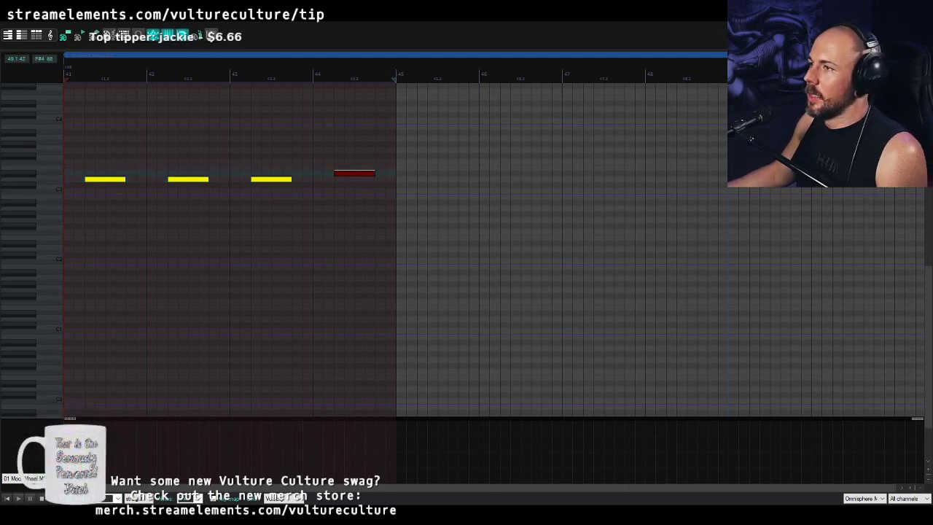
# - Close the MIDI editor and add a send from the Omnisphere E track to the Duck track
pyautogui.click(923, 6)
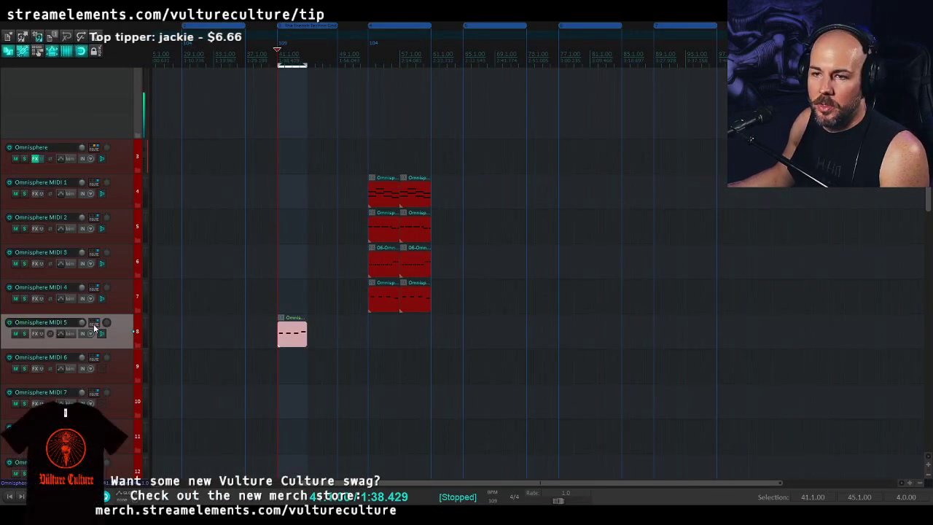
pyautogui.scroll(-3, 195, 295)
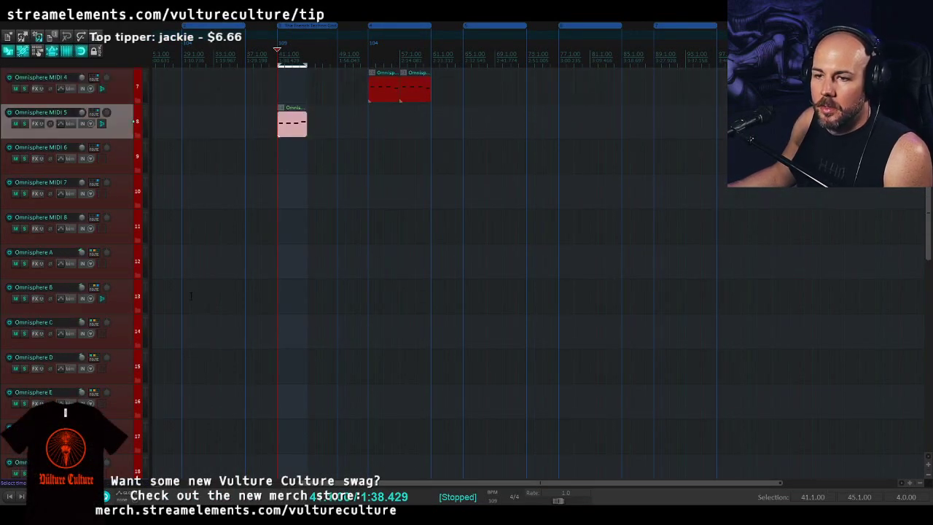
pyautogui.press('space')
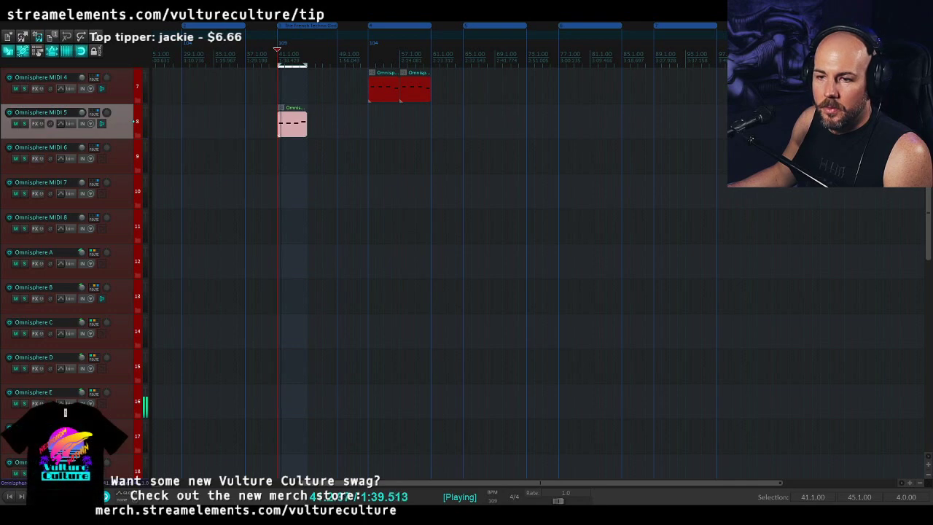
pyautogui.click(94, 394)
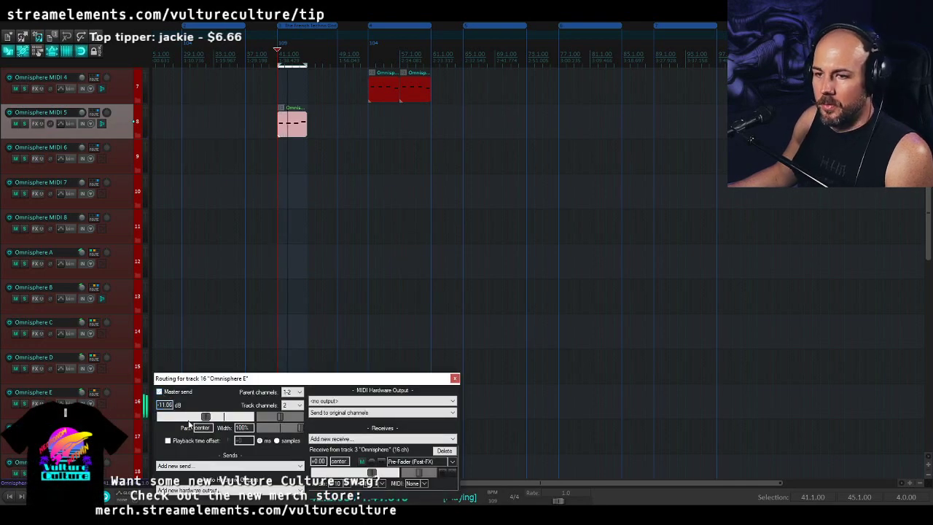
pyautogui.click(210, 470)
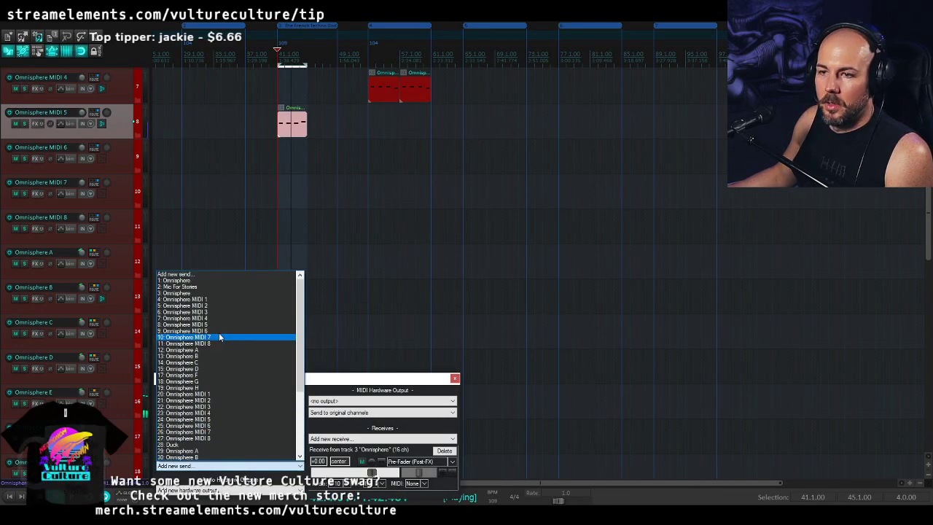
pyautogui.click(210, 445)
pyautogui.press('space')
pyautogui.click(454, 333)
# - During playback, shorten the recovery of the Duck plugin's volume curve by moving its upper point earlier, to roughly midway between divisions 1 and 2
pyautogui.press('space')
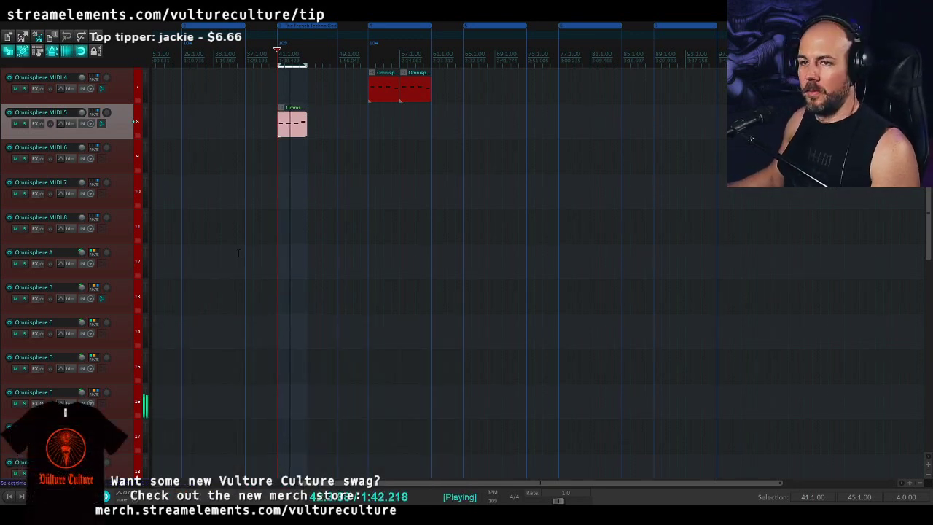
pyautogui.scroll(10, 238, 253)
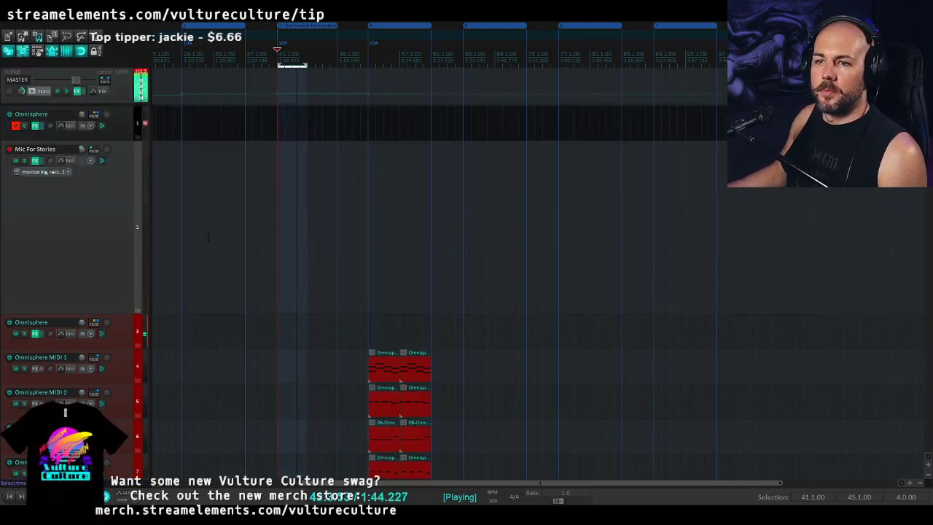
pyautogui.scroll(-20, 79, 256)
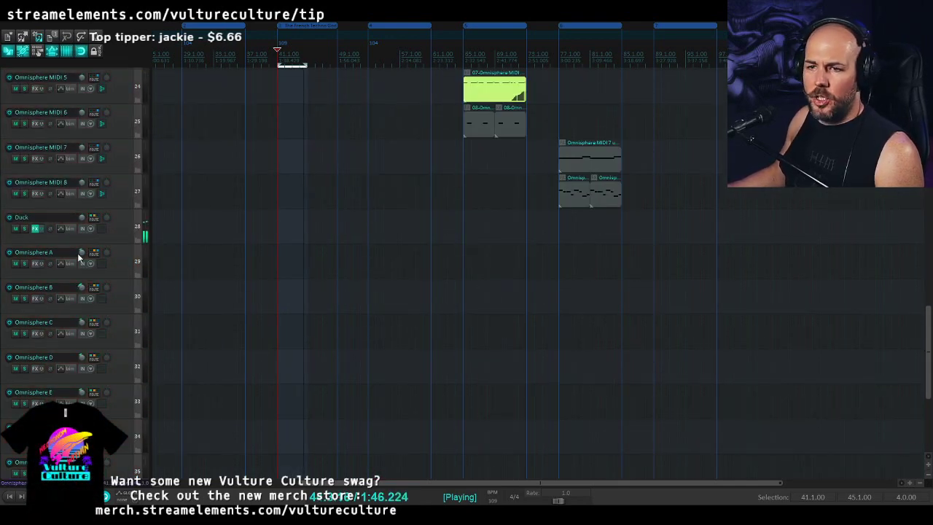
pyautogui.click(35, 229)
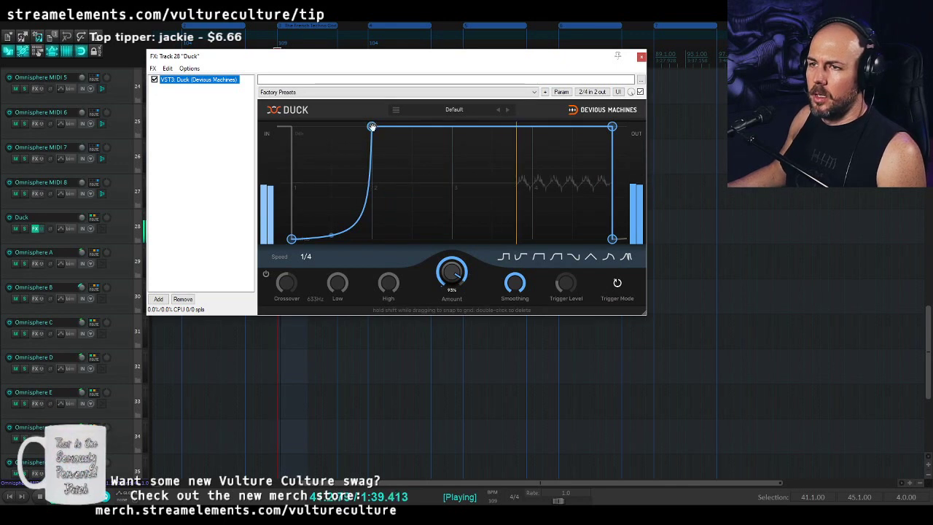
pyautogui.moveTo(373, 126); pyautogui.dragTo(329, 125)
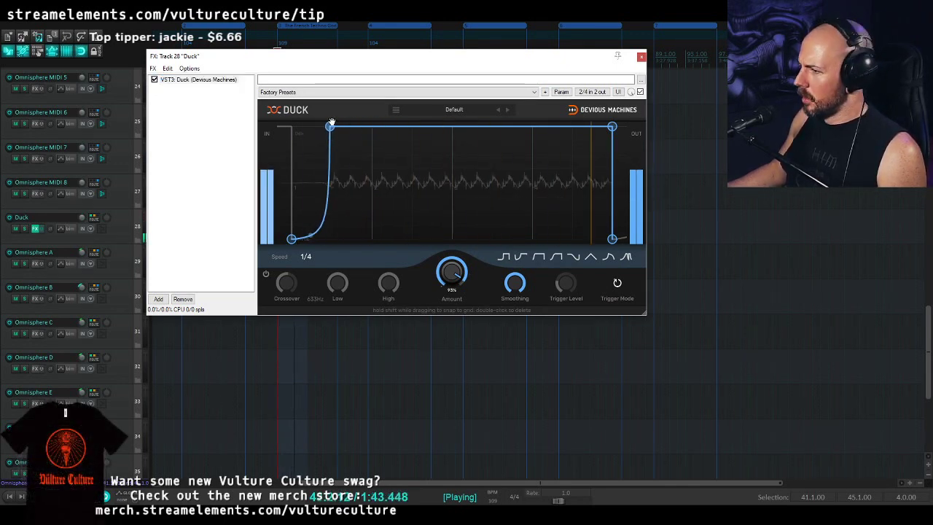
pyautogui.moveTo(331, 124); pyautogui.dragTo(345, 118)
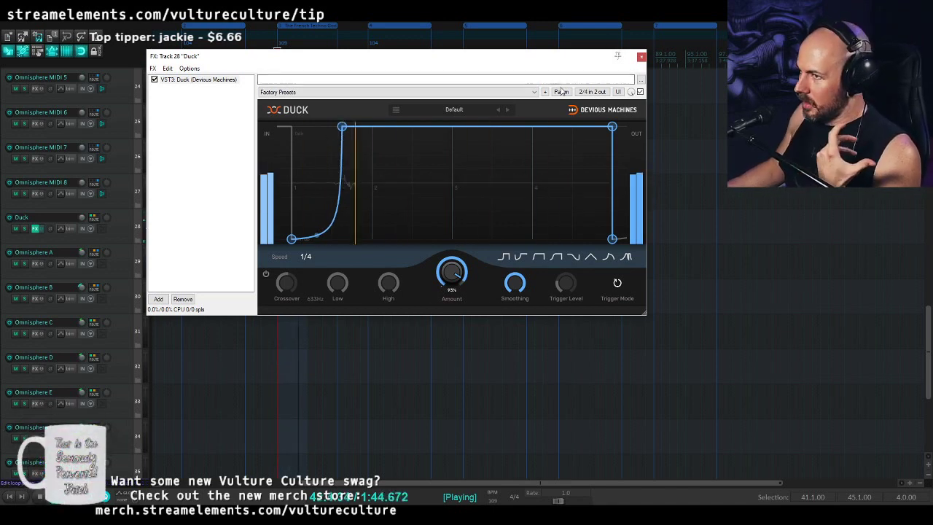
pyautogui.moveTo(348, 133); pyautogui.dragTo(339, 134)
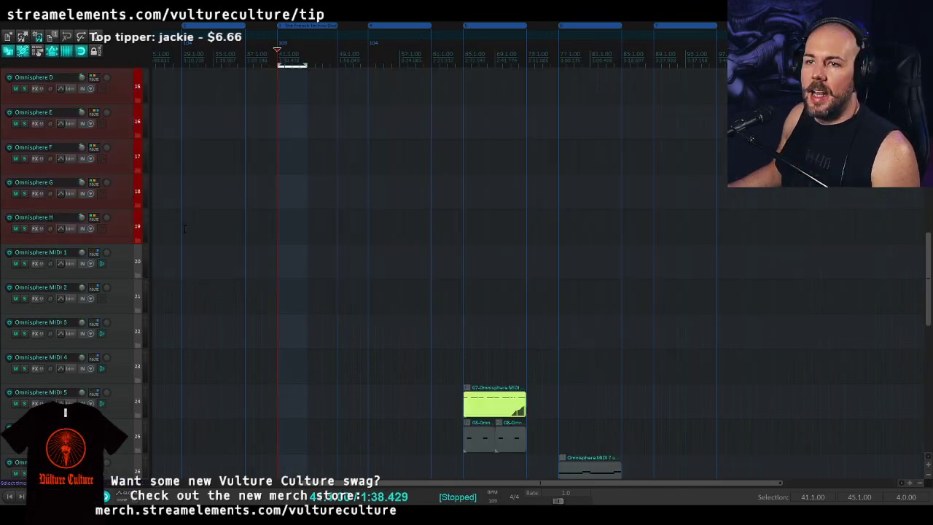
# - Open Omnisphere on track 3, start playback and display layer A's effects rack
pyautogui.scroll(7, 192, 238)
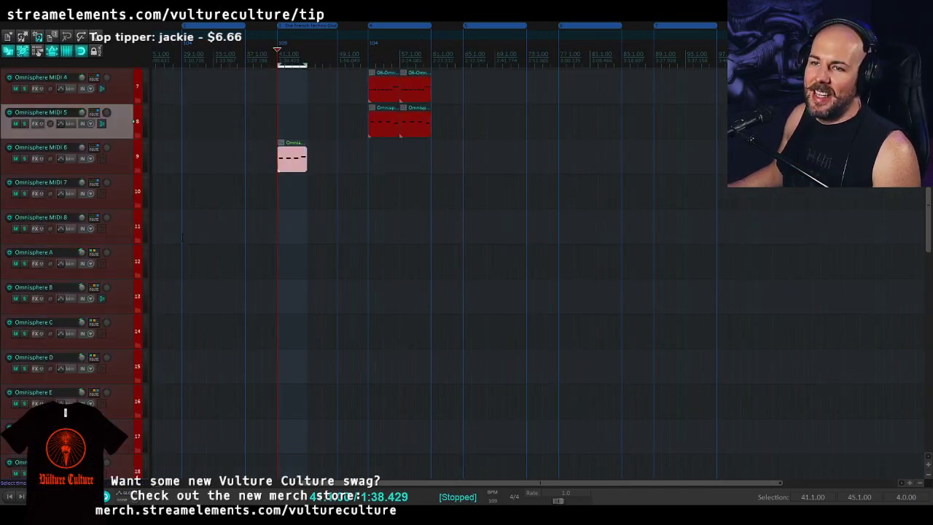
pyautogui.scroll(3, 192, 238)
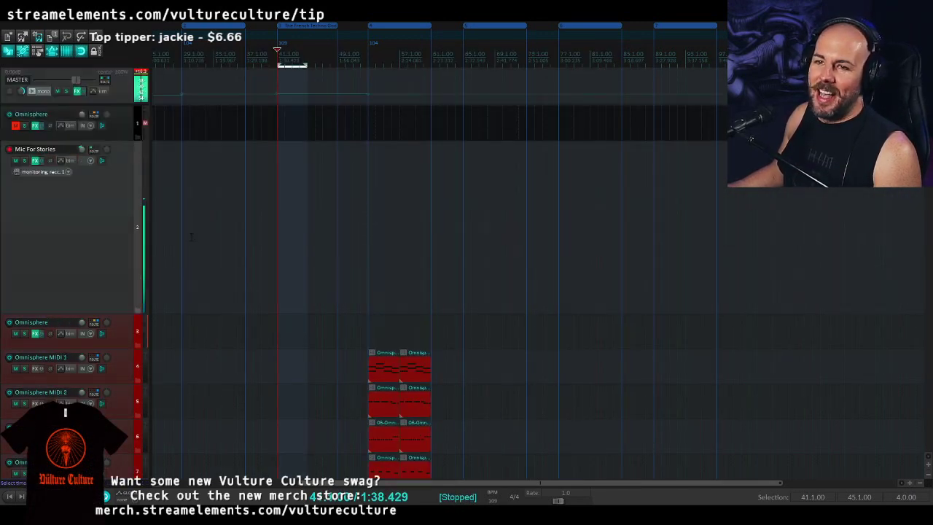
pyautogui.click(35, 334)
pyautogui.click(606, 212)
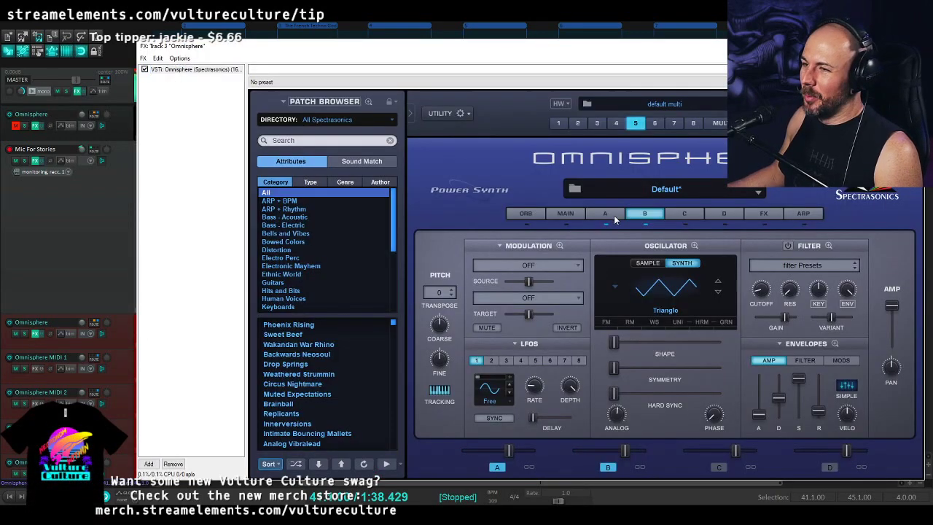
pyautogui.press('space')
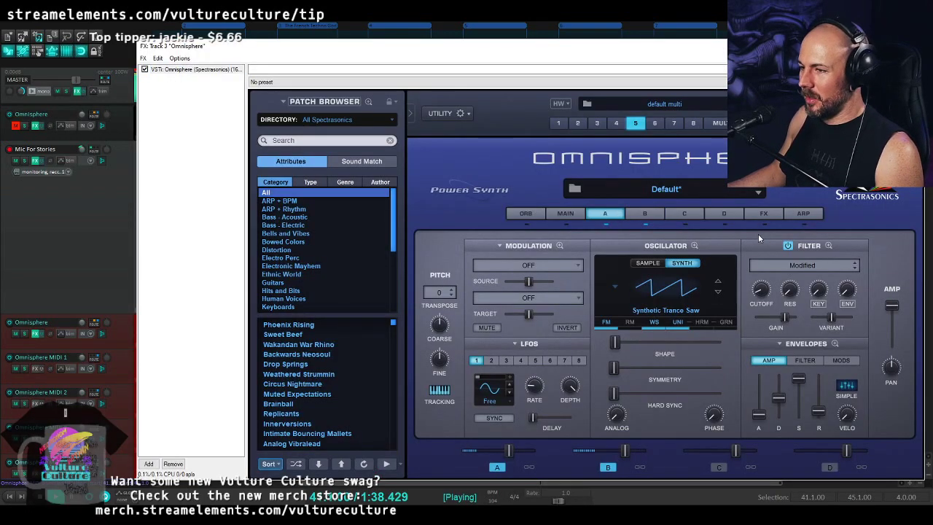
pyautogui.click(763, 214)
# - Try Flame Distortion in layer A's first effect slot, check its post gain, and clear the slot
pyautogui.click(491, 268)
pyautogui.moveTo(529, 282)
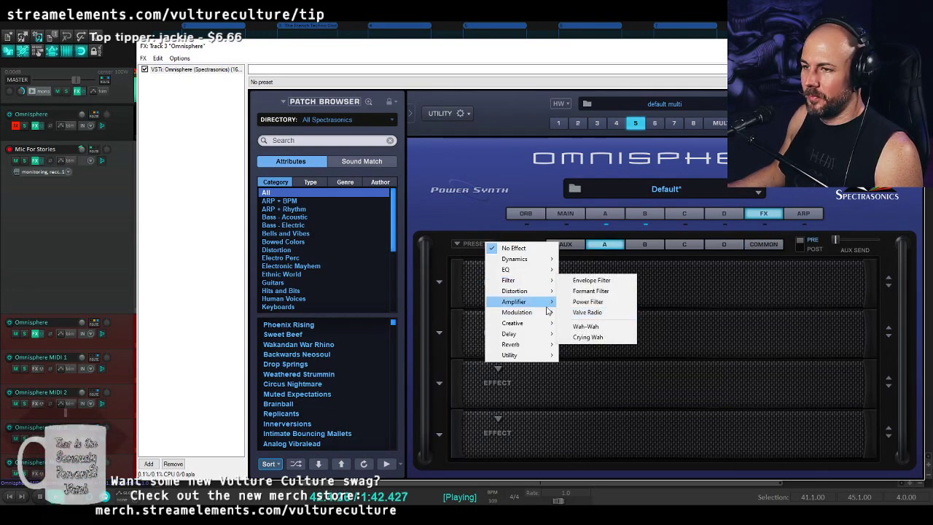
pyautogui.moveTo(546, 306)
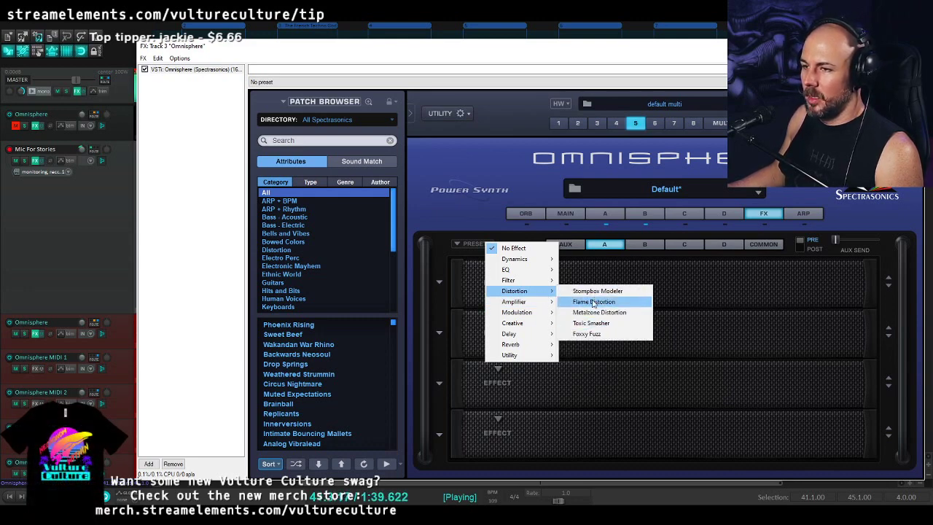
pyautogui.click(596, 302)
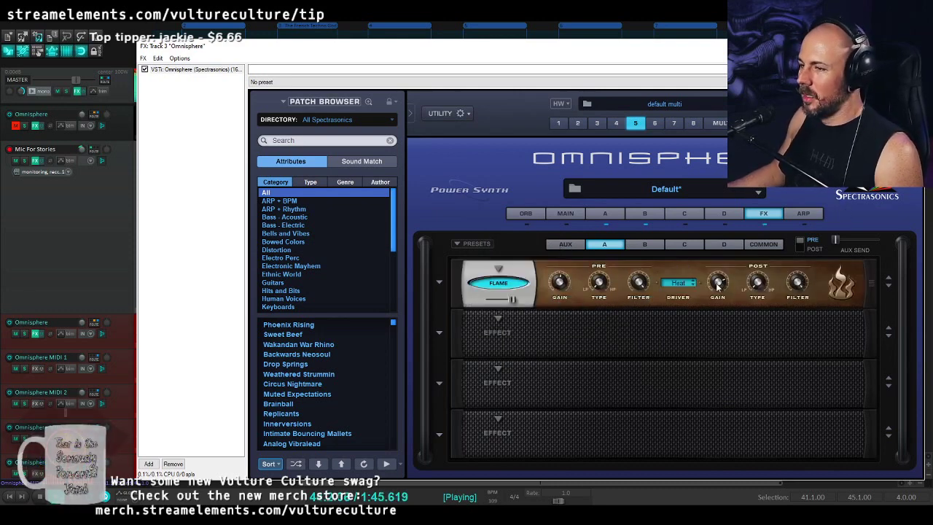
pyautogui.moveTo(722, 276)
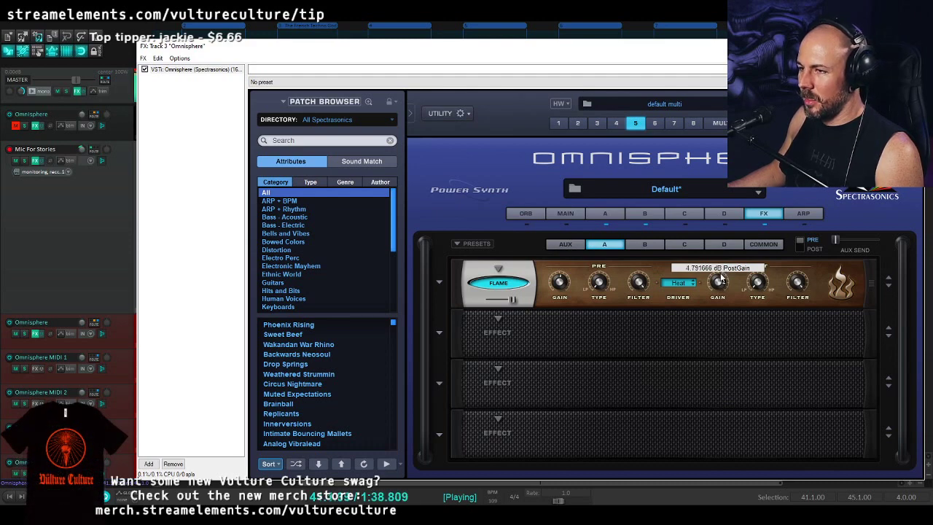
pyautogui.click(520, 279)
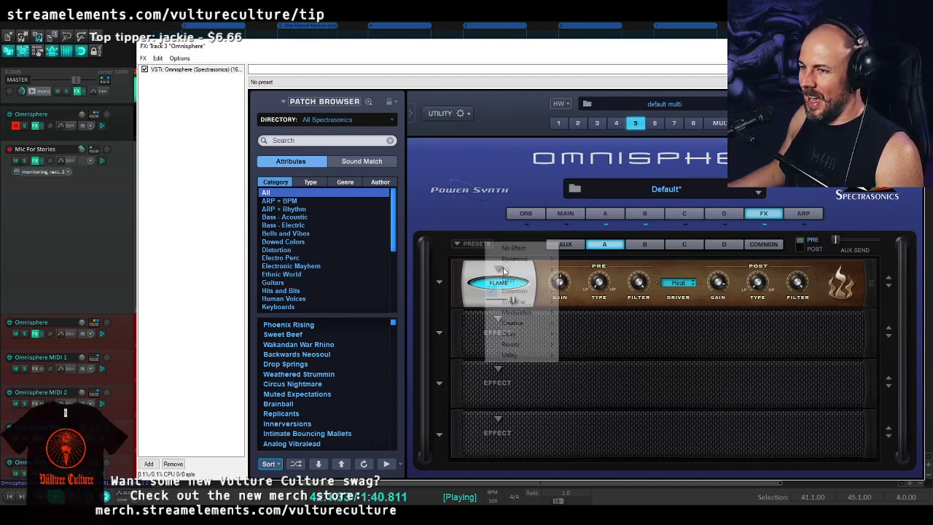
pyautogui.click(513, 248)
# - Load the Toxic Smasher distortion into layer A's first effect slot and set its filter to Off
pyautogui.click(496, 269)
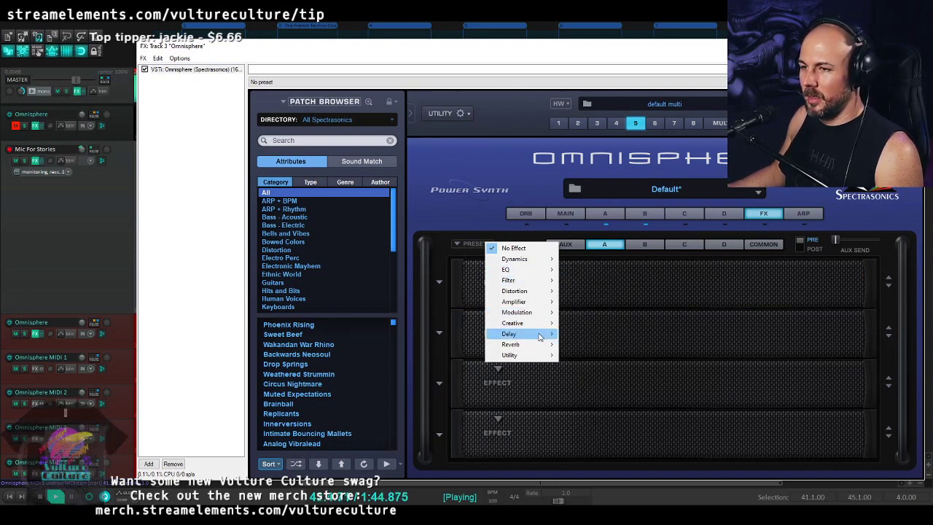
pyautogui.moveTo(548, 294)
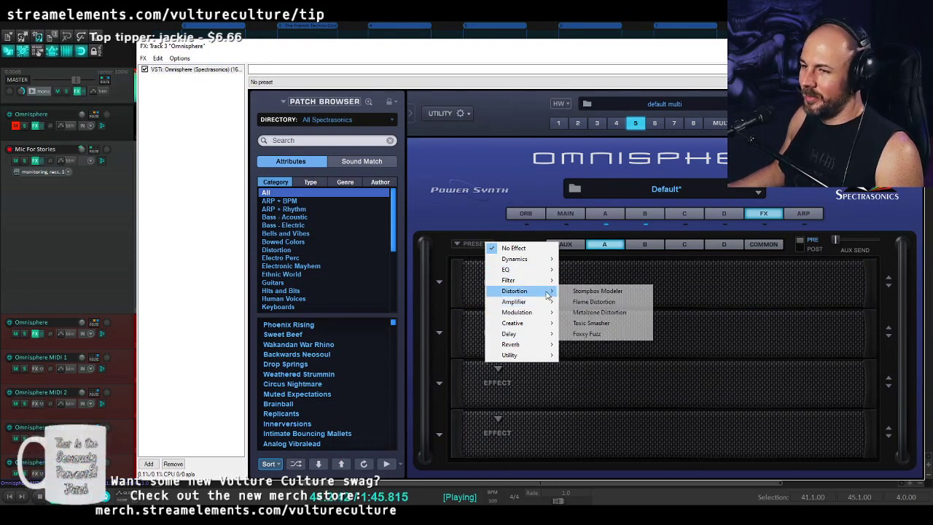
pyautogui.click(614, 323)
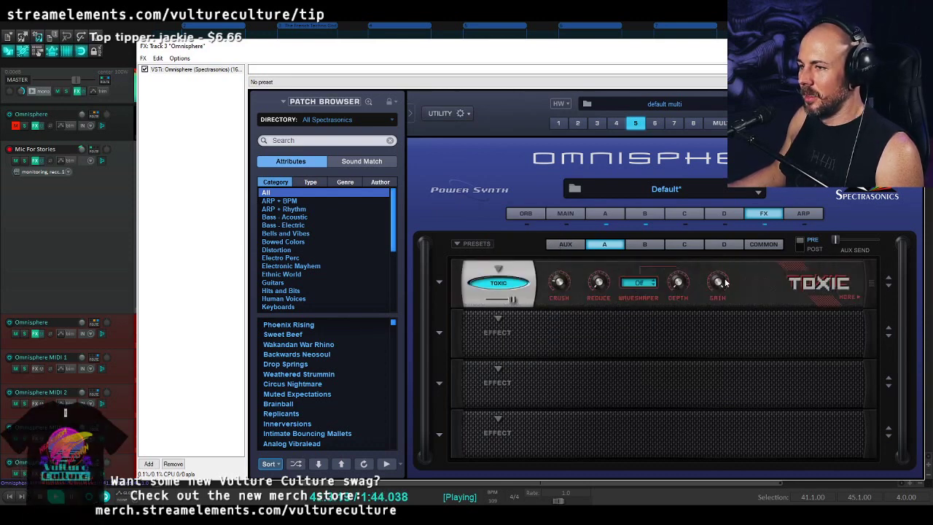
pyautogui.click(850, 298)
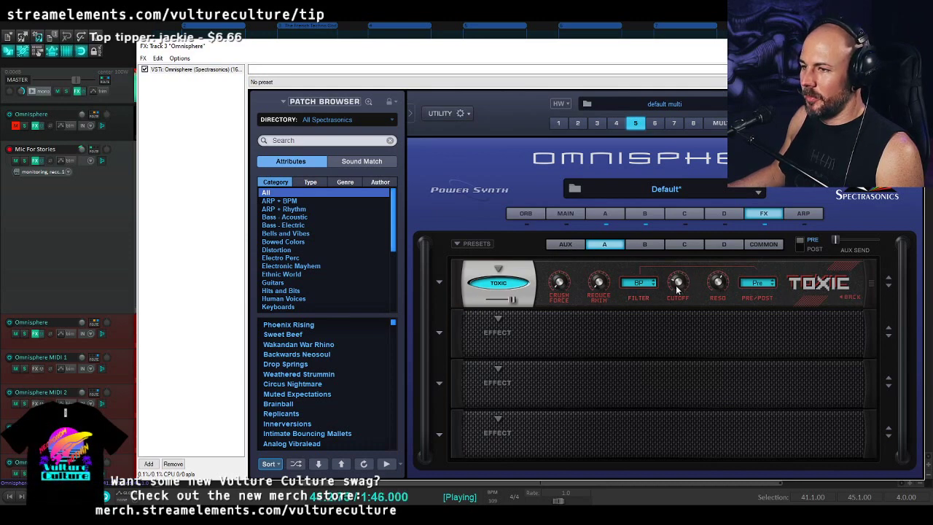
pyautogui.click(641, 285)
pyautogui.click(641, 284)
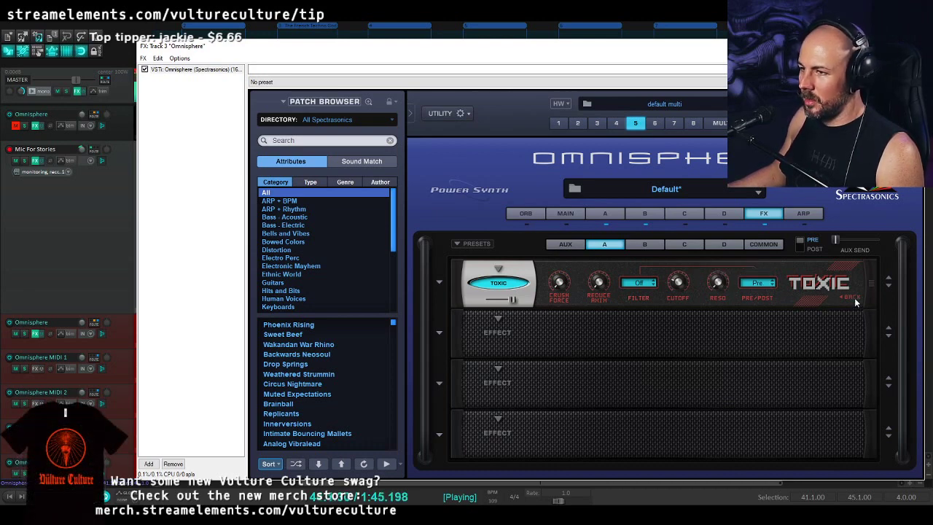
# - Bypass and re-enable Toxic Smasher to compare the sound, and set Reduce to 0.46 among its main controls
pyautogui.click(497, 284)
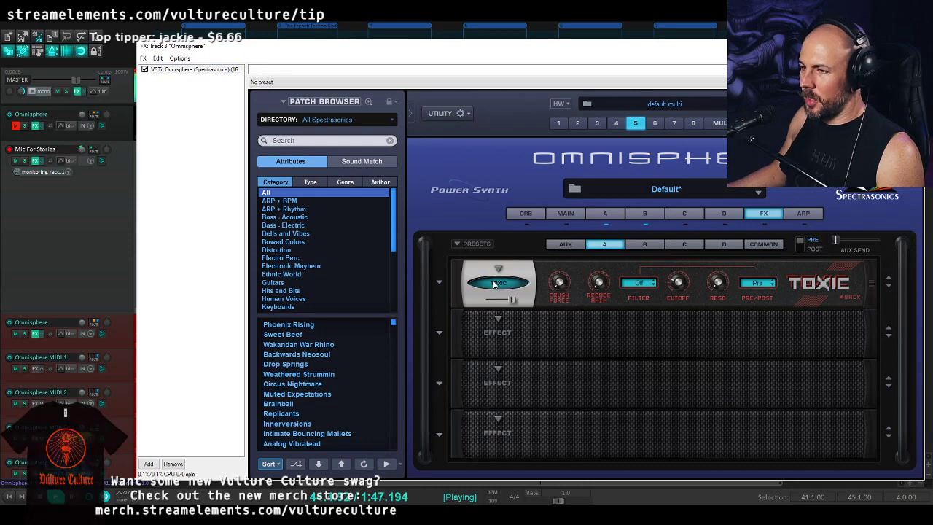
pyautogui.click(495, 285)
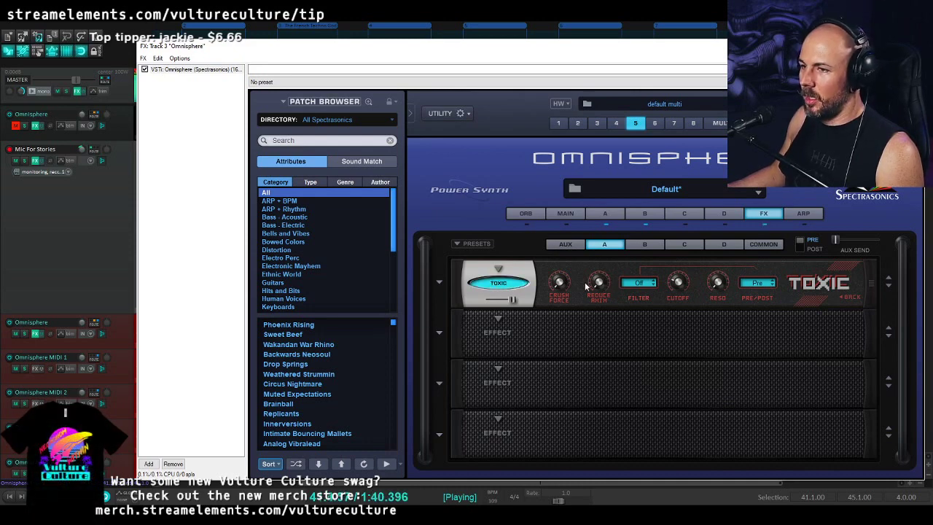
pyautogui.click(858, 297)
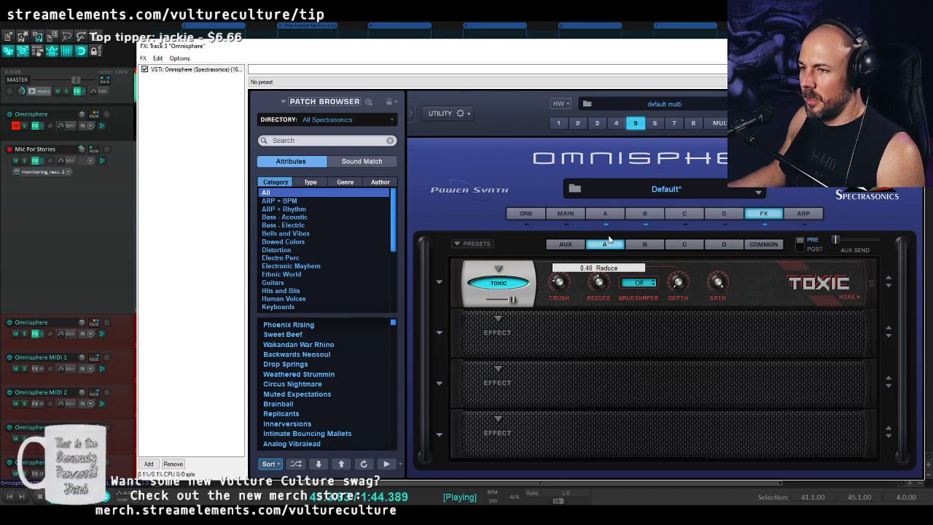
# - Lower Toxic Smasher's Reduce to 0.10, set its filter to LP and adjust the resonance
pyautogui.moveTo(595, 251); pyautogui.dragTo(597, 268)
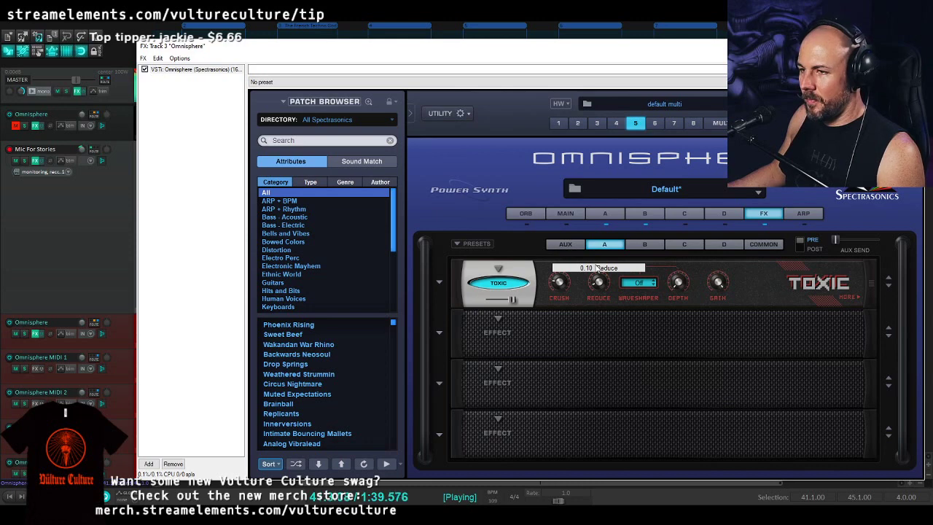
pyautogui.click(850, 295)
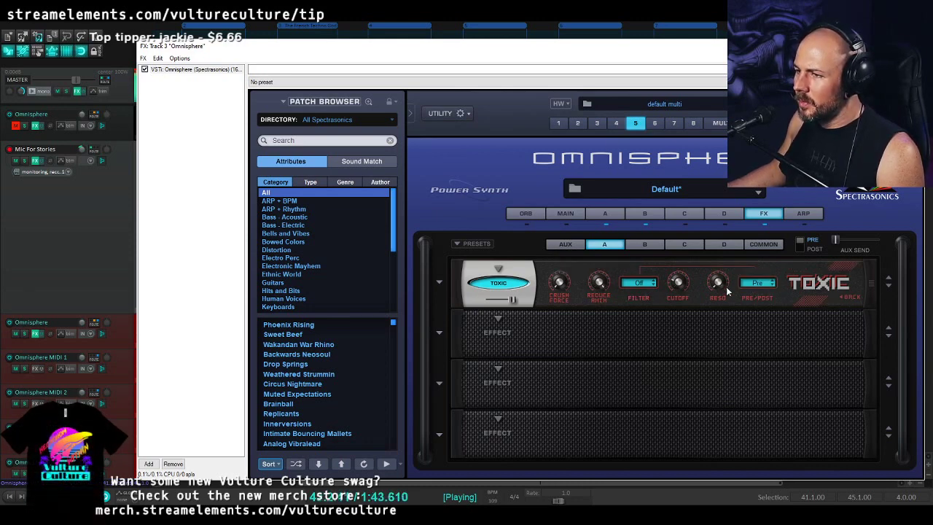
pyautogui.click(653, 286)
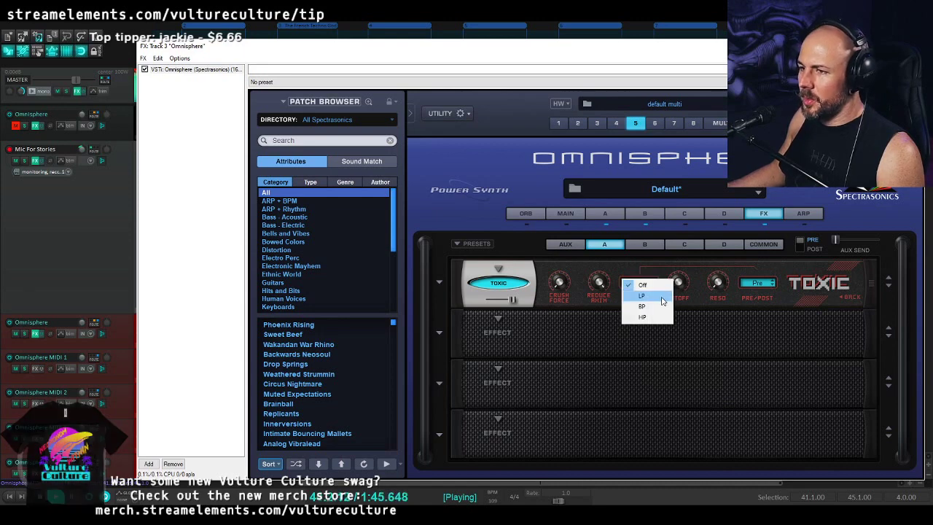
pyautogui.click(662, 297)
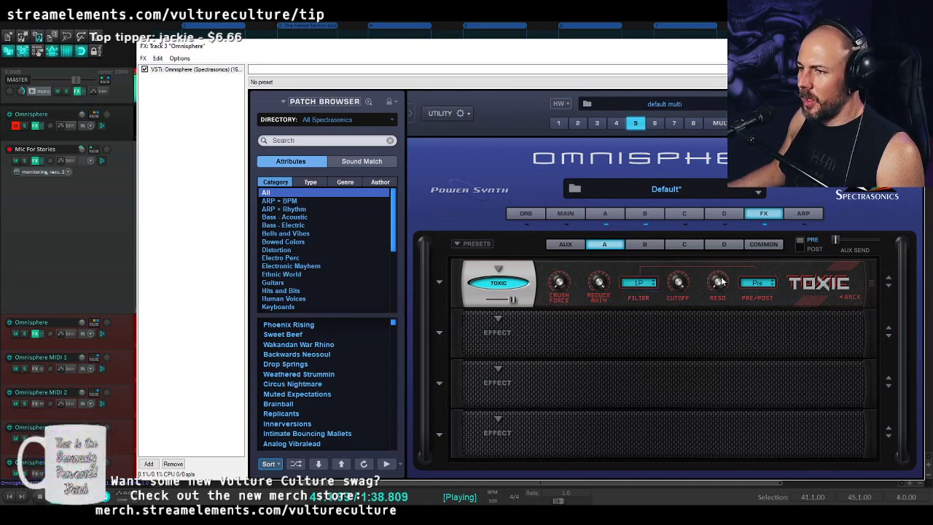
pyautogui.moveTo(722, 286); pyautogui.dragTo(740, 245)
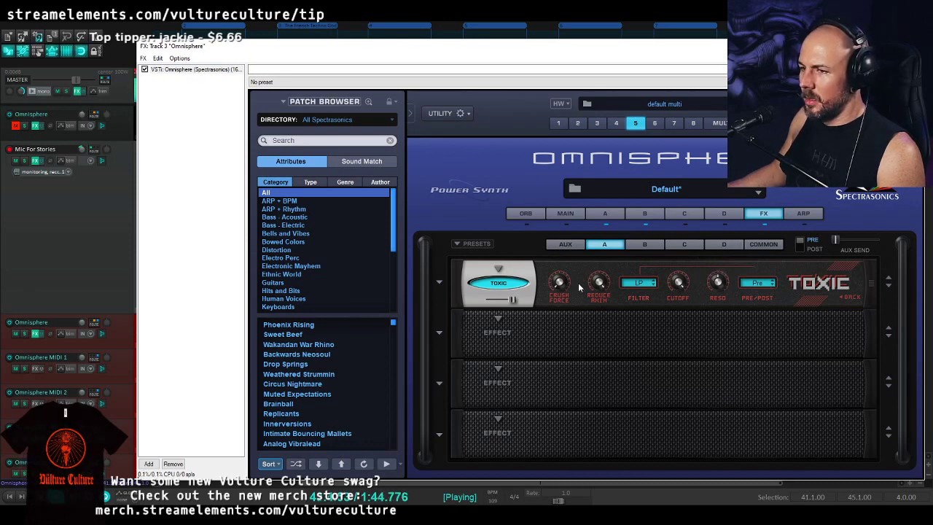
# - Audition Toxic Smasher's Crush at 0.30 among its main controls, and turn it down again
pyautogui.click(840, 299)
pyautogui.moveTo(563, 284); pyautogui.dragTo(568, 269)
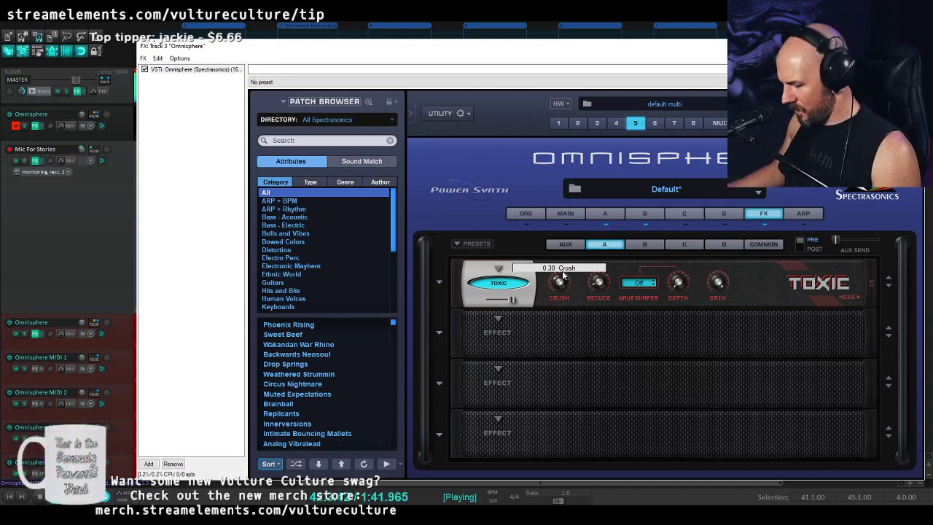
pyautogui.moveTo(561, 316); pyautogui.dragTo(559, 319)
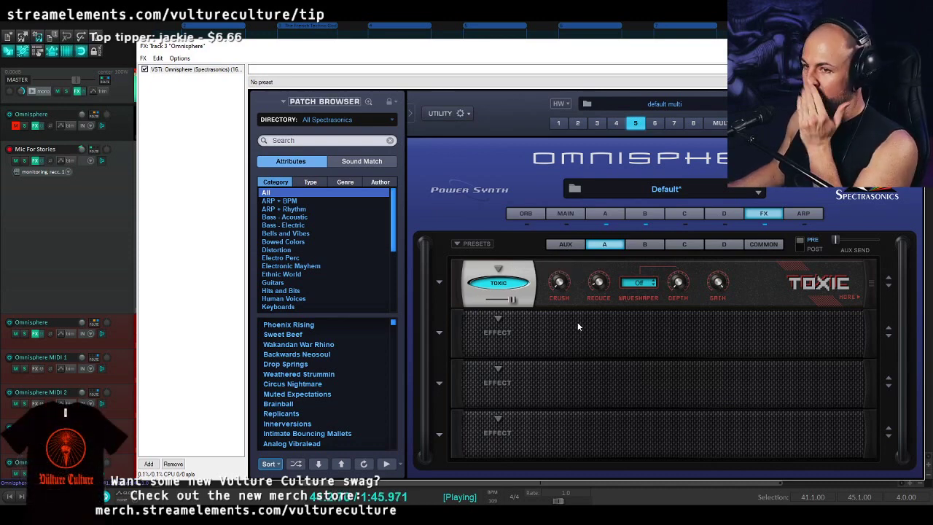
# - Load Studio EQ into layer A's second effect slot and adjust both bands' gain and Band 1's frequency
pyautogui.click(490, 318)
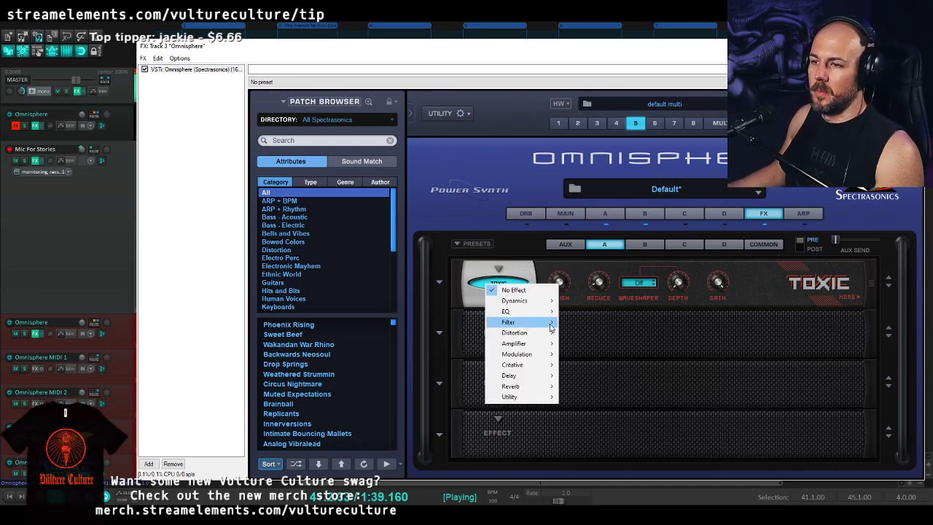
pyautogui.moveTo(548, 322)
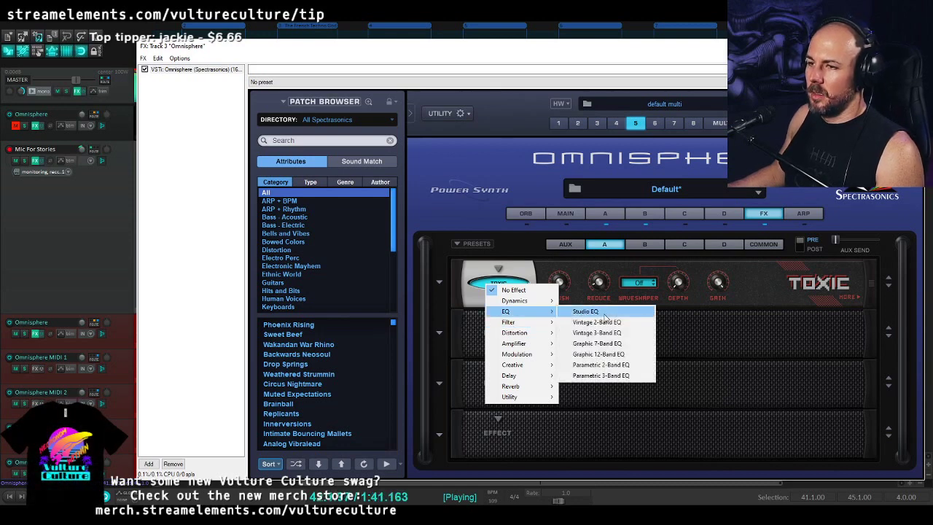
pyautogui.click(604, 314)
pyautogui.moveTo(719, 334); pyautogui.dragTo(723, 331)
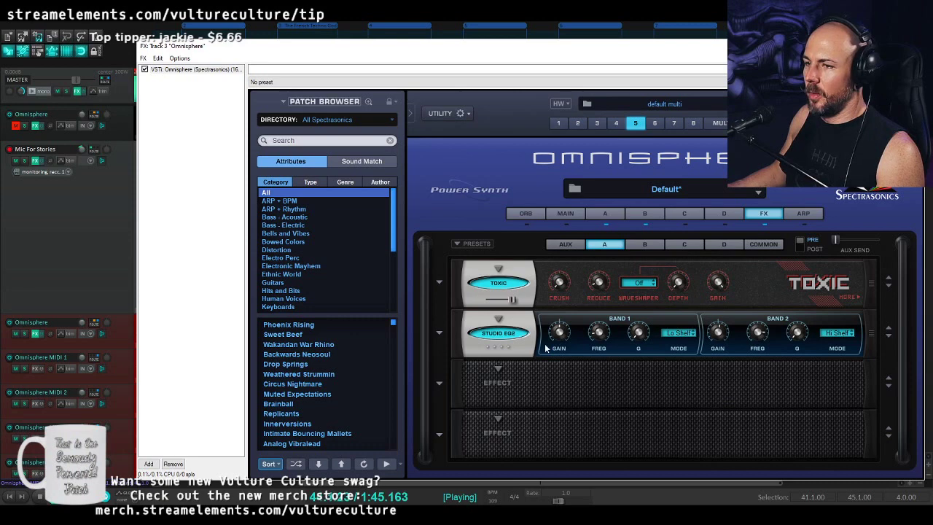
pyautogui.moveTo(567, 331)
pyautogui.moveTo(564, 335); pyautogui.dragTo(562, 337)
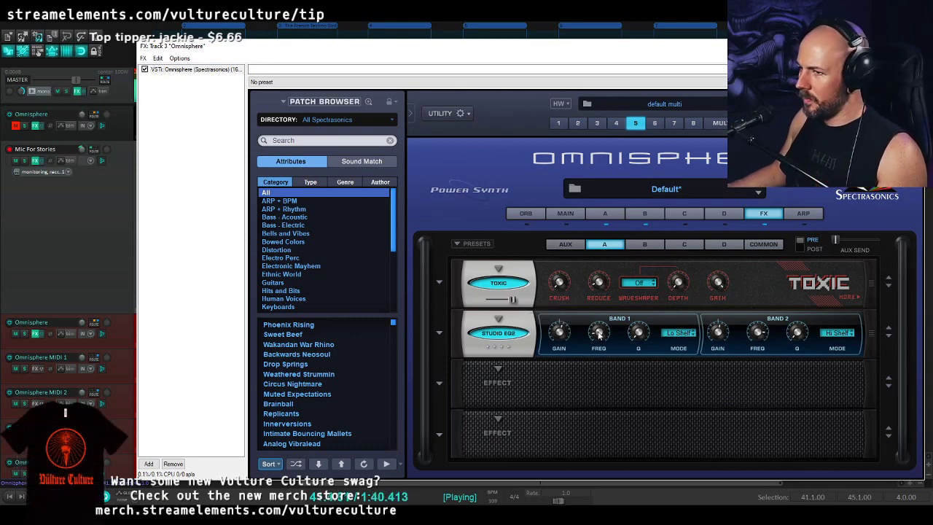
pyautogui.moveTo(606, 328)
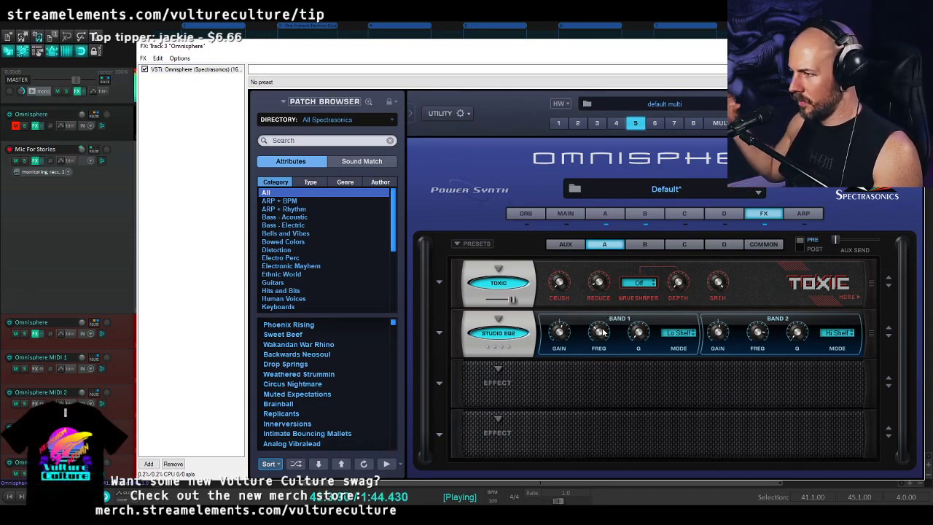
pyautogui.moveTo(598, 337); pyautogui.dragTo(598, 347)
pyautogui.moveTo(557, 343)
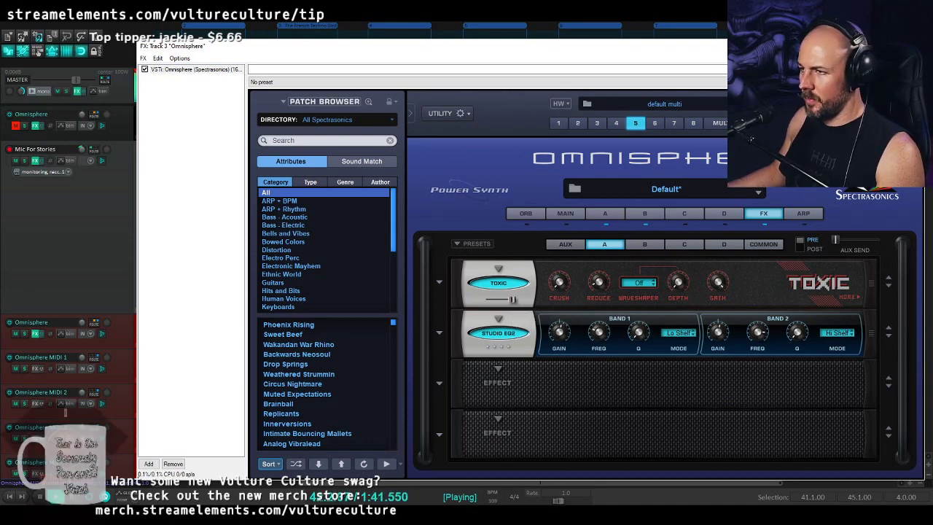
# - Stop playback and switch track 3's Omnisphere instance to part 8, keeping its default patch
pyautogui.press('Escape')
pyautogui.press('space')
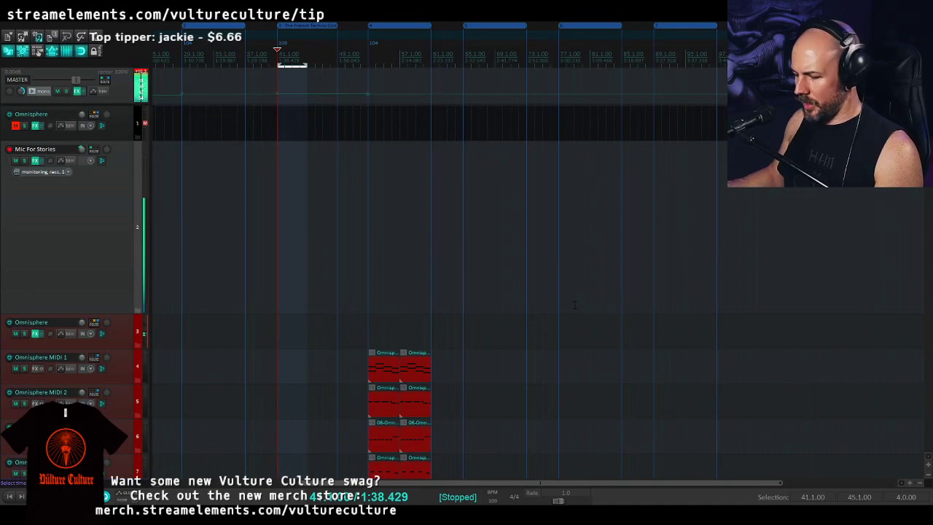
pyautogui.hotkey('shift', 'f')
pyautogui.click(554, 103)
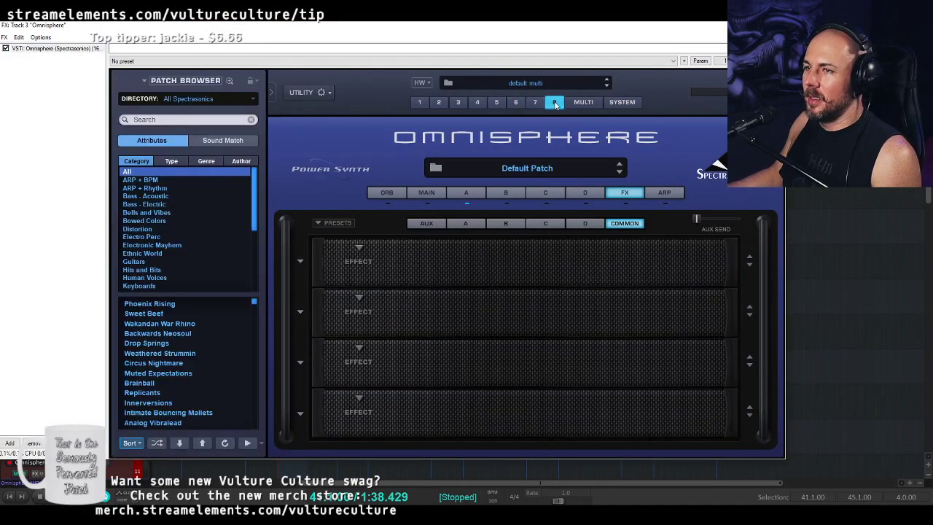
pyautogui.click(438, 168)
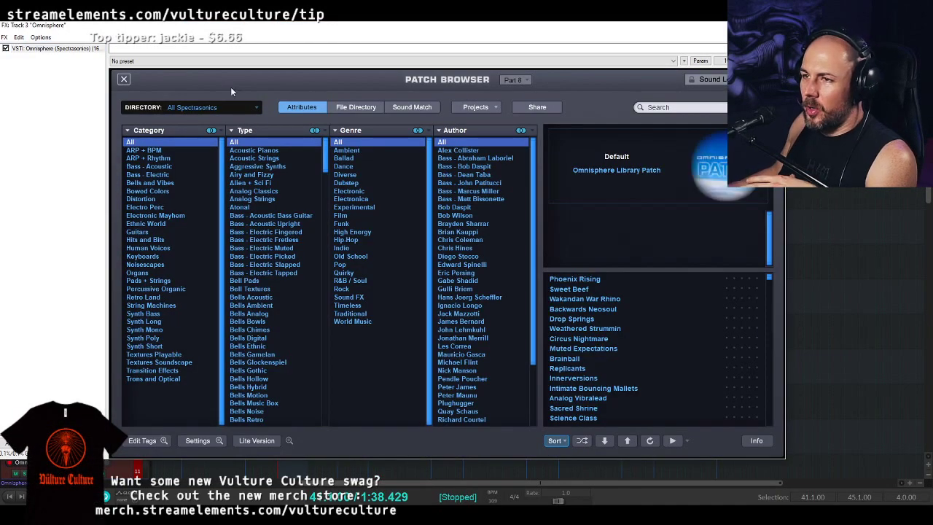
pyautogui.click(124, 79)
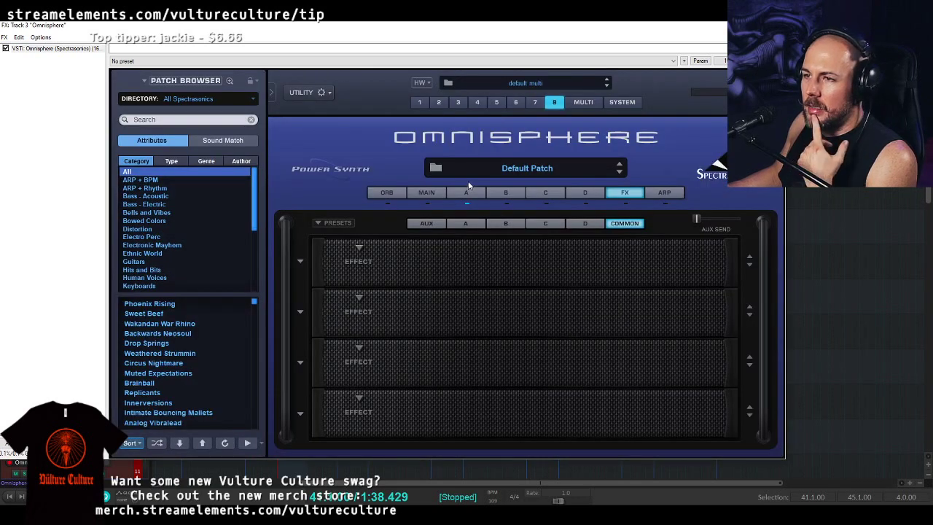
# - Search the soundsources for "dream piano" and load Dream Piano into layer A of part 8
pyautogui.click(467, 191)
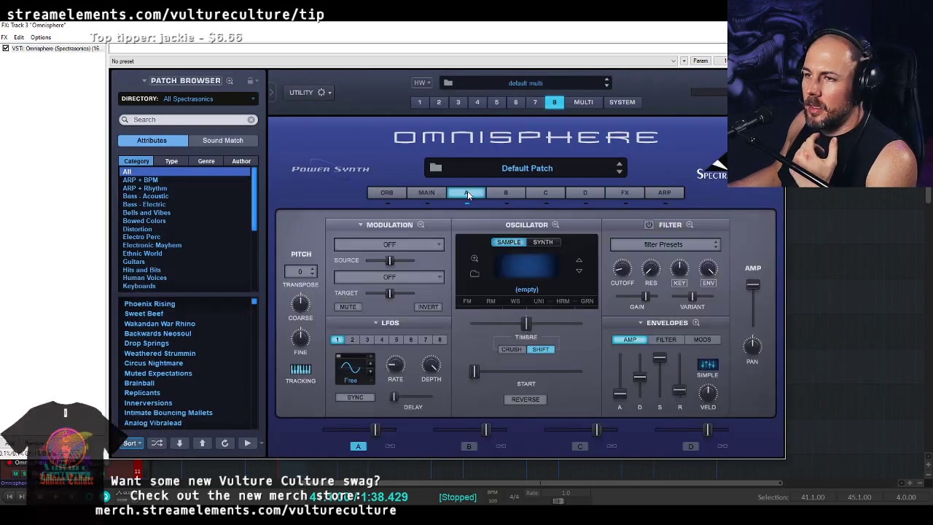
pyautogui.click(474, 275)
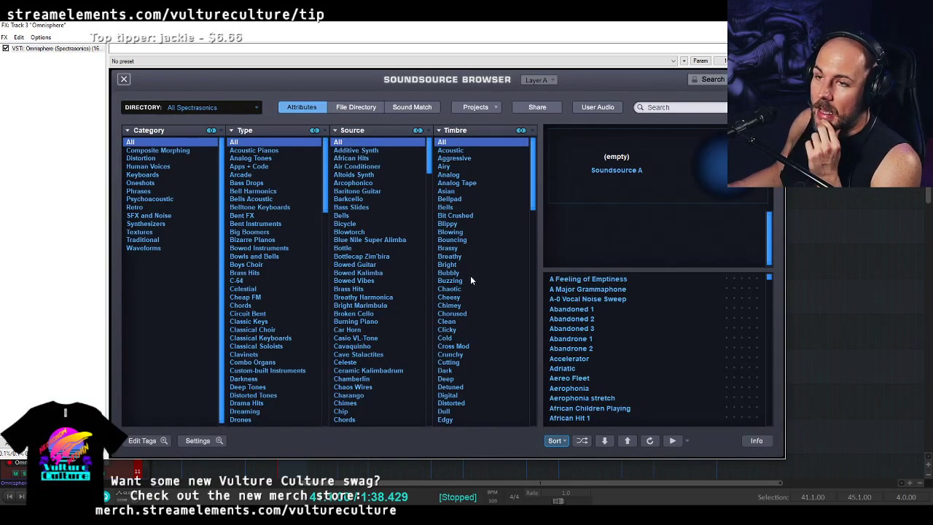
pyautogui.click(660, 109)
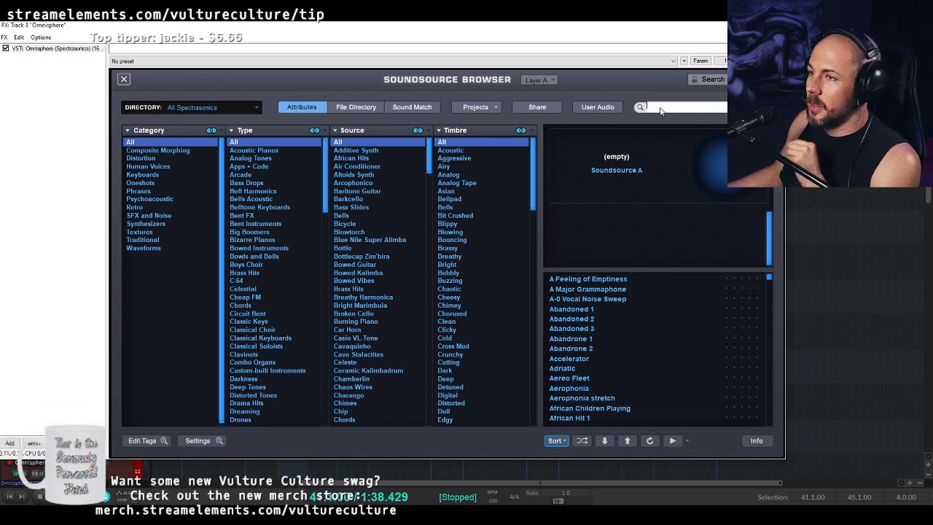
pyautogui.write('dream')
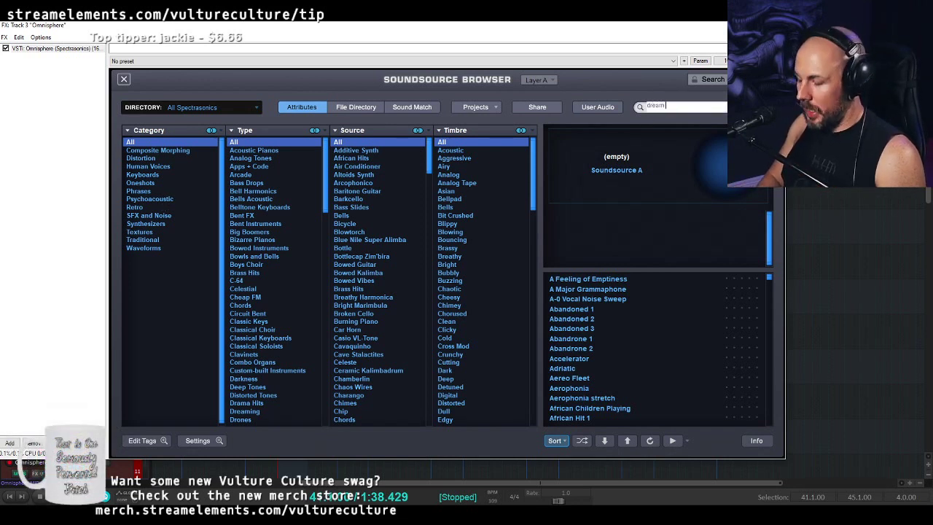
pyautogui.write(' piano')
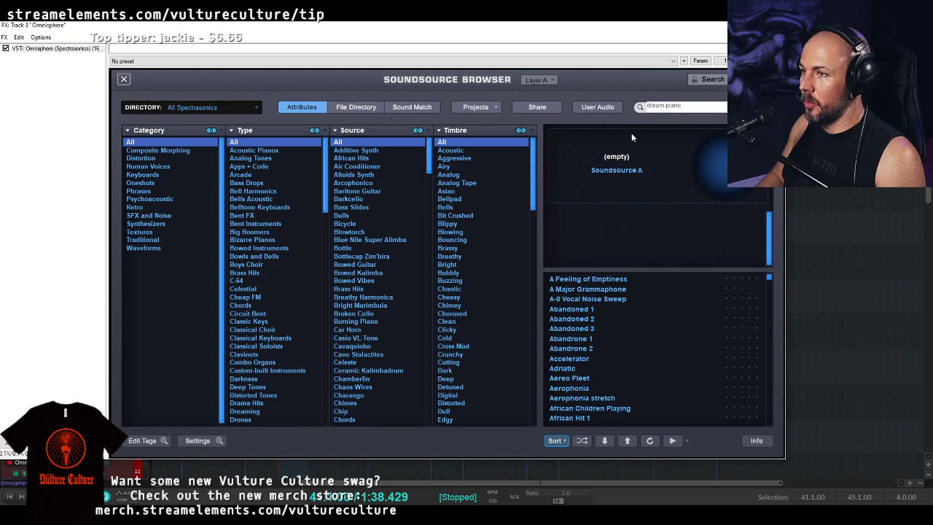
pyautogui.press('Return')
pyautogui.click(560, 280)
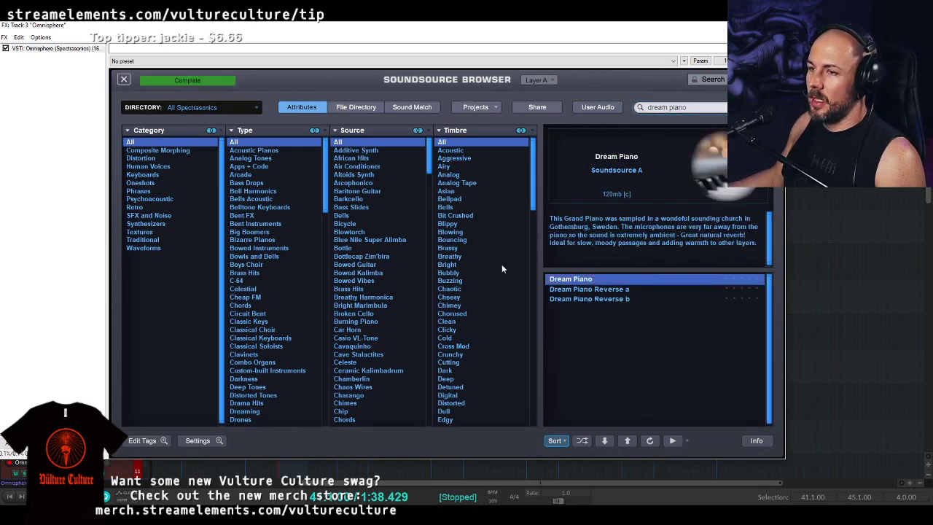
pyautogui.click(124, 80)
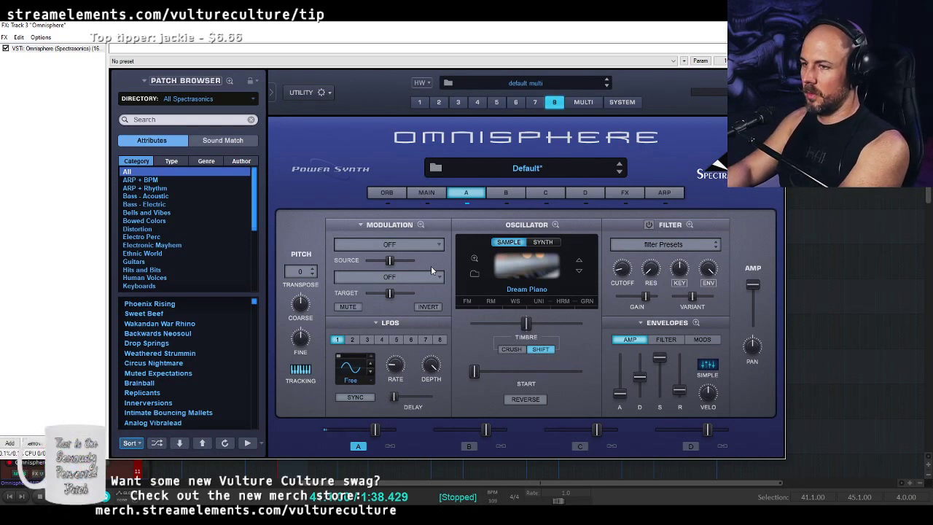
# - Try a longer release in layer A's amp envelope
pyautogui.click(683, 392)
pyautogui.moveTo(684, 392); pyautogui.dragTo(686, 380)
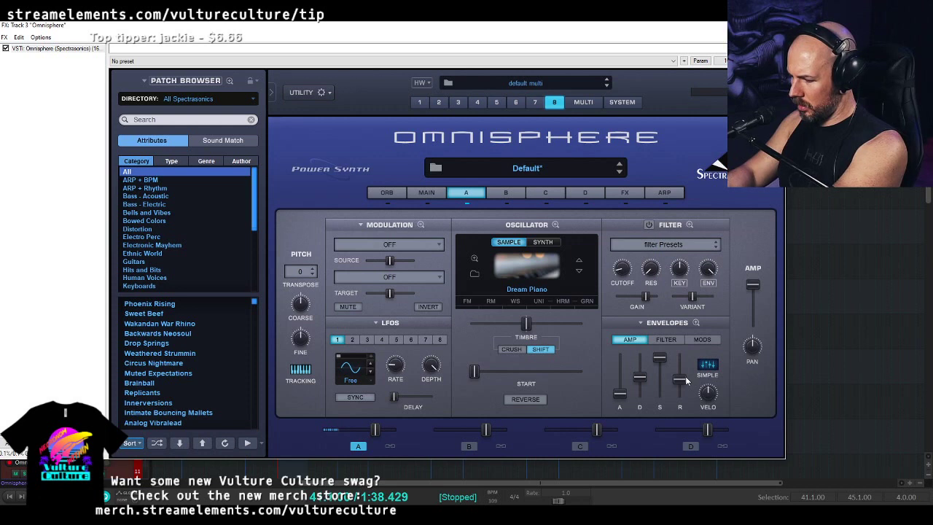
pyautogui.moveTo(685, 381); pyautogui.dragTo(688, 372)
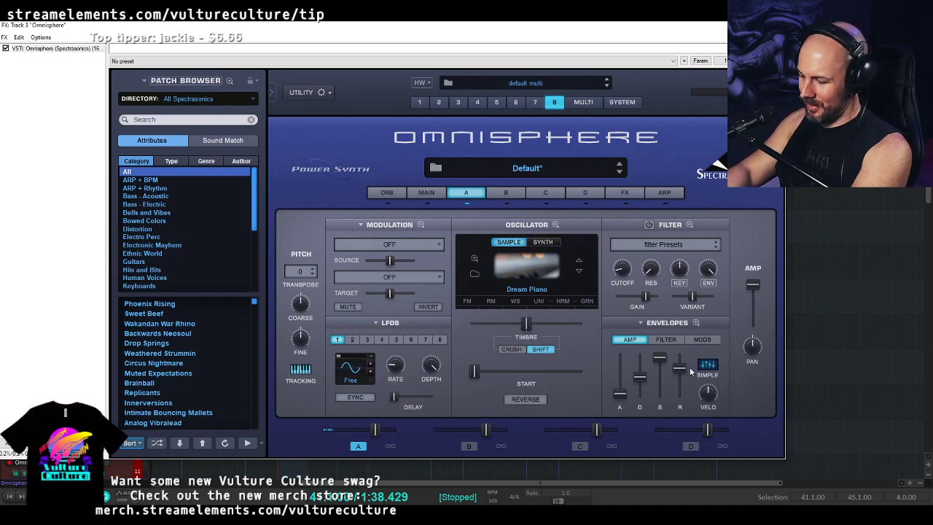
# - Enable layer A's waveshaper with Bit Crush at maximum and Mix at about one third
pyautogui.click(521, 301)
pyautogui.moveTo(304, 313); pyautogui.dragTo(375, 318)
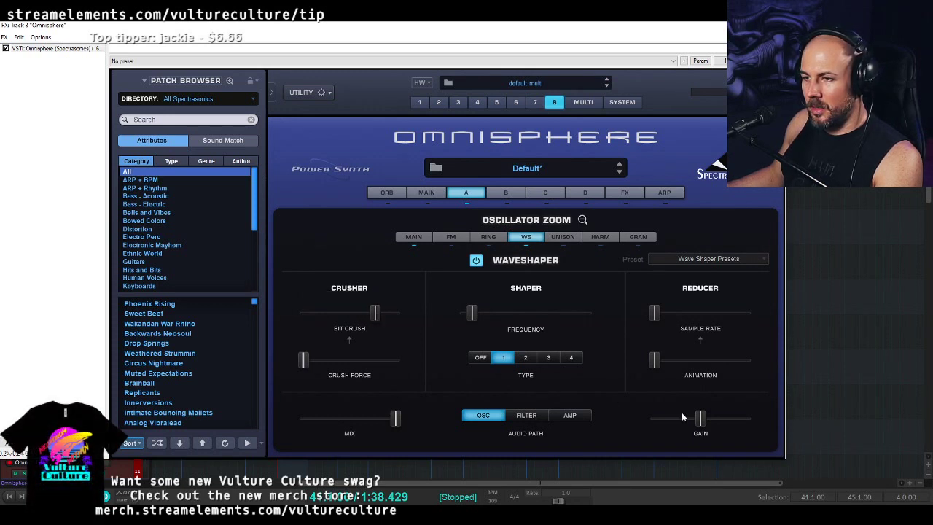
pyautogui.moveTo(395, 417); pyautogui.dragTo(341, 422)
pyautogui.moveTo(375, 314); pyautogui.dragTo(353, 318)
pyautogui.moveTo(341, 418); pyautogui.dragTo(358, 430)
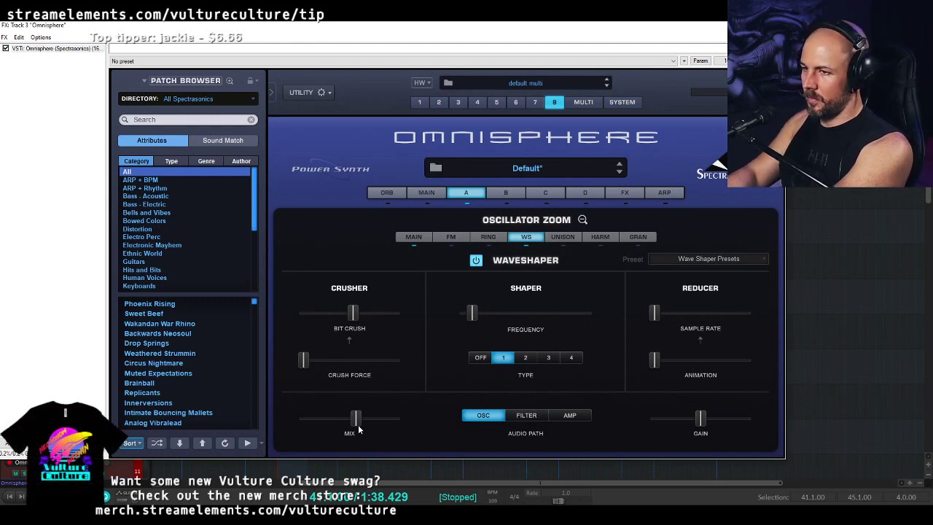
pyautogui.moveTo(360, 317); pyautogui.dragTo(416, 322)
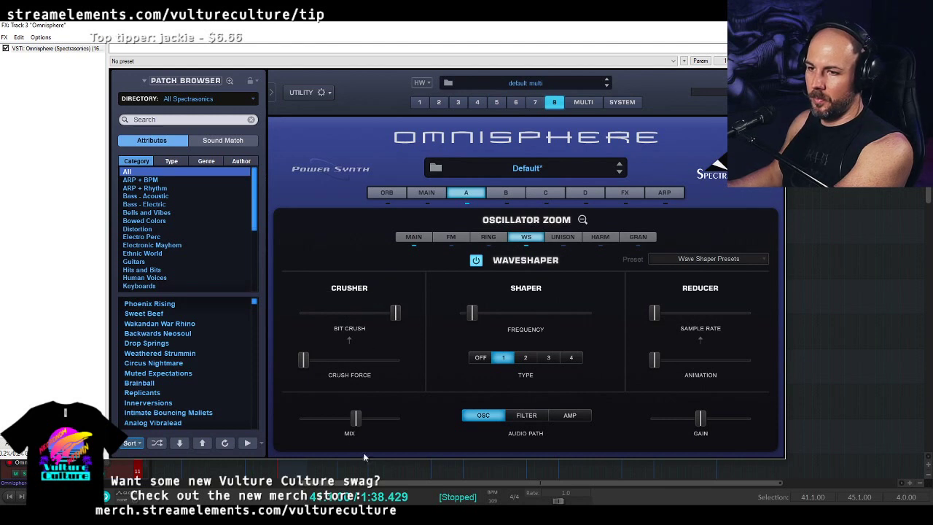
pyautogui.moveTo(357, 427); pyautogui.dragTo(335, 423)
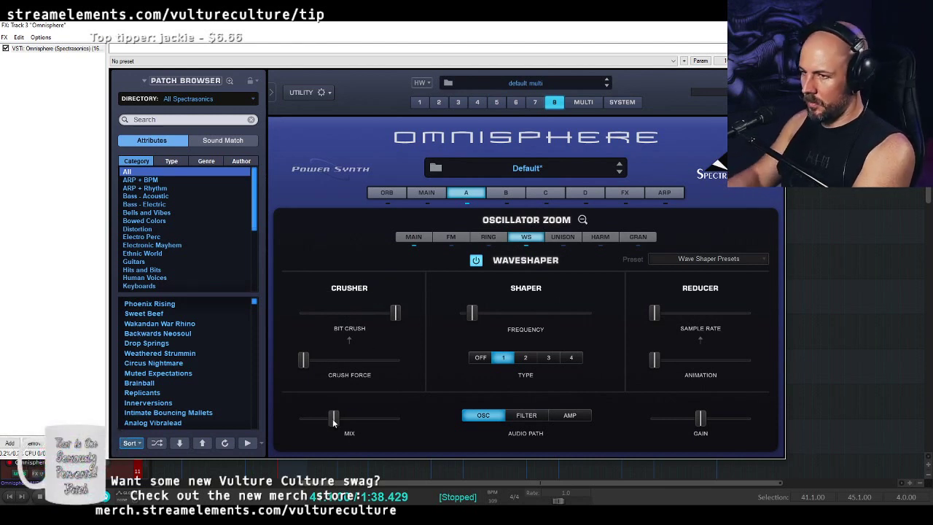
pyautogui.click(583, 219)
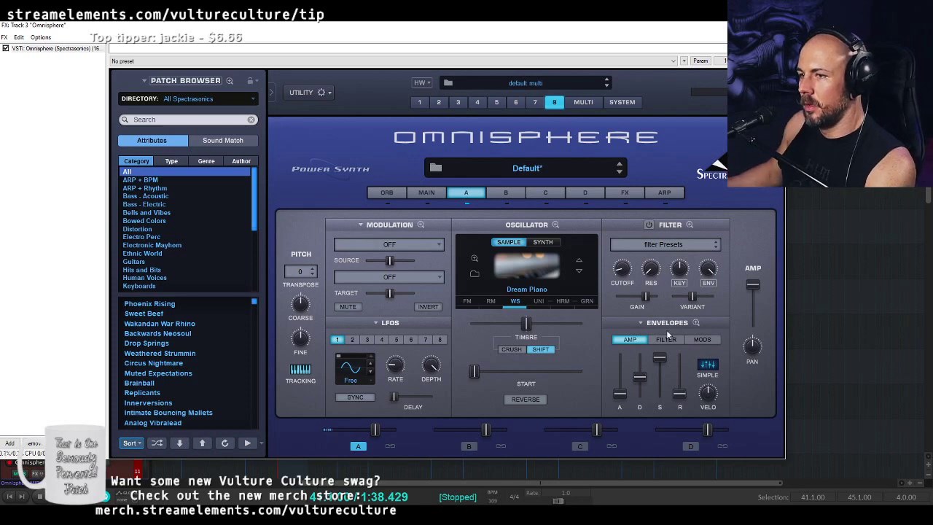
pyautogui.click(510, 303)
pyautogui.click(584, 219)
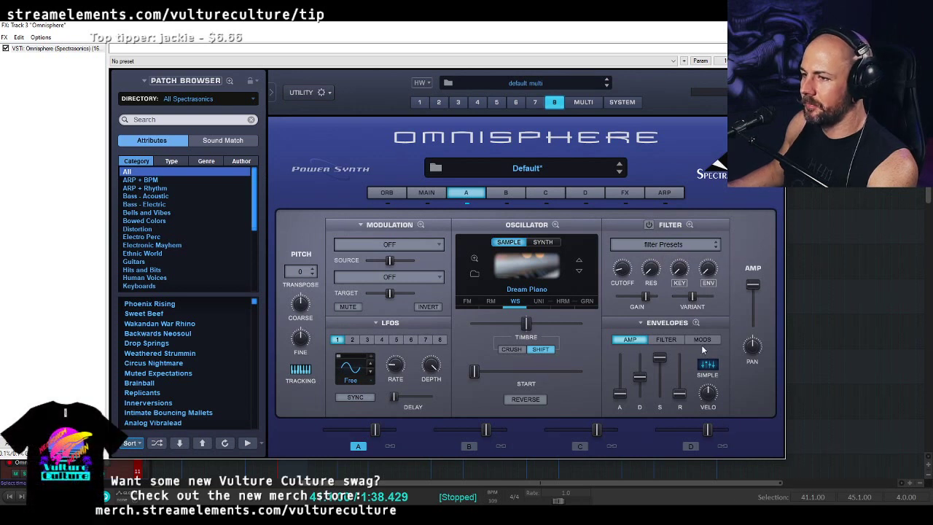
# - Turn on layer A's filter, adjust its cutoff, and display part 8's common effects rack
pyautogui.click(676, 340)
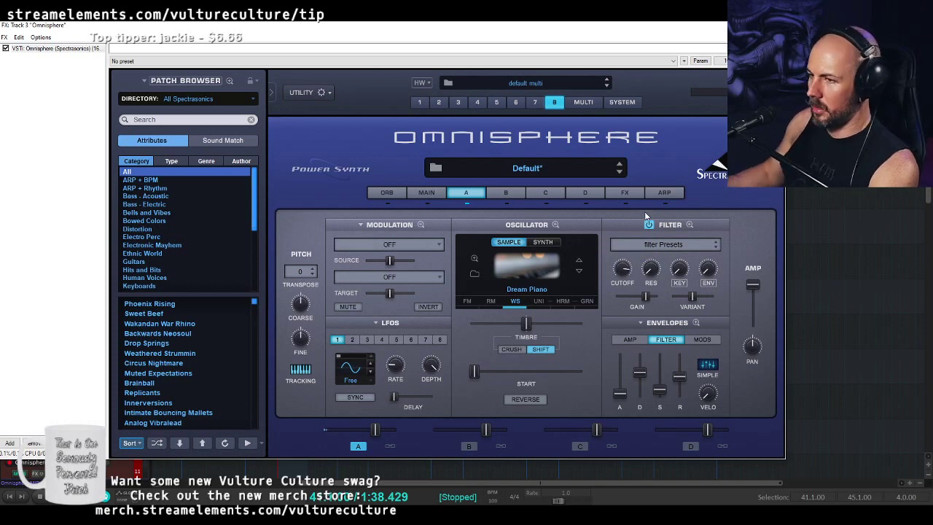
pyautogui.moveTo(623, 285); pyautogui.dragTo(621, 290)
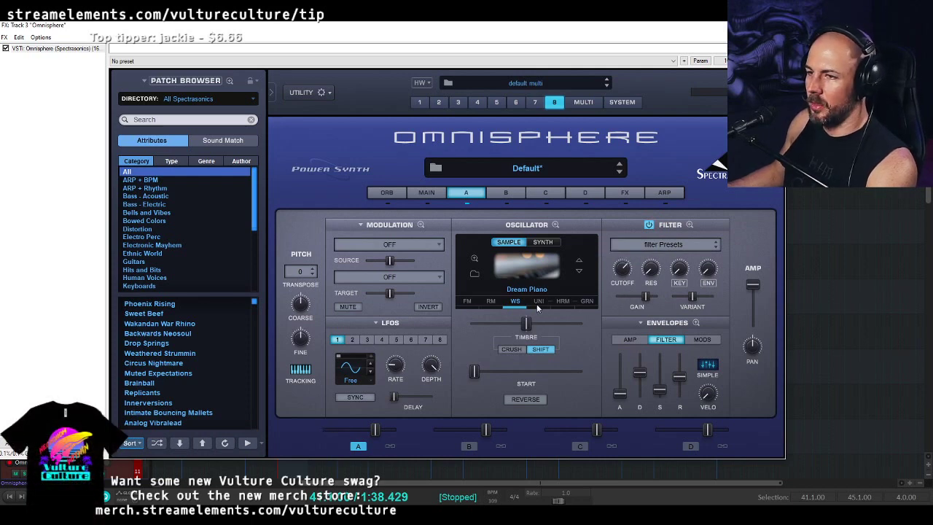
pyautogui.click(625, 192)
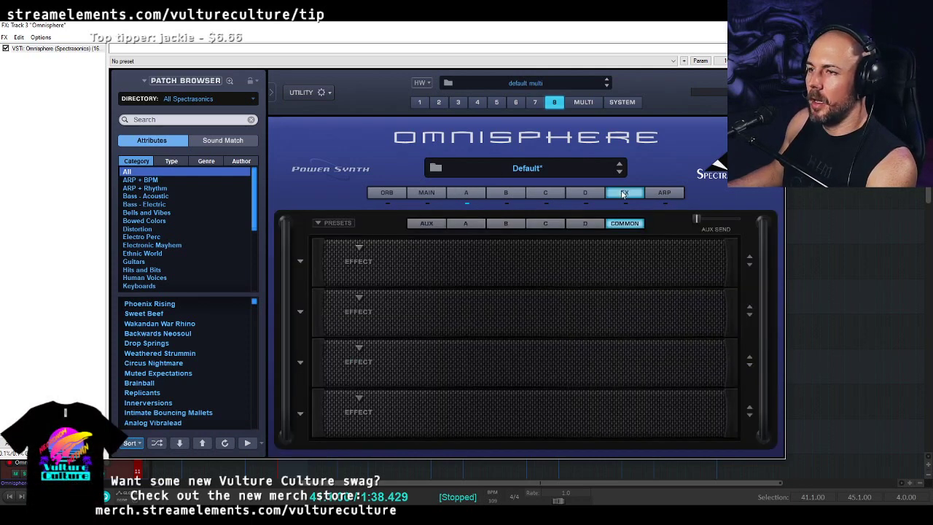
# - Add a Pro-Verb reverb to the fourth slot of part 8's common effects rack with a low mix level
pyautogui.click(358, 354)
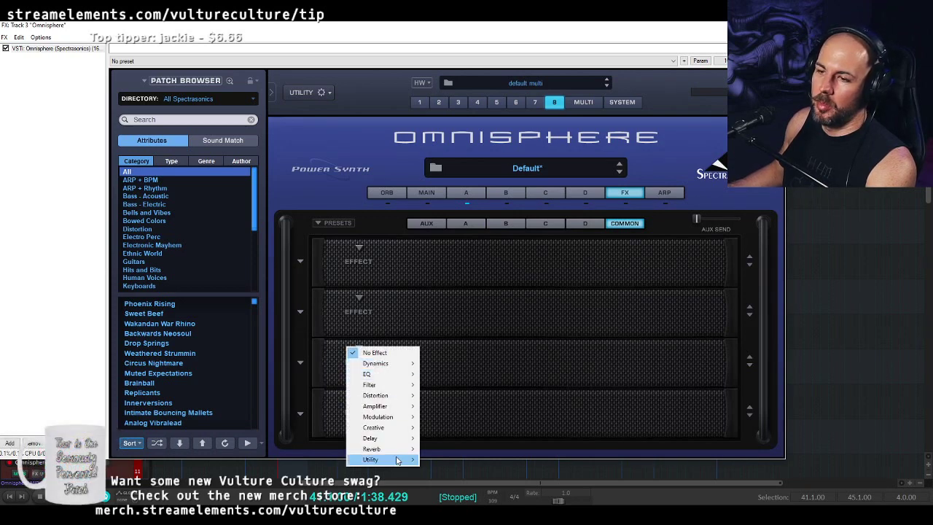
pyautogui.moveTo(399, 449)
pyautogui.click(454, 450)
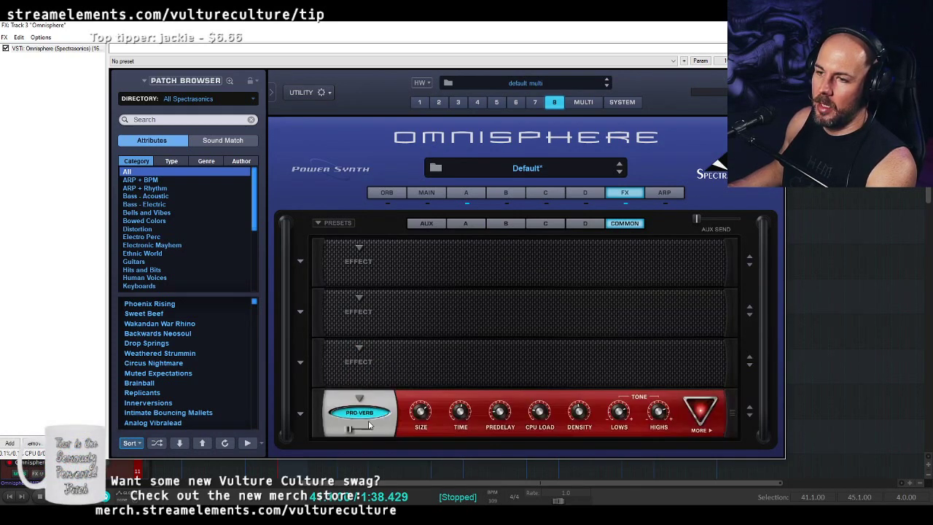
pyautogui.click(300, 413)
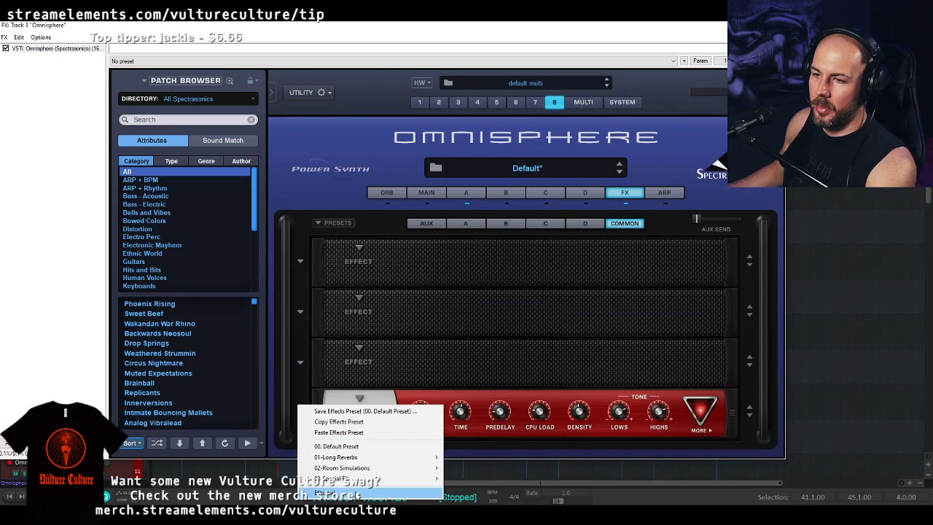
pyautogui.click(357, 495)
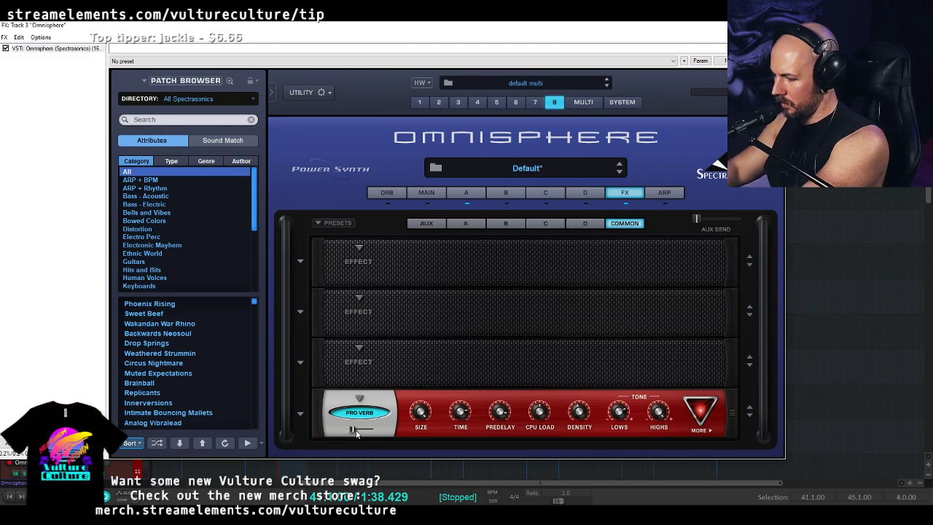
# - Add Flame Distortion to the first slot of part 8's common effects rack
pyautogui.click(479, 192)
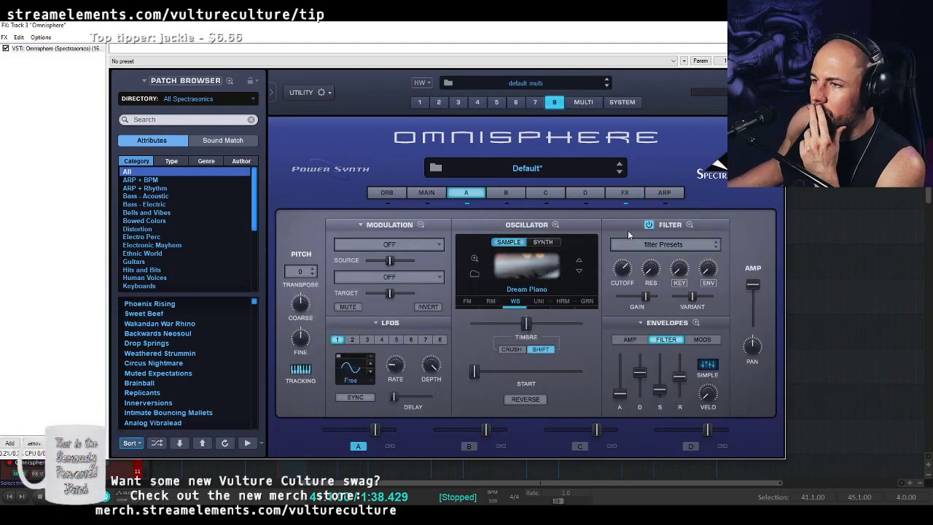
pyautogui.click(619, 193)
pyautogui.click(356, 248)
pyautogui.moveTo(386, 260)
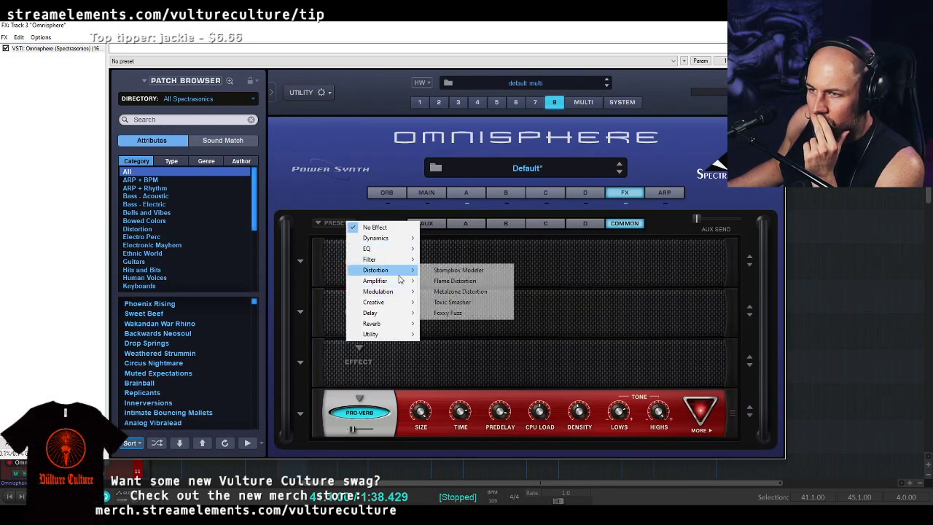
pyautogui.click(448, 283)
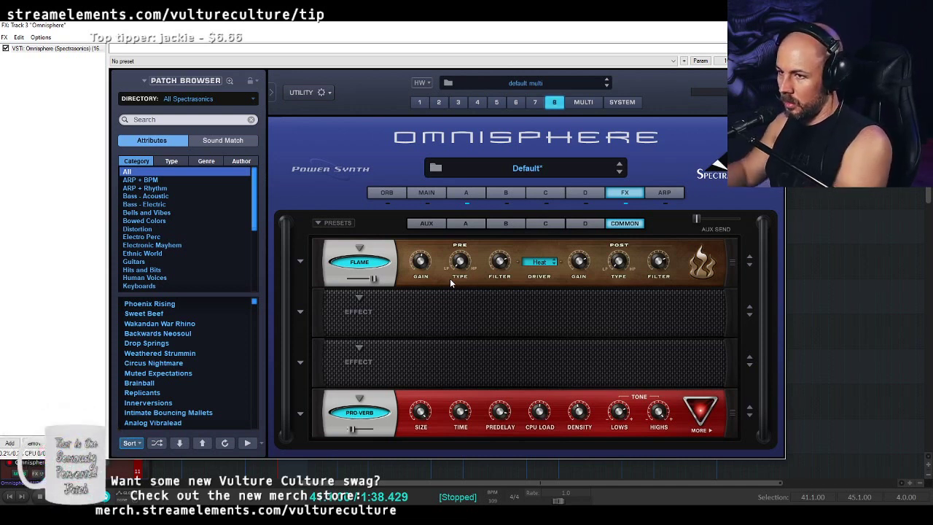
# - Add BPM Delay X2 to the third common effects slot, ahead of the reverb, with a low mix level
pyautogui.click(347, 351)
pyautogui.moveTo(393, 396)
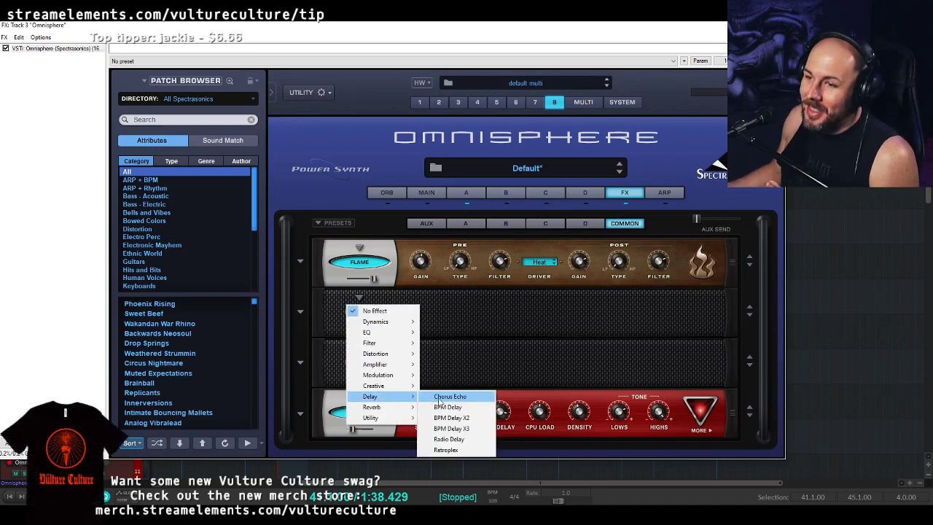
pyautogui.click(451, 418)
pyautogui.moveTo(350, 381)
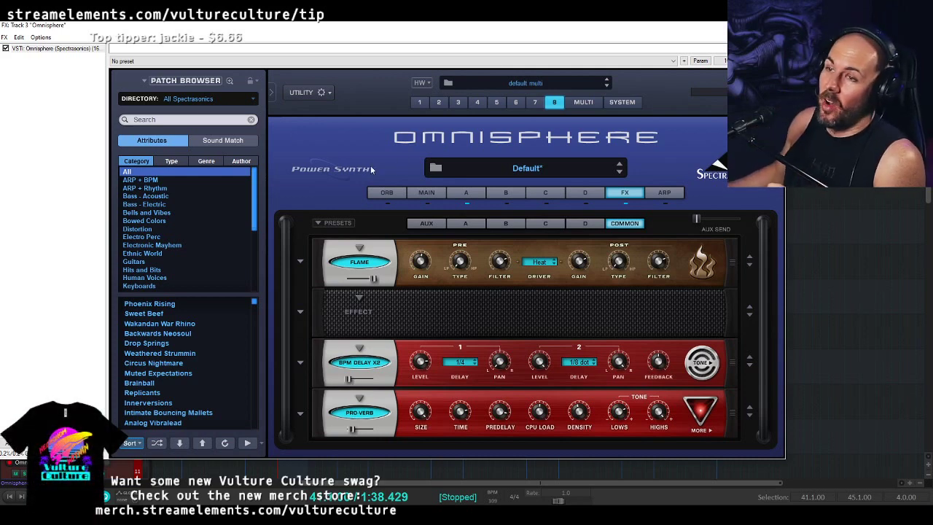
# - Save the part 8 patch under the name LV-426 in the RETRODARK user patch folder
pyautogui.rightClick(355, 140)
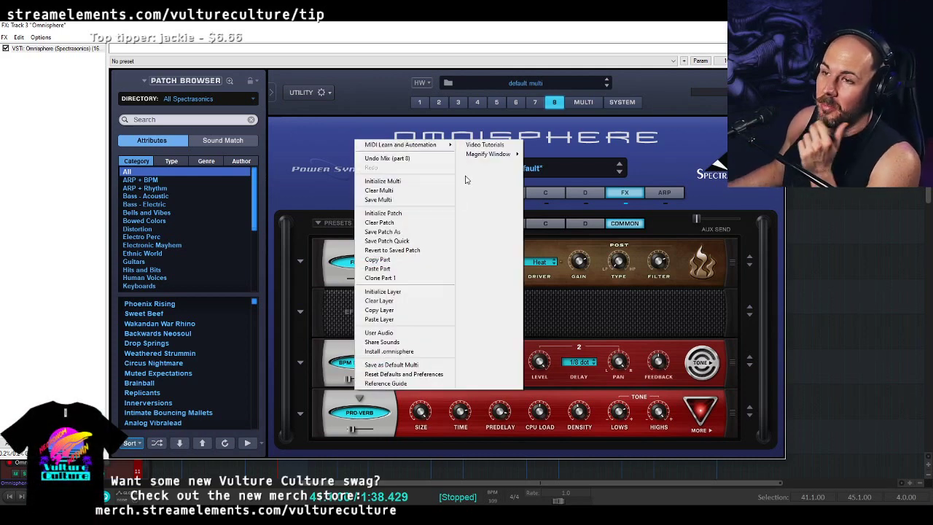
pyautogui.click(431, 232)
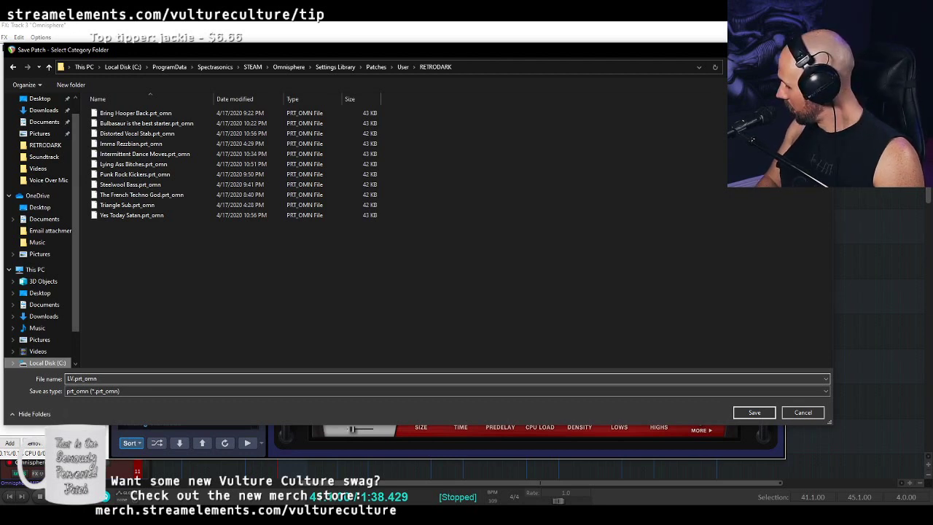
pyautogui.write('-')
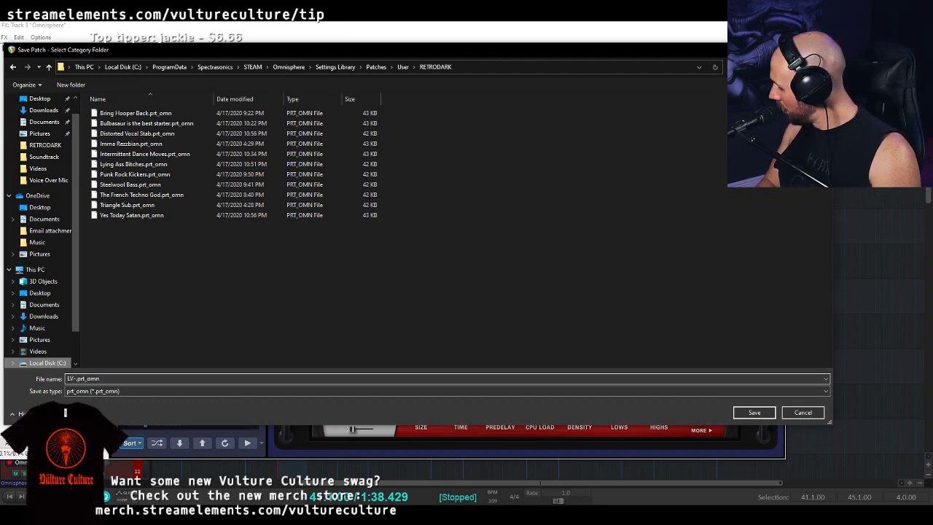
pyautogui.write('428')
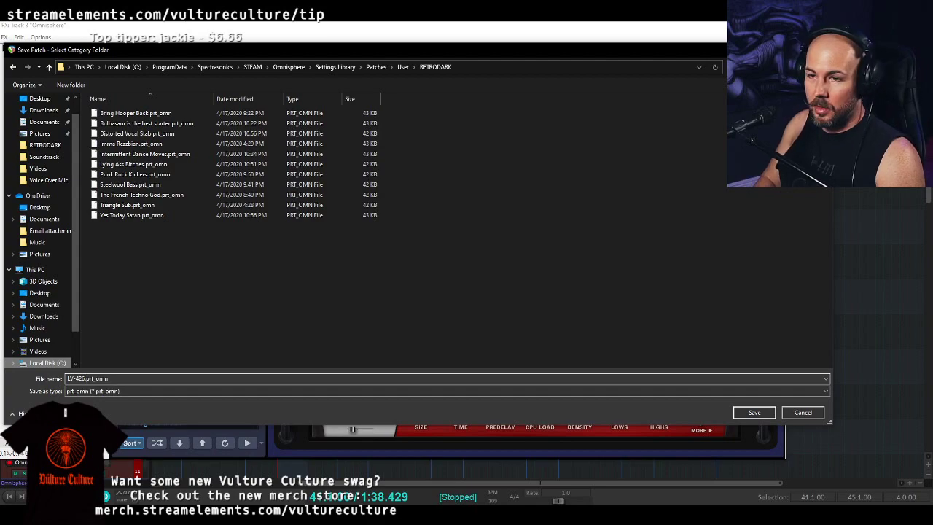